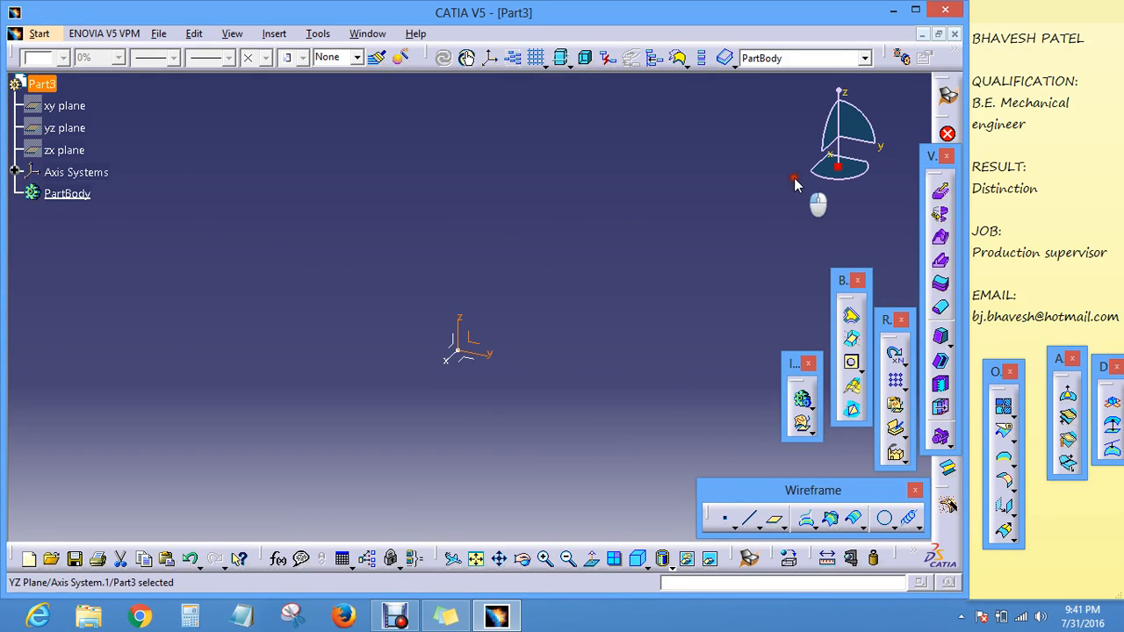
Step: Start a sketch on the yz plane and place a point on the horizontal axis, about 129 mm from the origin
{"action": "left_click_drag", "start_coordinate": [795, 184], "coordinate": [801, 186]}
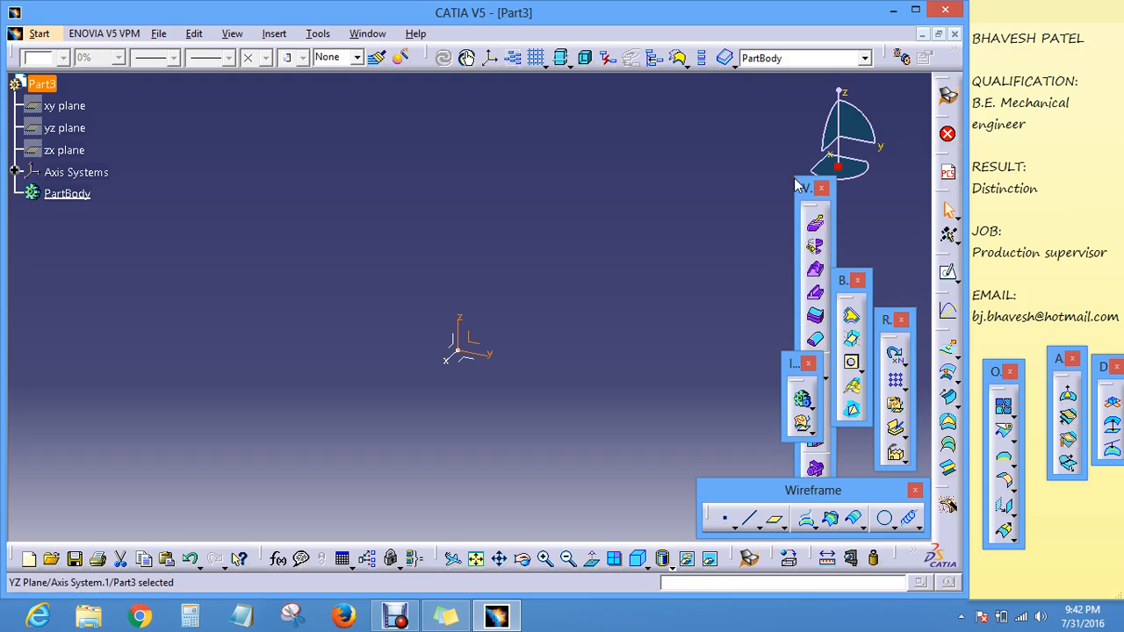
{"action": "left_click", "coordinate": [949, 276]}
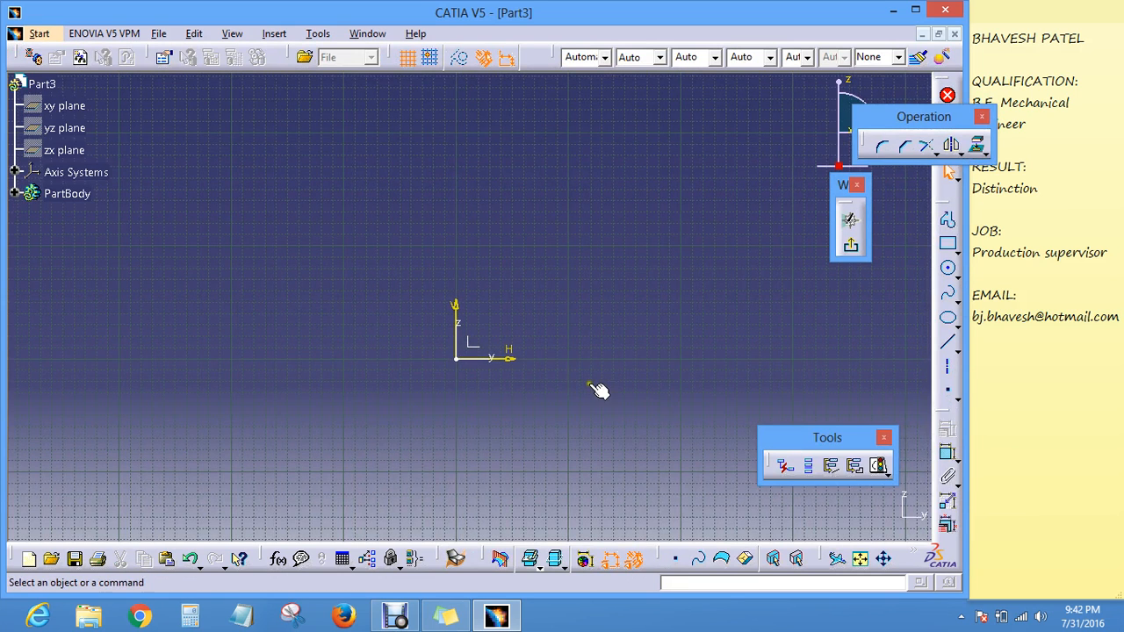
{"action": "left_click", "coordinate": [947, 390]}
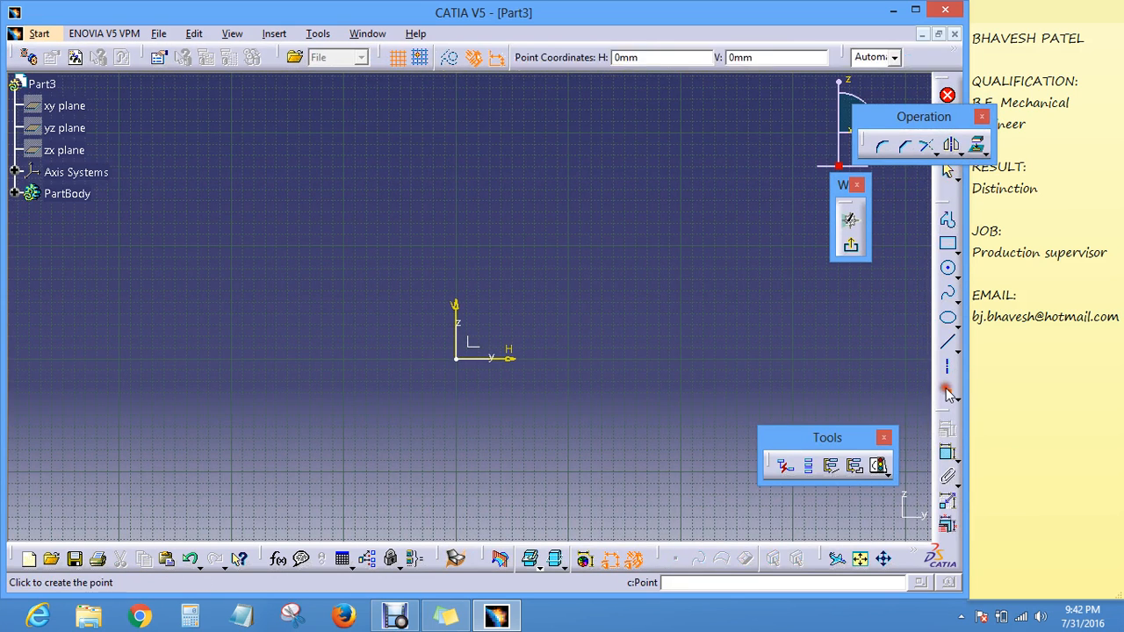
{"action": "left_click", "coordinate": [602, 359]}
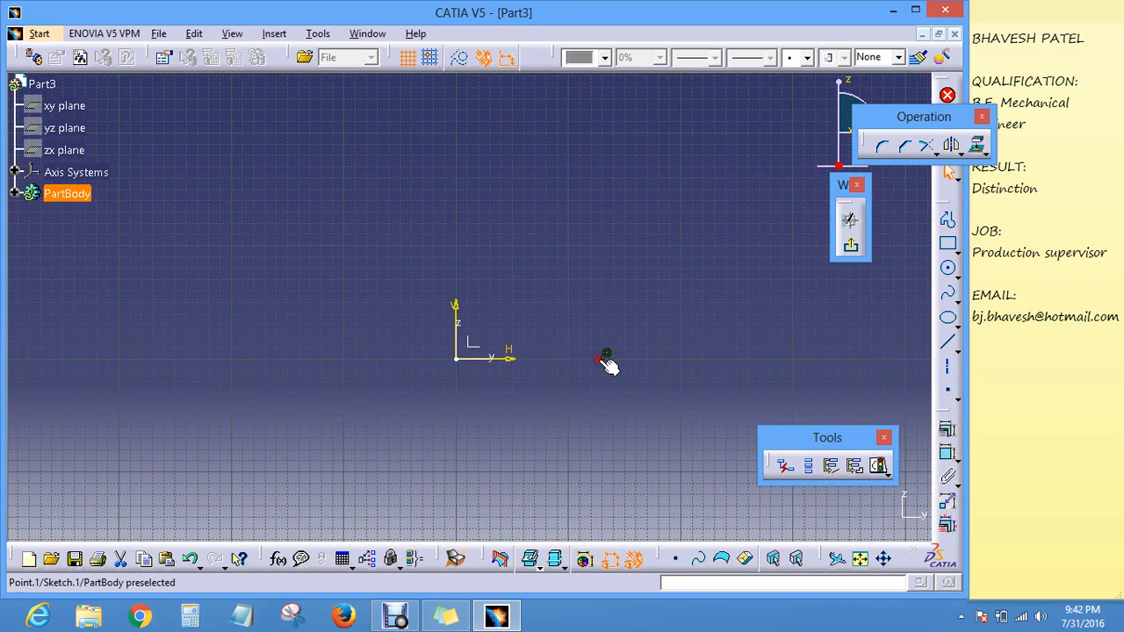
{"action": "left_click", "coordinate": [753, 366]}
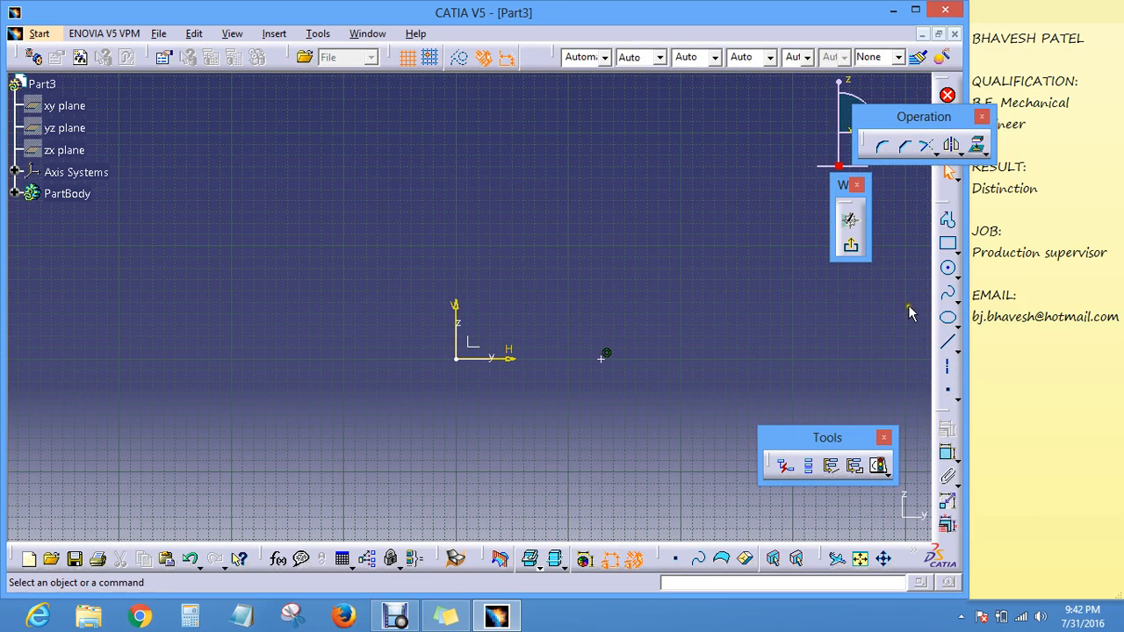
Step: Constrain the point's distance from the vertical axis to 60 mm and exit the sketch
{"action": "left_click", "coordinate": [947, 452]}
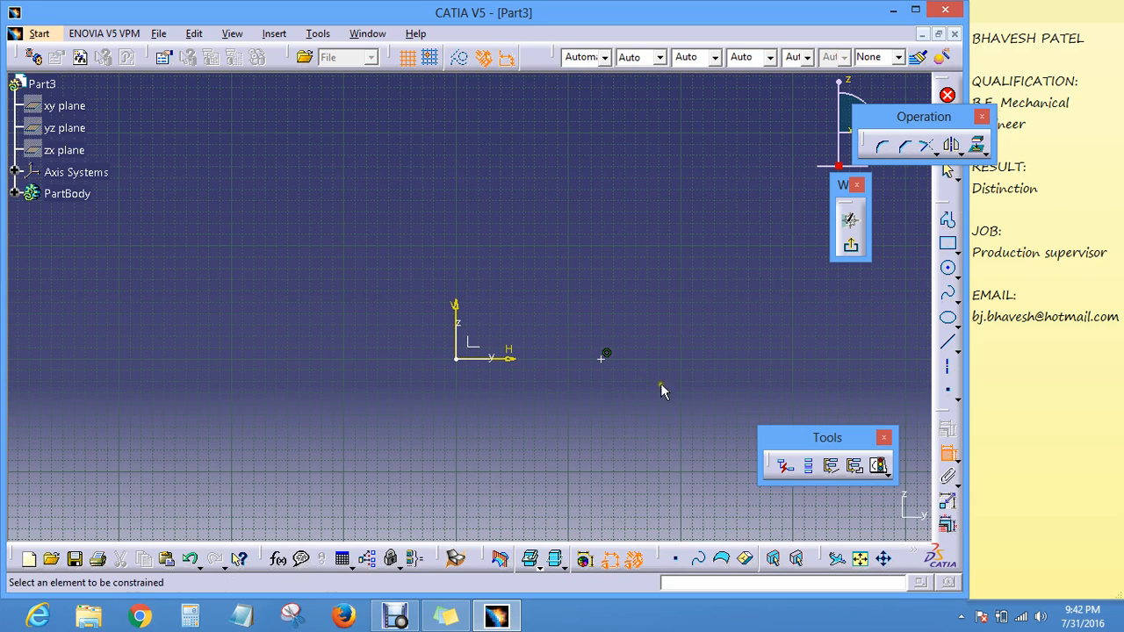
{"action": "left_click", "coordinate": [602, 359]}
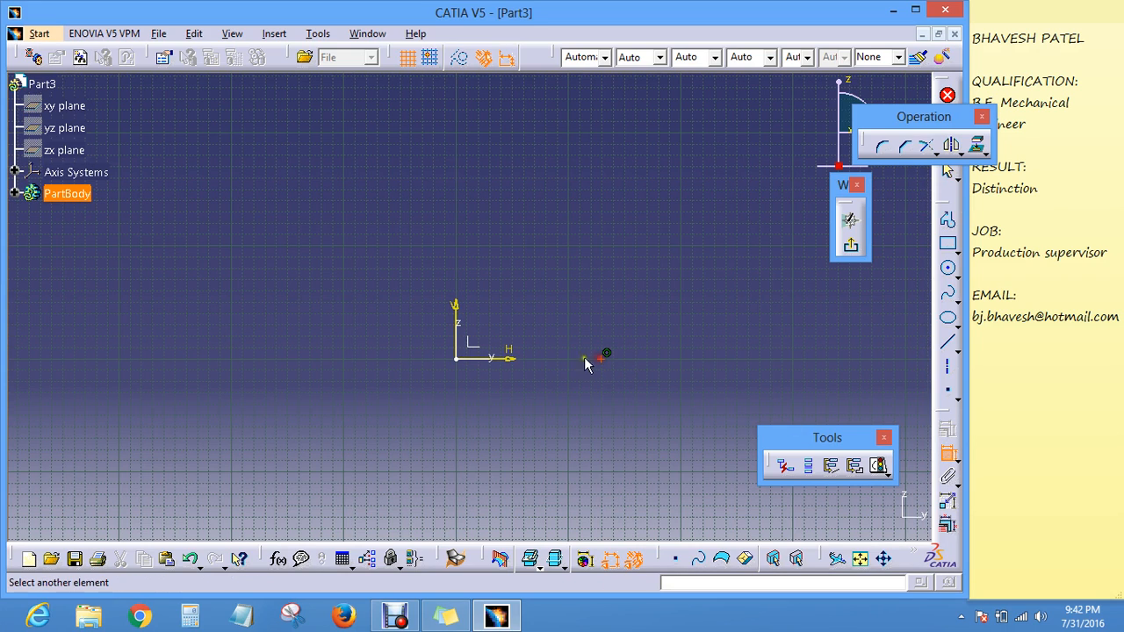
{"action": "left_click", "coordinate": [455, 325]}
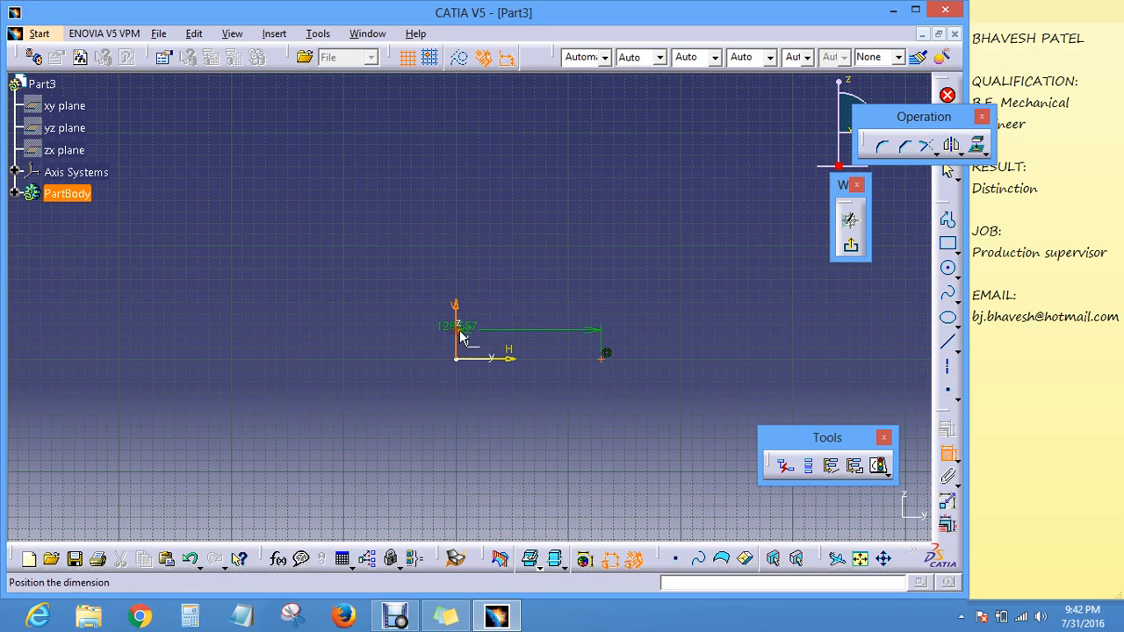
{"action": "left_click", "coordinate": [499, 389]}
{"action": "double_click", "coordinate": [506, 383]}
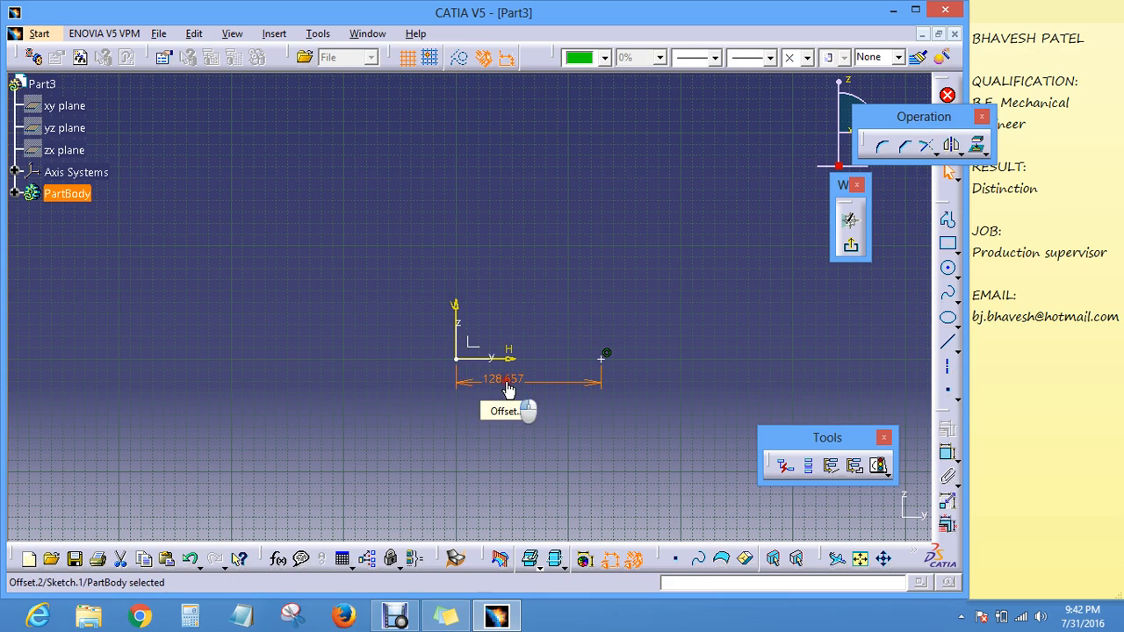
{"action": "type", "text": "60"}
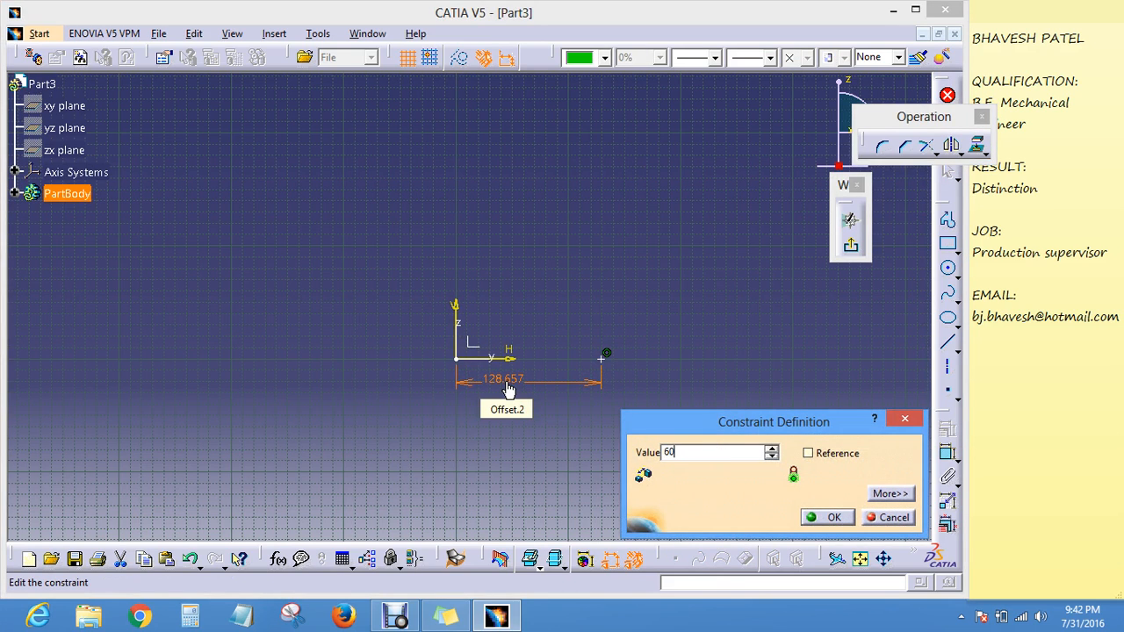
{"action": "key", "text": "Return"}
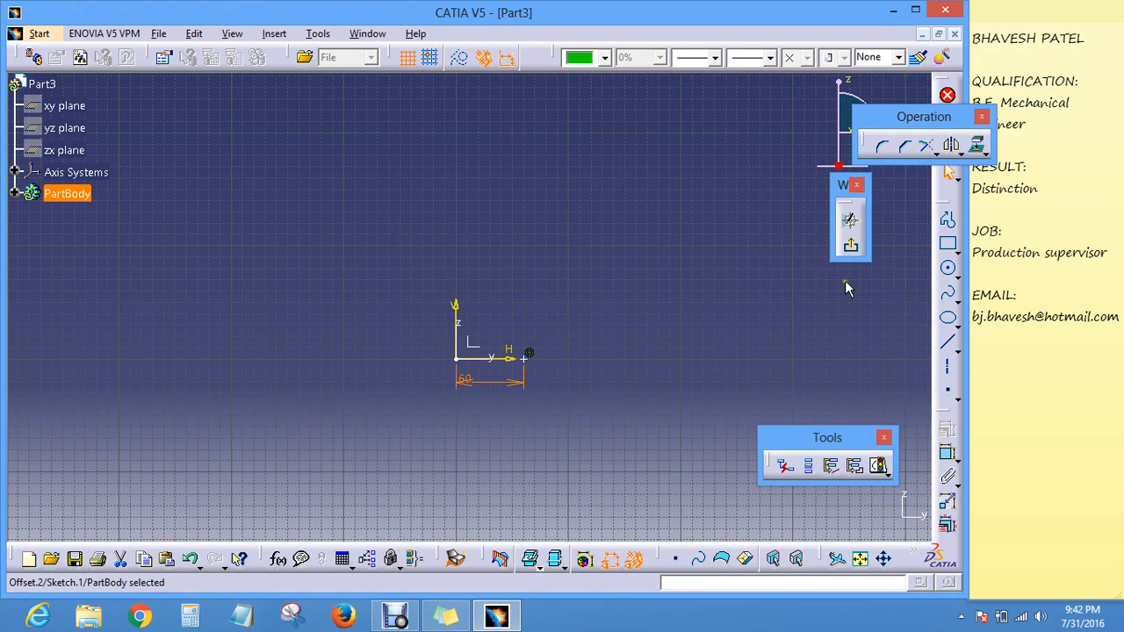
{"action": "left_click", "coordinate": [849, 245]}
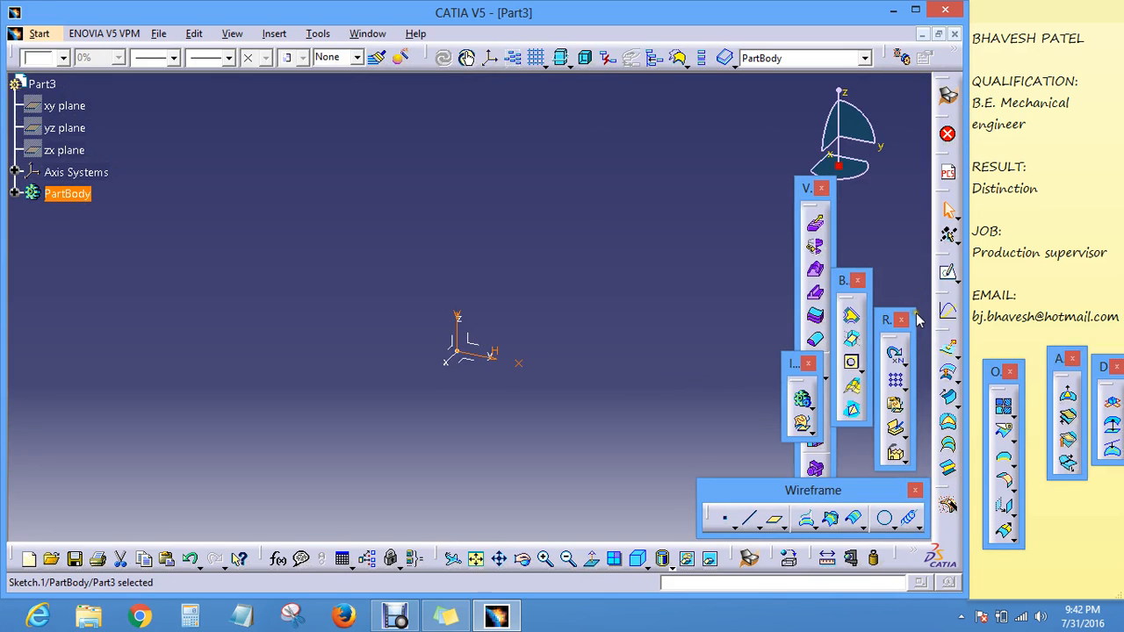
Step: Create a counterclockwise helix from the sketched point around the Z axis with 20 mm pitch and 200 mm height
{"action": "left_click", "coordinate": [909, 518]}
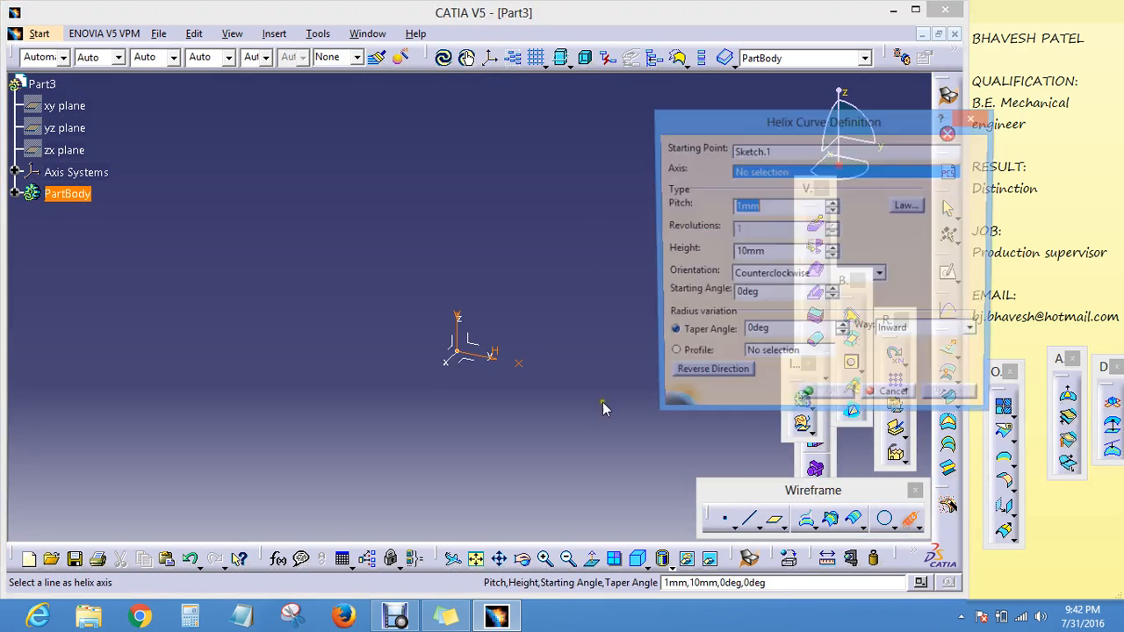
{"action": "left_click", "coordinate": [462, 333]}
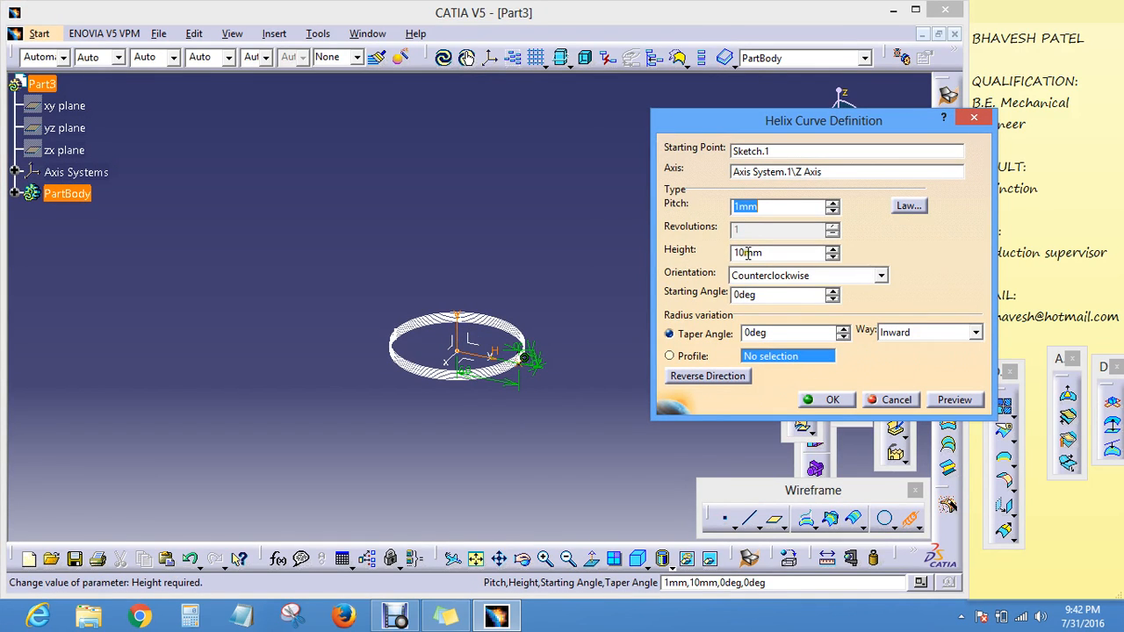
{"action": "type", "text": "20"}
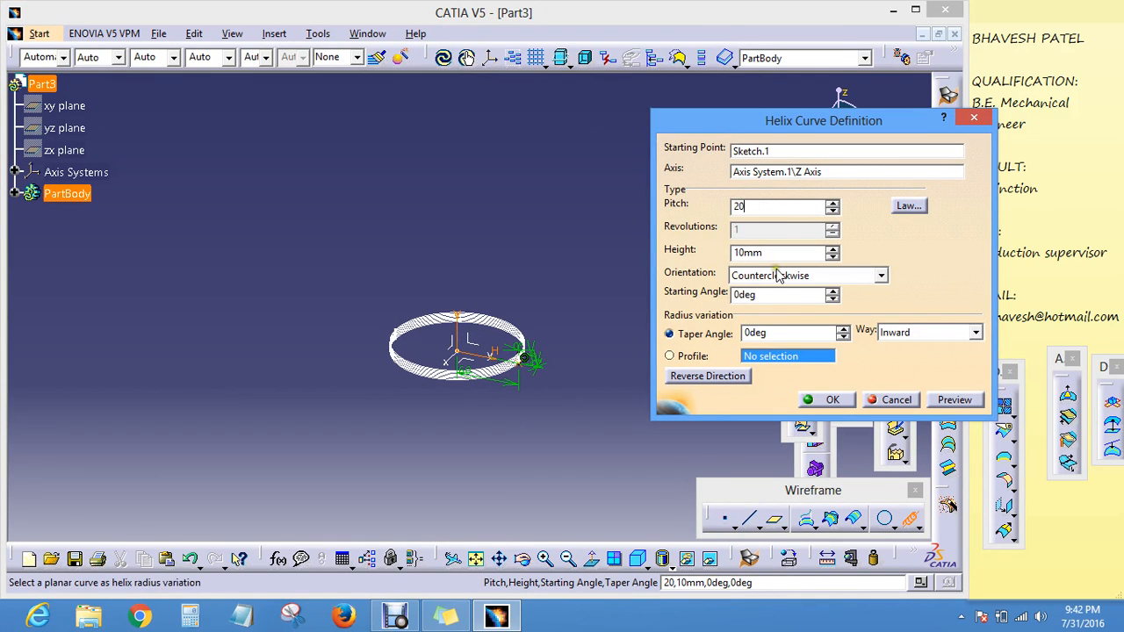
{"action": "key", "text": "Tab"}
{"action": "type", "text": "2"}
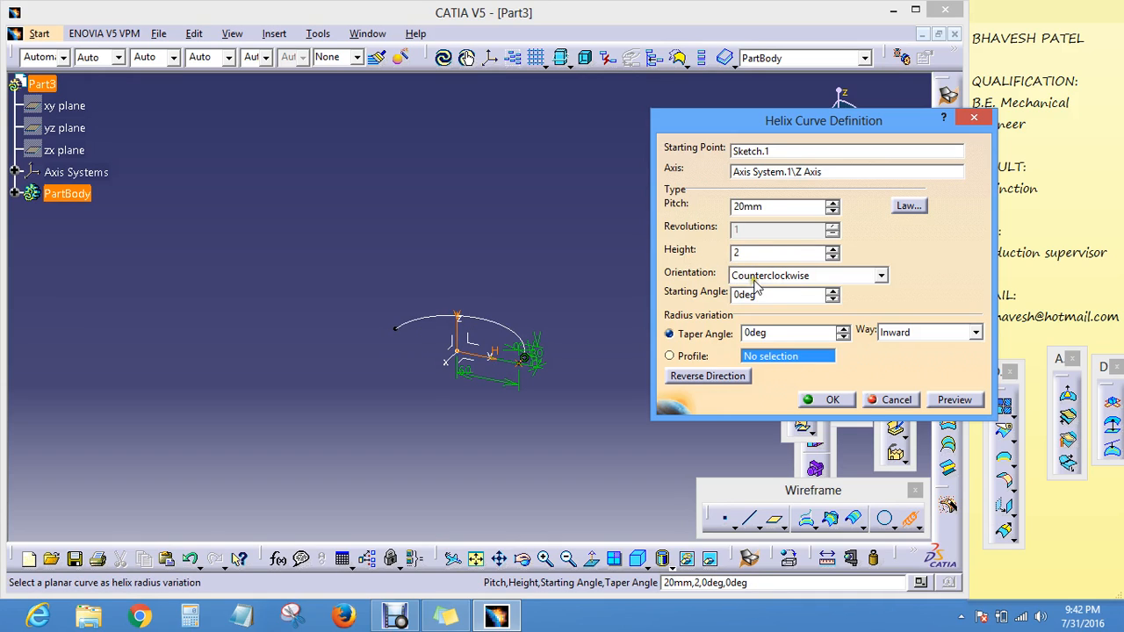
{"action": "type", "text": "00"}
{"action": "left_click", "coordinate": [946, 404]}
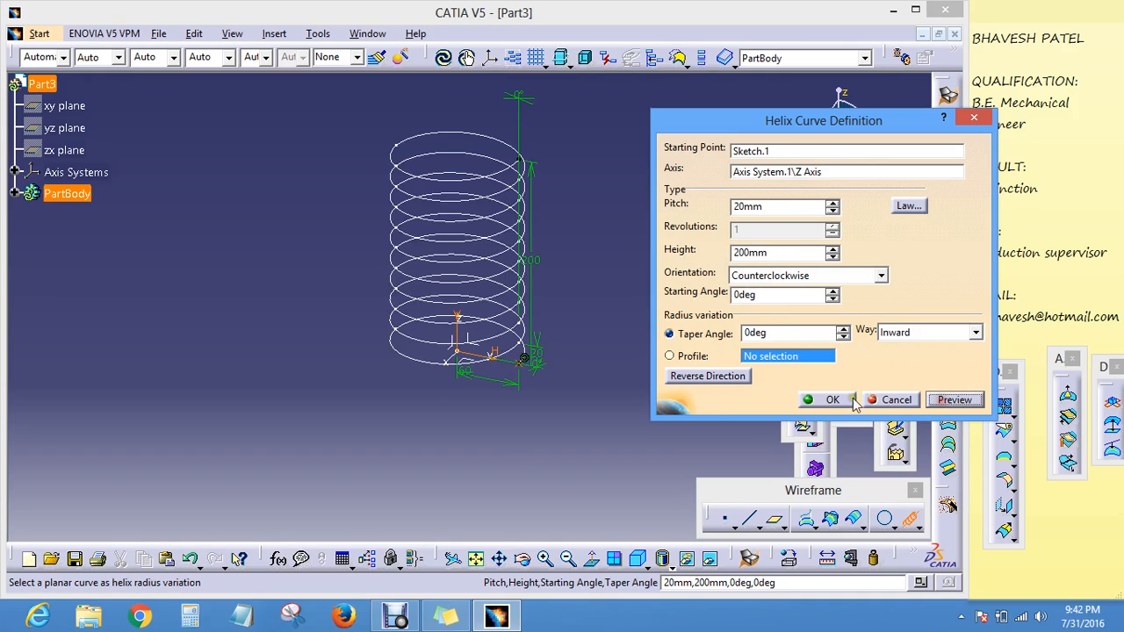
{"action": "left_click", "coordinate": [831, 401]}
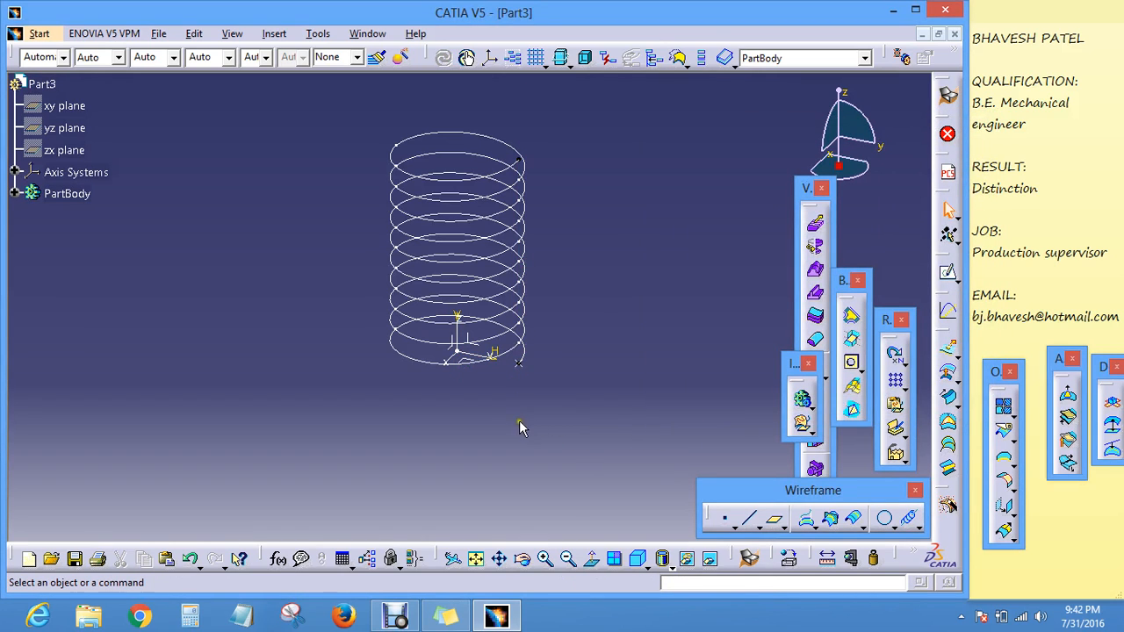
Step: Create a reference plane parallel to the zx plane through the helix's starting point, using the Parallel through point type
{"action": "left_click", "coordinate": [544, 559]}
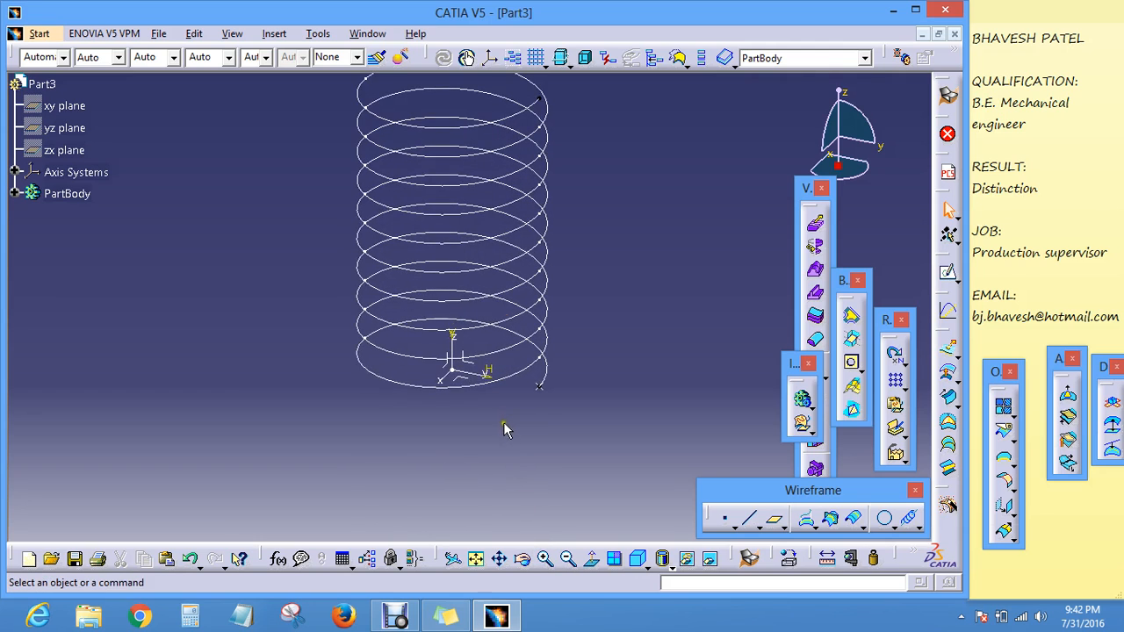
{"action": "middle_click_drag", "start_coordinate": [503, 420], "coordinate": [510, 463]}
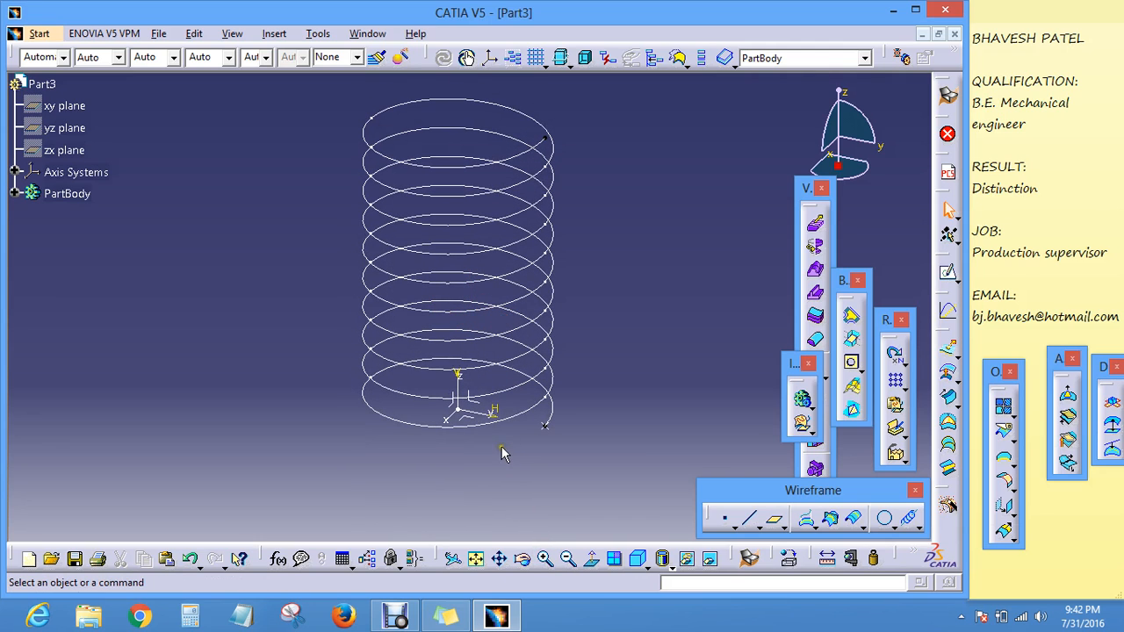
{"action": "left_click", "coordinate": [459, 410]}
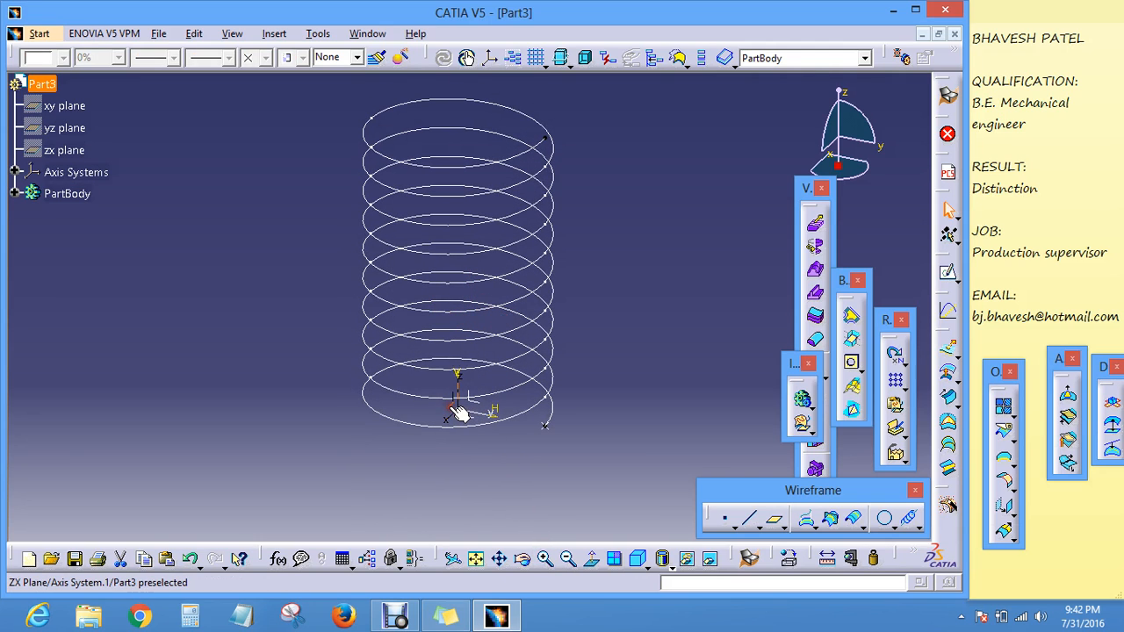
{"action": "left_click", "coordinate": [458, 411]}
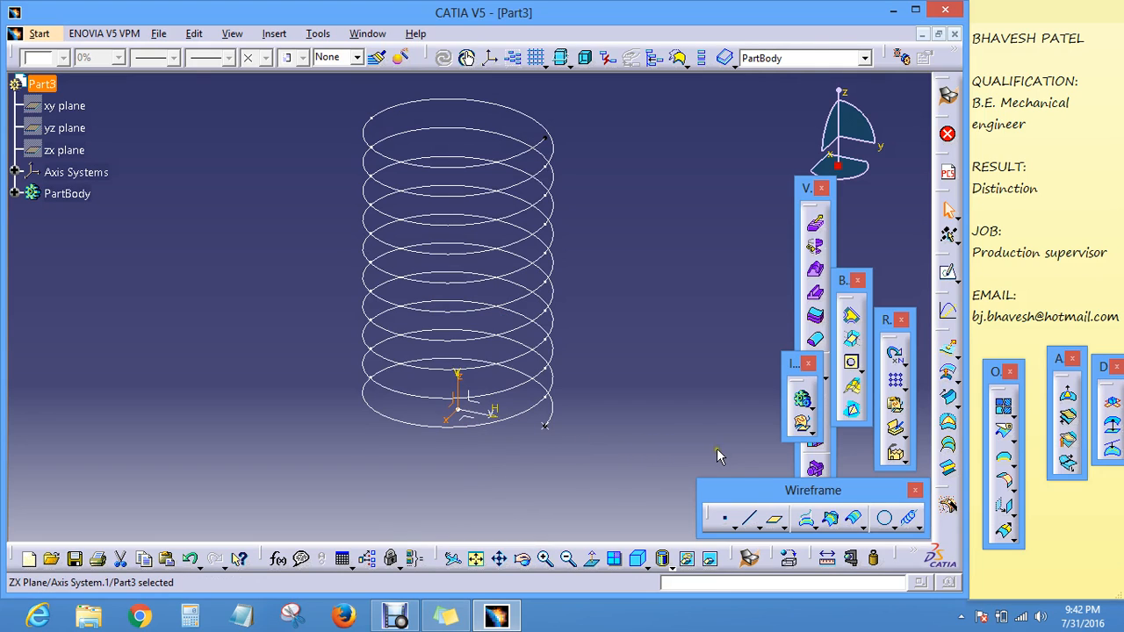
{"action": "left_click", "coordinate": [778, 520]}
{"action": "left_click", "coordinate": [776, 521]}
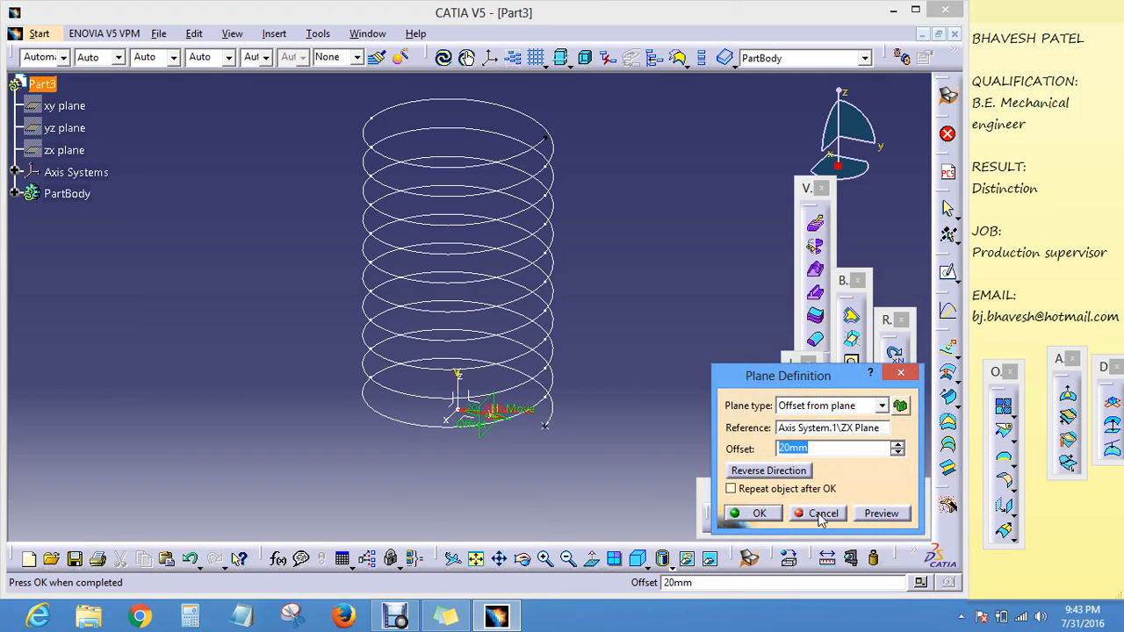
{"action": "type", "text": "60"}
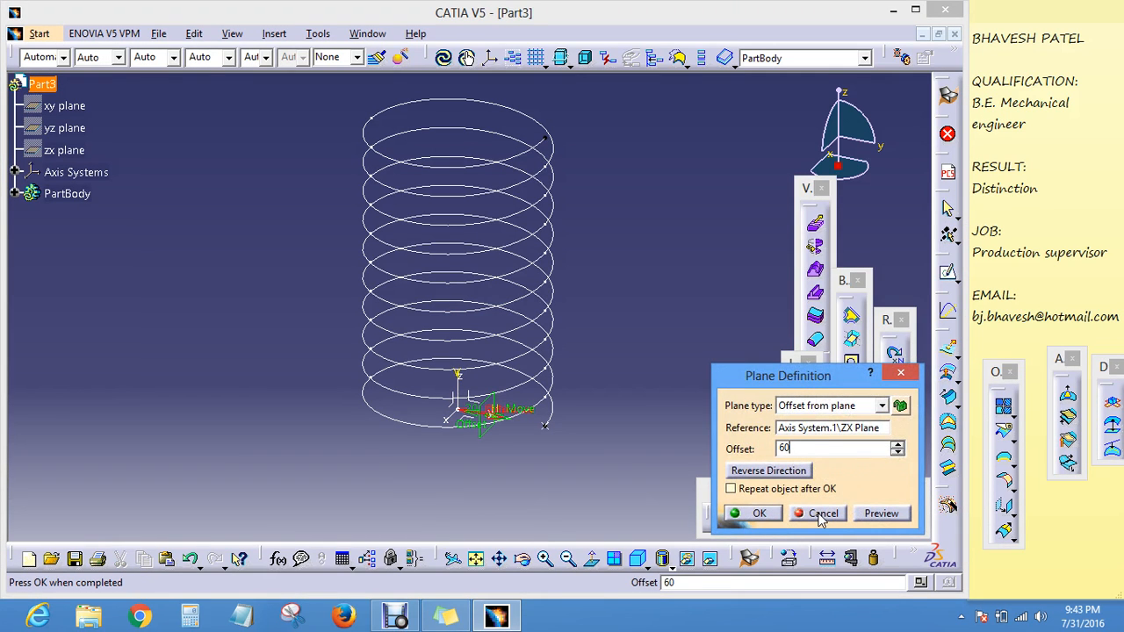
{"action": "left_click", "coordinate": [882, 404]}
{"action": "left_click", "coordinate": [849, 437]}
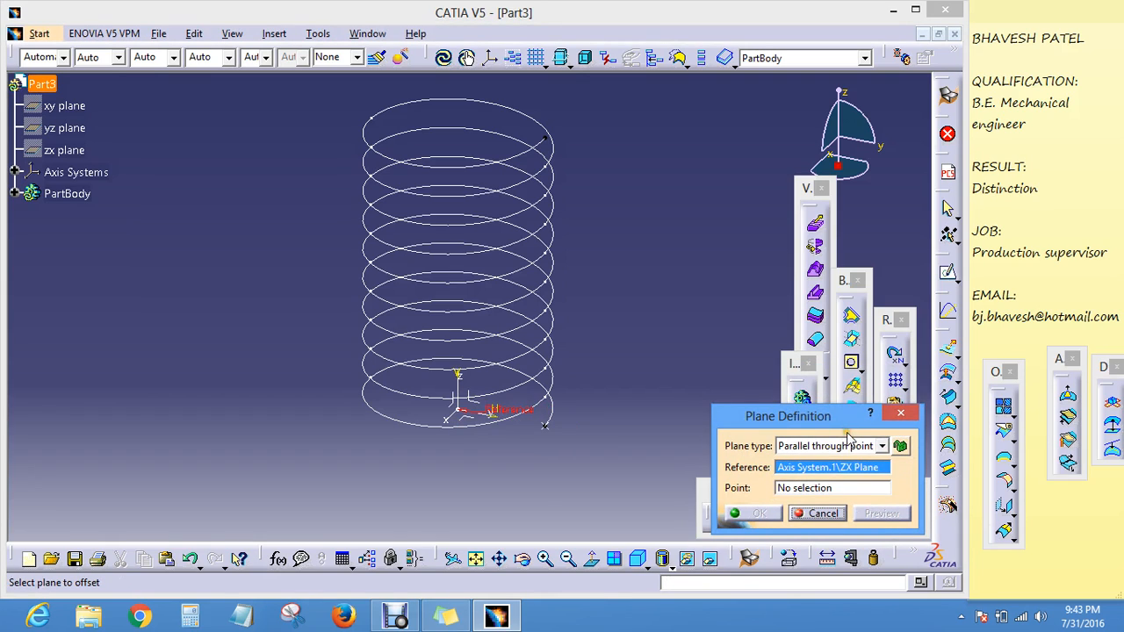
{"action": "left_click", "coordinate": [546, 427]}
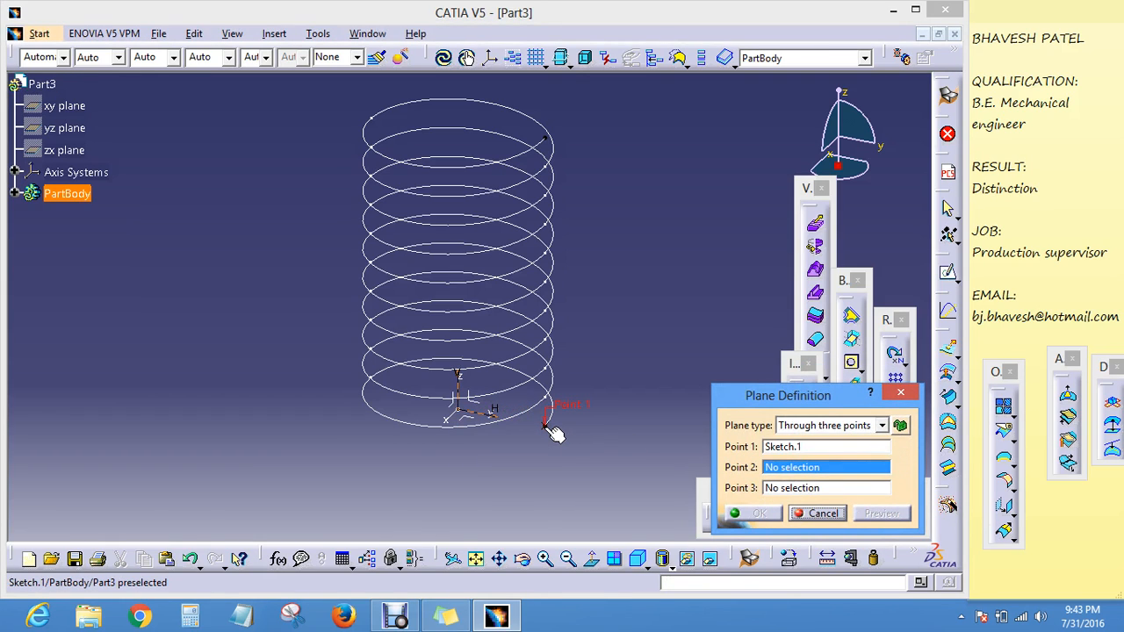
{"action": "left_click", "coordinate": [797, 426]}
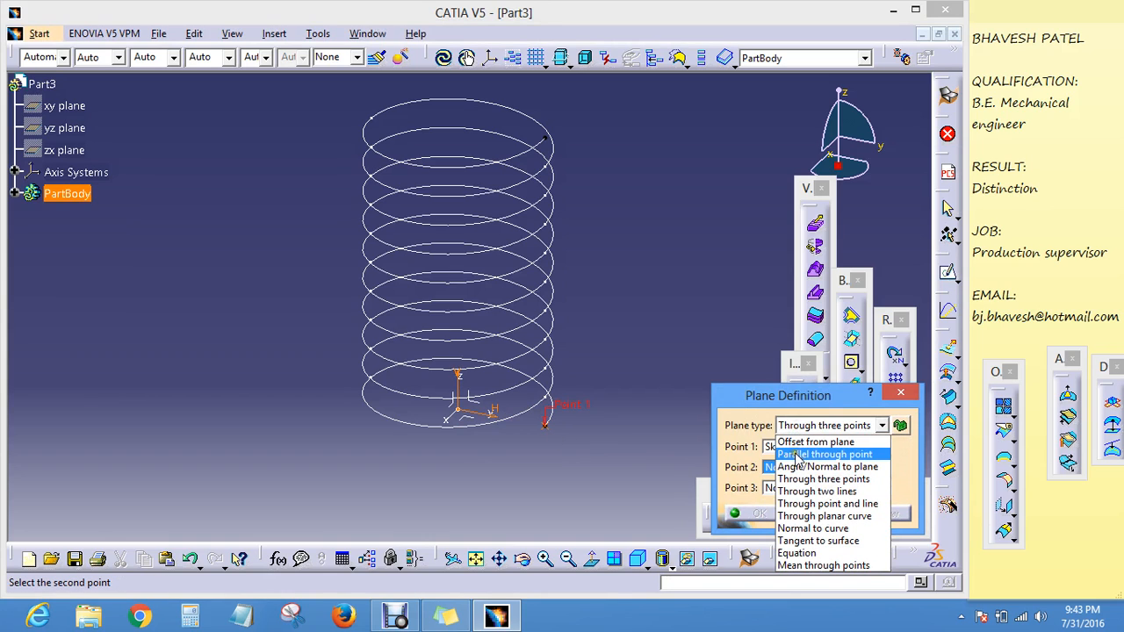
{"action": "left_click", "coordinate": [799, 455]}
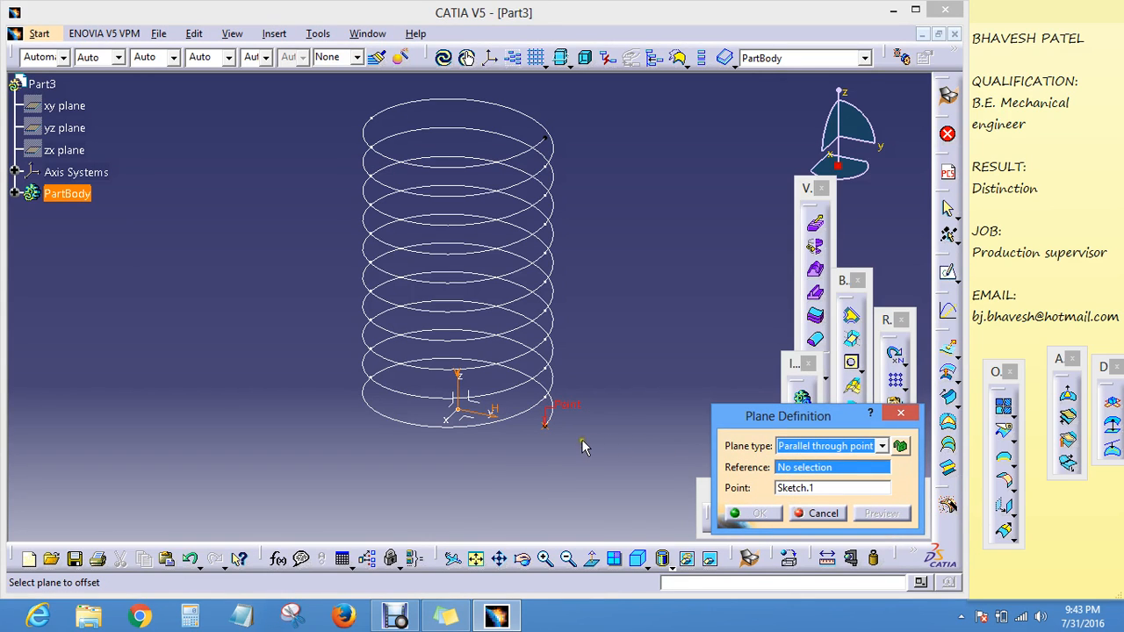
{"action": "left_click", "coordinate": [457, 410]}
{"action": "left_click", "coordinate": [761, 513]}
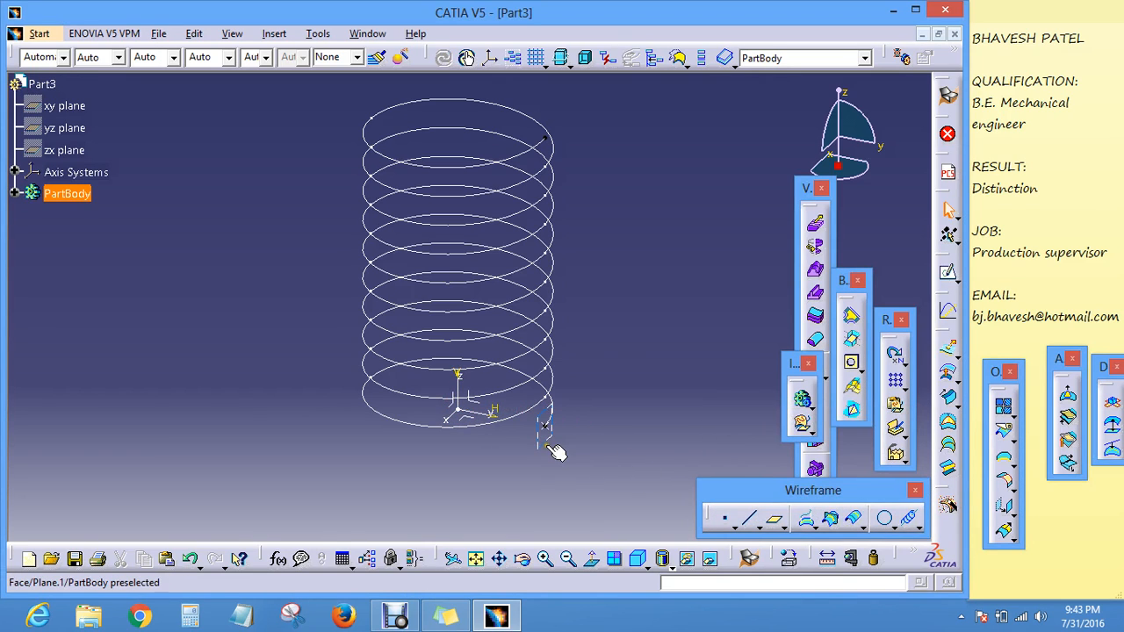
Step: Start a sketch on the reference plane through the helix's starting point
{"action": "left_click", "coordinate": [551, 446]}
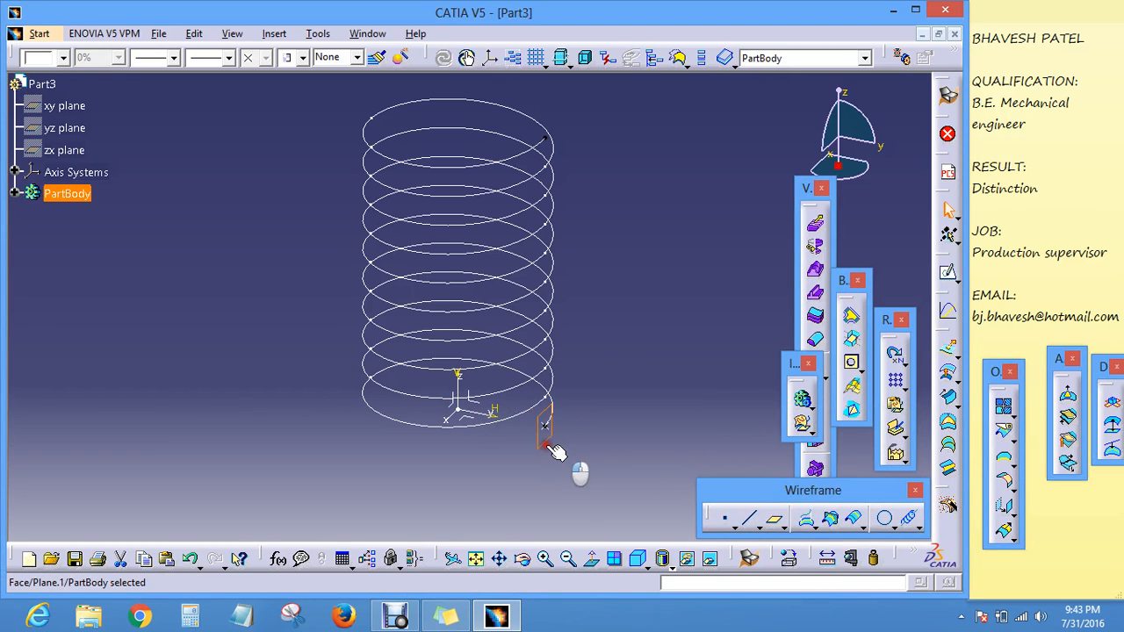
{"action": "left_click", "coordinate": [947, 273]}
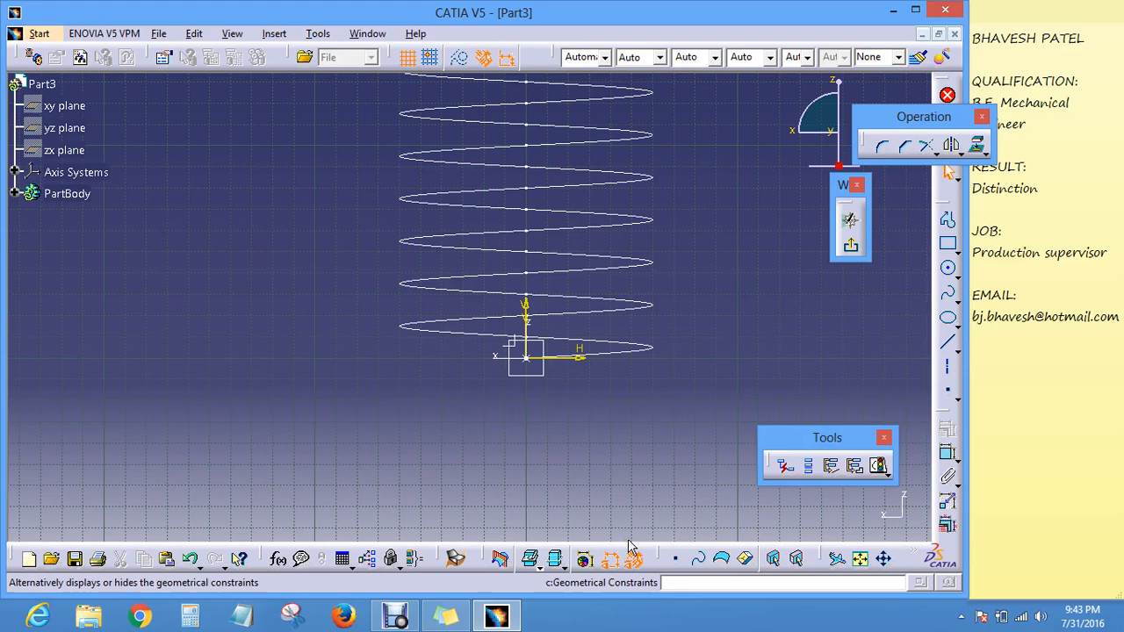
{"action": "middle_click_drag", "start_coordinate": [611, 371], "coordinate": [617, 350]}
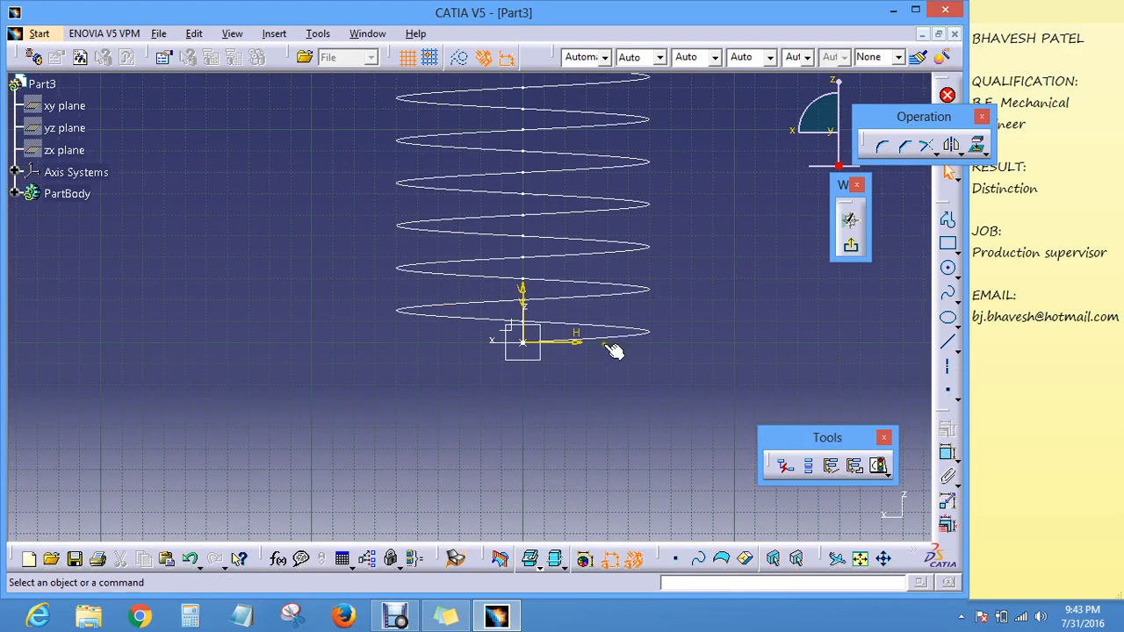
{"action": "middle_click_drag", "start_coordinate": [604, 312], "coordinate": [605, 348], "text": "ctrl"}
{"action": "mouse_move", "coordinate": [646, 283]}
{"action": "middle_mouse_down"}
{"action": "mouse_move", "coordinate": [640, 329]}
{"action": "mouse_move", "coordinate": [617, 339]}
{"action": "mouse_move", "coordinate": [625, 236]}
{"action": "mouse_move", "coordinate": [641, 226]}
{"action": "middle_mouse_up"}
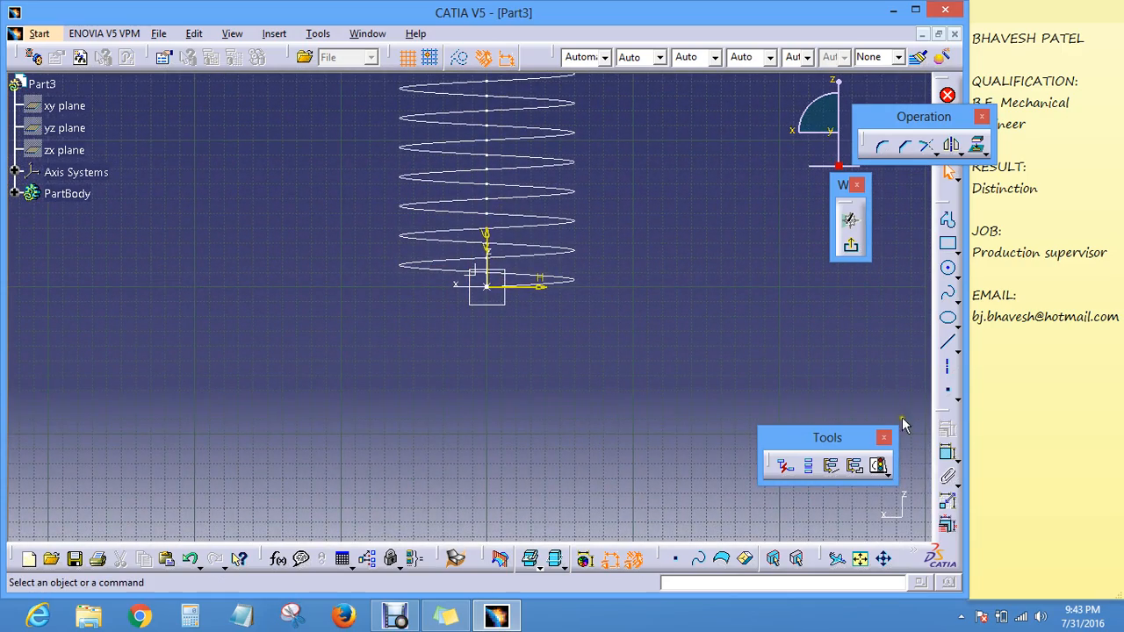
Step: Sketch a horizontal axis below the helix and a vertical line down to it, about 57 mm left of the vertical sketch axis
{"action": "left_click", "coordinate": [947, 366]}
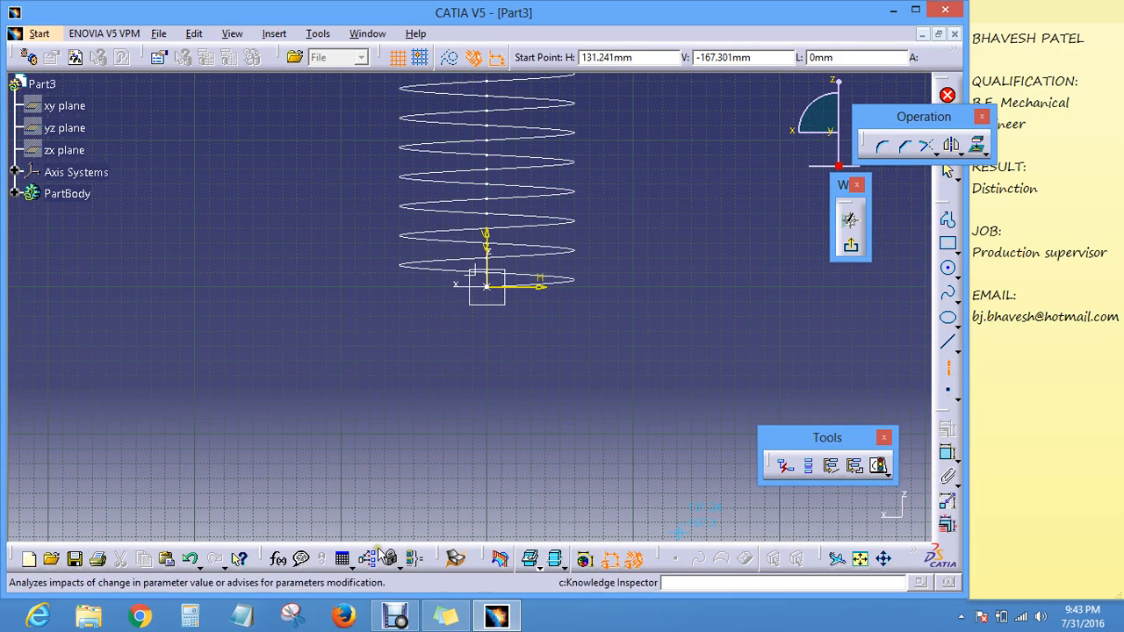
{"action": "left_click", "coordinate": [291, 492]}
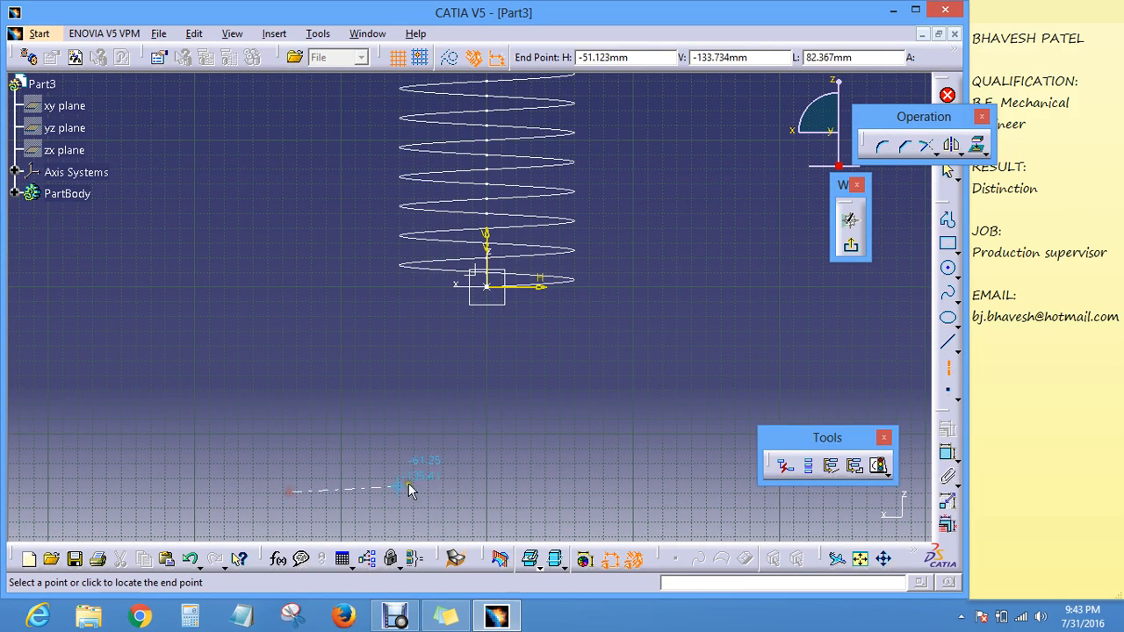
{"action": "left_click", "coordinate": [678, 490]}
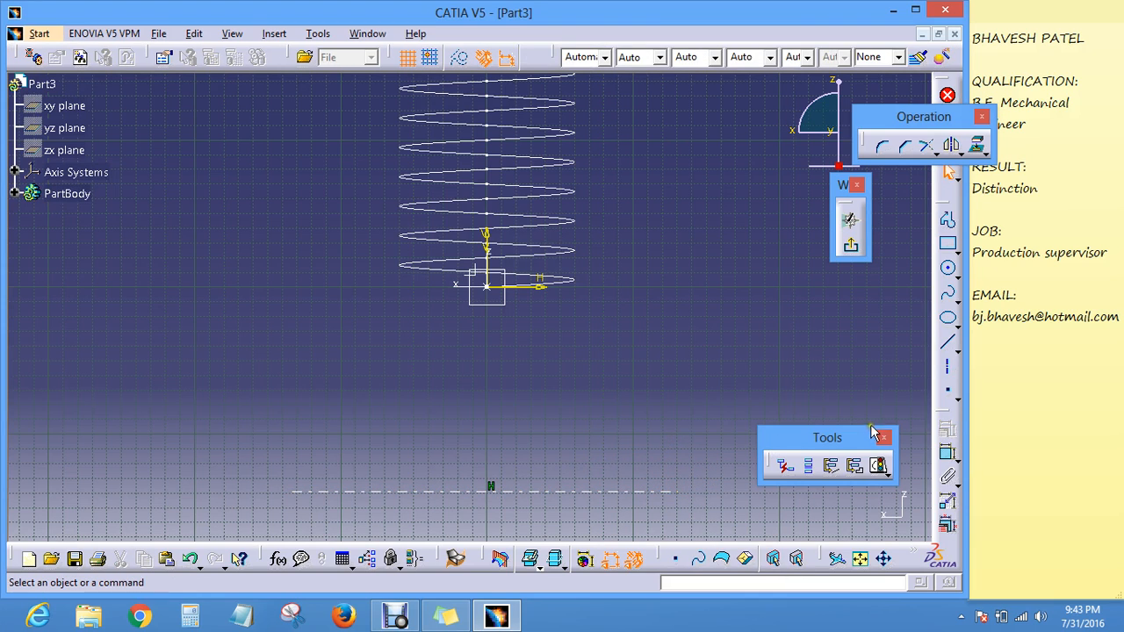
{"action": "left_click", "coordinate": [949, 344]}
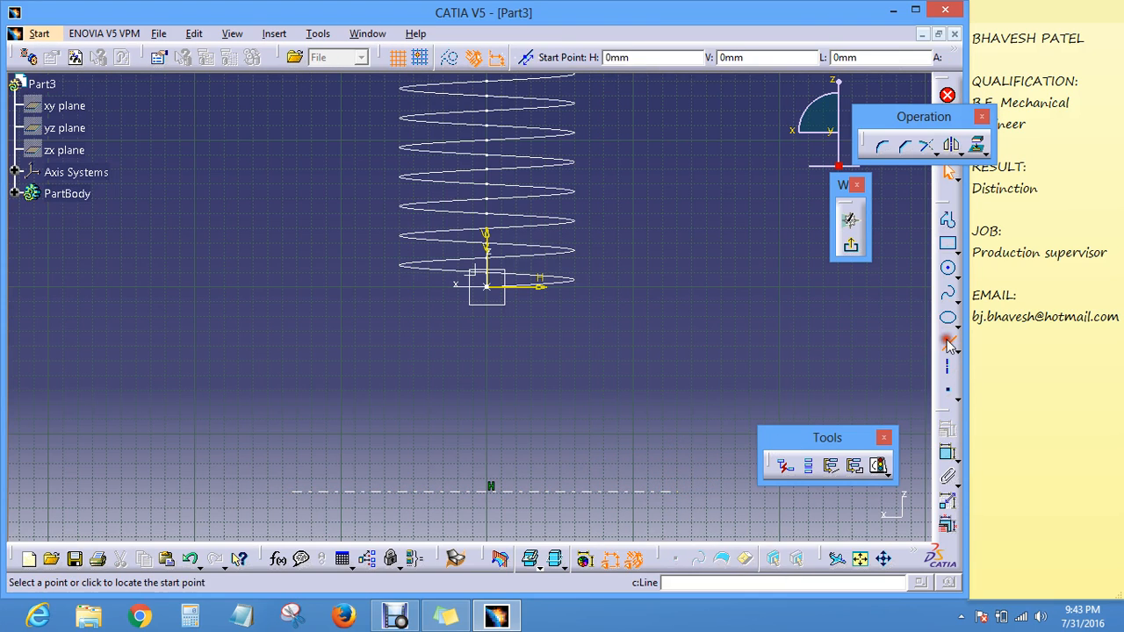
{"action": "left_click", "coordinate": [403, 300]}
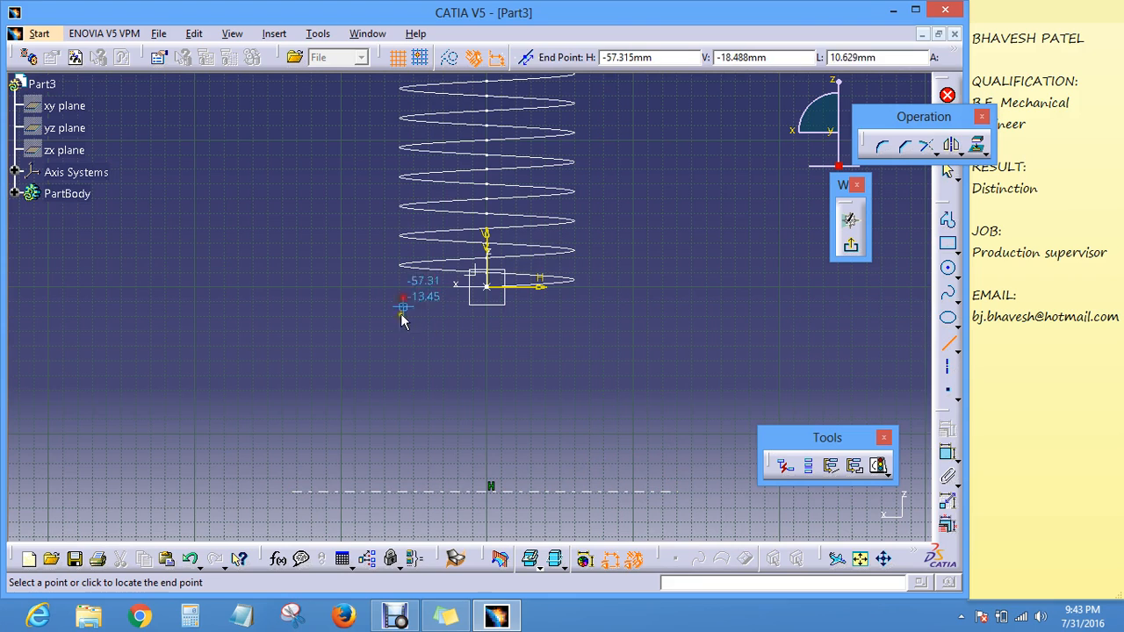
{"action": "left_click", "coordinate": [409, 490]}
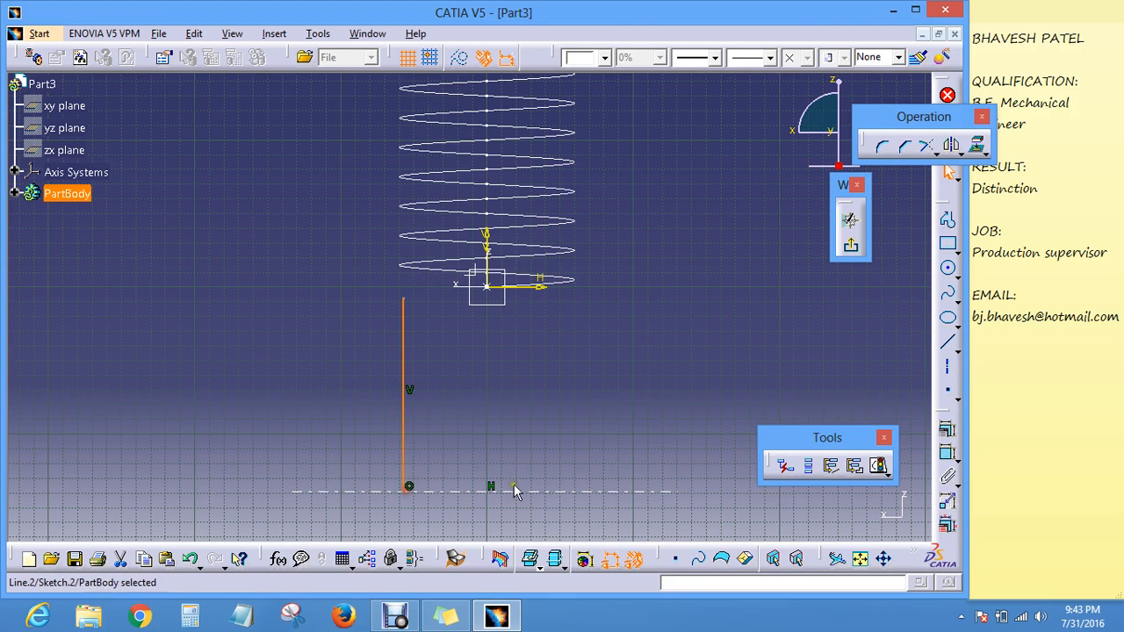
Step: Sketch a circle about 32 mm in diameter between the vertical line and the vertical sketch axis, just below the helix
{"action": "left_click", "coordinate": [950, 272]}
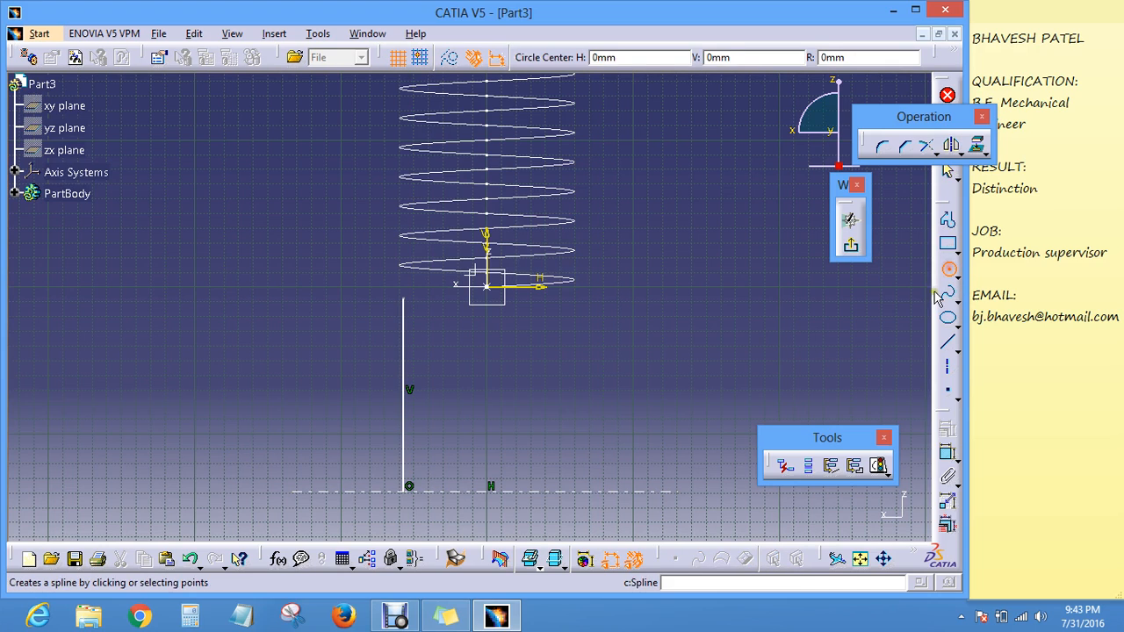
{"action": "left_click", "coordinate": [440, 331]}
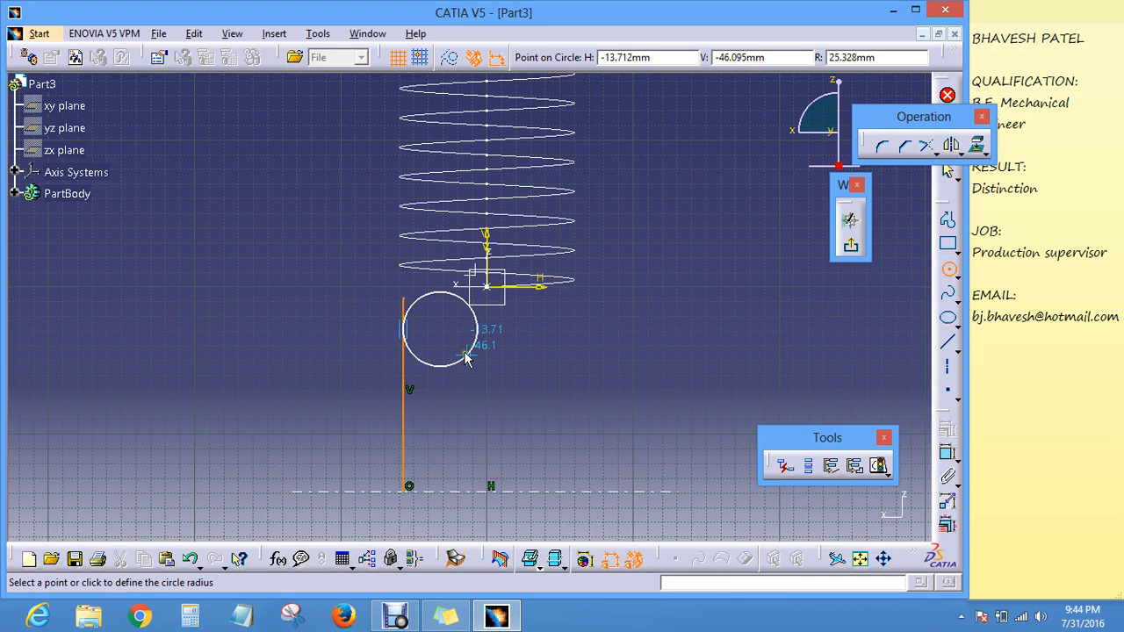
{"action": "left_click", "coordinate": [456, 346]}
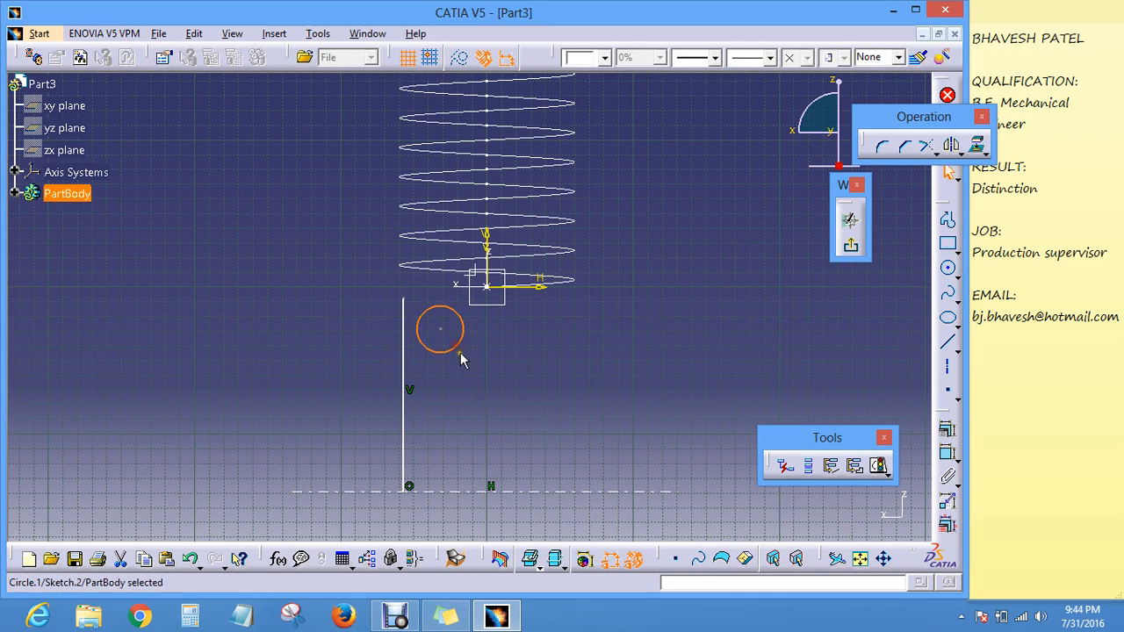
Step: Dimension the circle's diameter and set it to 50 mm
{"action": "left_click", "coordinate": [505, 346]}
{"action": "left_click", "coordinate": [945, 453]}
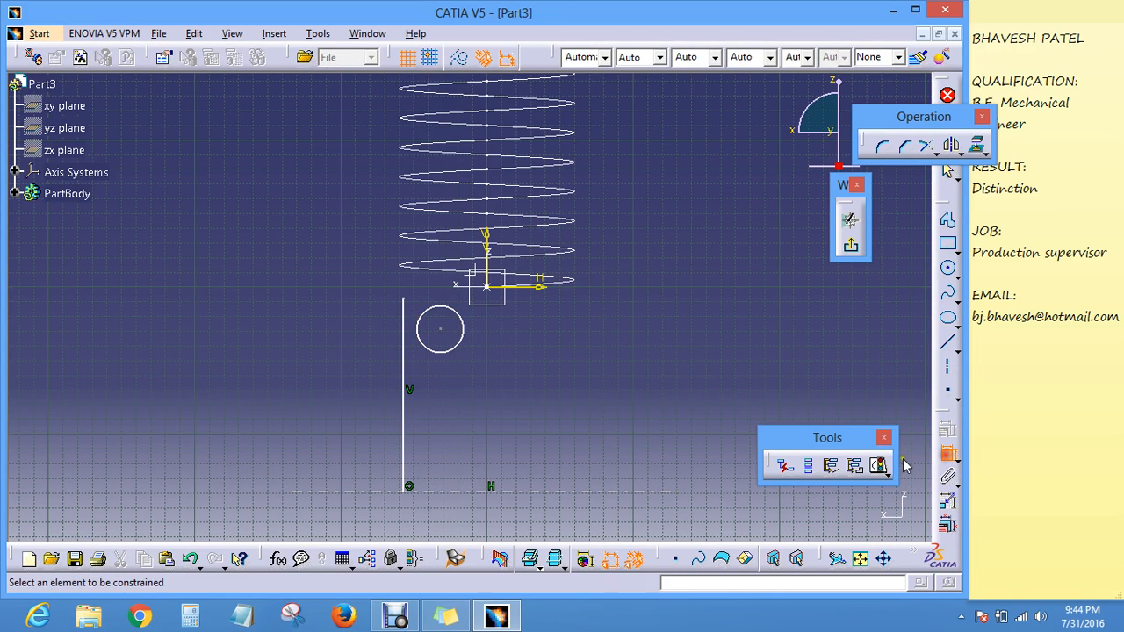
{"action": "left_click", "coordinate": [478, 337]}
{"action": "left_click", "coordinate": [593, 355]}
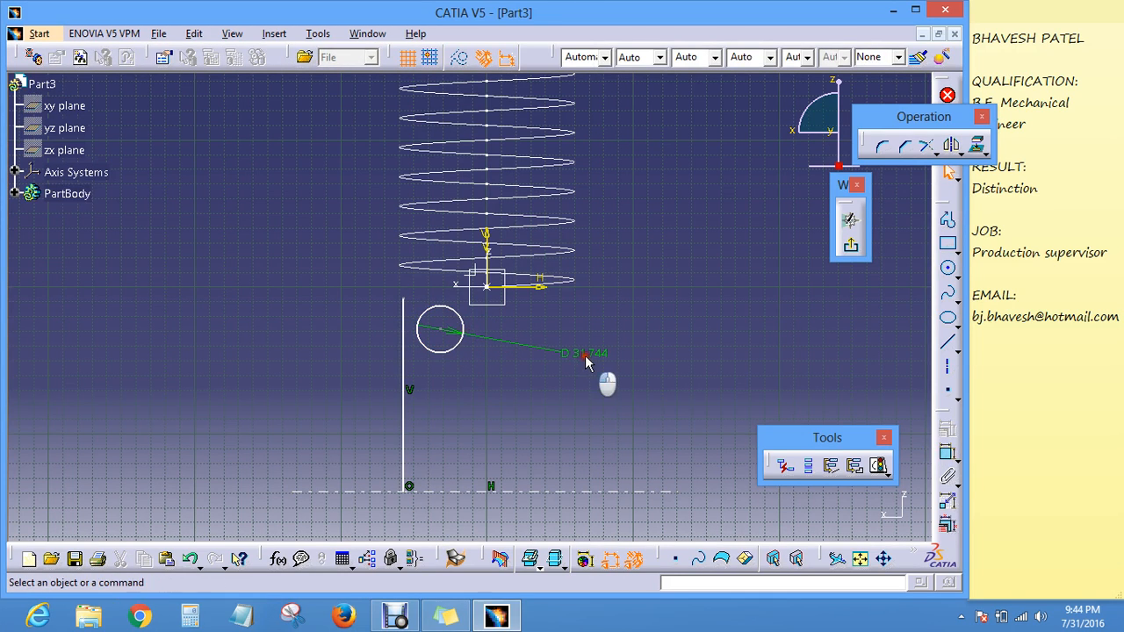
{"action": "double_click", "coordinate": [596, 356]}
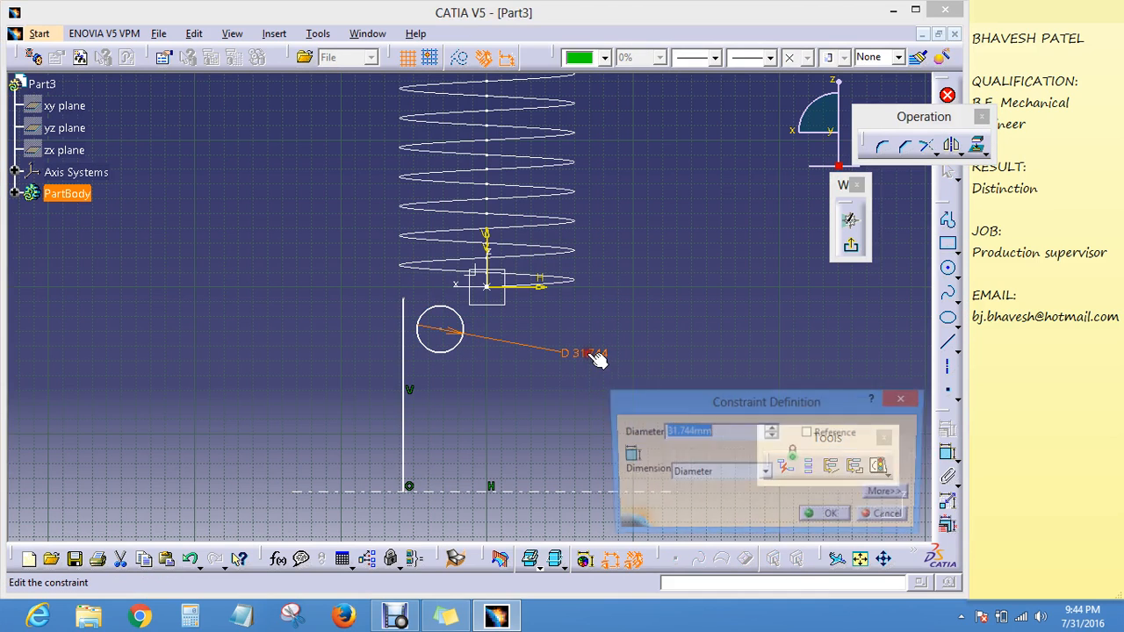
{"action": "type", "text": "50"}
{"action": "key", "text": "Return"}
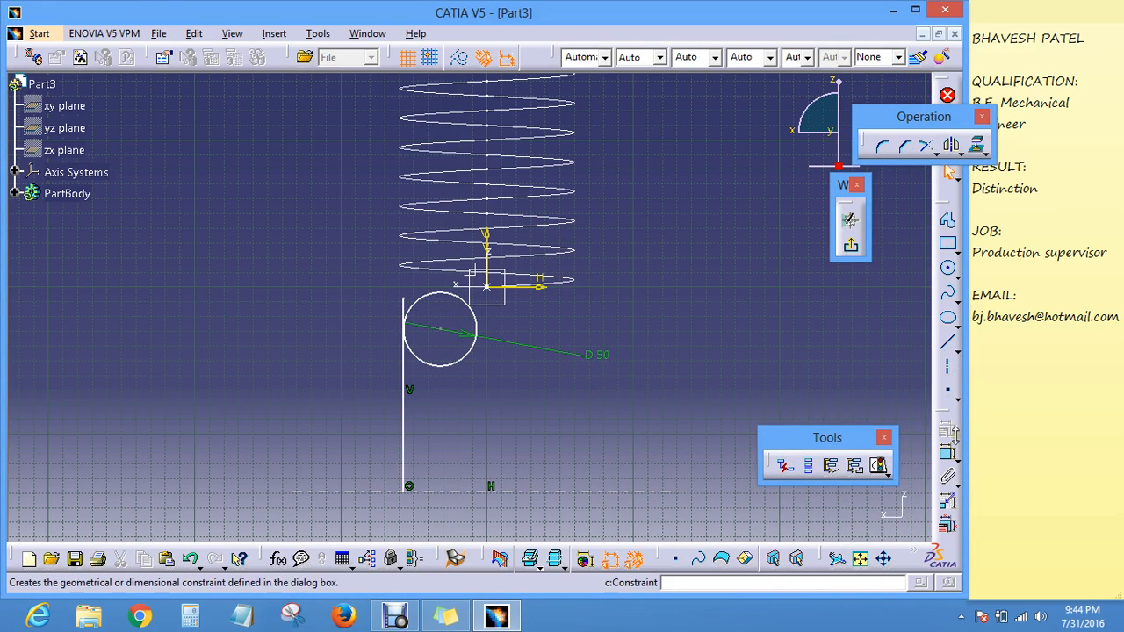
{"action": "left_click", "coordinate": [947, 453]}
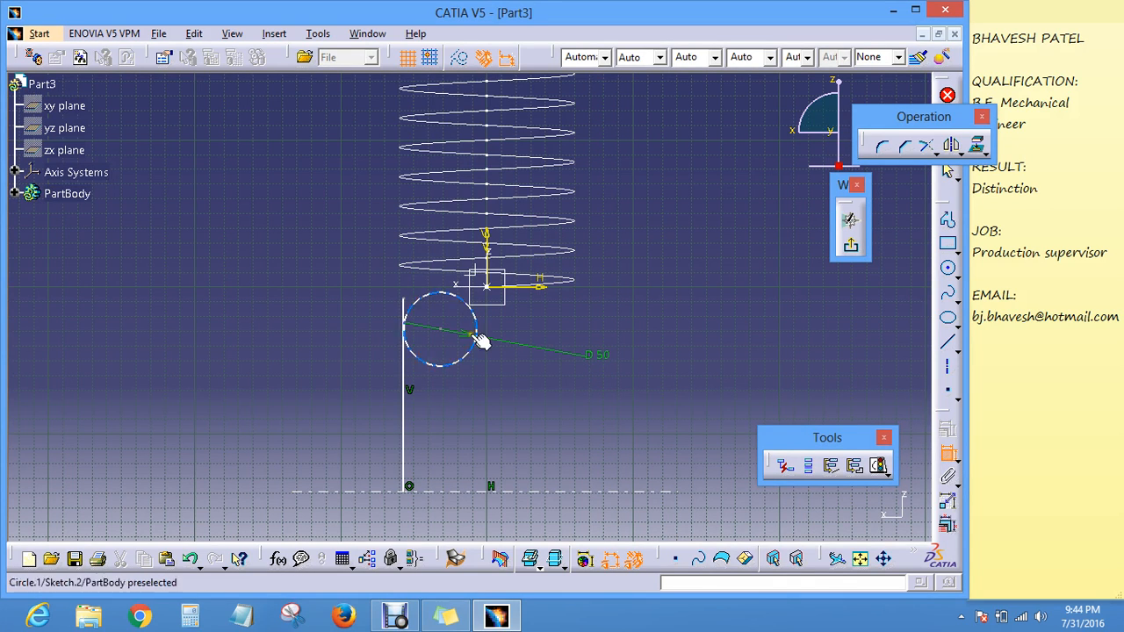
Step: Draw a vertical axis through the circle's centre and place a point where it crosses the top of the circle
{"action": "left_click", "coordinate": [947, 366]}
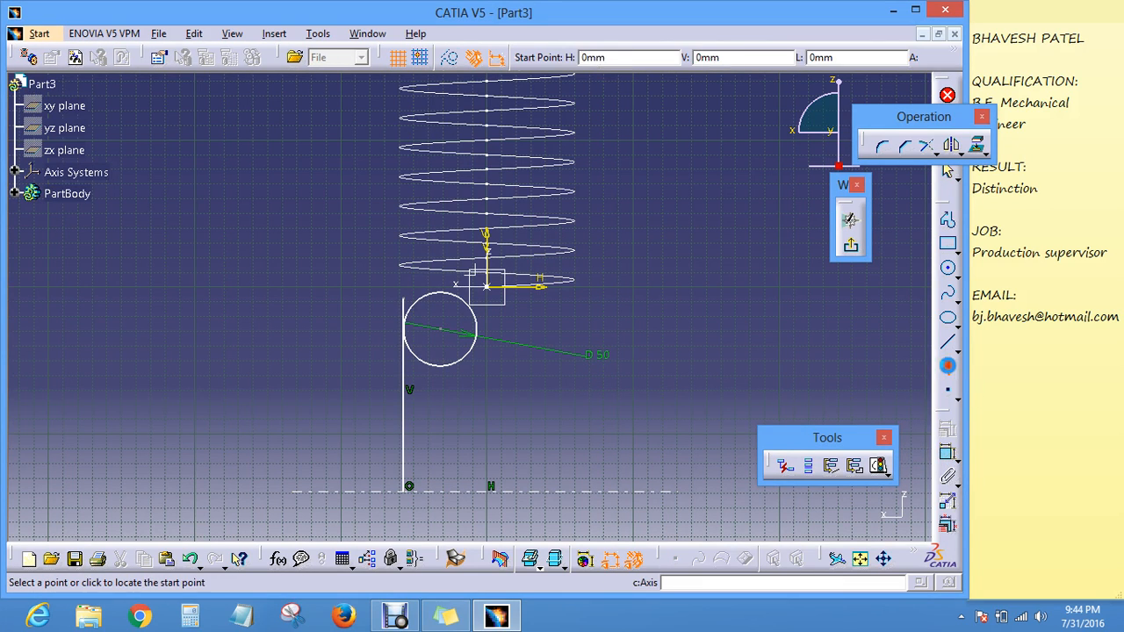
{"action": "left_click", "coordinate": [445, 283]}
{"action": "left_click", "coordinate": [441, 408]}
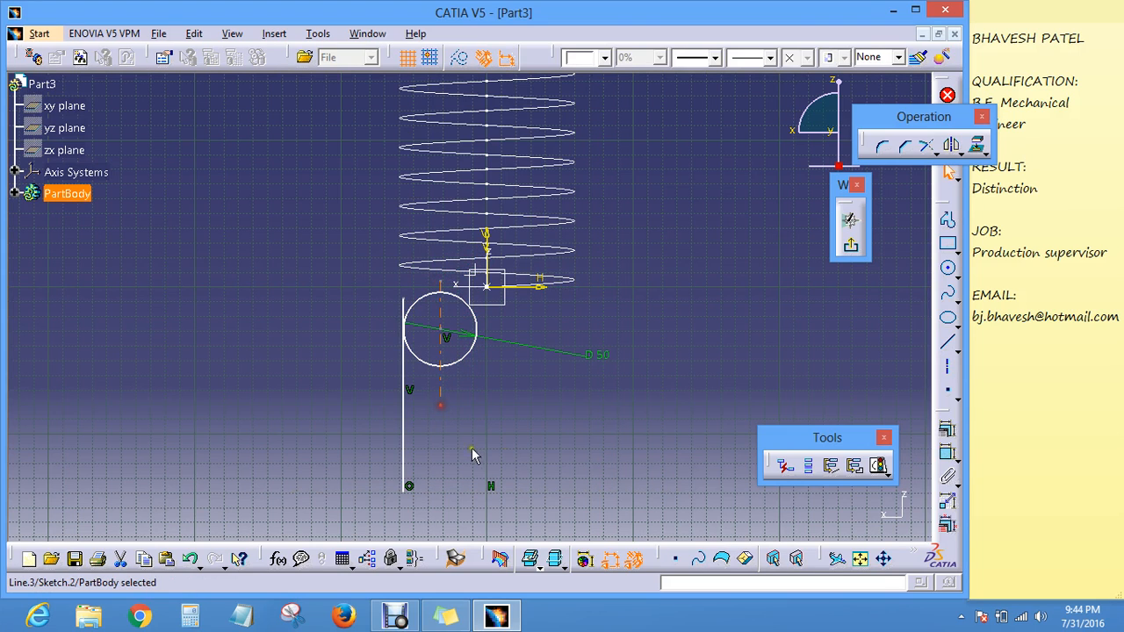
{"action": "left_click", "coordinate": [947, 391]}
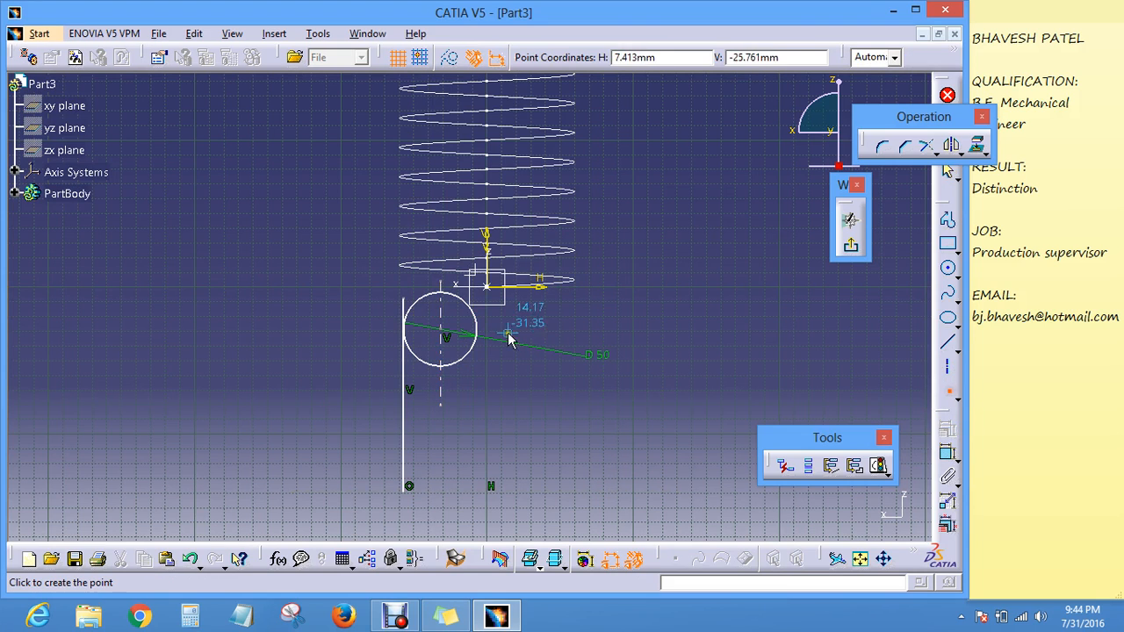
{"action": "left_click", "coordinate": [450, 298]}
{"action": "left_click", "coordinate": [648, 352]}
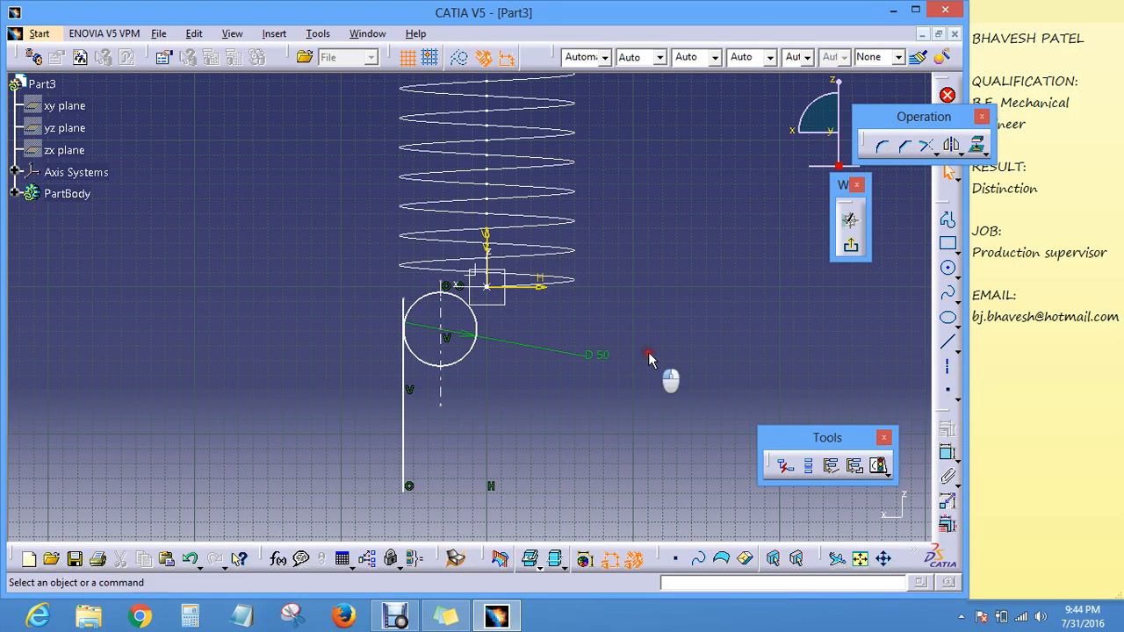
Step: Make the point at the top of the circle coincident with the sketch origin at the helix's start
{"action": "left_click", "coordinate": [946, 453]}
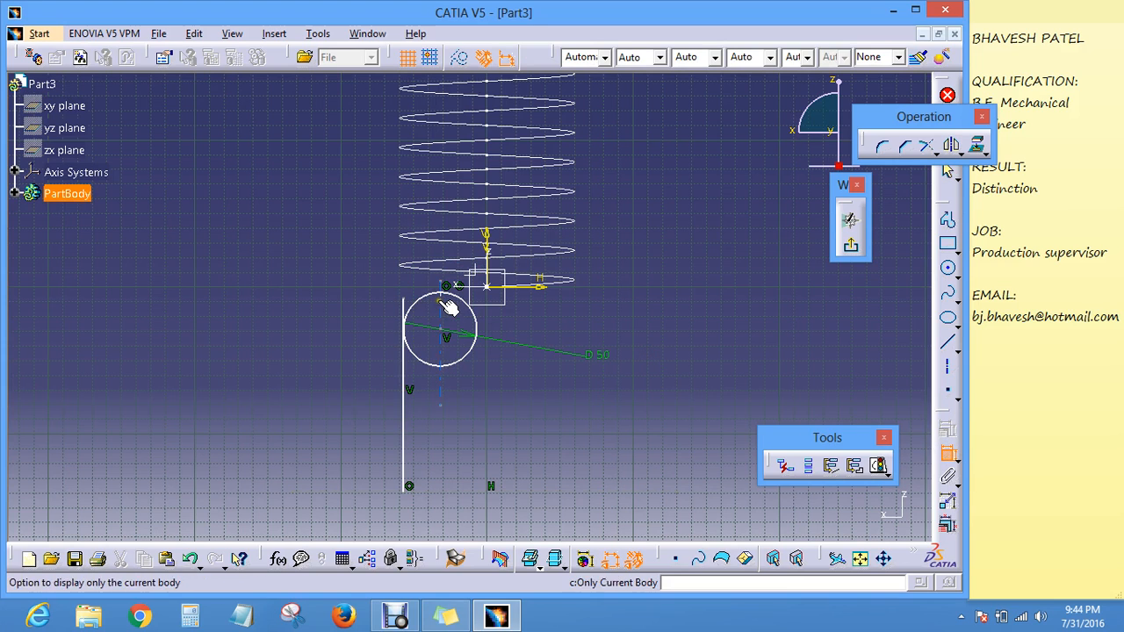
{"action": "left_click", "coordinate": [442, 292]}
{"action": "left_click", "coordinate": [498, 292]}
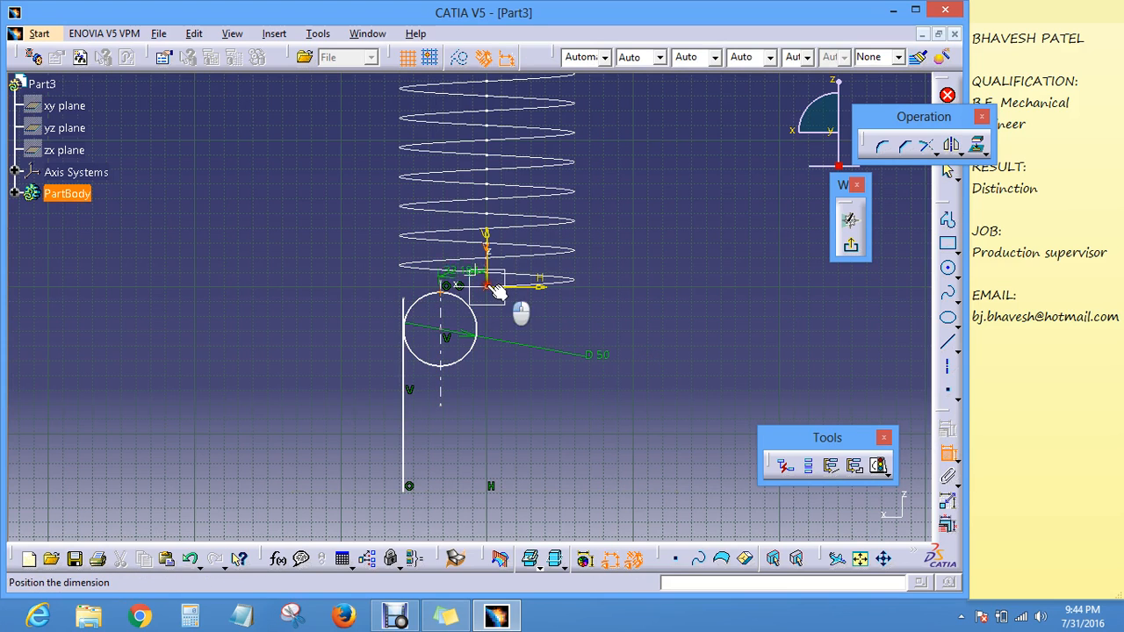
{"action": "right_click", "coordinate": [654, 308]}
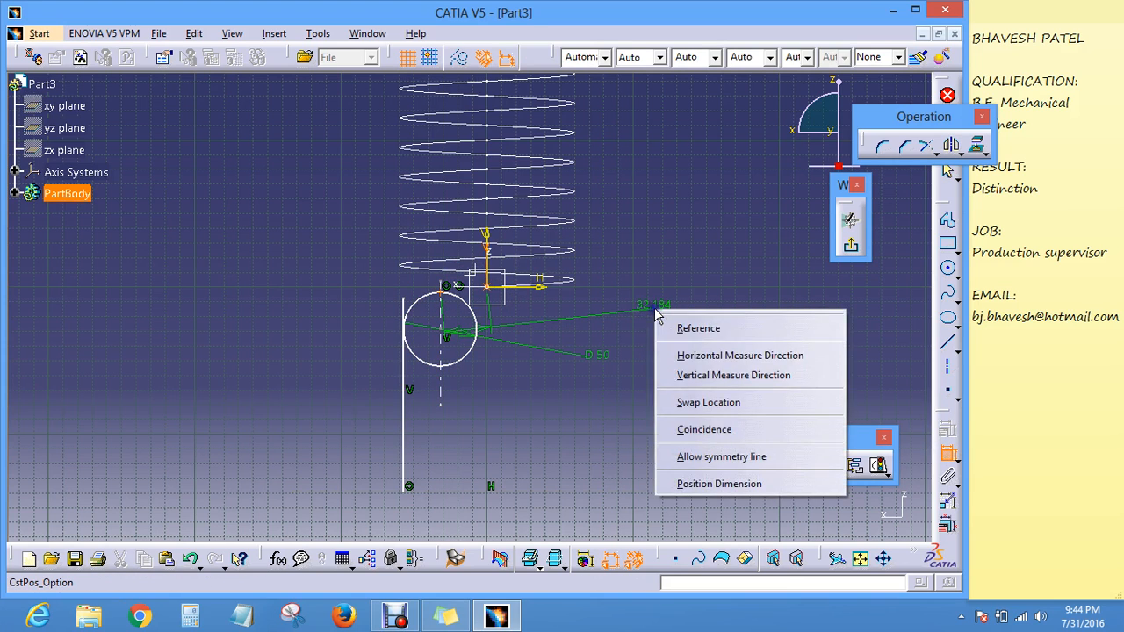
{"action": "left_click", "coordinate": [711, 433]}
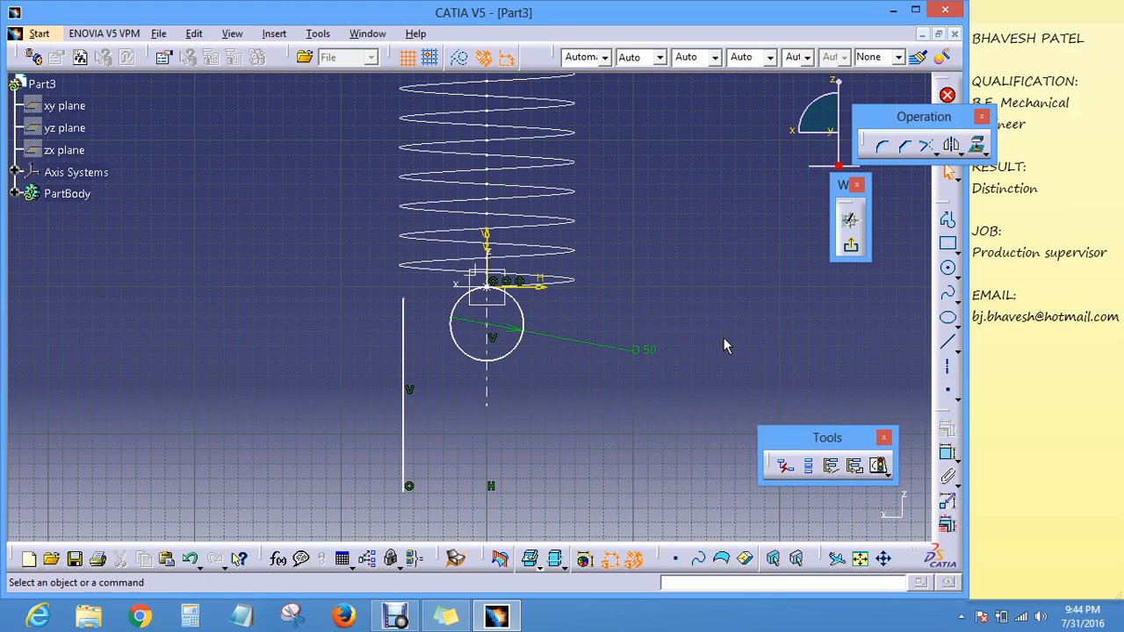
Step: Constrain the vertical line tangent to the left side of the circle
{"action": "left_click", "coordinate": [947, 455]}
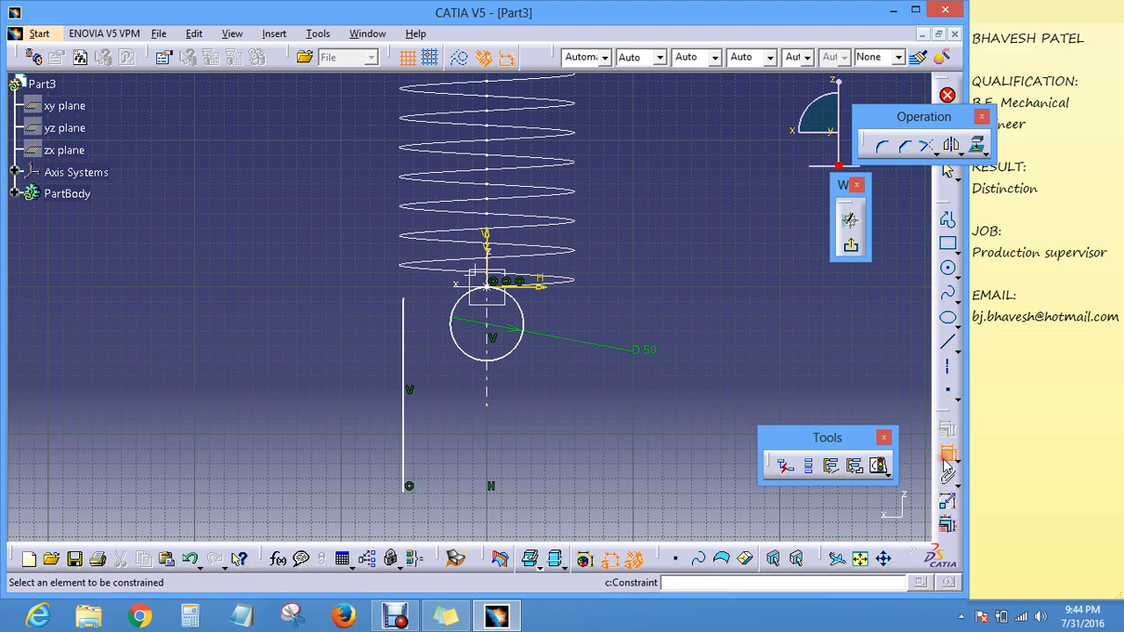
{"action": "left_click", "coordinate": [454, 327]}
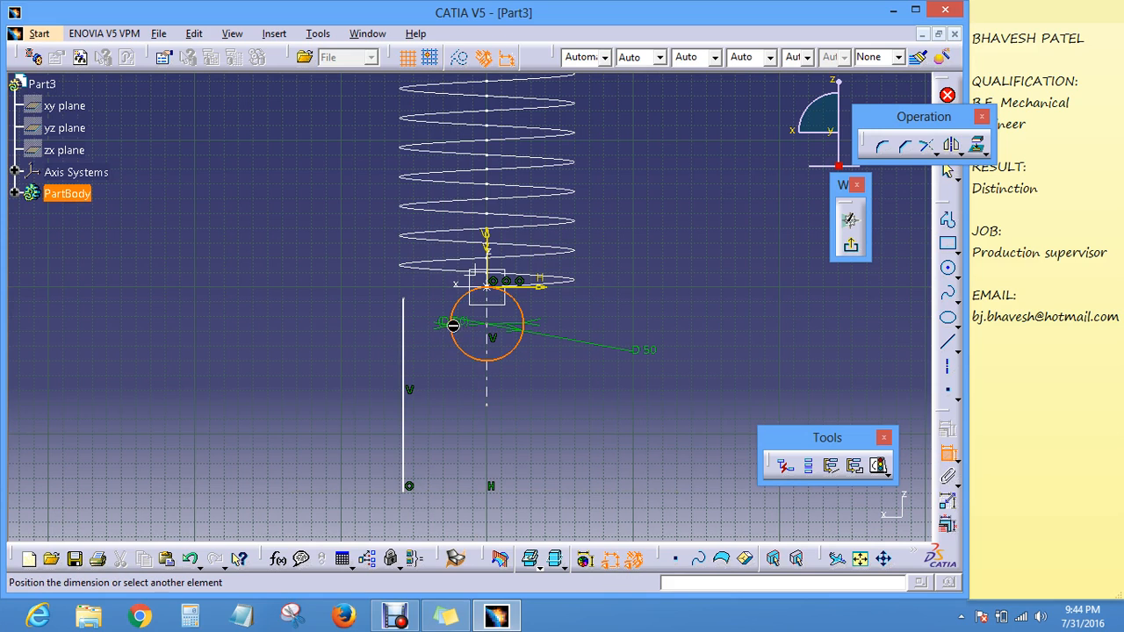
{"action": "left_click", "coordinate": [406, 333]}
{"action": "right_click", "coordinate": [324, 327]}
{"action": "left_click", "coordinate": [375, 397]}
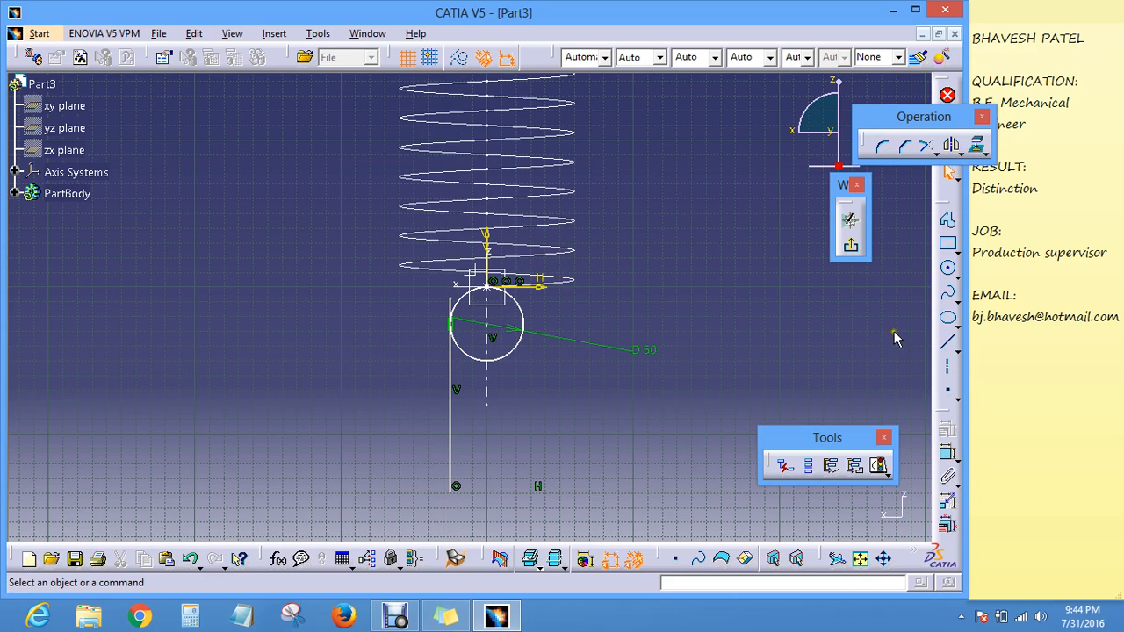
Step: Trim the vertical line and circle together at their tangency and trim the arc at the vertical axis, keeping the upper-left quarter arc
{"action": "left_click", "coordinate": [926, 145]}
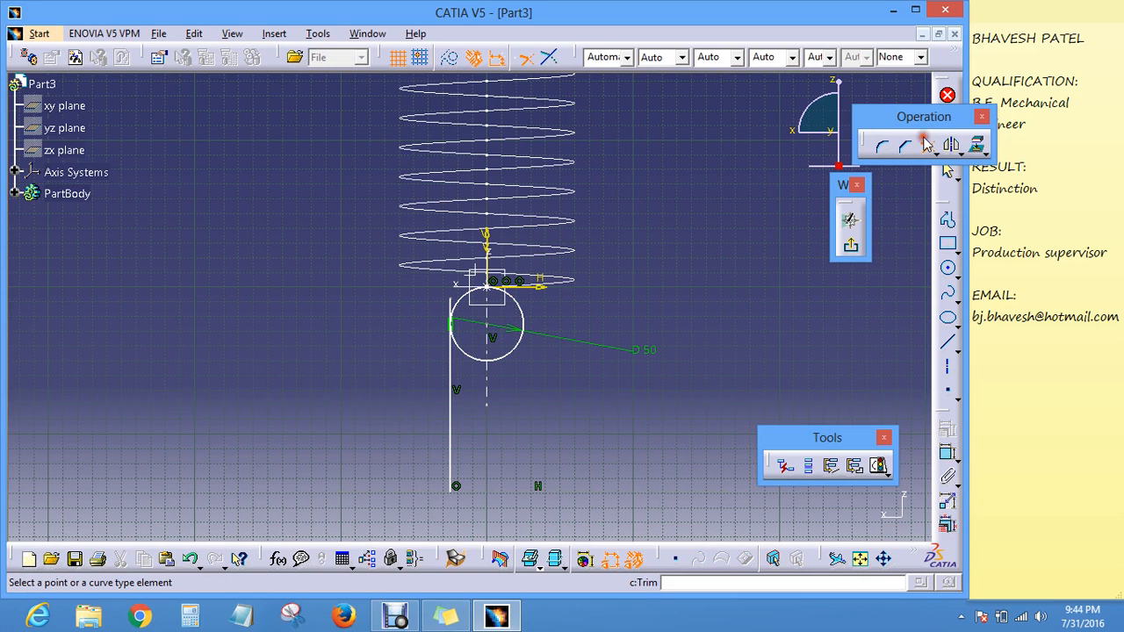
{"action": "left_click", "coordinate": [451, 355]}
{"action": "left_click", "coordinate": [469, 308]}
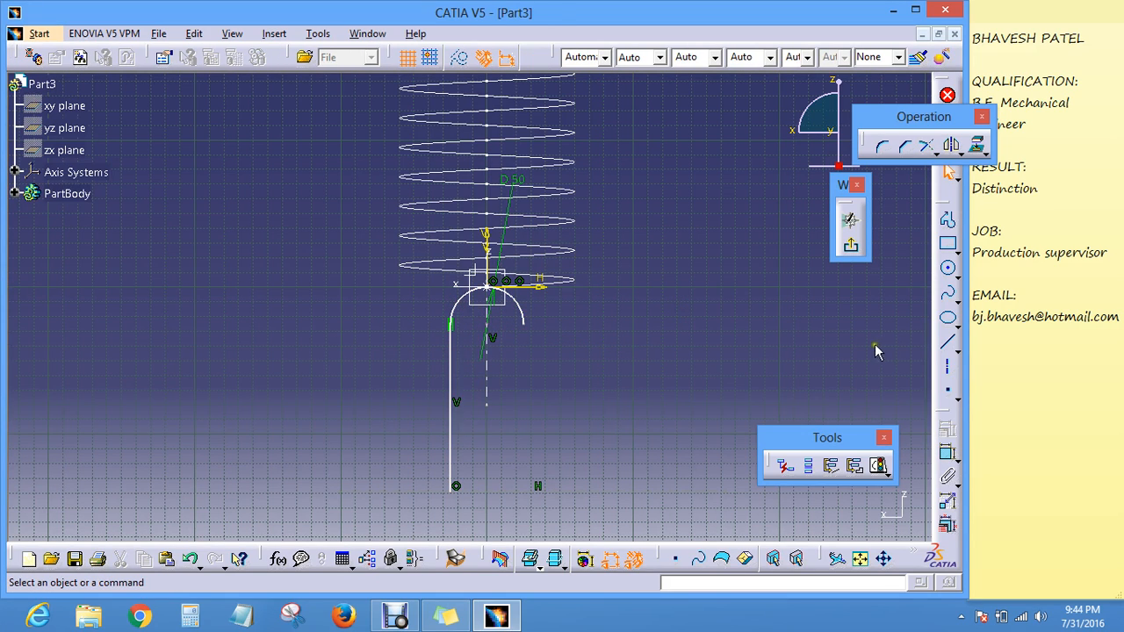
{"action": "left_click", "coordinate": [926, 145]}
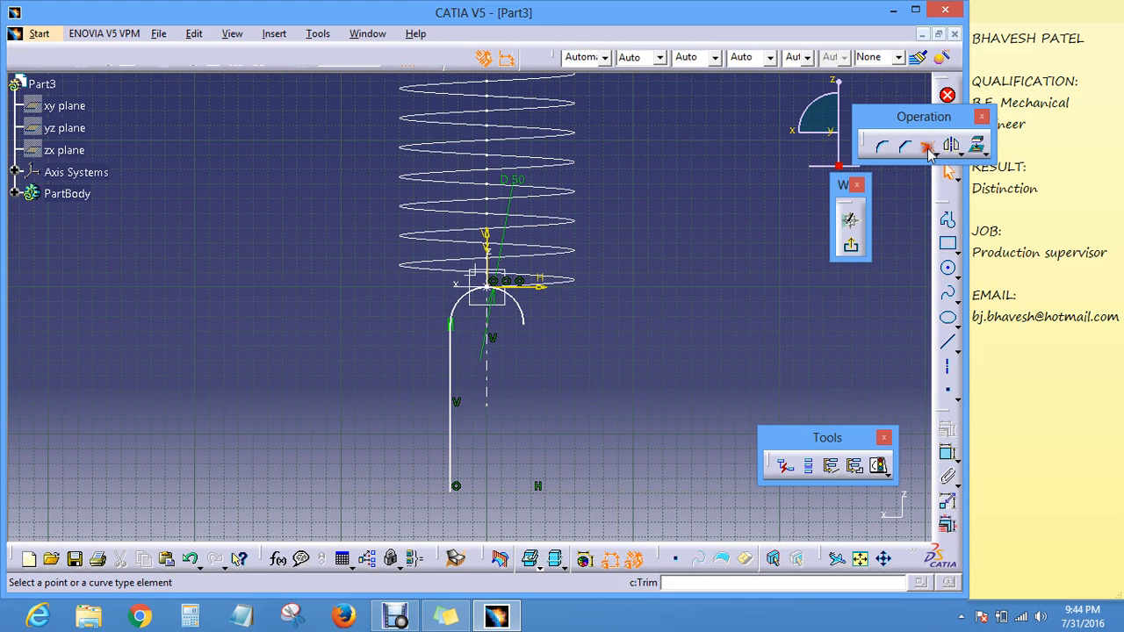
{"action": "left_click", "coordinate": [464, 300]}
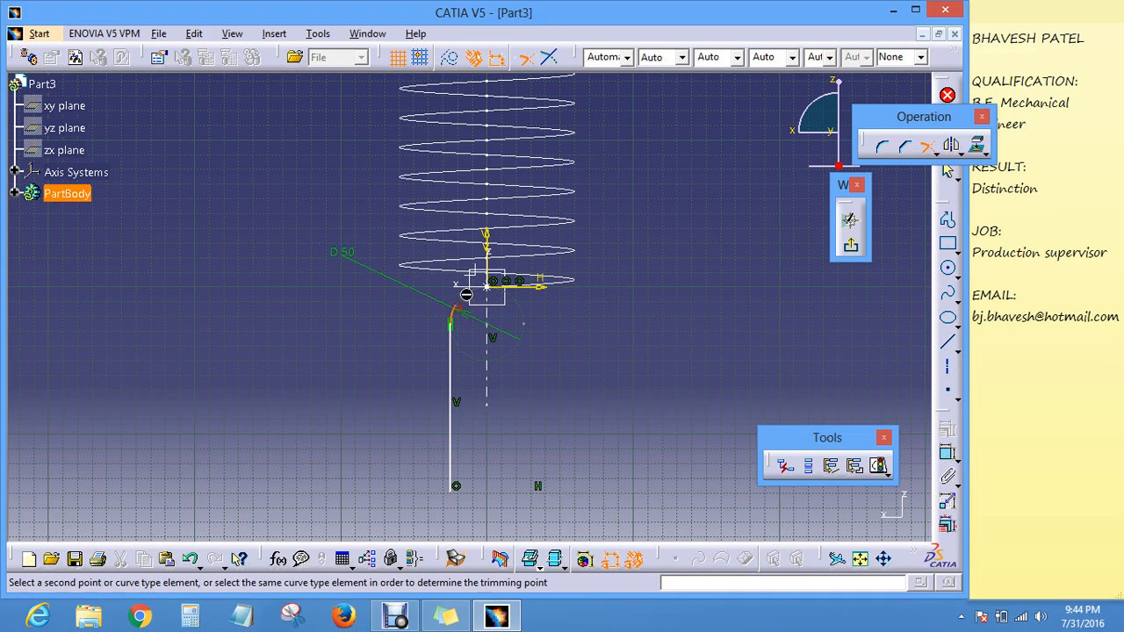
{"action": "left_click", "coordinate": [490, 239]}
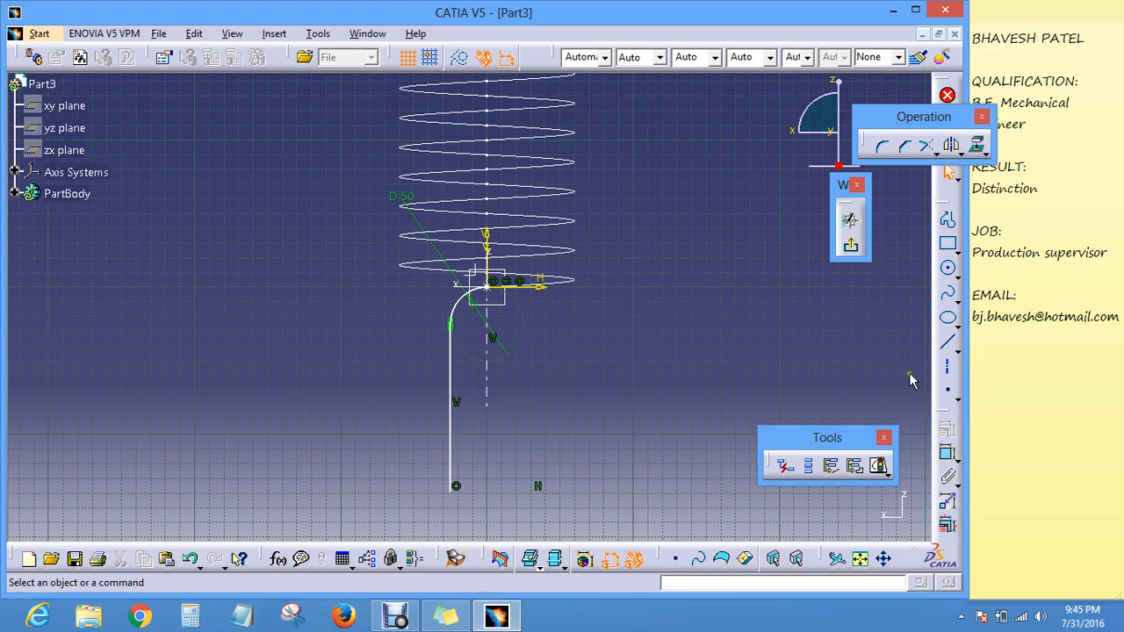
Step: Constrain the arc of the end section tangent to the helix at its starting point and exit the sketch
{"action": "left_click", "coordinate": [947, 452]}
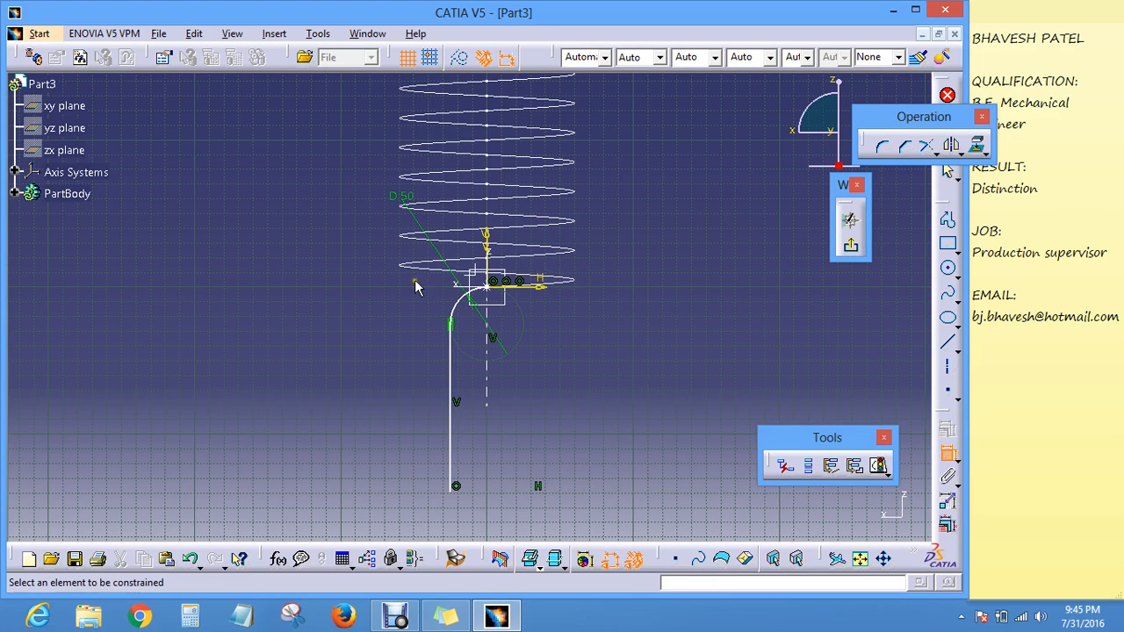
{"action": "left_click", "coordinate": [463, 299]}
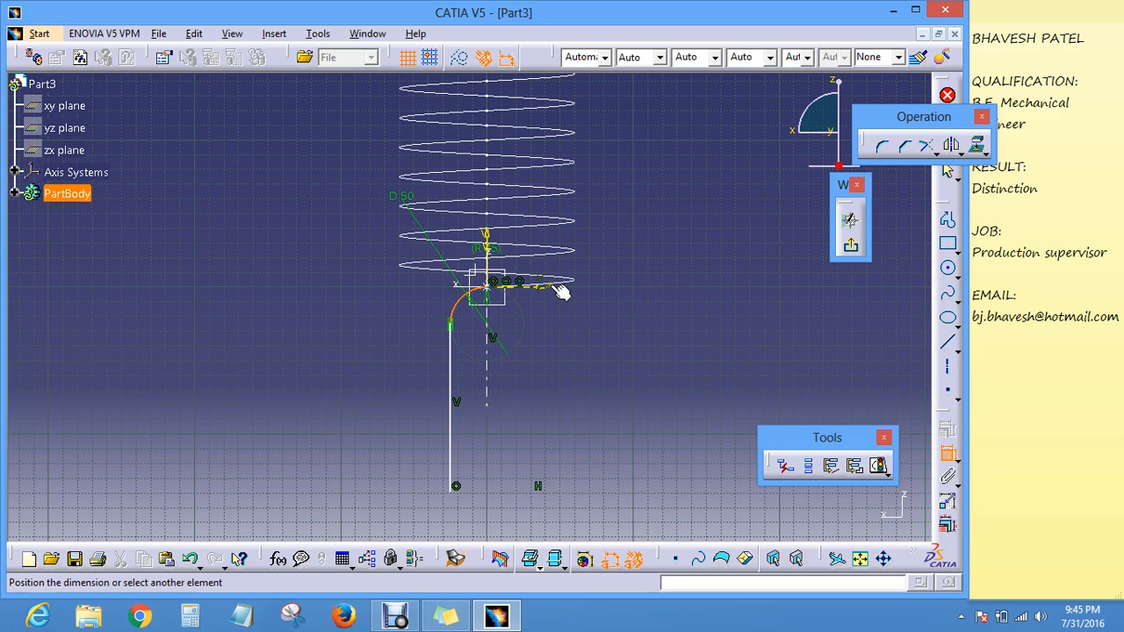
{"action": "left_click", "coordinate": [571, 294]}
{"action": "right_click", "coordinate": [630, 286]}
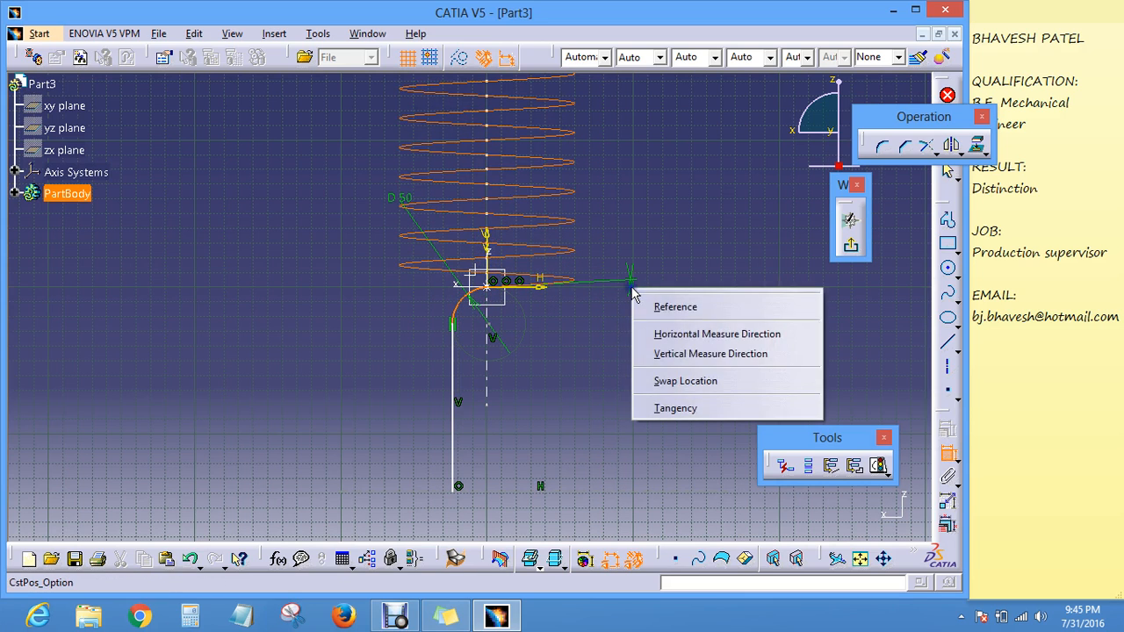
{"action": "left_click", "coordinate": [675, 408]}
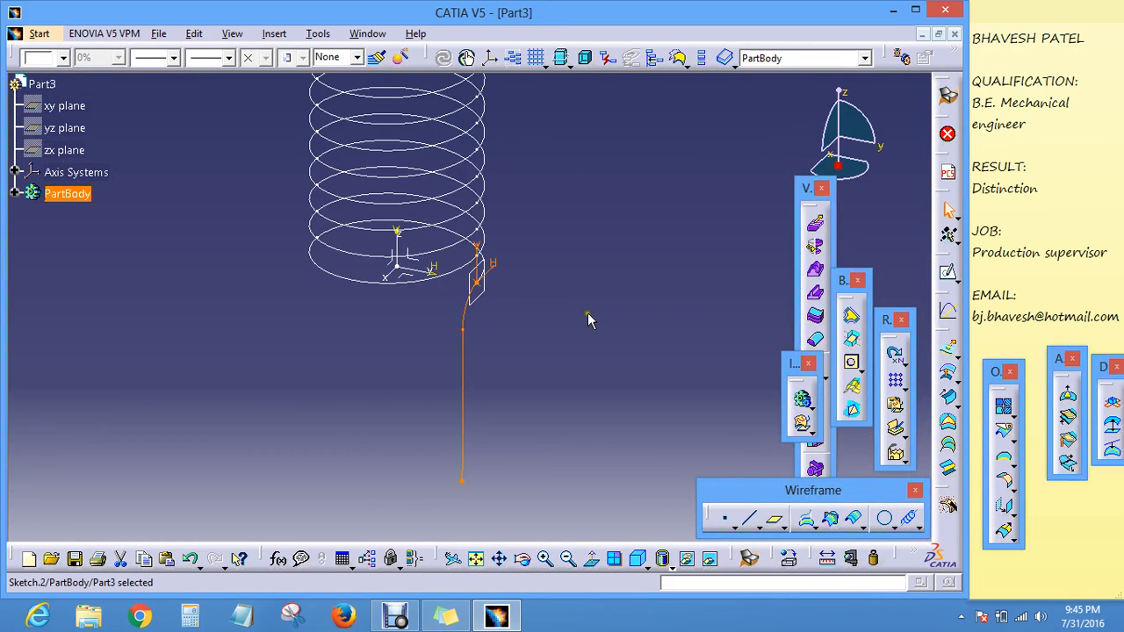
Step: Create a reference plane offset -150 mm from the axis system's XY plane, below the helix
{"action": "left_click", "coordinate": [407, 281]}
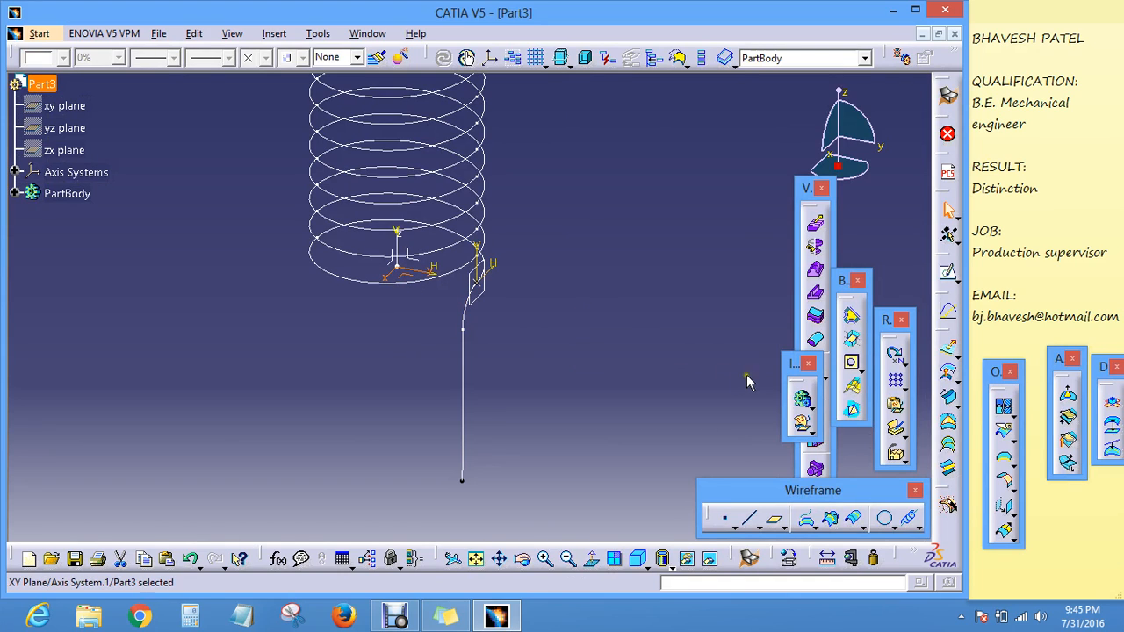
{"action": "left_click", "coordinate": [776, 522]}
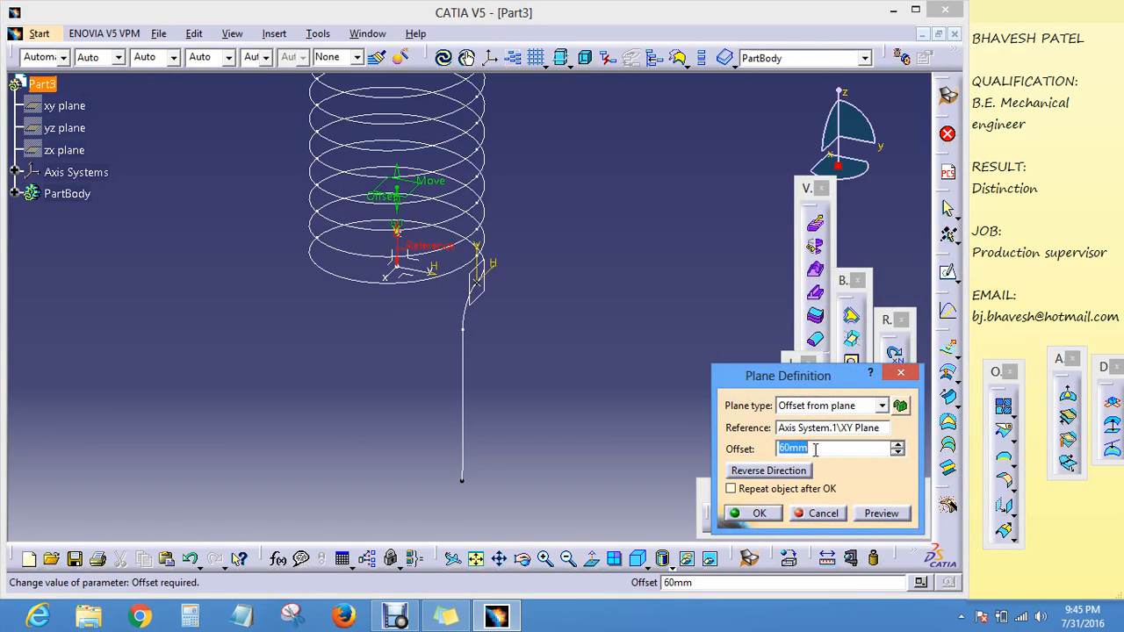
{"action": "type", "text": "-"}
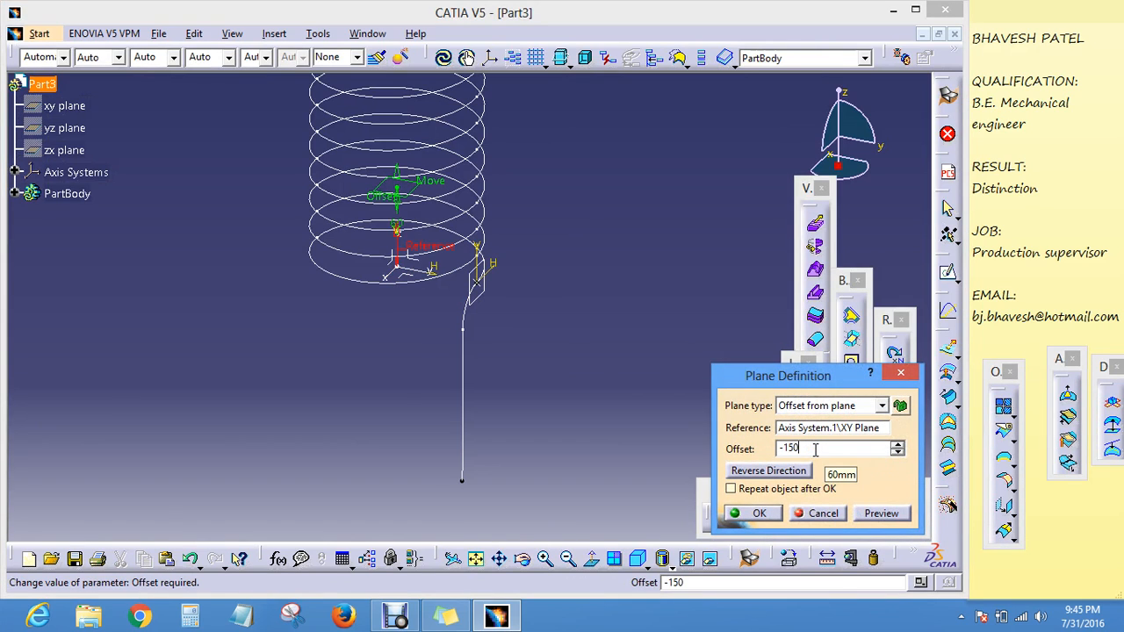
{"action": "type", "text": "150"}
{"action": "left_click", "coordinate": [860, 516]}
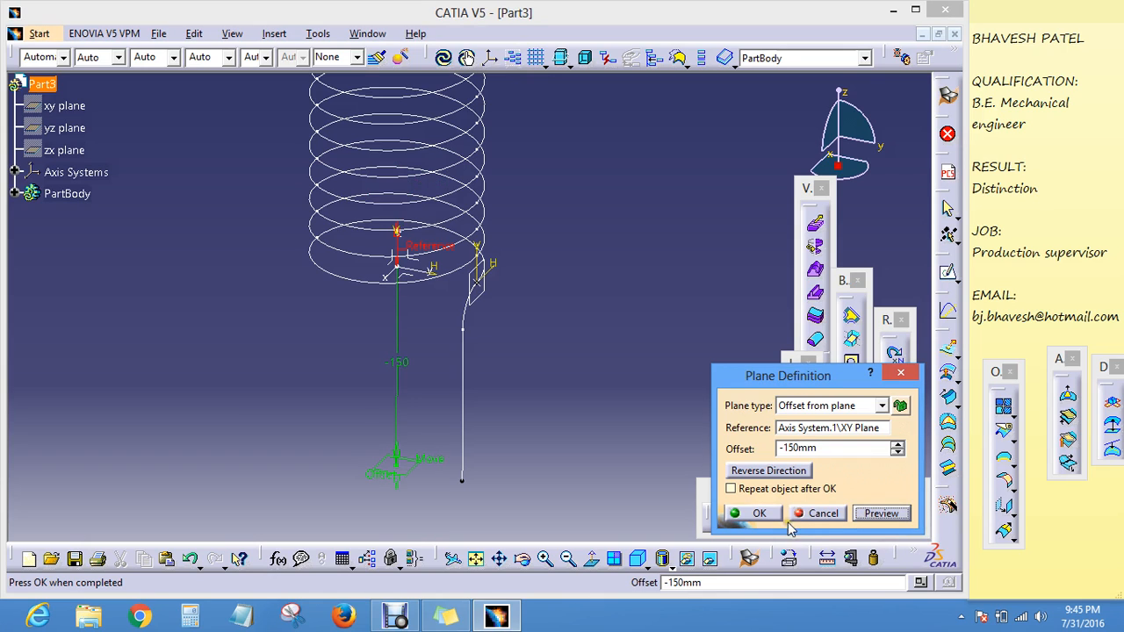
{"action": "left_click", "coordinate": [759, 513]}
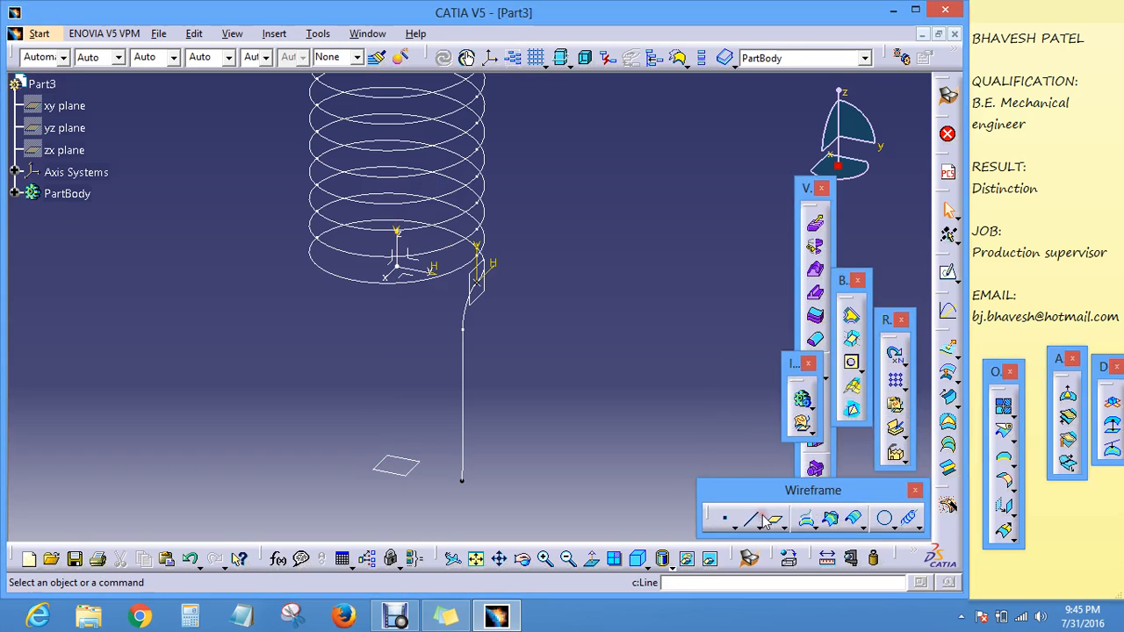
Step: Start a sketch on the new offset plane and project the lower endpoint of the end section's line into it
{"action": "left_click", "coordinate": [405, 479]}
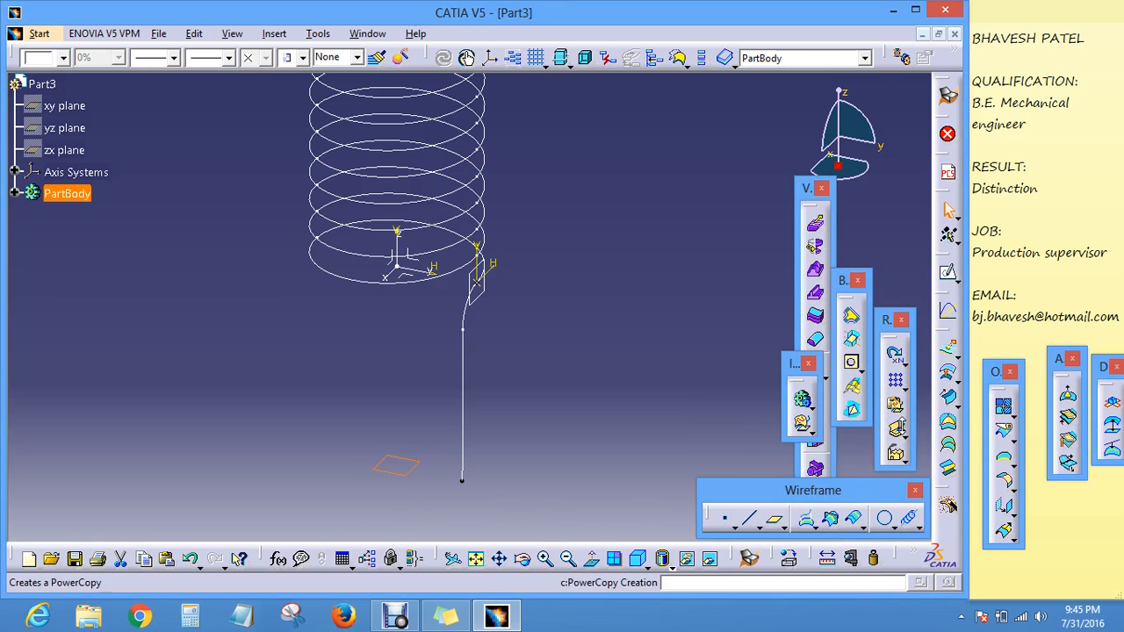
{"action": "left_click", "coordinate": [947, 272]}
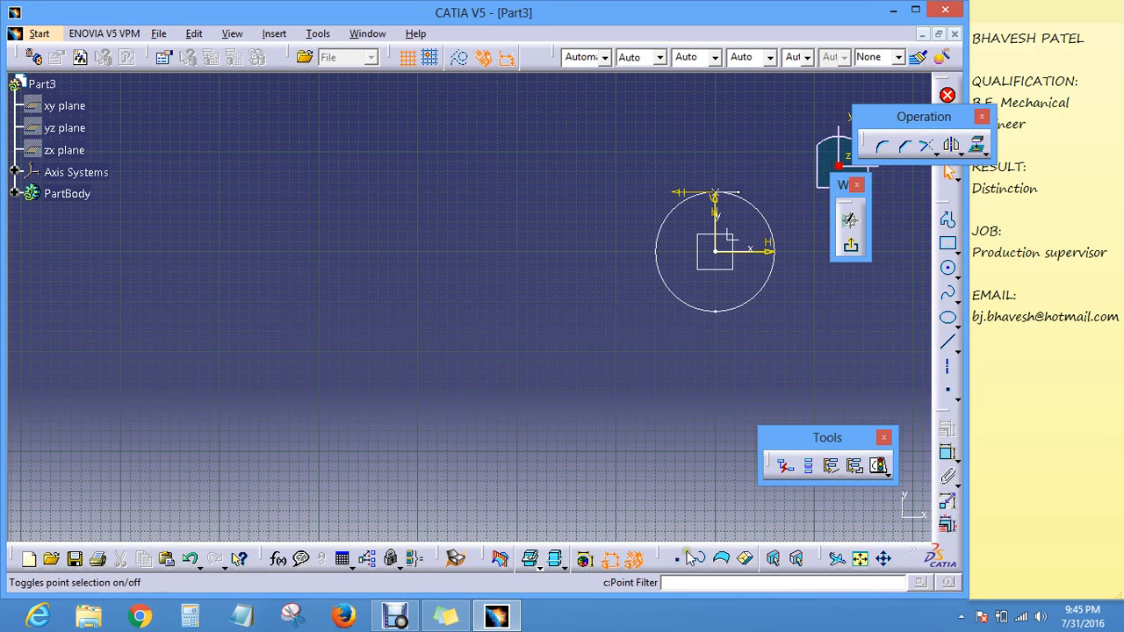
{"action": "mouse_move", "coordinate": [633, 423]}
{"action": "middle_mouse_down"}
{"action": "mouse_move", "coordinate": [620, 414]}
{"action": "mouse_move", "coordinate": [619, 376]}
{"action": "mouse_move", "coordinate": [597, 353]}
{"action": "mouse_move", "coordinate": [359, 374]}
{"action": "middle_mouse_up"}
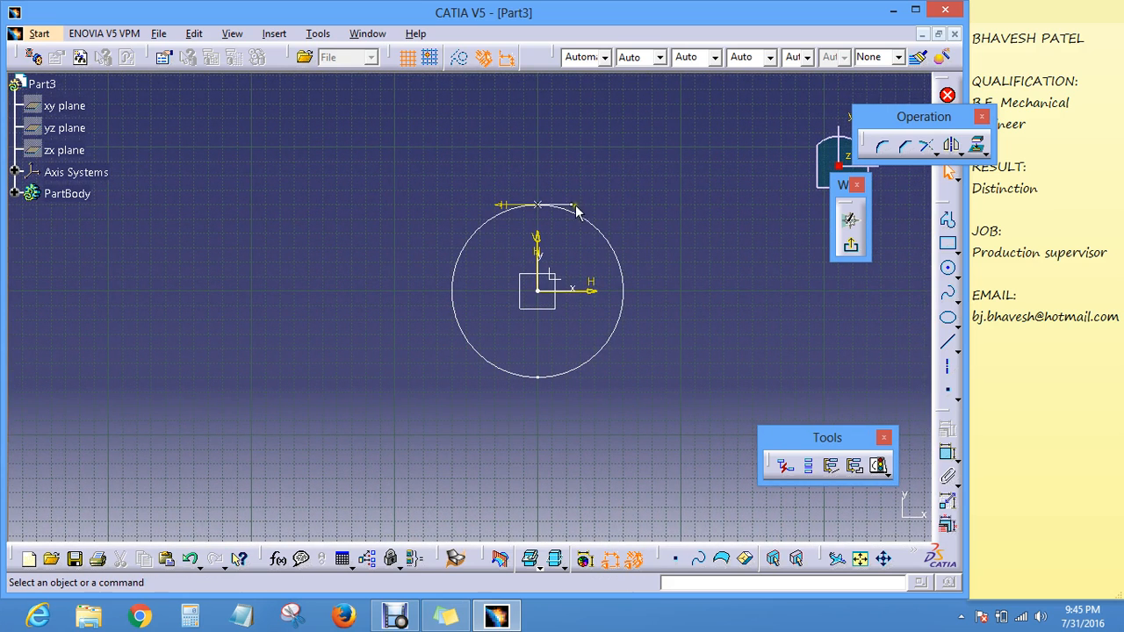
{"action": "left_click", "coordinate": [947, 268]}
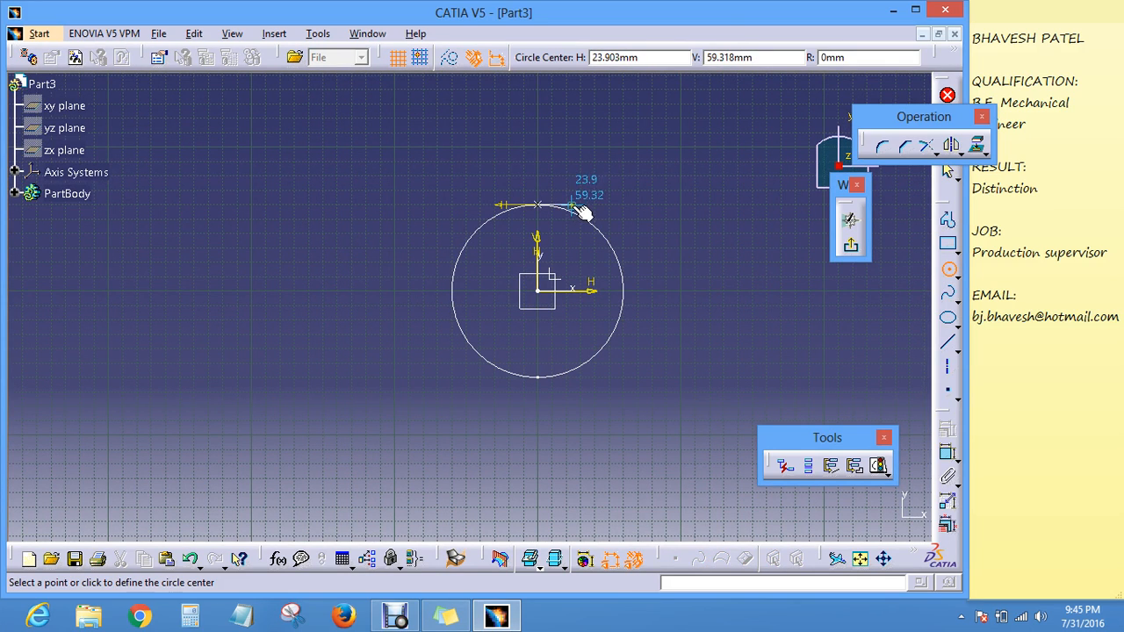
{"action": "left_click", "coordinate": [948, 272]}
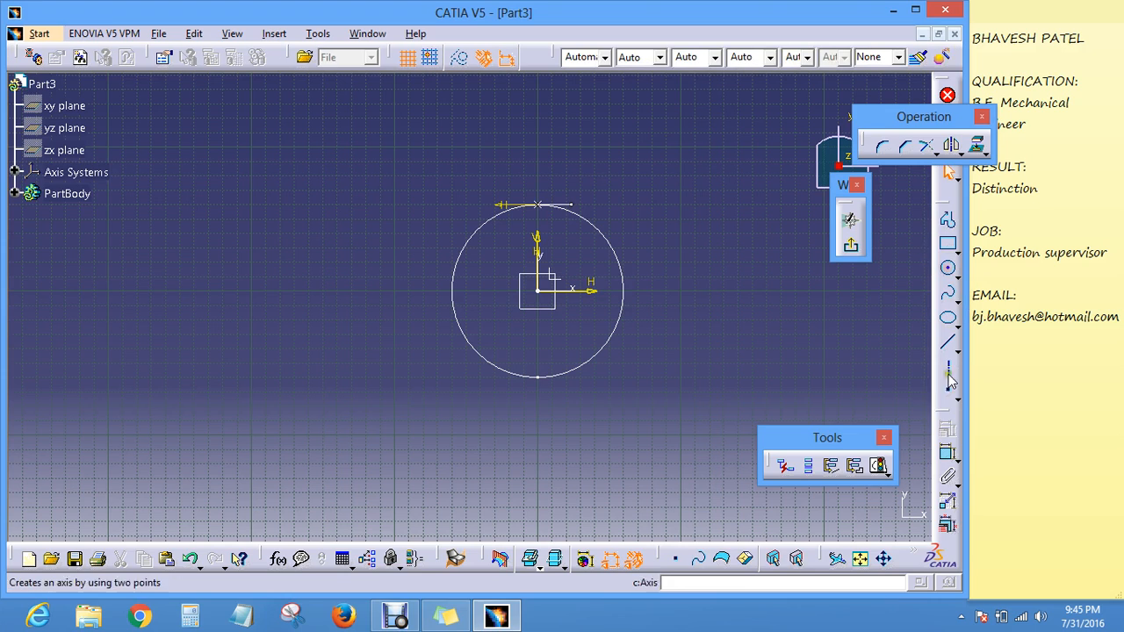
{"action": "left_click", "coordinate": [976, 146]}
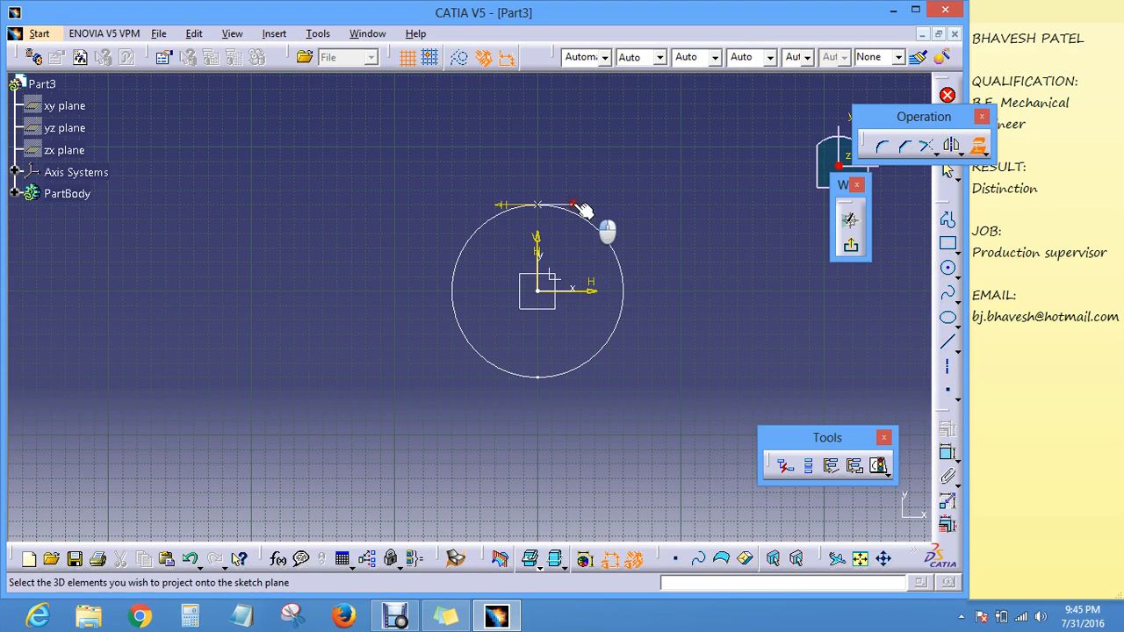
{"action": "left_click", "coordinate": [602, 231]}
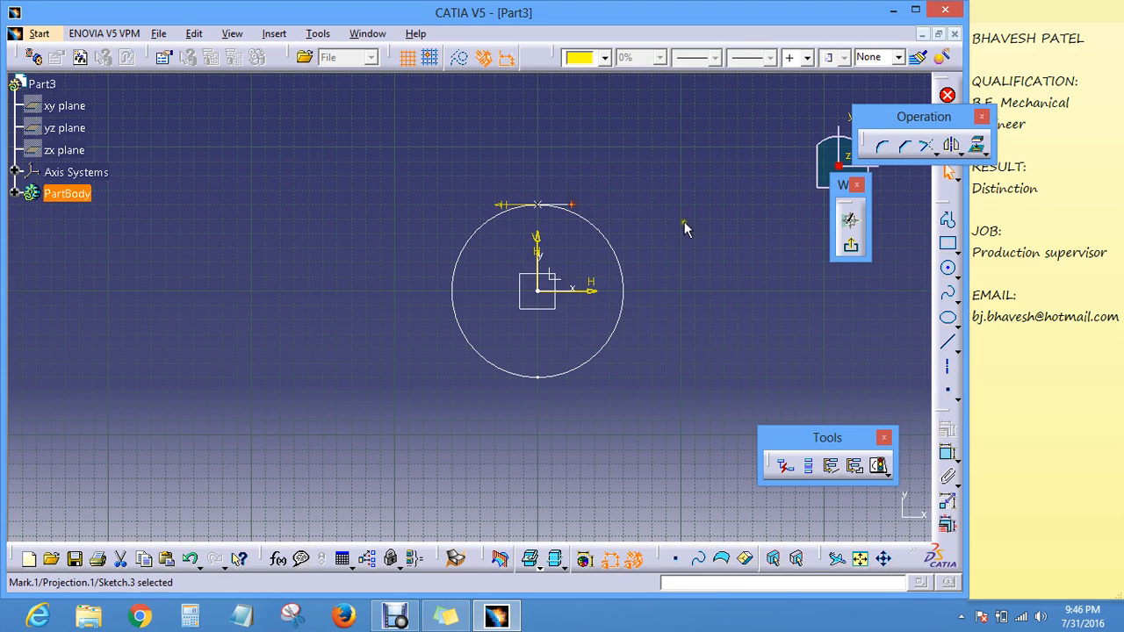
Step: Draw a circle centred on the projected endpoint
{"action": "left_click", "coordinate": [948, 269]}
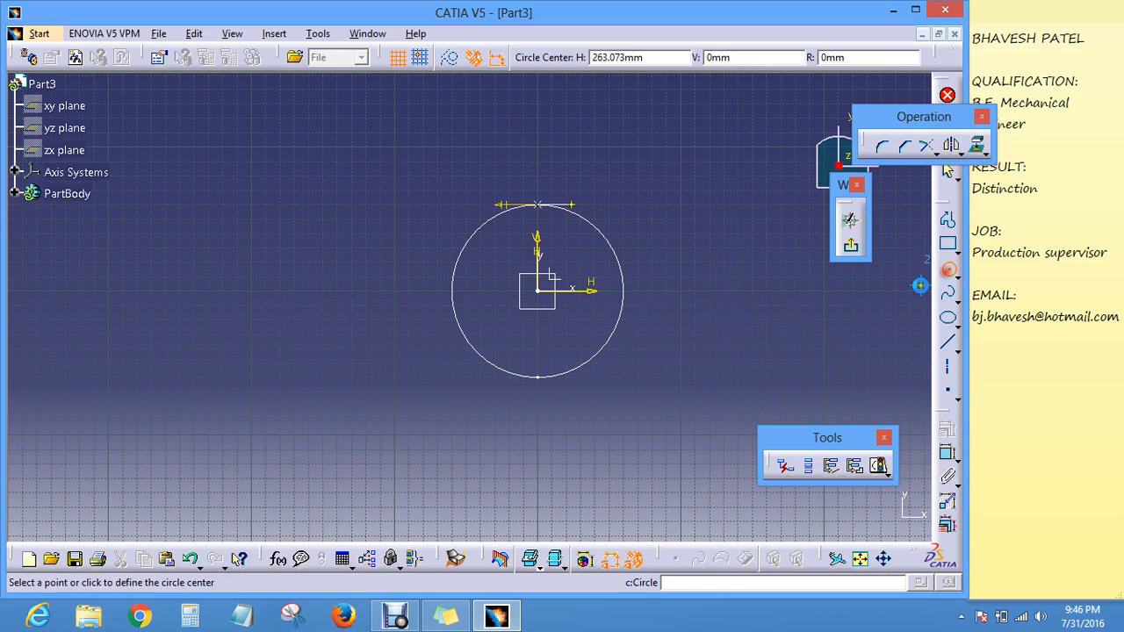
{"action": "left_click", "coordinate": [572, 206]}
{"action": "left_click", "coordinate": [589, 218]}
{"action": "left_click", "coordinate": [643, 209]}
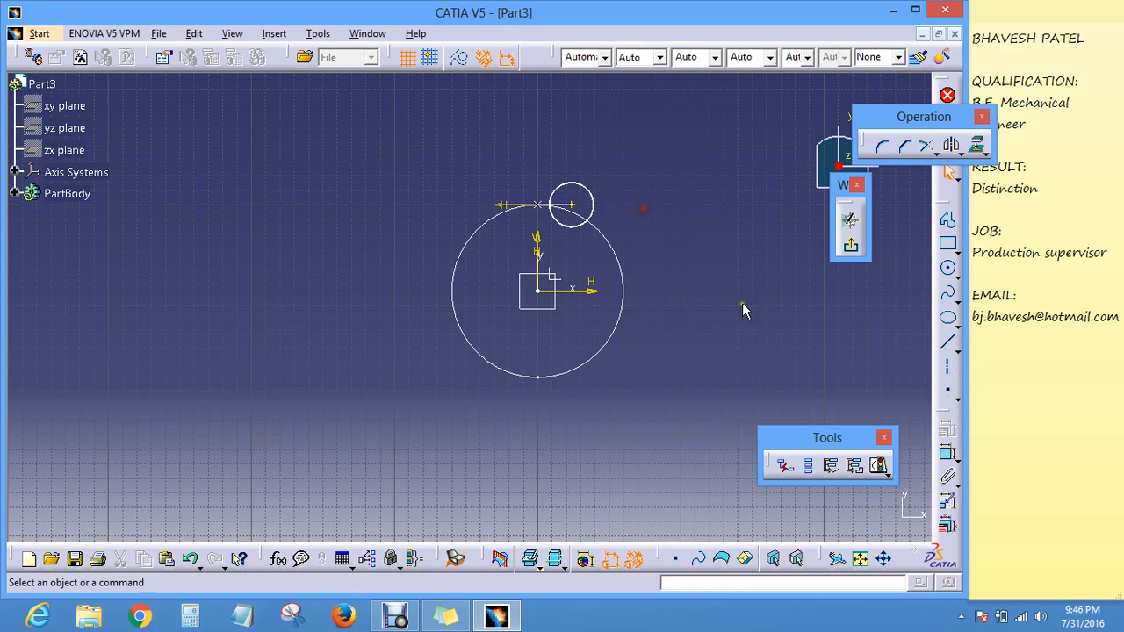
Step: Dimension the circle's diameter as 10 mm and exit the sketch
{"action": "left_click", "coordinate": [947, 453]}
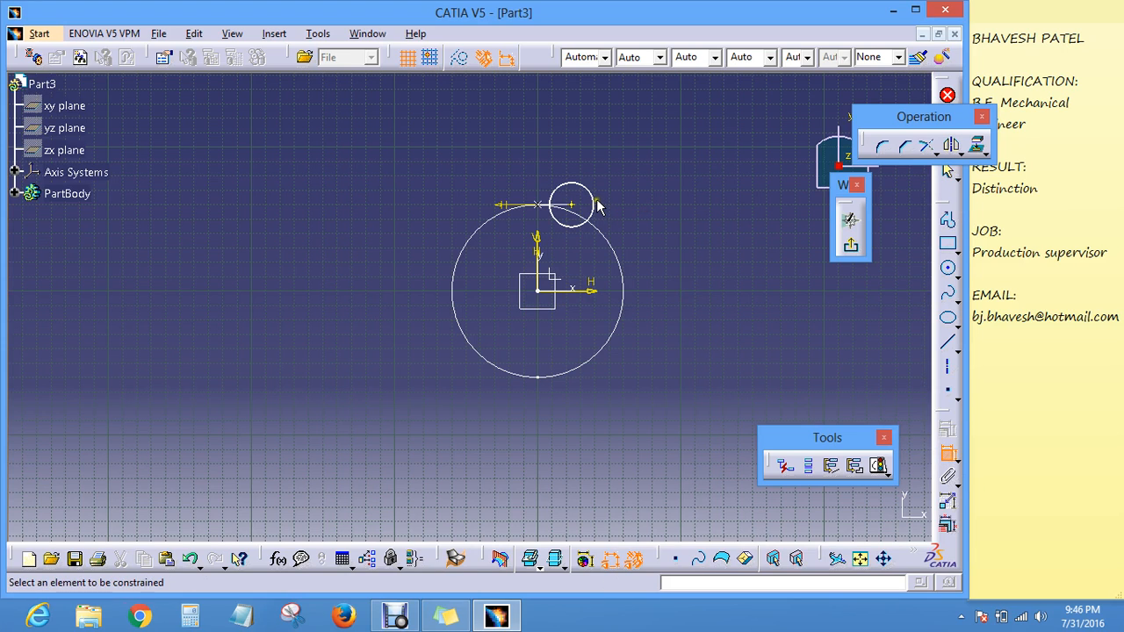
{"action": "left_click", "coordinate": [600, 206]}
{"action": "left_click", "coordinate": [627, 158]}
{"action": "double_click", "coordinate": [629, 159]}
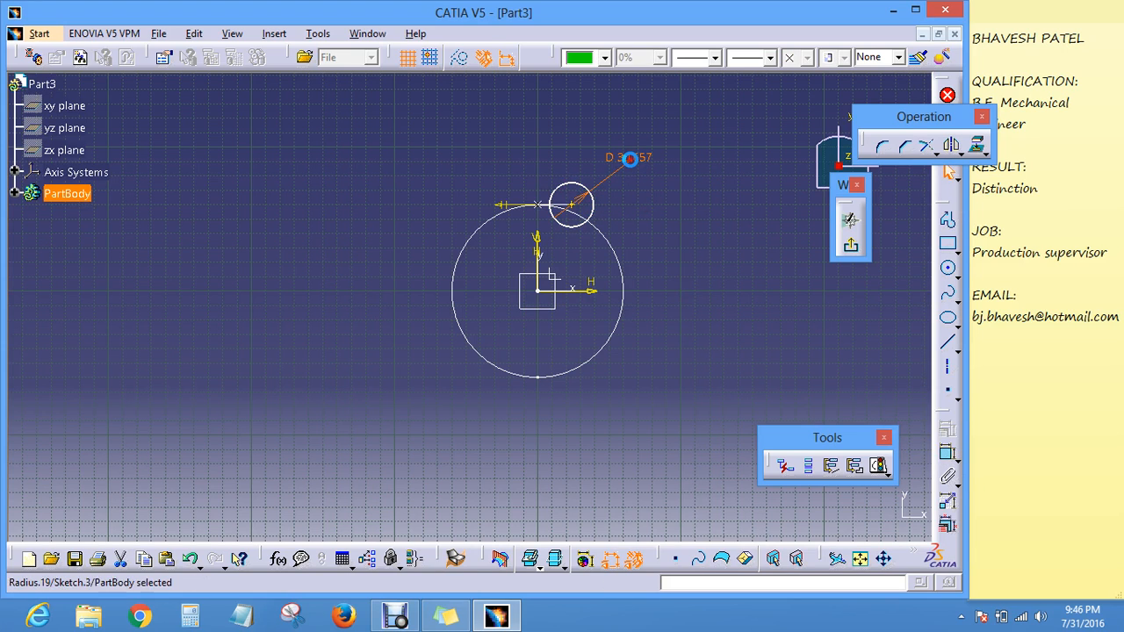
{"action": "type", "text": "10"}
{"action": "key", "text": "Return"}
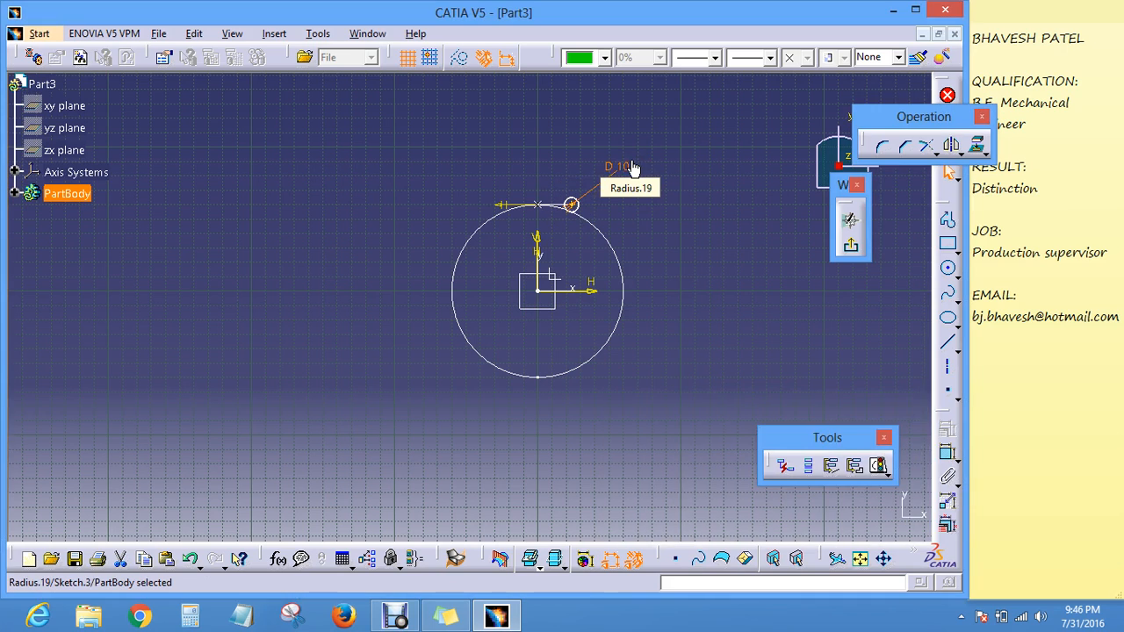
{"action": "left_click", "coordinate": [850, 245]}
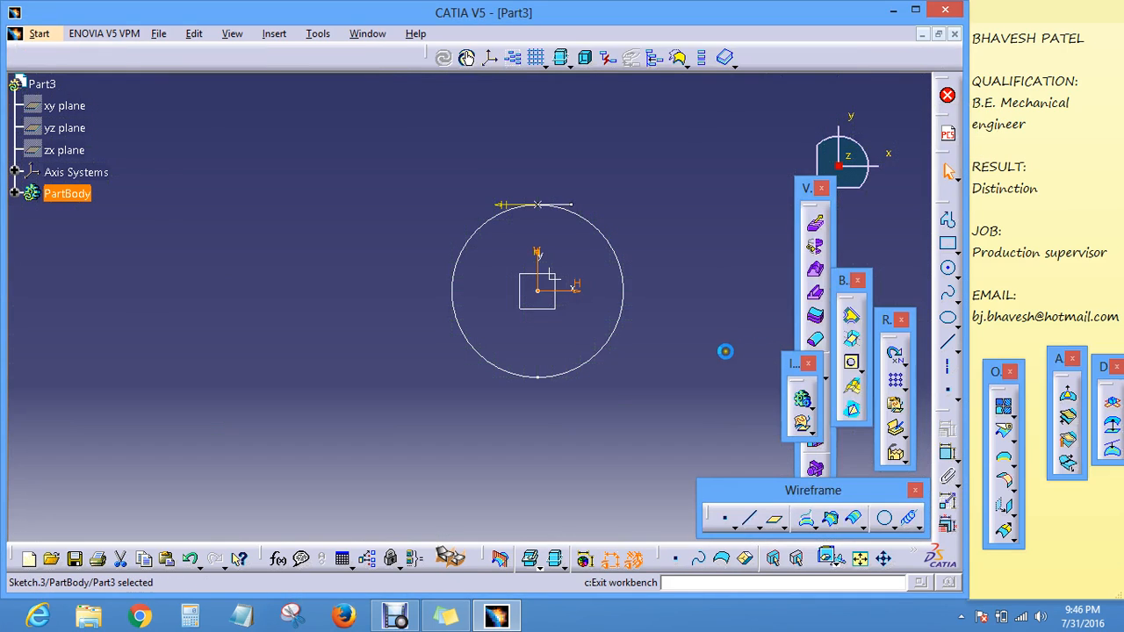
{"action": "left_click", "coordinate": [625, 337]}
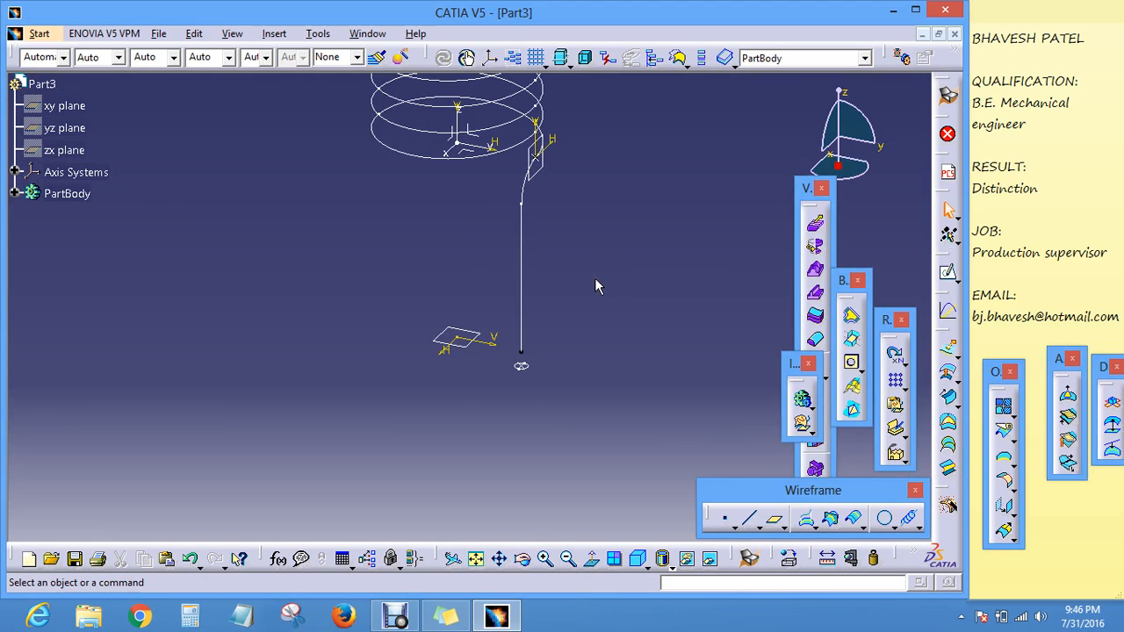
Step: Reopen the arc-and-line sketch, dimension the horizontal construction line 150 mm below the sketch's horizontal axis, and exit the sketch
{"action": "middle_click_drag", "start_coordinate": [595, 280], "coordinate": [553, 279]}
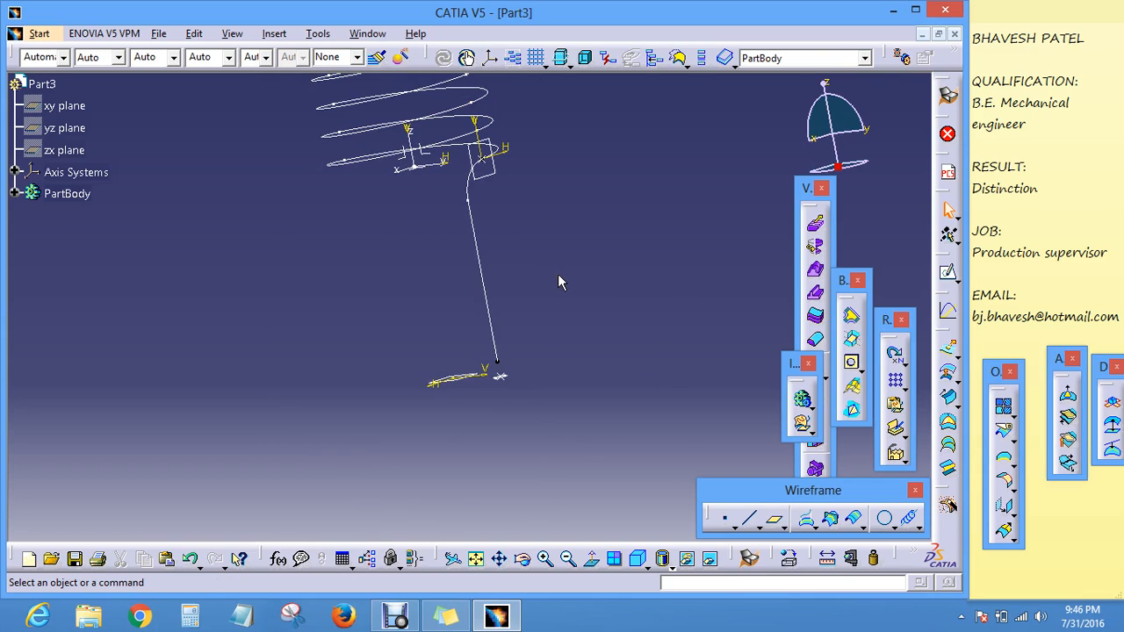
{"action": "double_click", "coordinate": [492, 286]}
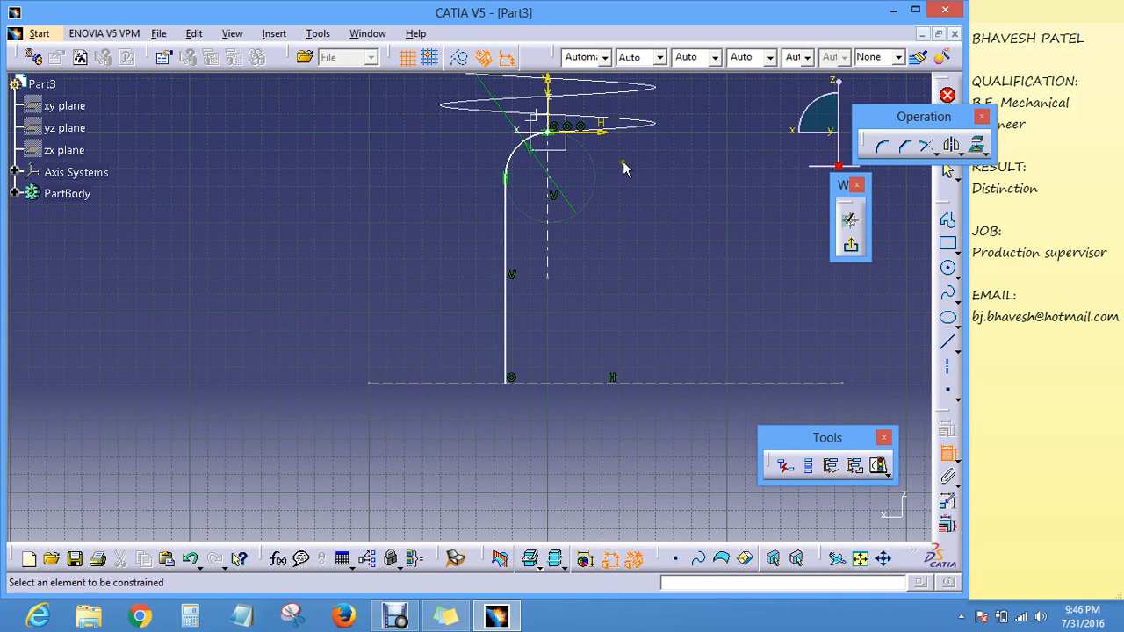
{"action": "left_click", "coordinate": [602, 132]}
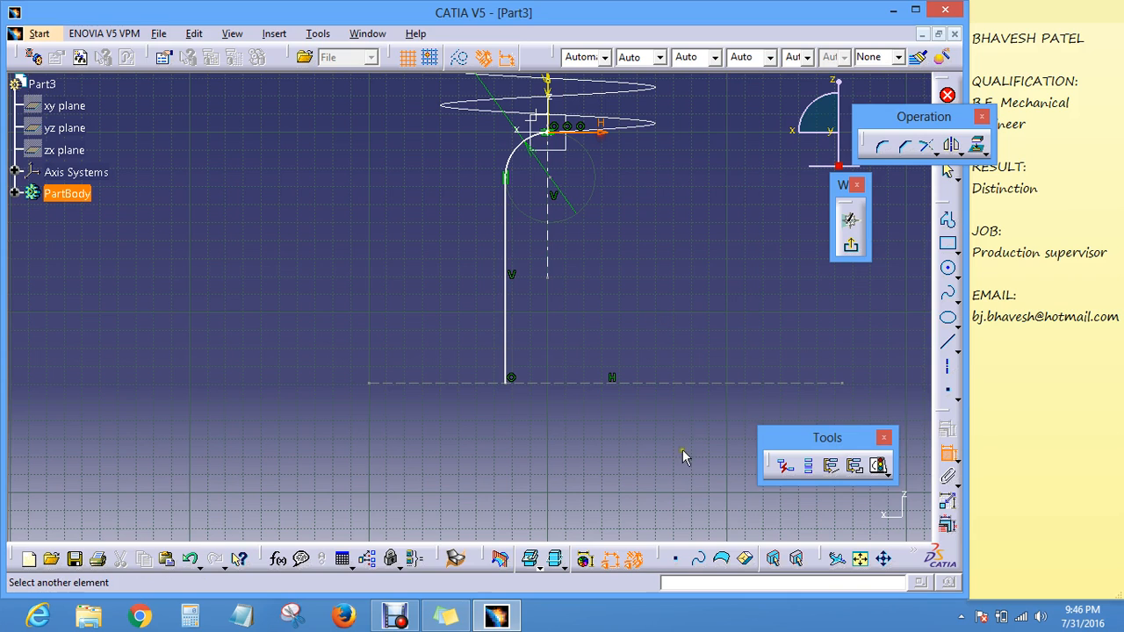
{"action": "left_click", "coordinate": [663, 386]}
{"action": "left_click", "coordinate": [403, 321]}
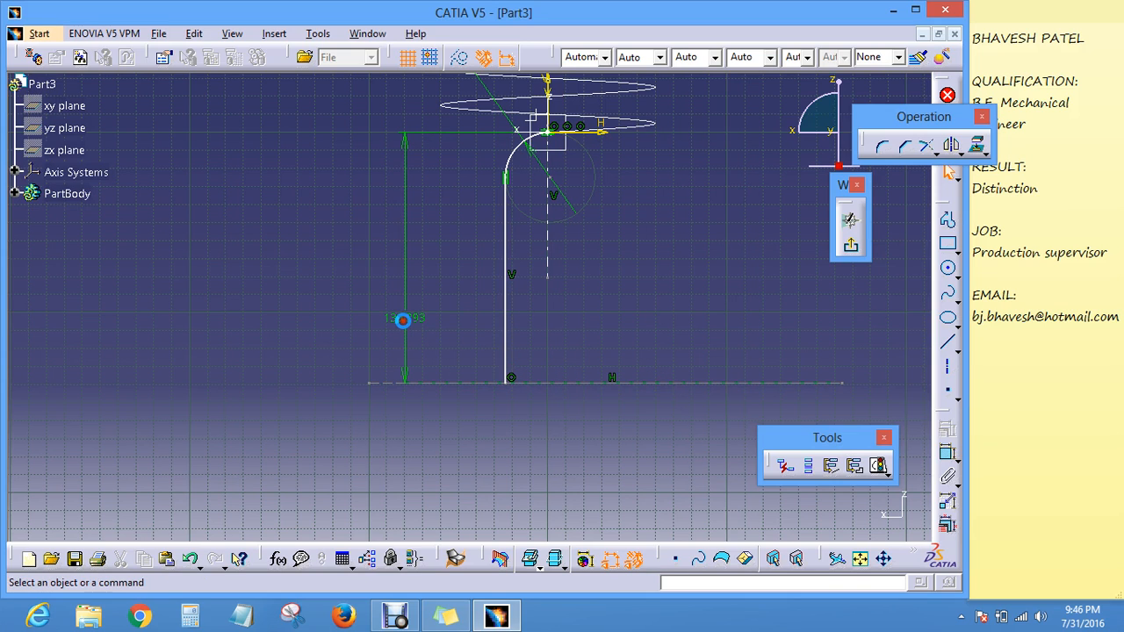
{"action": "double_click", "coordinate": [403, 320]}
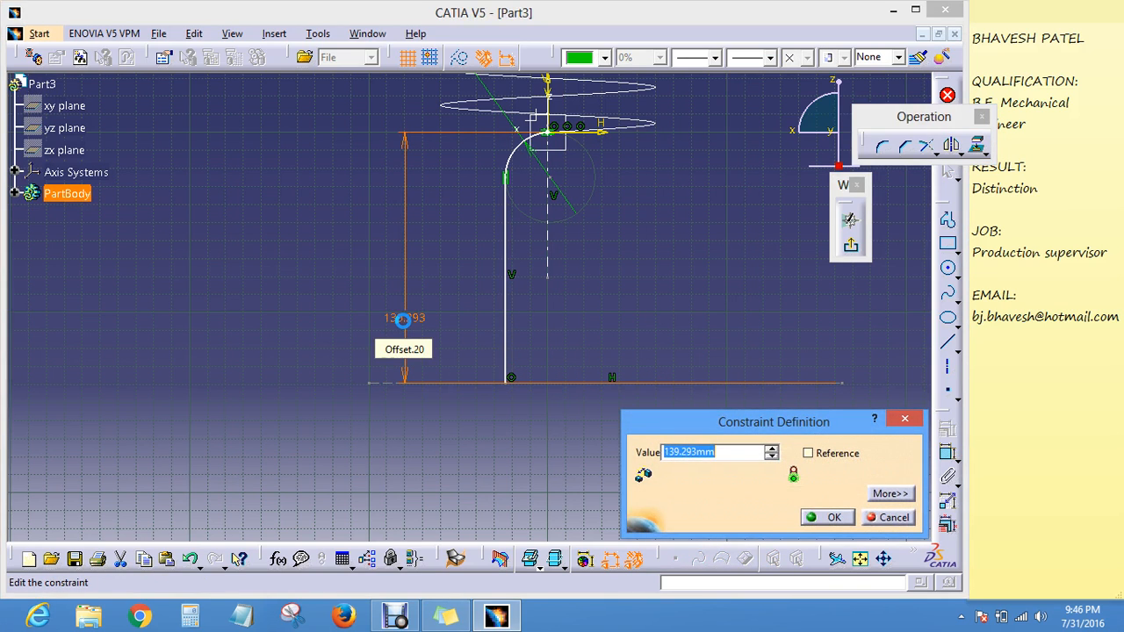
{"action": "type", "text": "150"}
{"action": "key", "text": "Return"}
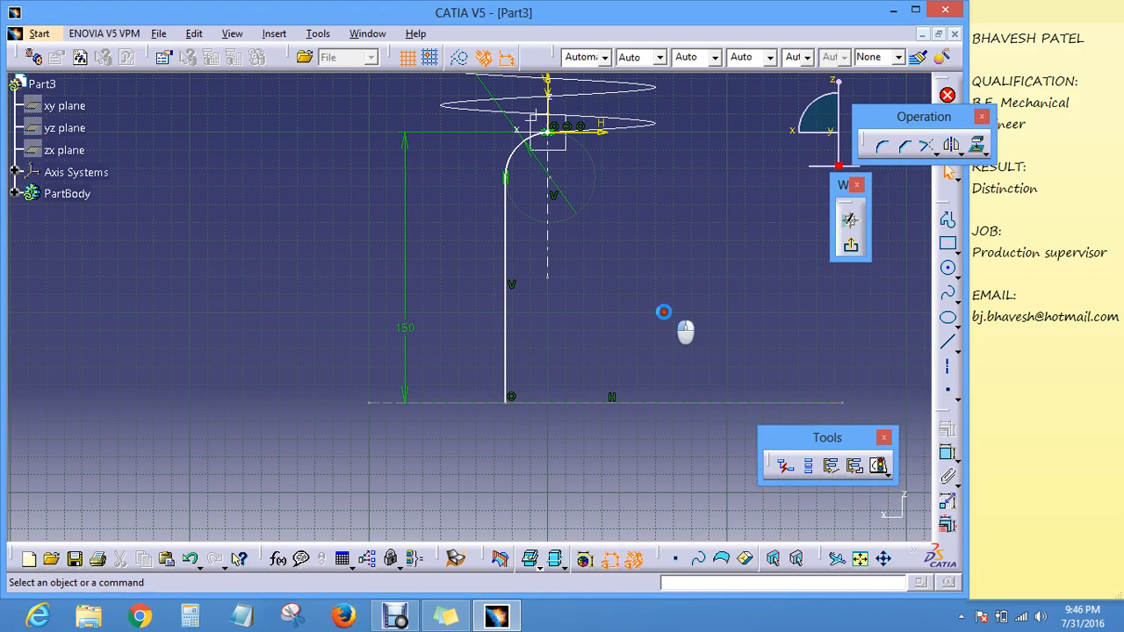
{"action": "left_click", "coordinate": [849, 245]}
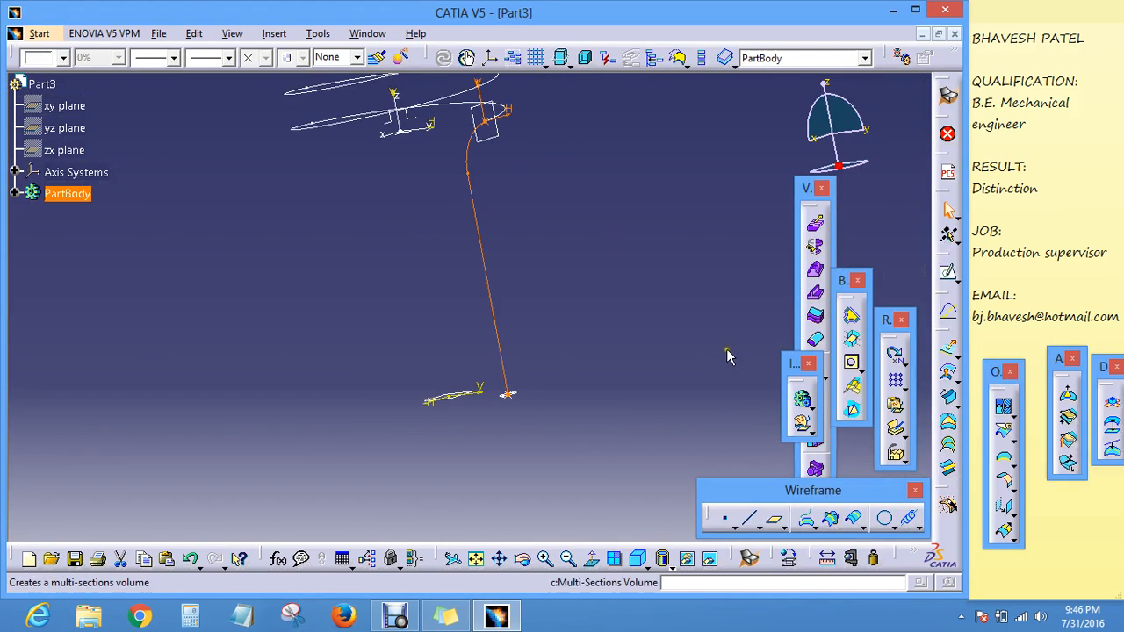
{"action": "left_click", "coordinate": [559, 323]}
Step: Create a plane offset 200 mm from the axis system's XY plane, at the upper end of the helix
{"action": "middle_click_drag", "start_coordinate": [548, 173], "coordinate": [587, 259]}
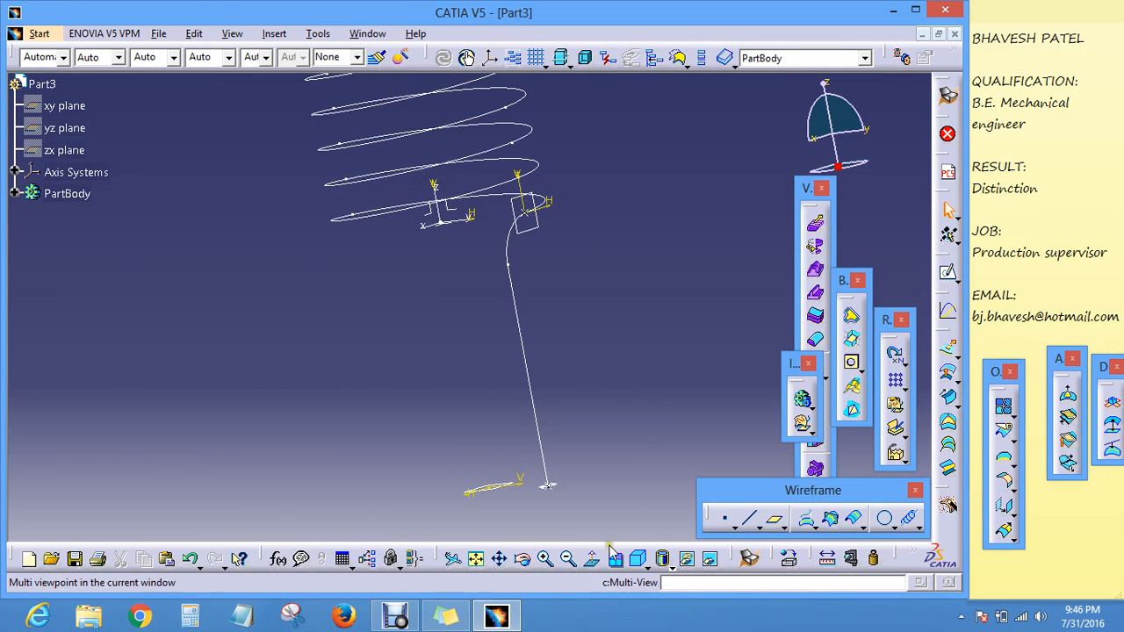
{"action": "left_click", "coordinate": [566, 561]}
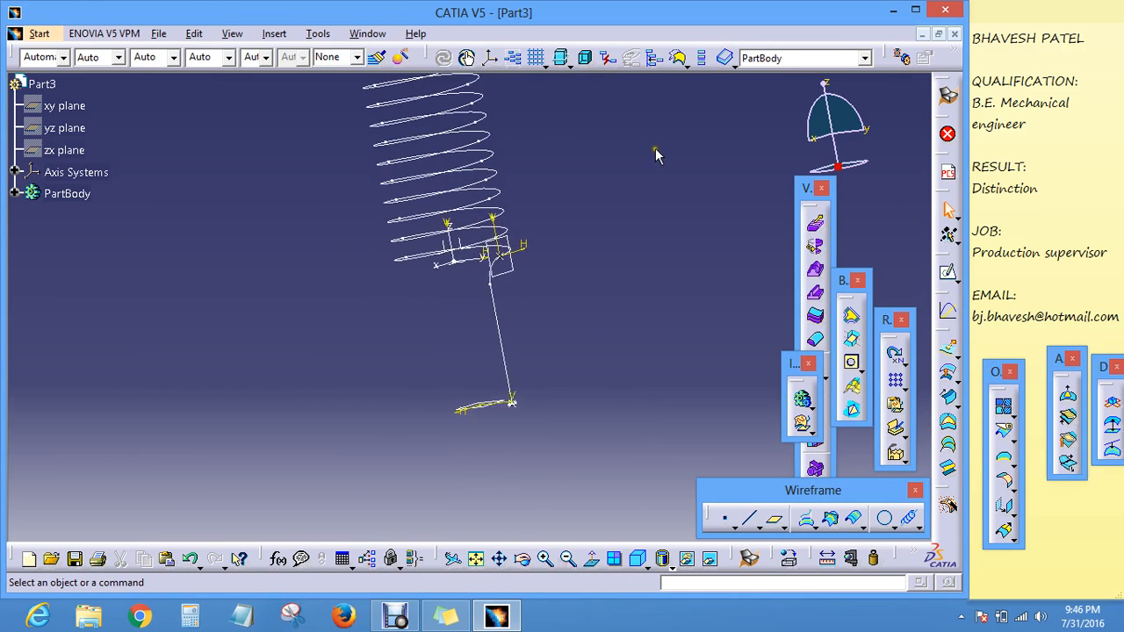
{"action": "middle_click_drag", "start_coordinate": [638, 142], "coordinate": [632, 372]}
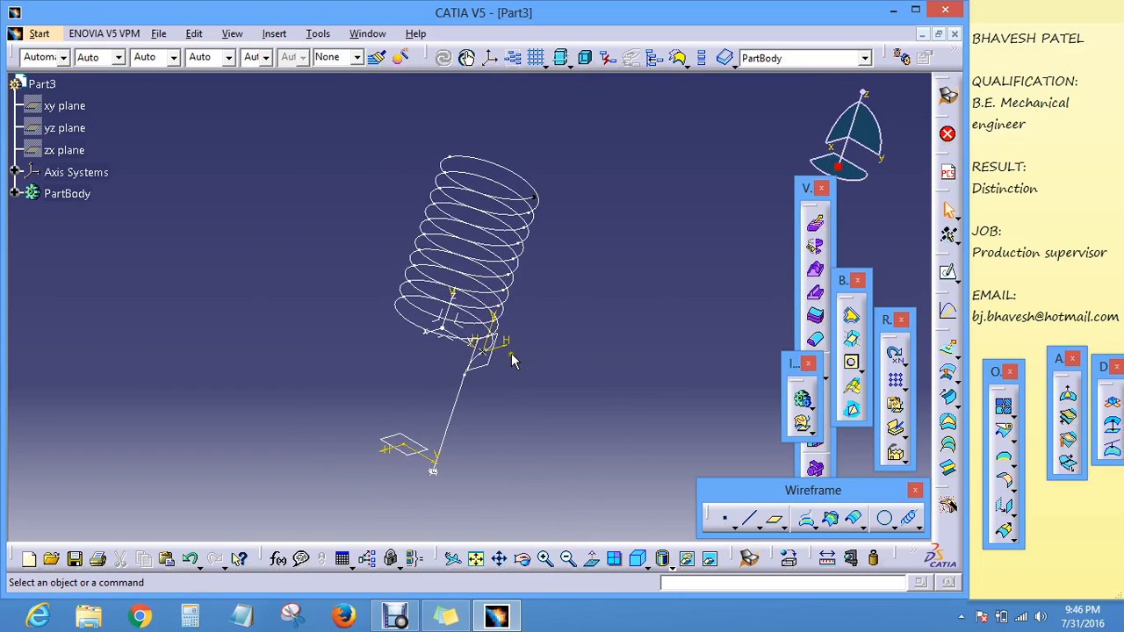
{"action": "left_click", "coordinate": [458, 340]}
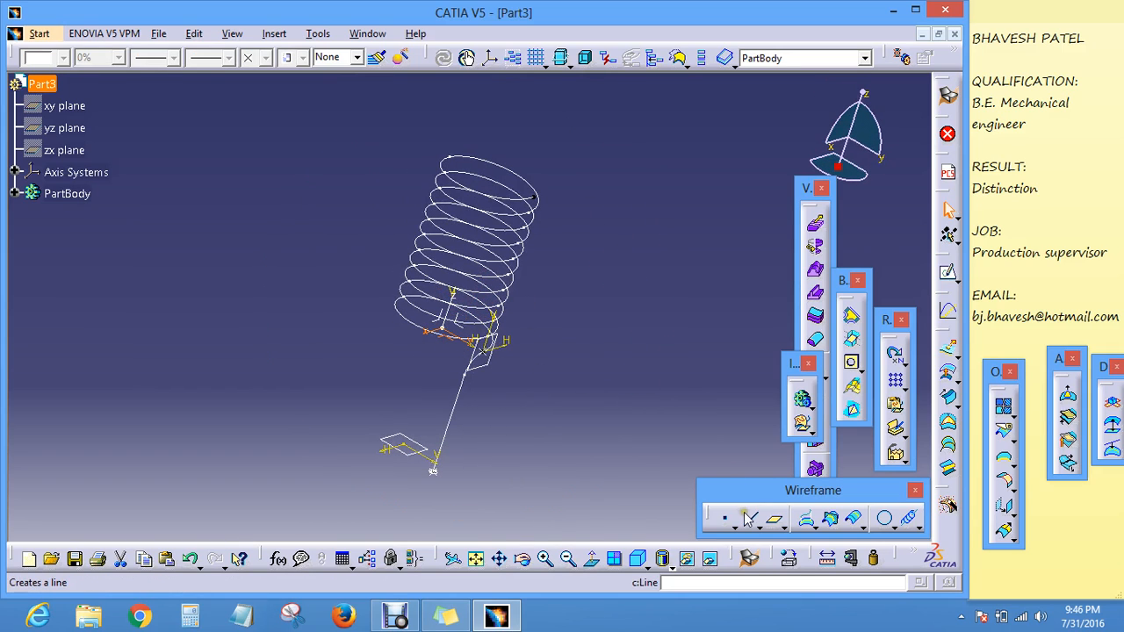
{"action": "left_click", "coordinate": [774, 520]}
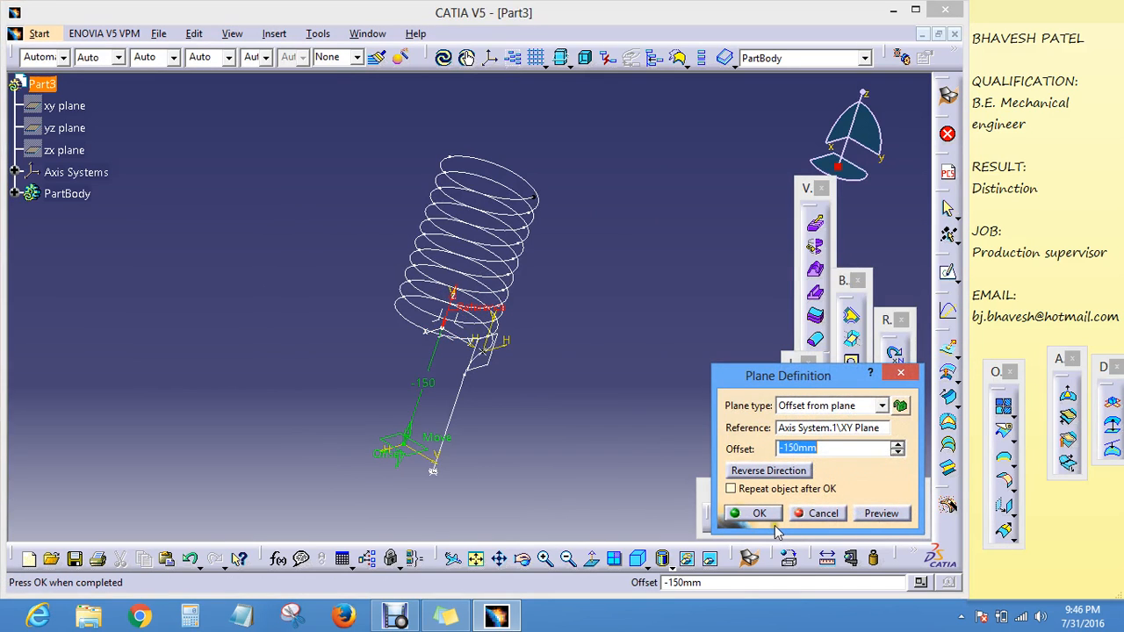
{"action": "type", "text": "2"}
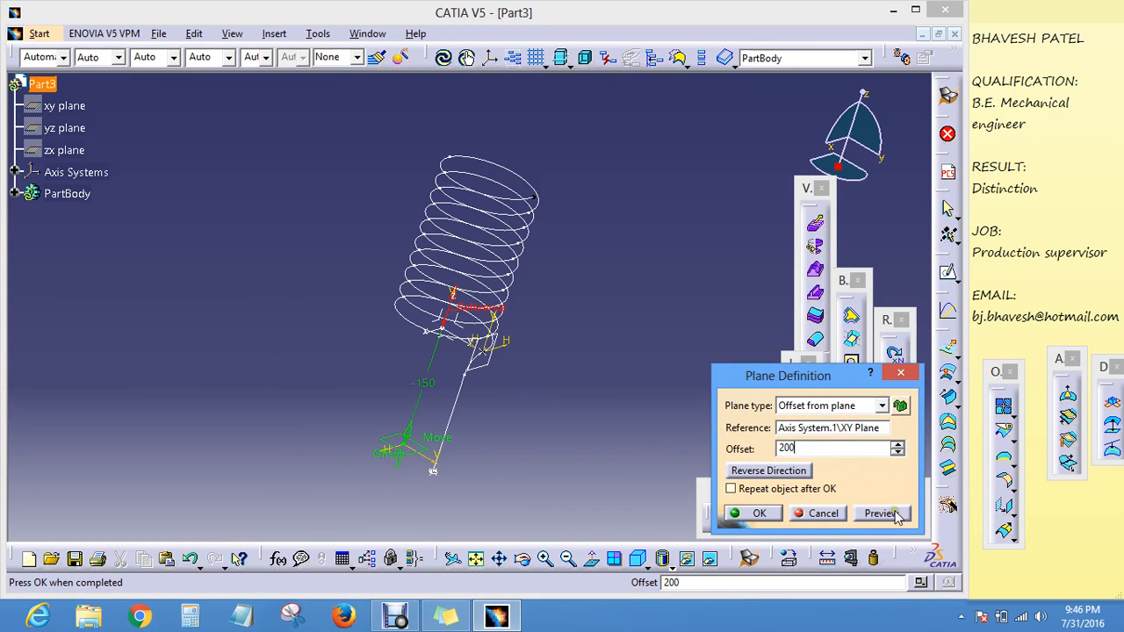
{"action": "type", "text": "00"}
{"action": "left_click", "coordinate": [894, 515]}
{"action": "left_click", "coordinate": [757, 515]}
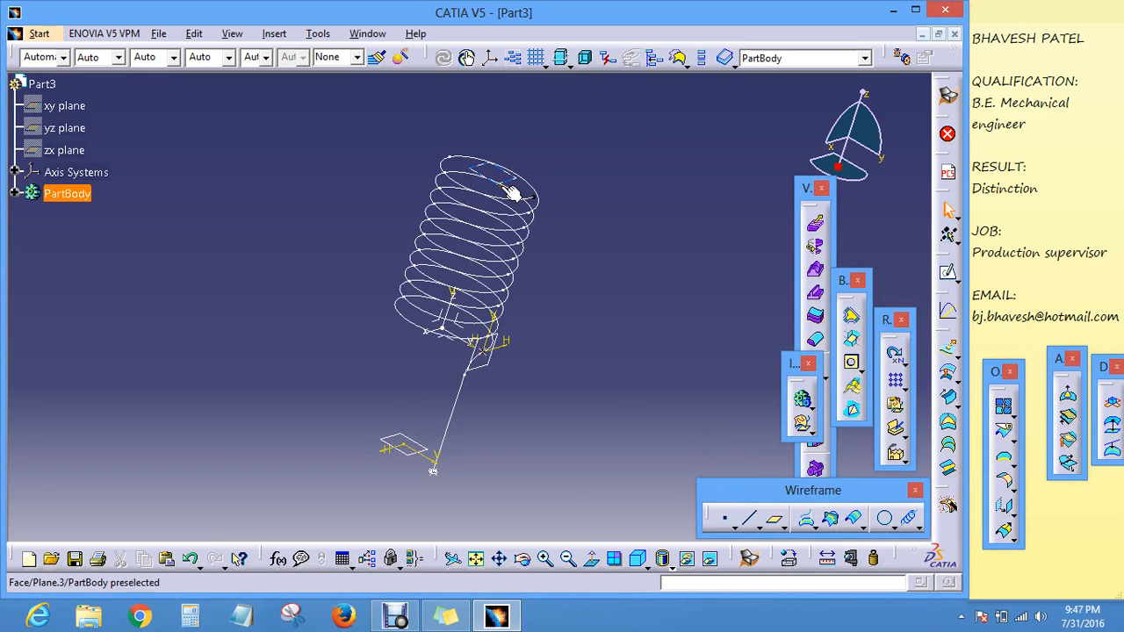
Step: Start a sketch on the axis system's ZX plane
{"action": "left_click", "coordinate": [471, 332]}
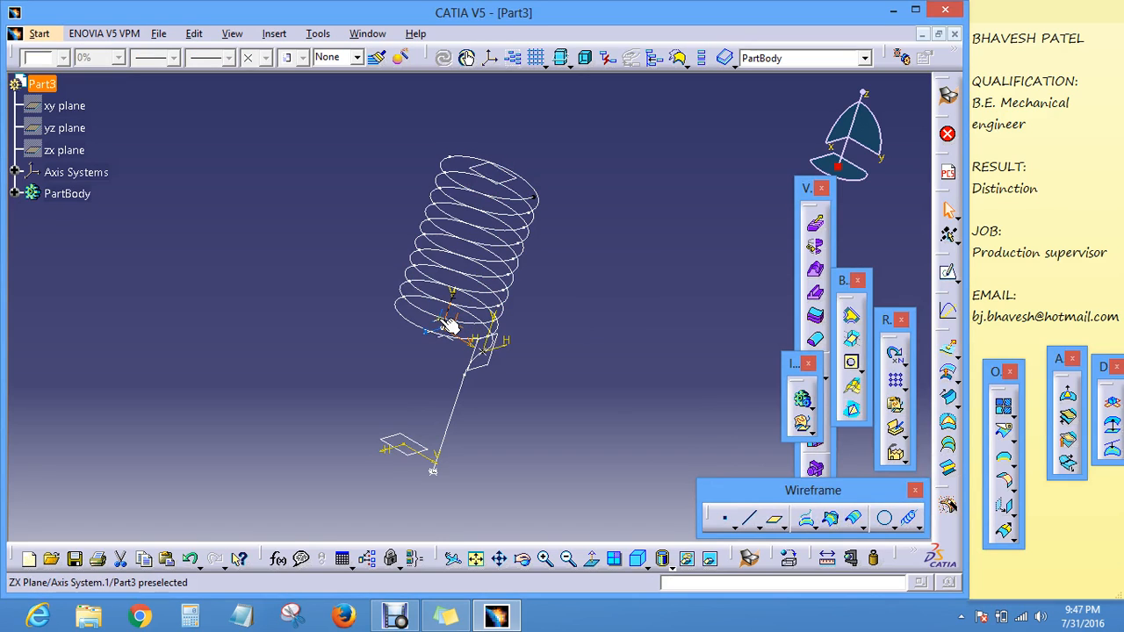
{"action": "left_click", "coordinate": [457, 325]}
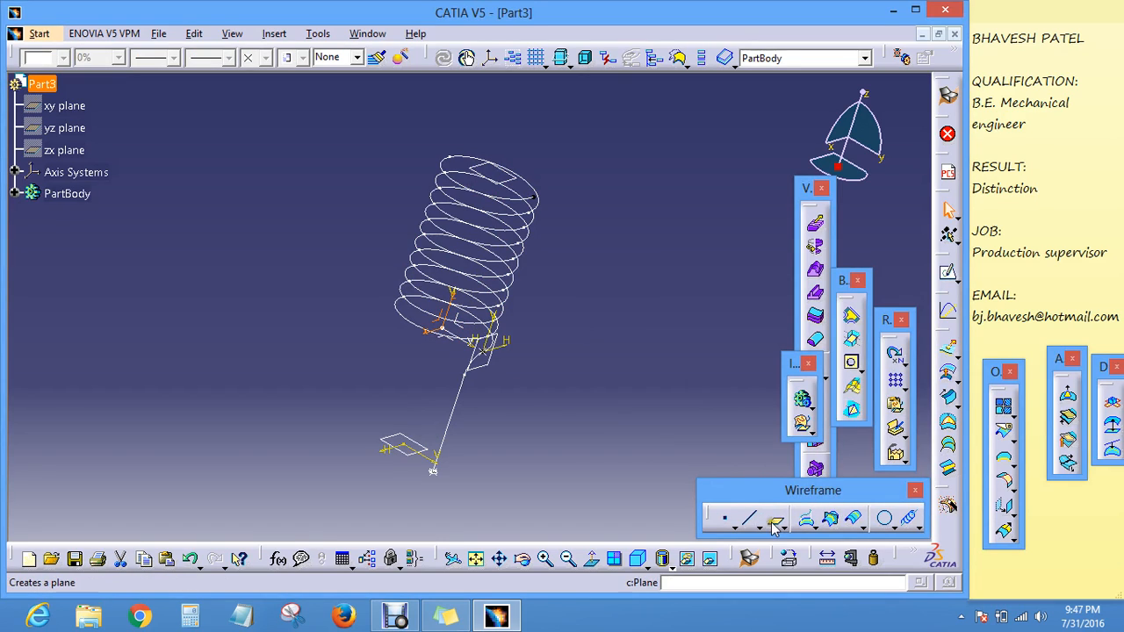
{"action": "left_click", "coordinate": [947, 272]}
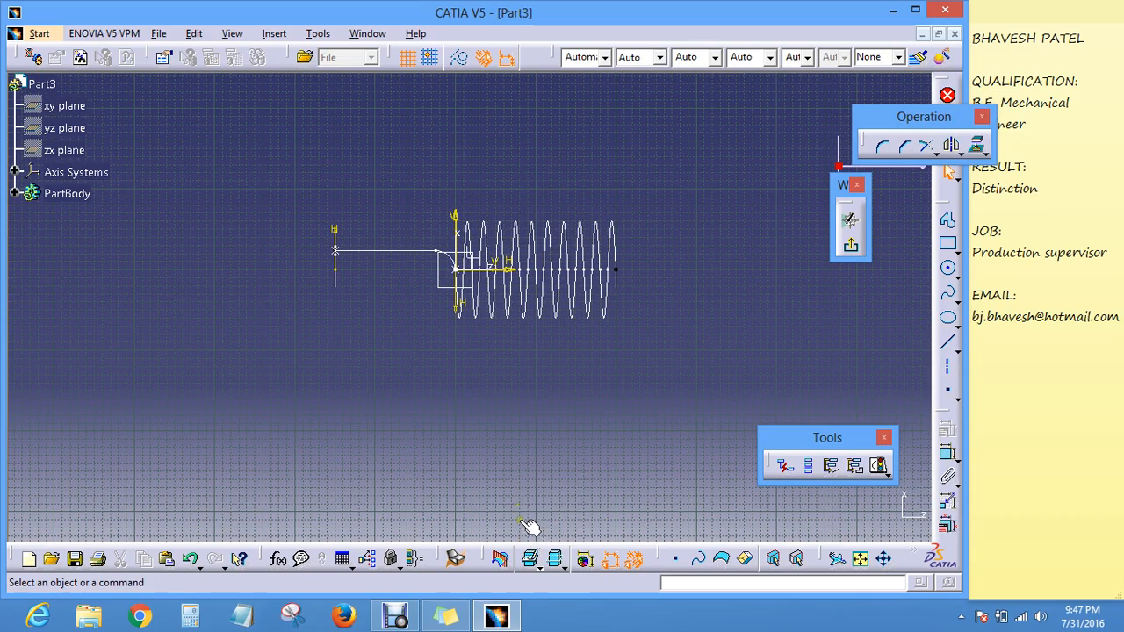
{"action": "mouse_move", "coordinate": [543, 417]}
{"action": "middle_mouse_down", "text": "ctrl"}
{"action": "mouse_move", "coordinate": [549, 353]}
{"action": "mouse_move", "coordinate": [622, 396]}
{"action": "mouse_move", "coordinate": [550, 425]}
{"action": "middle_mouse_up", "text": "ctrl"}
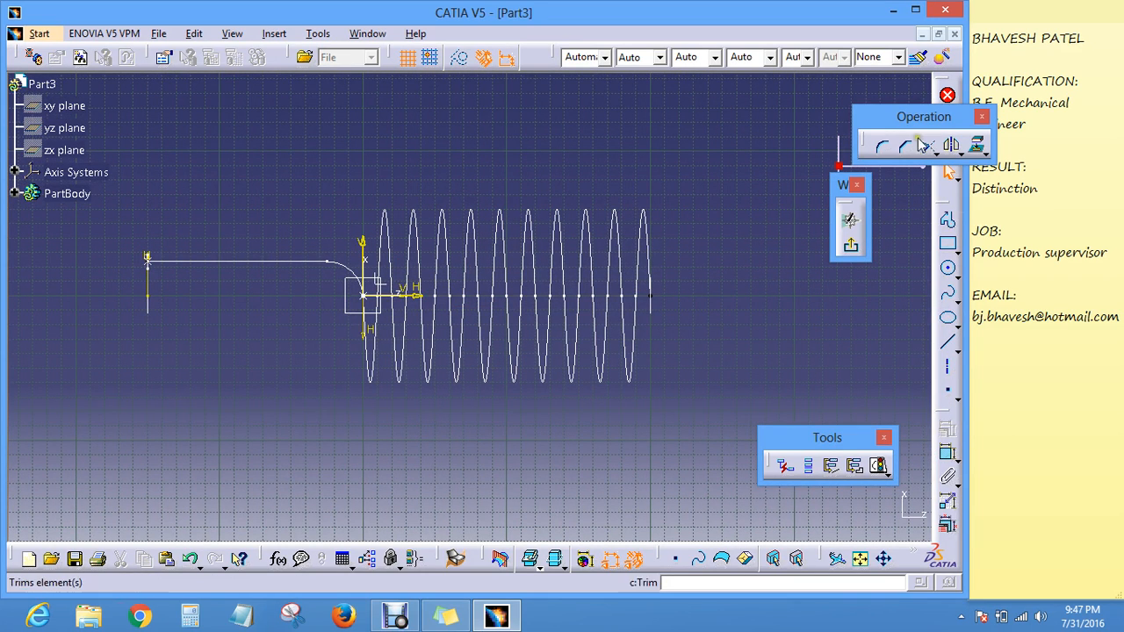
{"action": "left_click_drag", "start_coordinate": [914, 123], "coordinate": [894, 111]}
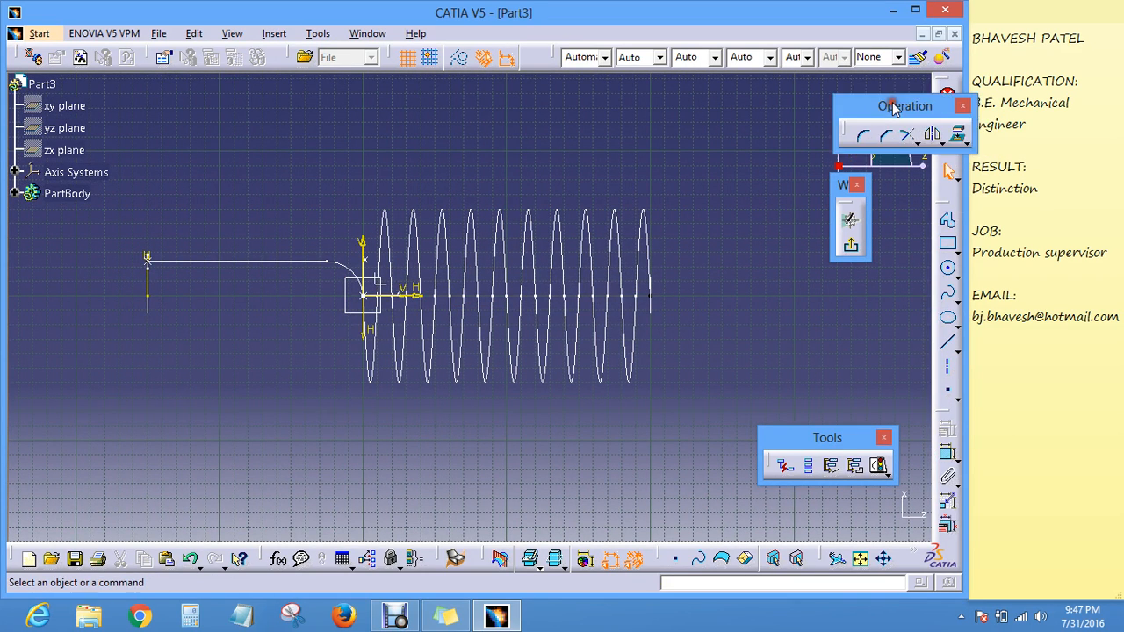
{"action": "left_click", "coordinate": [948, 224]}
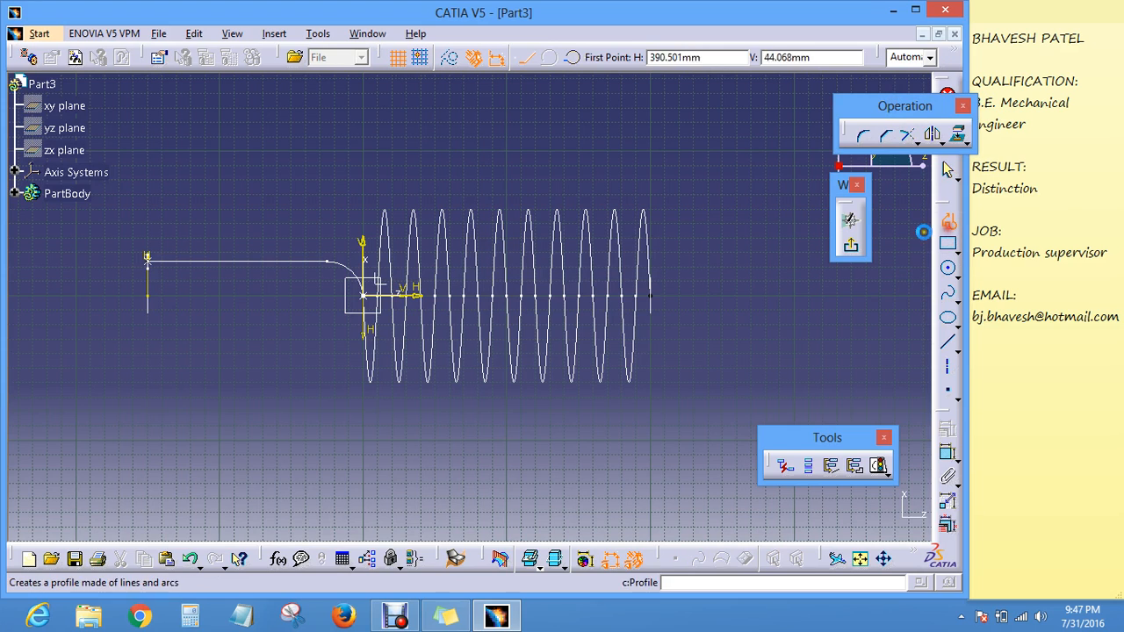
{"action": "left_click", "coordinate": [586, 296]}
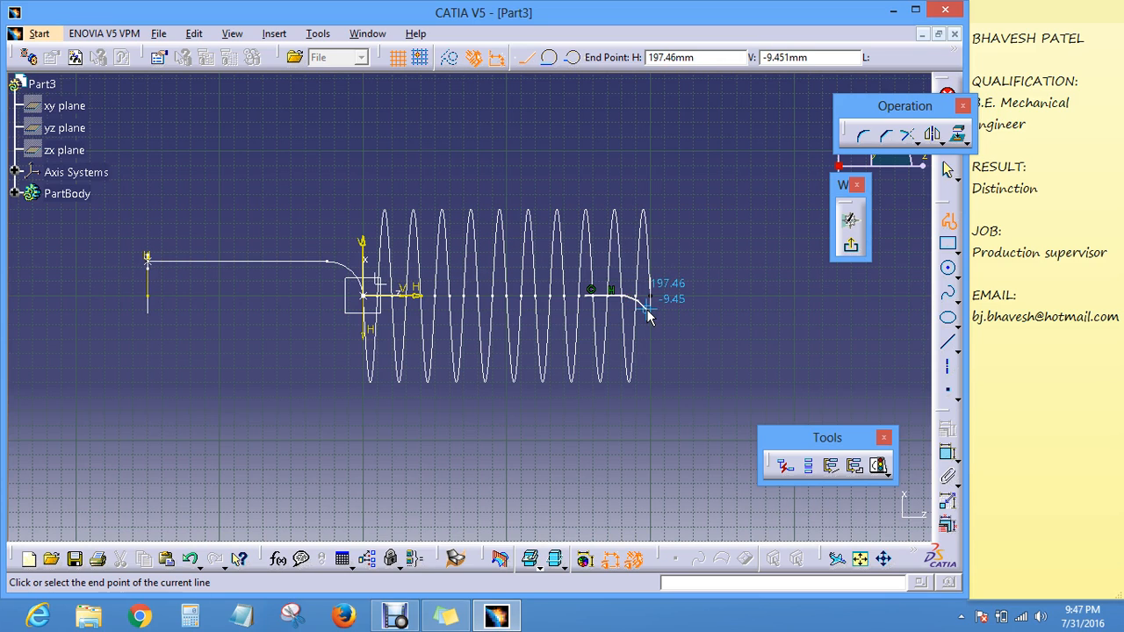
{"action": "double_click", "coordinate": [643, 305]}
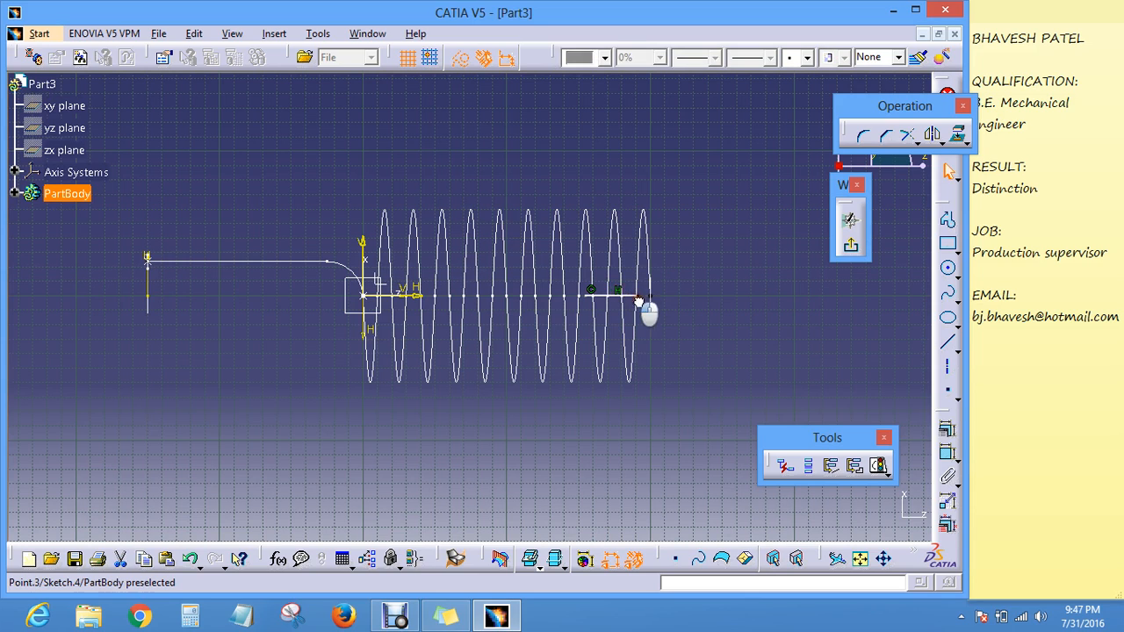
{"action": "left_click", "coordinate": [641, 301]}
{"action": "left_click", "coordinate": [647, 330]}
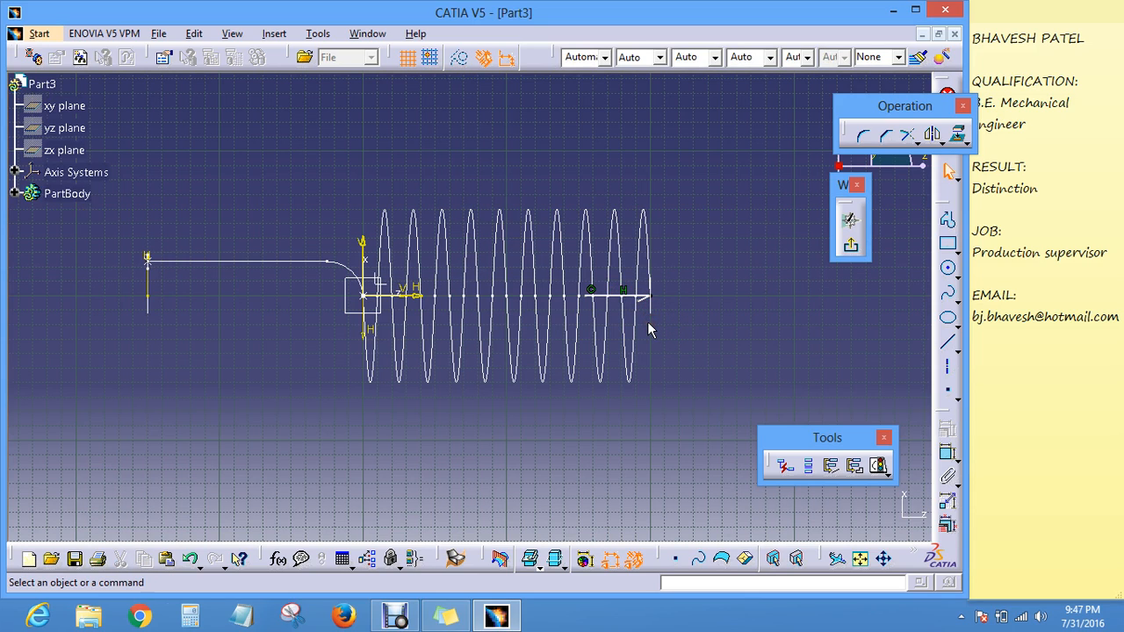
{"action": "left_click", "coordinate": [650, 301]}
{"action": "left_click", "coordinate": [644, 325]}
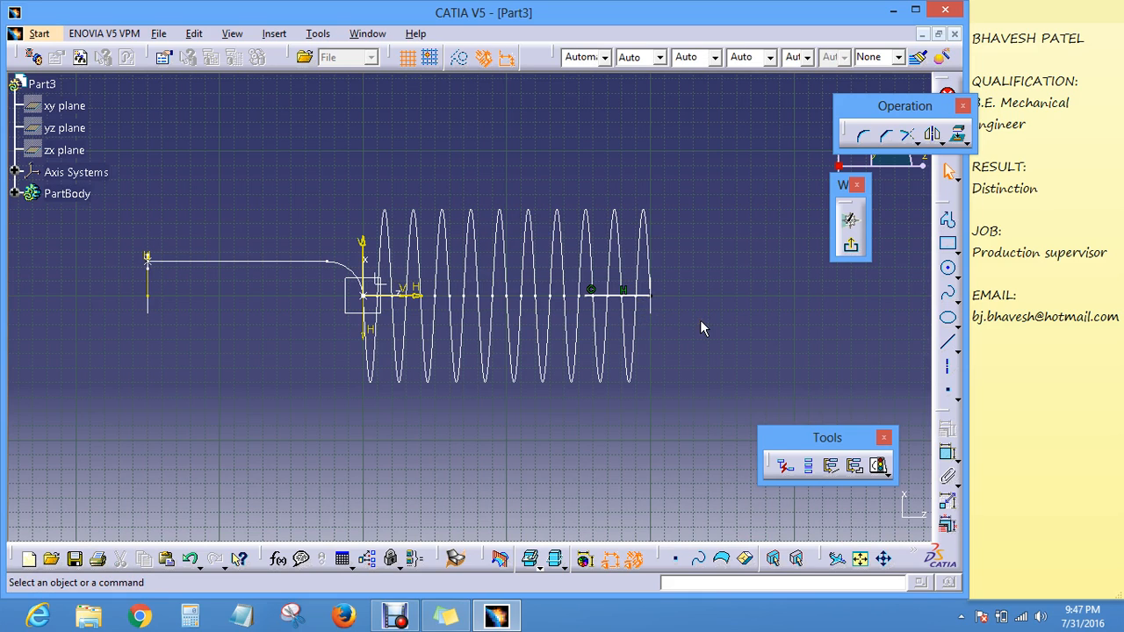
{"action": "left_click", "coordinate": [651, 302]}
{"action": "key", "text": "Delete"}
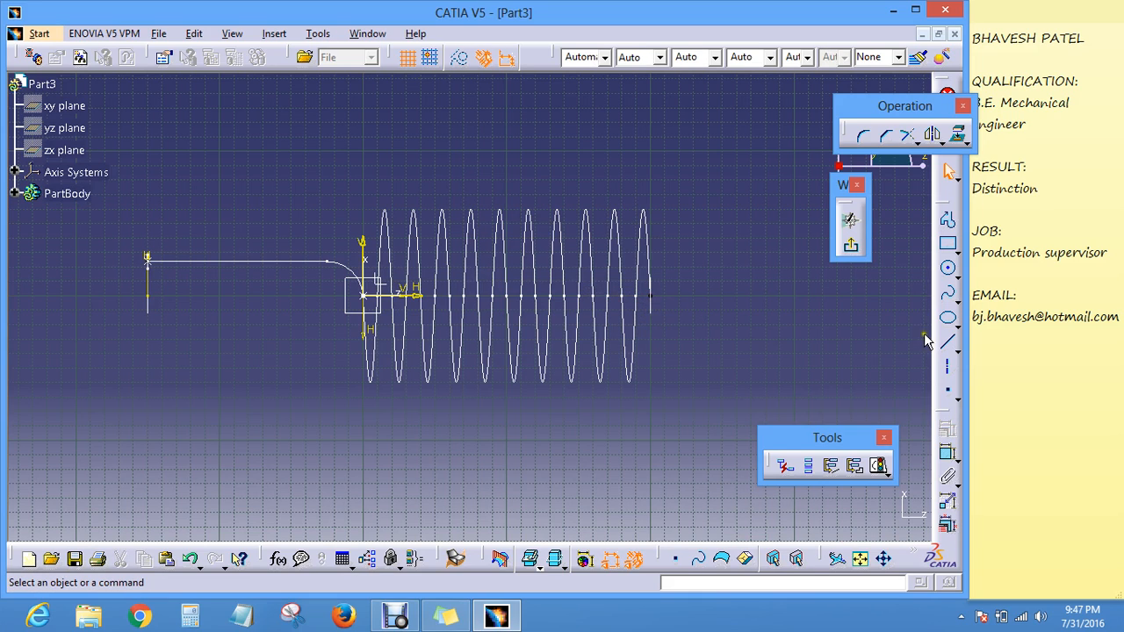
Step: Draw a profile at the helix's far end: a line along the horizontal axis, a tangent arc and a vertical line about 9 mm long
{"action": "left_click", "coordinate": [947, 219]}
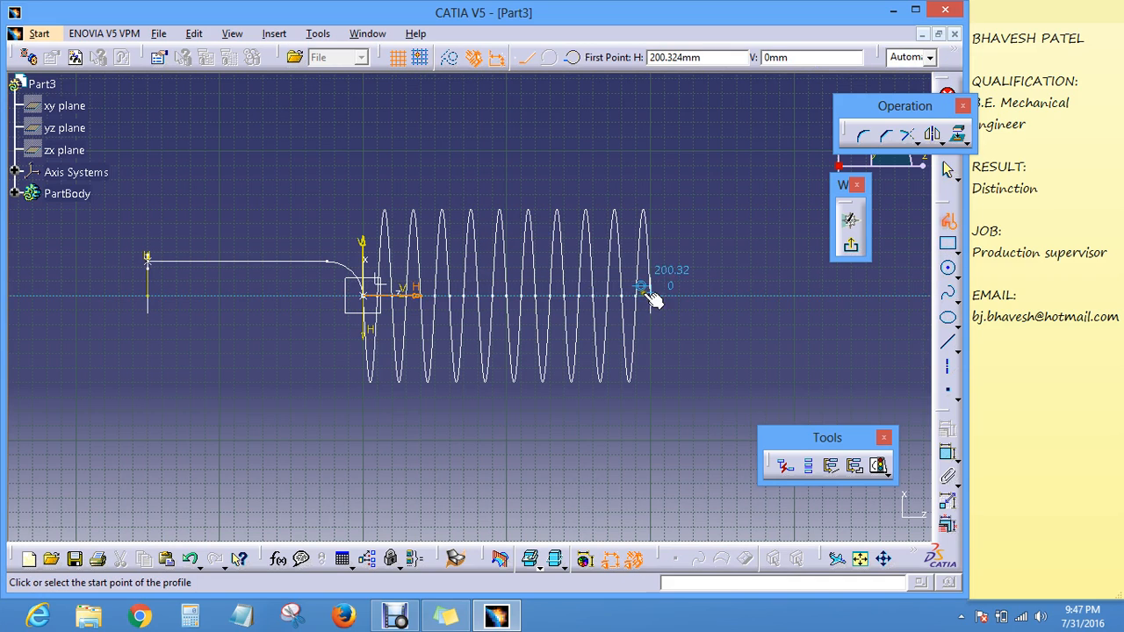
{"action": "left_click", "coordinate": [588, 294]}
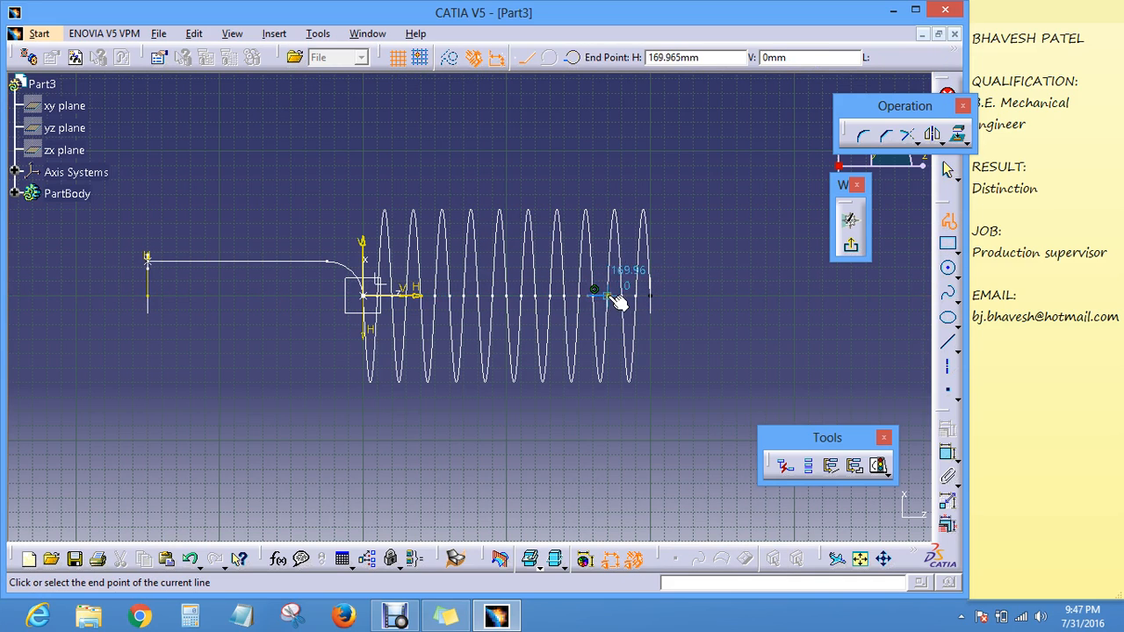
{"action": "left_click_drag", "start_coordinate": [629, 294], "coordinate": [646, 323]}
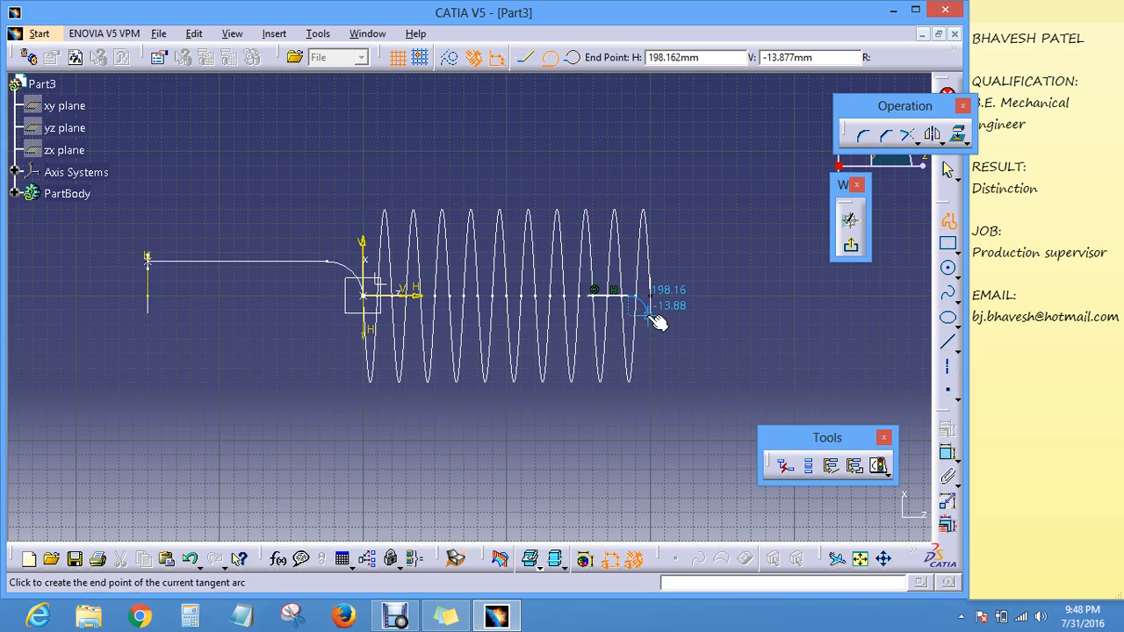
{"action": "left_click", "coordinate": [649, 316]}
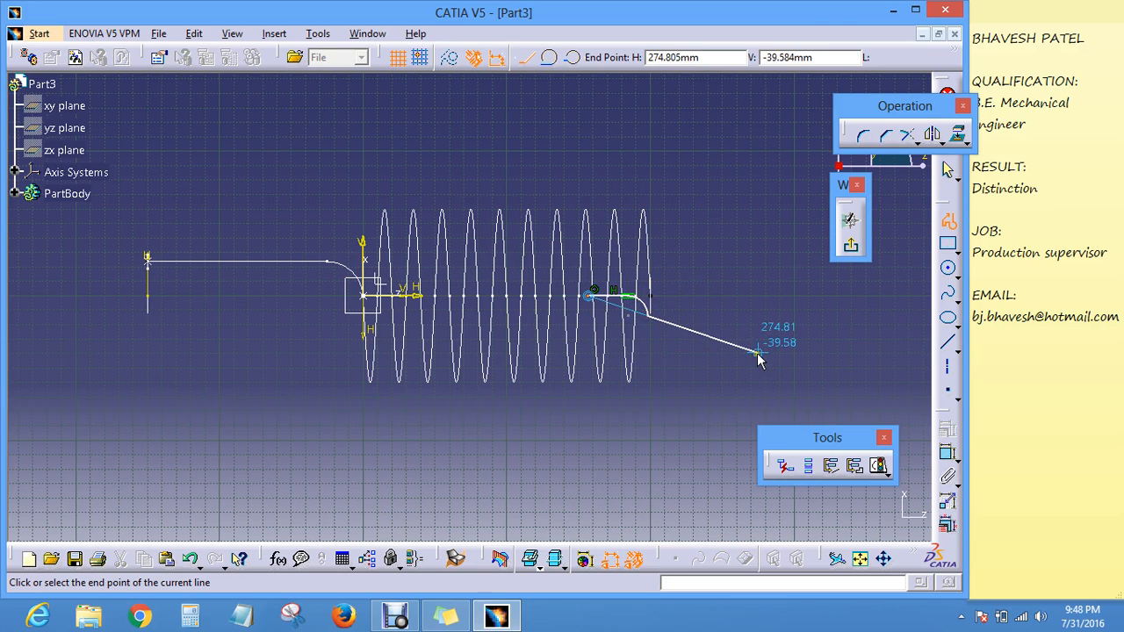
{"action": "double_click", "coordinate": [652, 327]}
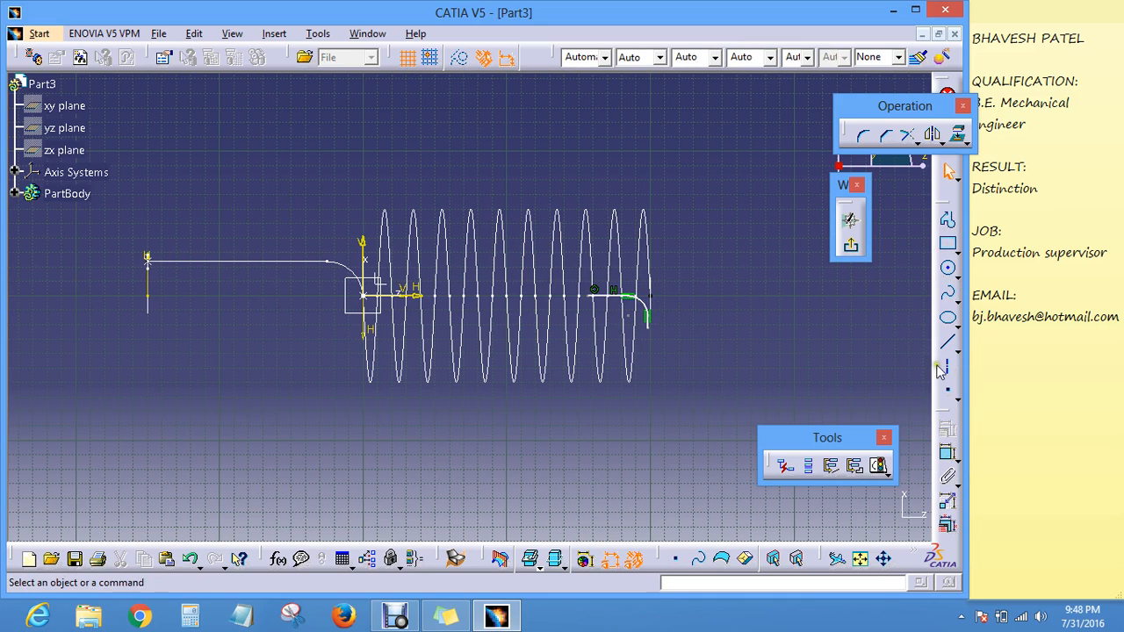
Step: Dimension the short vertical line's length as 9 mm
{"action": "left_click", "coordinate": [947, 453]}
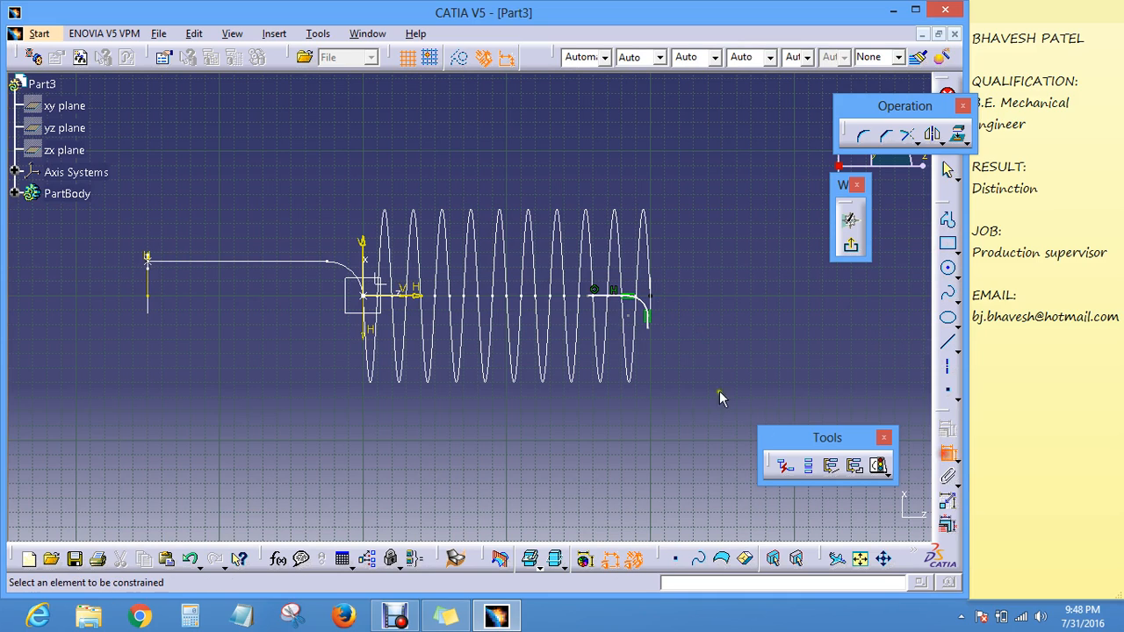
{"action": "left_click", "coordinate": [648, 321]}
{"action": "left_click", "coordinate": [674, 330]}
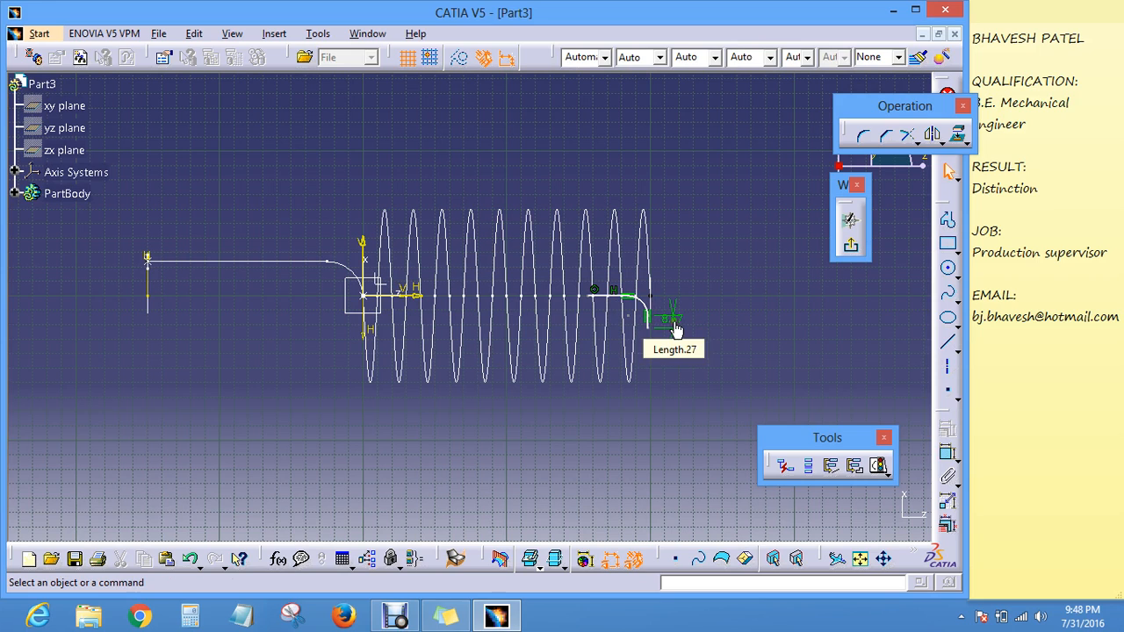
{"action": "double_click", "coordinate": [674, 329]}
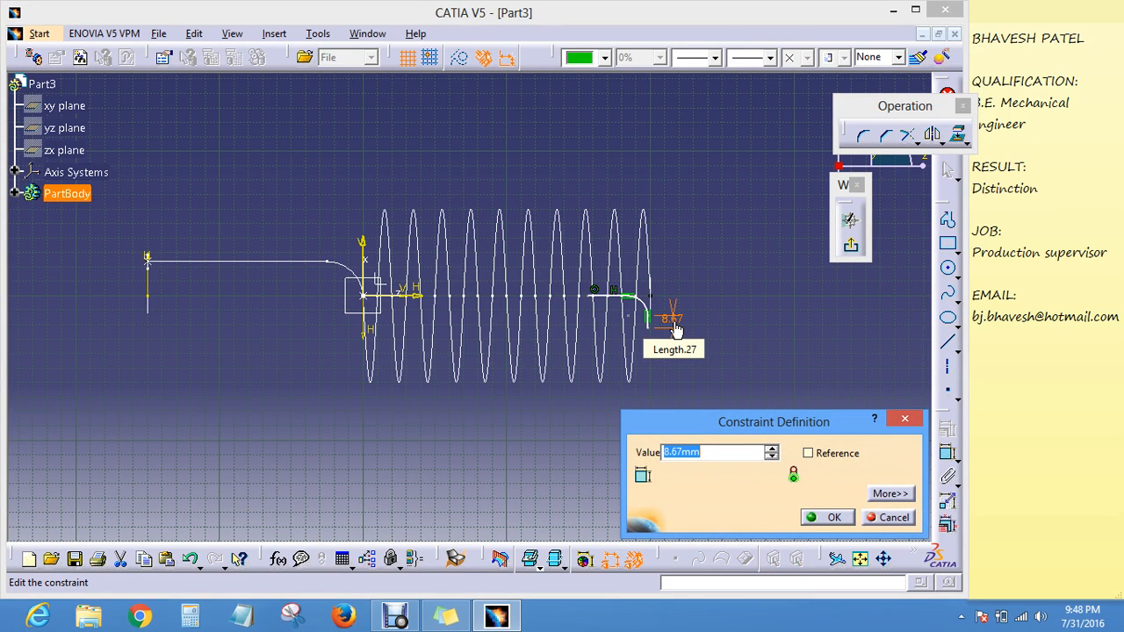
{"action": "type", "text": "9"}
{"action": "key", "text": "Return"}
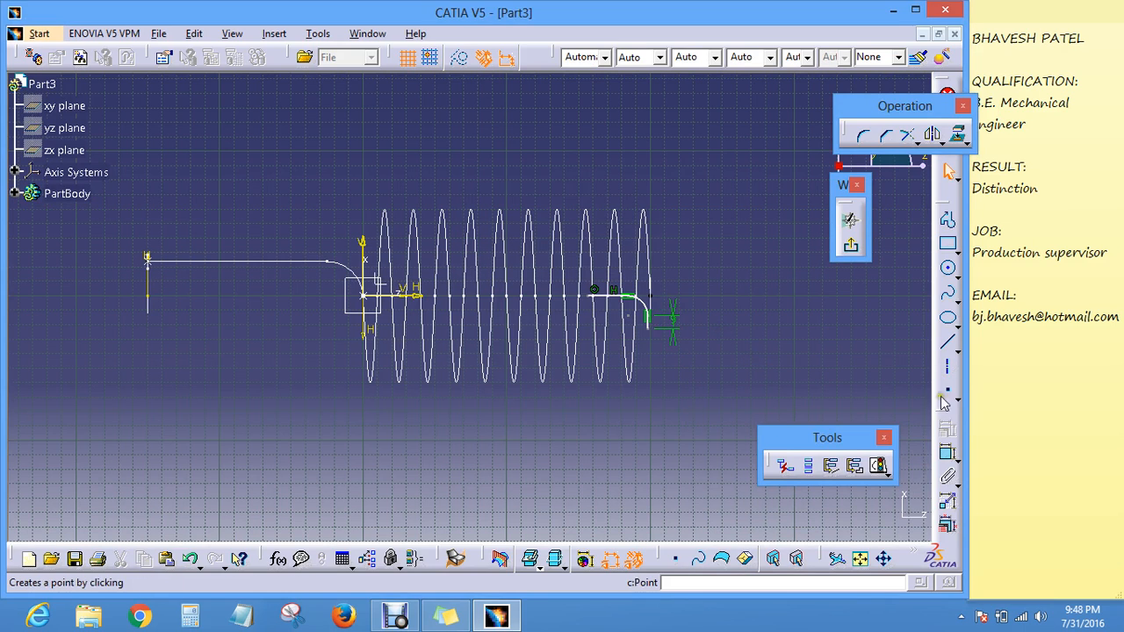
Step: Dimension the short vertical line 200 mm from the sketch's vertical axis and exit the sketch
{"action": "left_click", "coordinate": [948, 456]}
{"action": "left_click", "coordinate": [671, 326]}
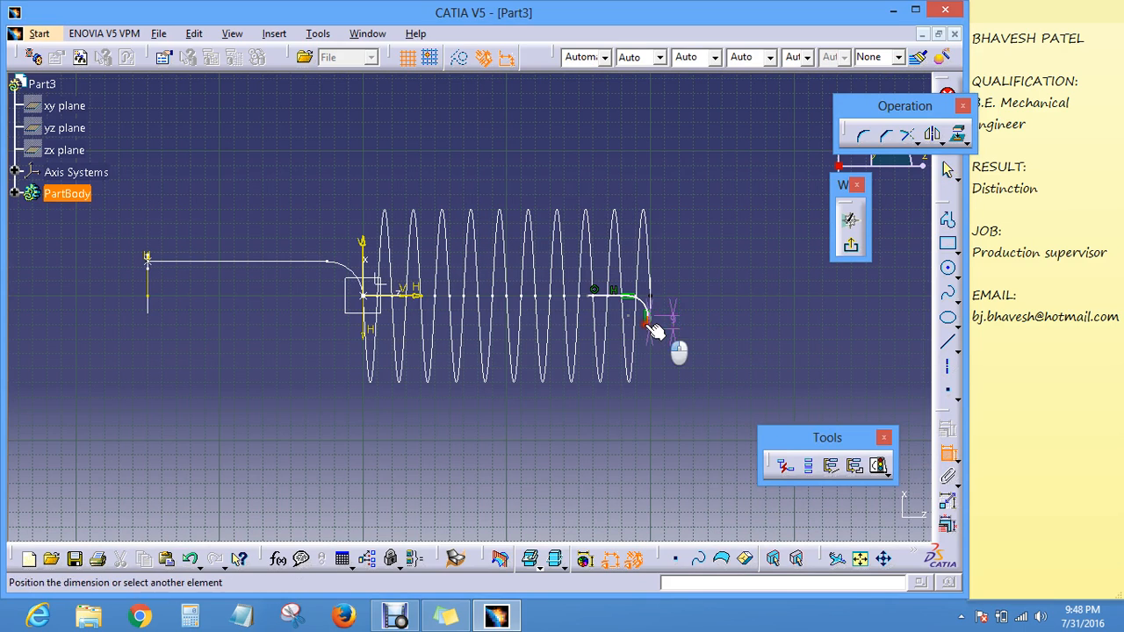
{"action": "left_click", "coordinate": [365, 254]}
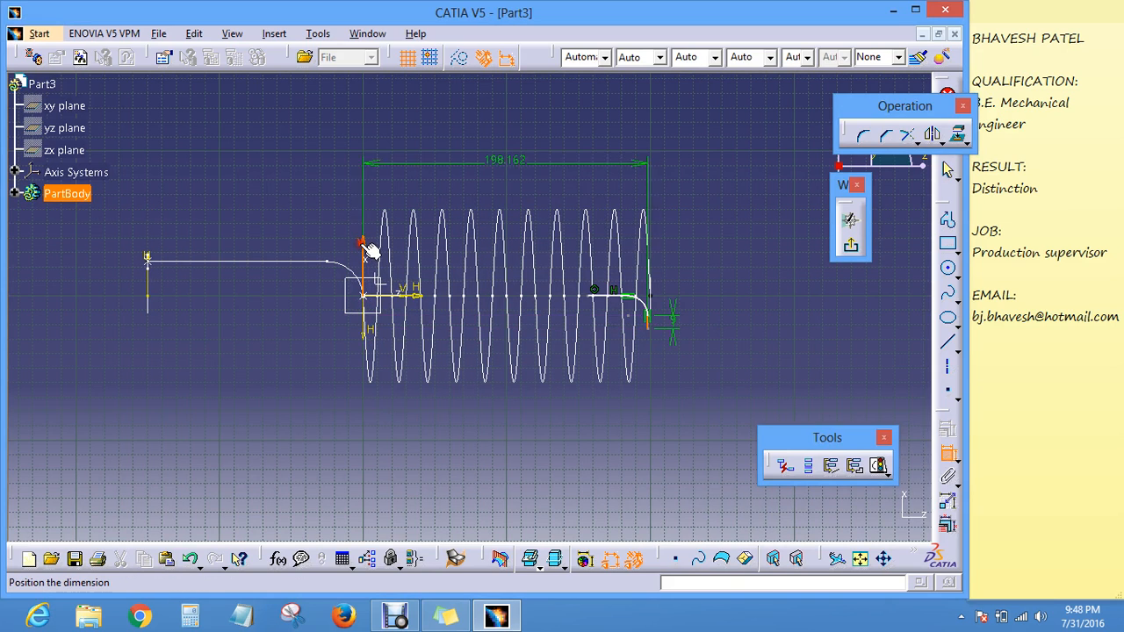
{"action": "left_click", "coordinate": [459, 150]}
{"action": "double_click", "coordinate": [459, 150]}
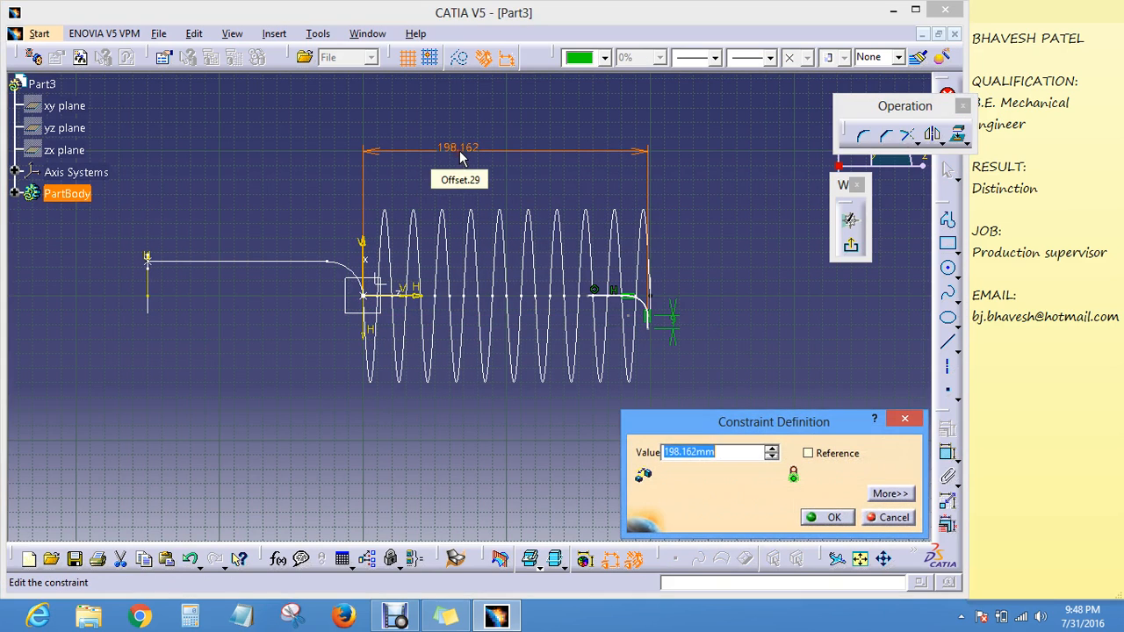
{"action": "type", "text": "200mm"}
{"action": "key", "text": "Return"}
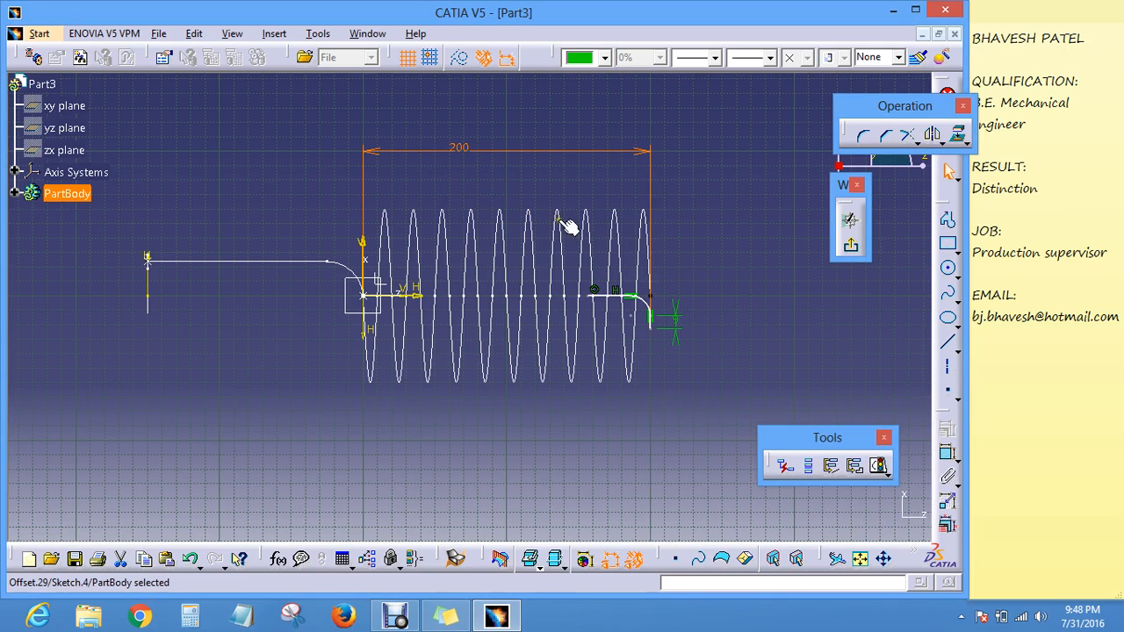
{"action": "left_click", "coordinate": [849, 245]}
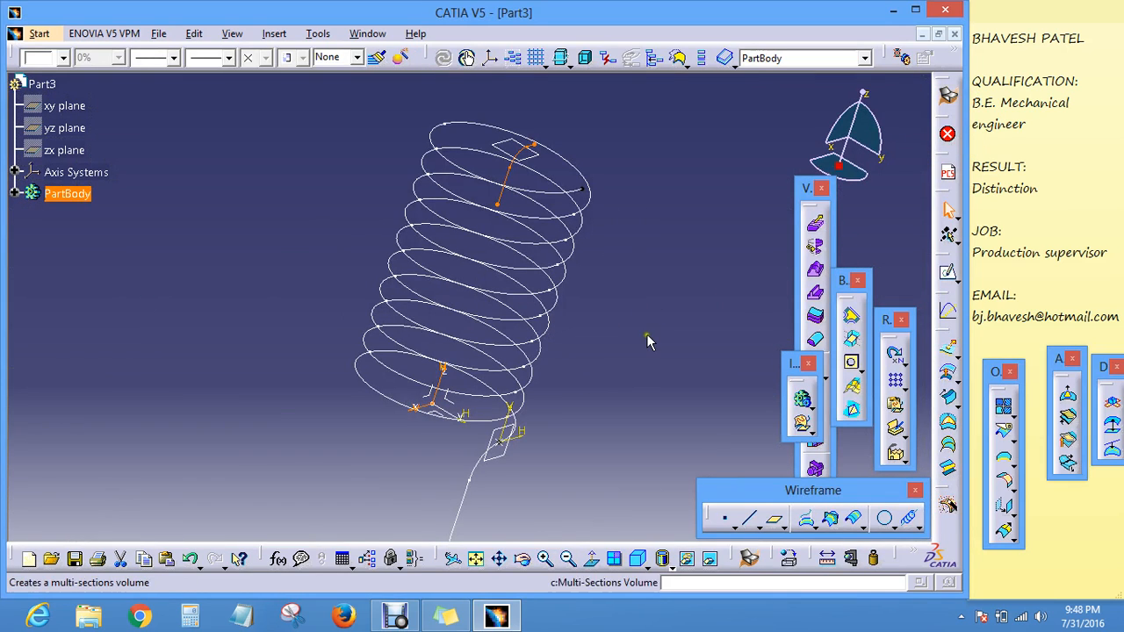
{"action": "left_click", "coordinate": [660, 326]}
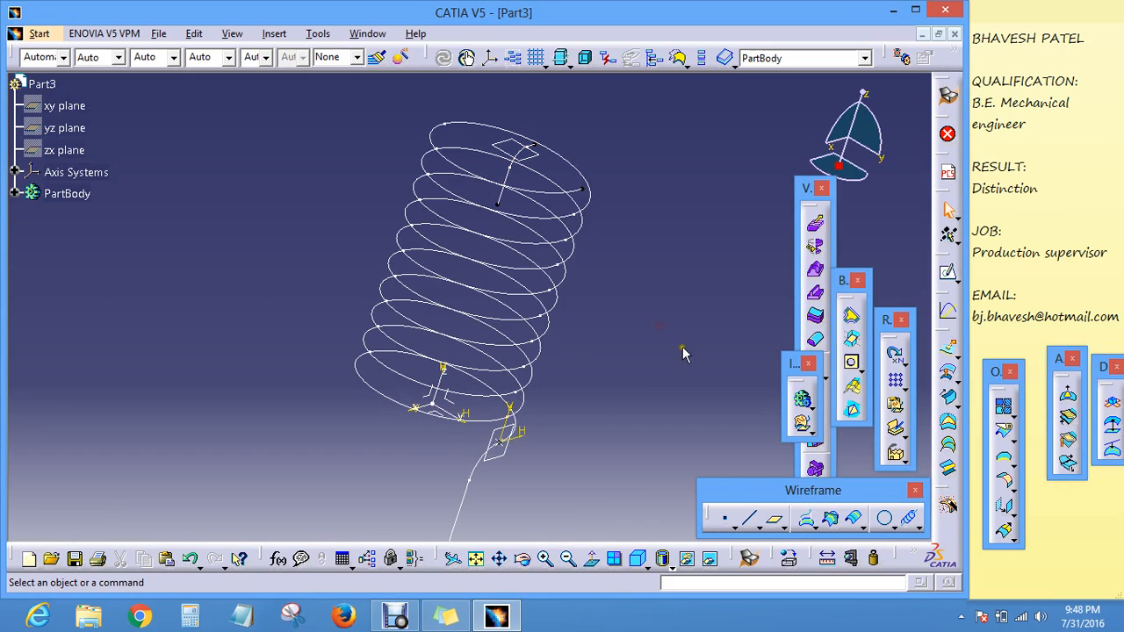
Step: Start a sketch on the small reference plane at the helix's upper end
{"action": "left_click", "coordinate": [529, 162]}
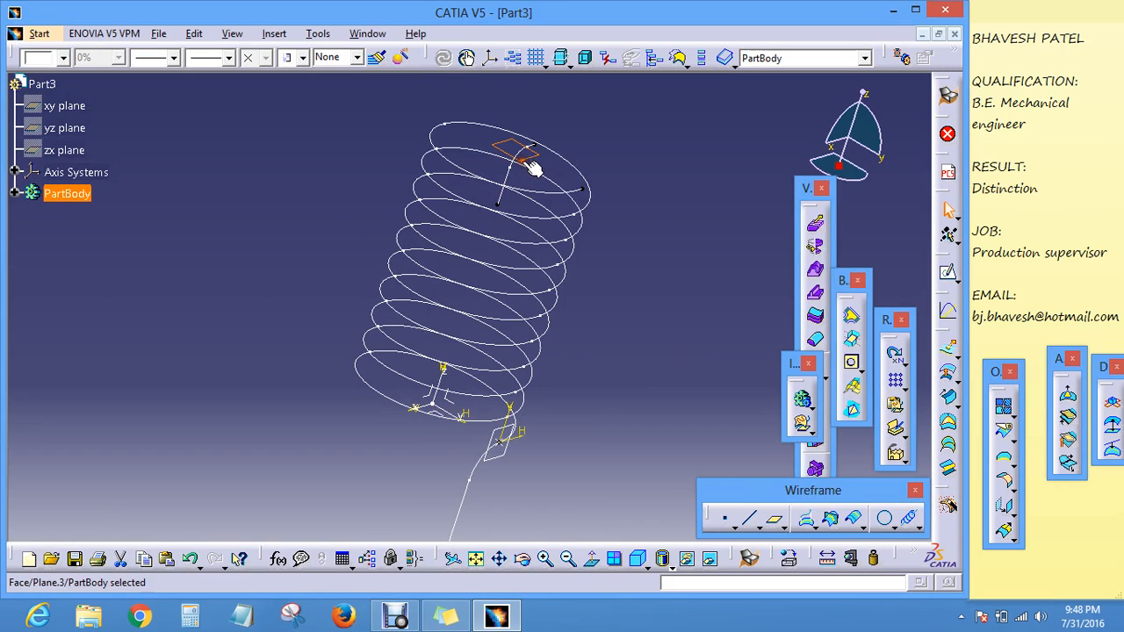
{"action": "left_click", "coordinate": [948, 274]}
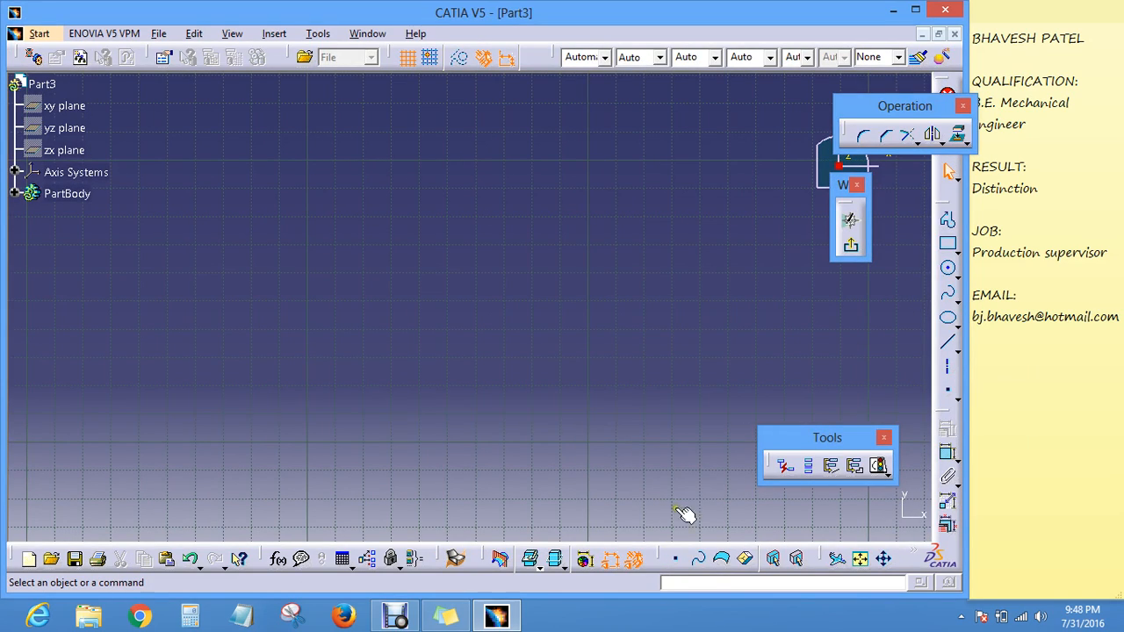
{"action": "left_click", "coordinate": [859, 559]}
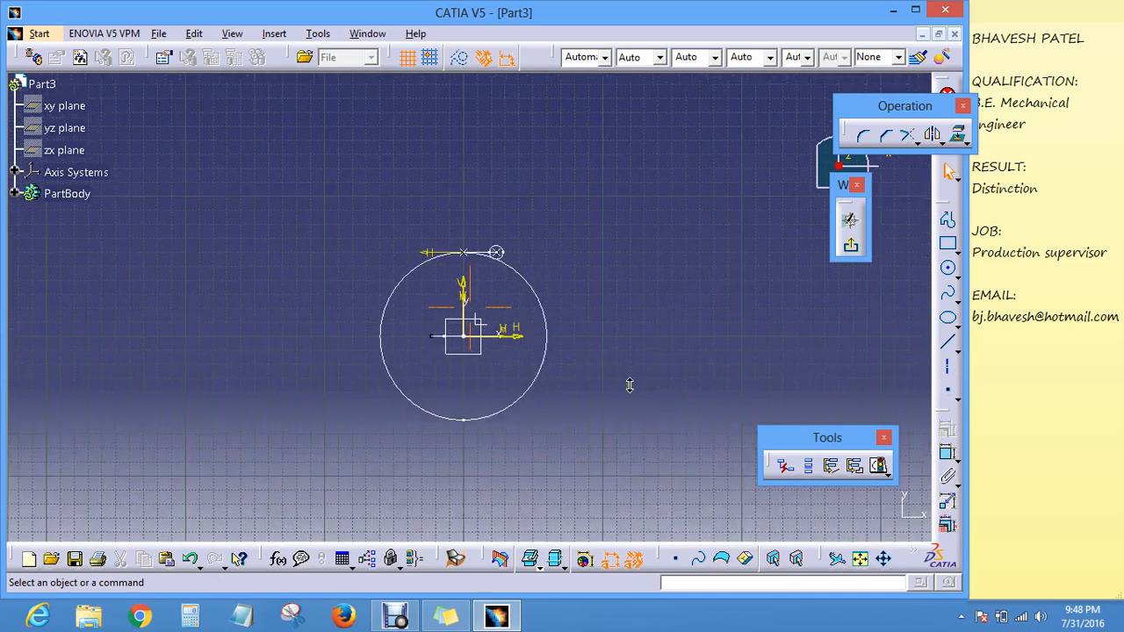
{"action": "middle_click_drag", "start_coordinate": [634, 424], "coordinate": [640, 308], "text": "ctrl"}
{"action": "mouse_move", "coordinate": [632, 374]}
{"action": "middle_mouse_down"}
{"action": "mouse_move", "coordinate": [625, 349]}
{"action": "mouse_move", "coordinate": [639, 333]}
{"action": "mouse_move", "coordinate": [635, 346]}
{"action": "mouse_move", "coordinate": [593, 349]}
{"action": "mouse_move", "coordinate": [623, 313]}
{"action": "middle_mouse_up"}
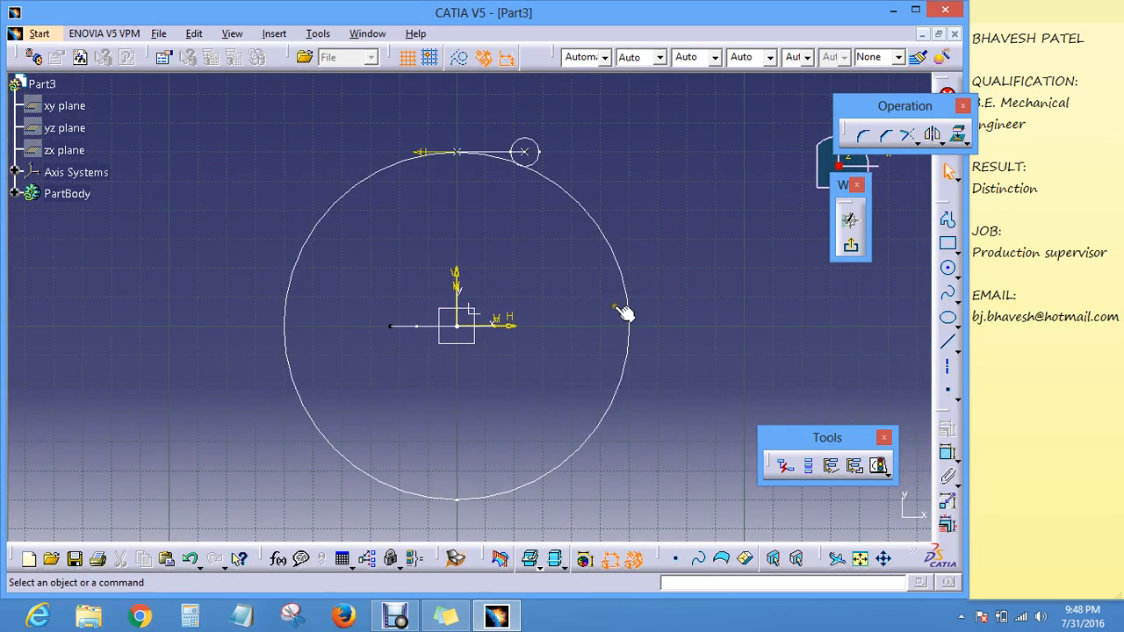
{"action": "middle_click_drag", "start_coordinate": [650, 265], "coordinate": [645, 290]}
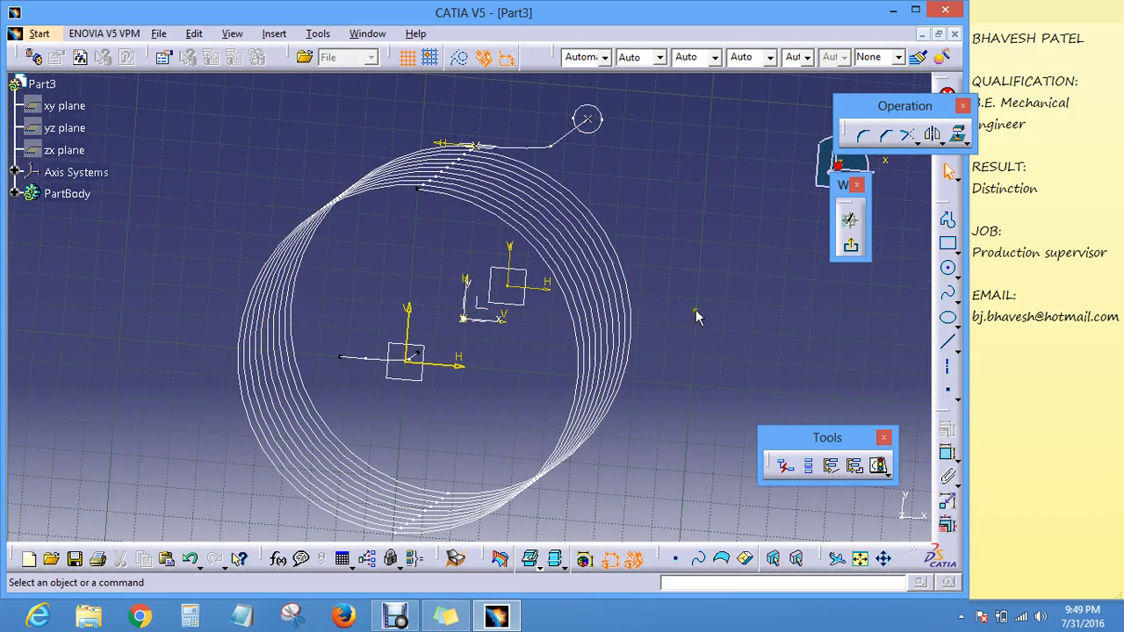
Step: Project the helix's upper end point and the free end point of the adjacent line-and-arc sketch onto the sketch plane
{"action": "left_click", "coordinate": [959, 136]}
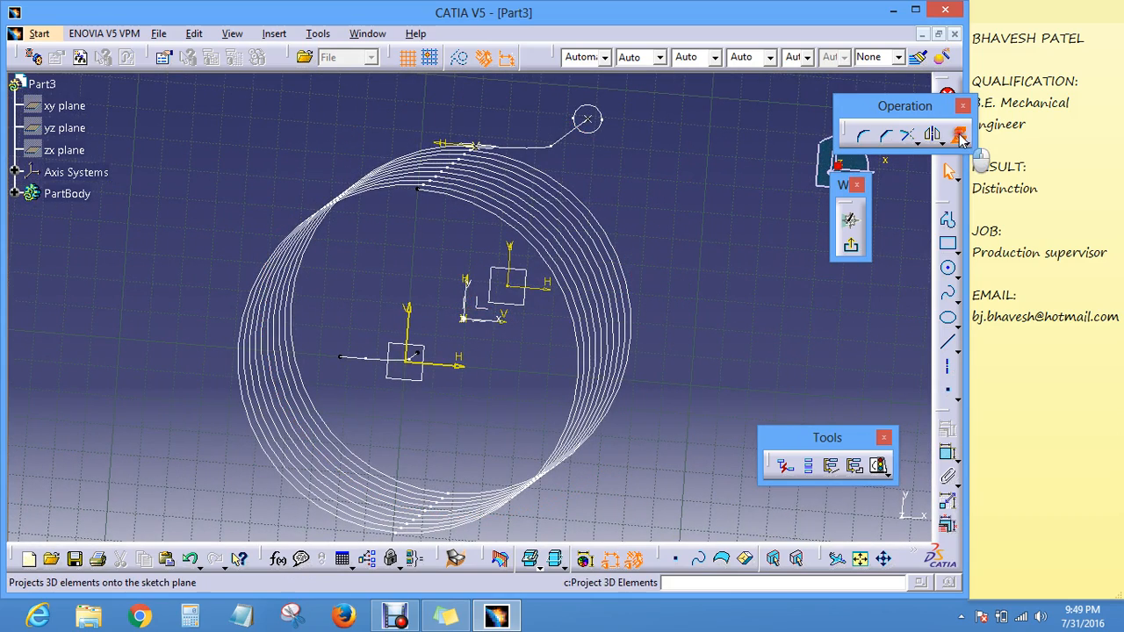
{"action": "left_click", "coordinate": [421, 190]}
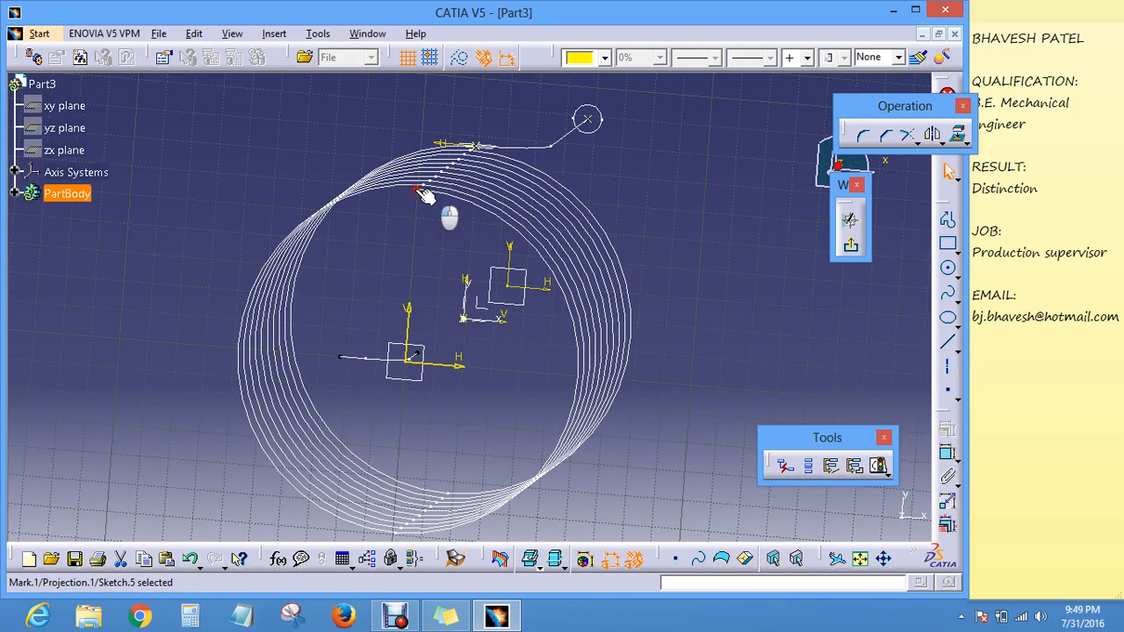
{"action": "left_click", "coordinate": [340, 357]}
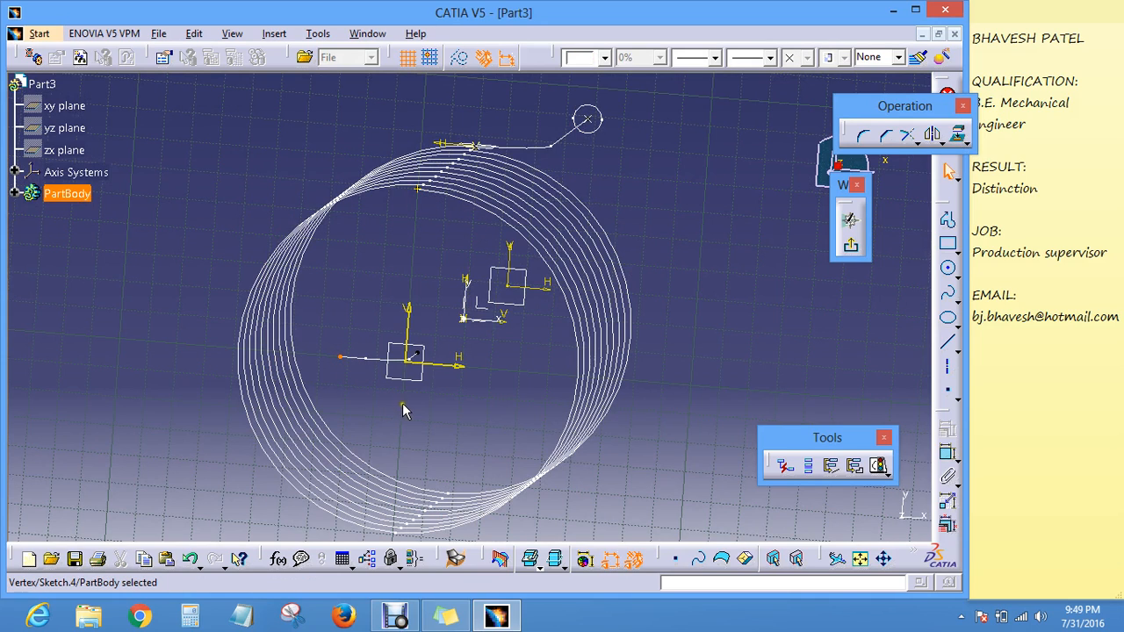
{"action": "left_click", "coordinate": [958, 136]}
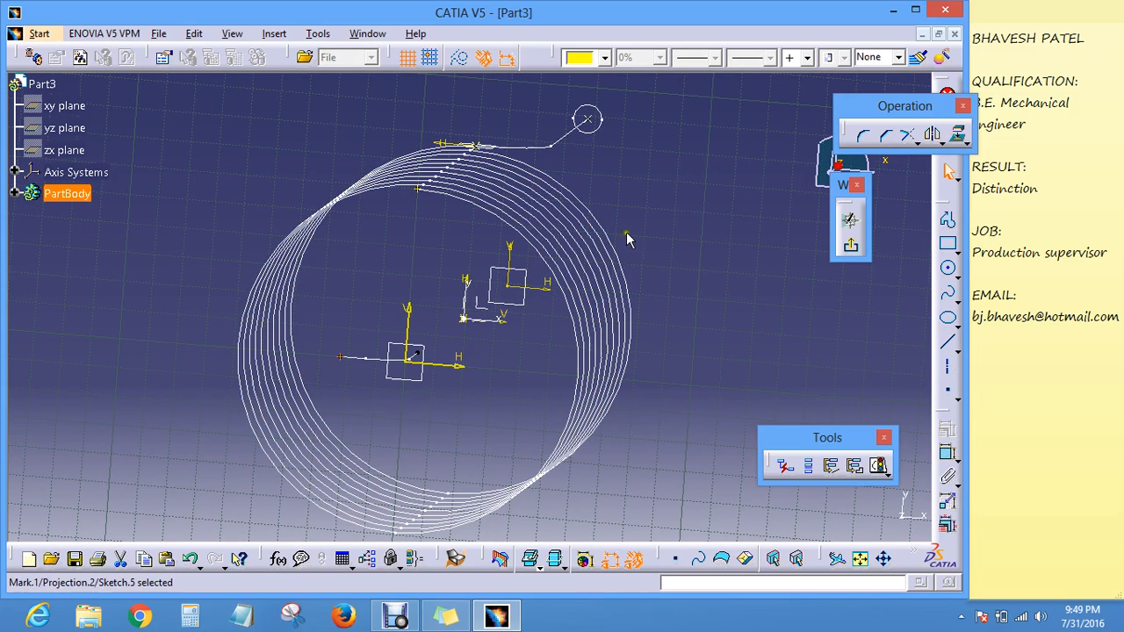
{"action": "left_click", "coordinate": [710, 188]}
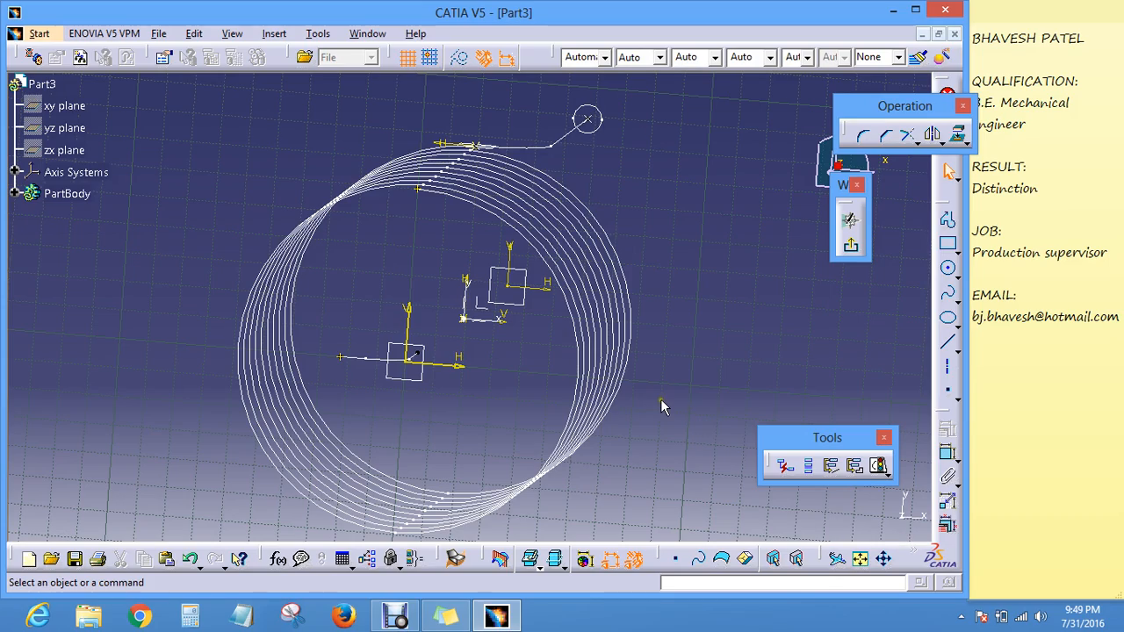
Step: Make the View toolbar float over the model area and restore the view normal to the sketch plane
{"action": "middle_click_drag", "start_coordinate": [660, 405], "coordinate": [697, 341]}
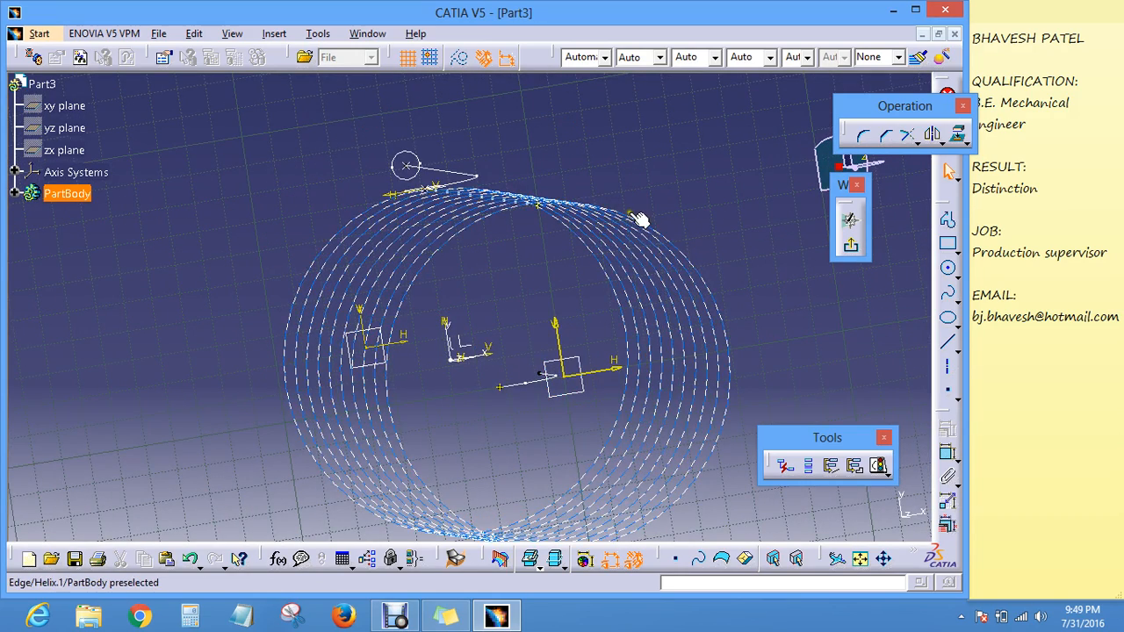
{"action": "middle_click_drag", "start_coordinate": [616, 178], "coordinate": [590, 112]}
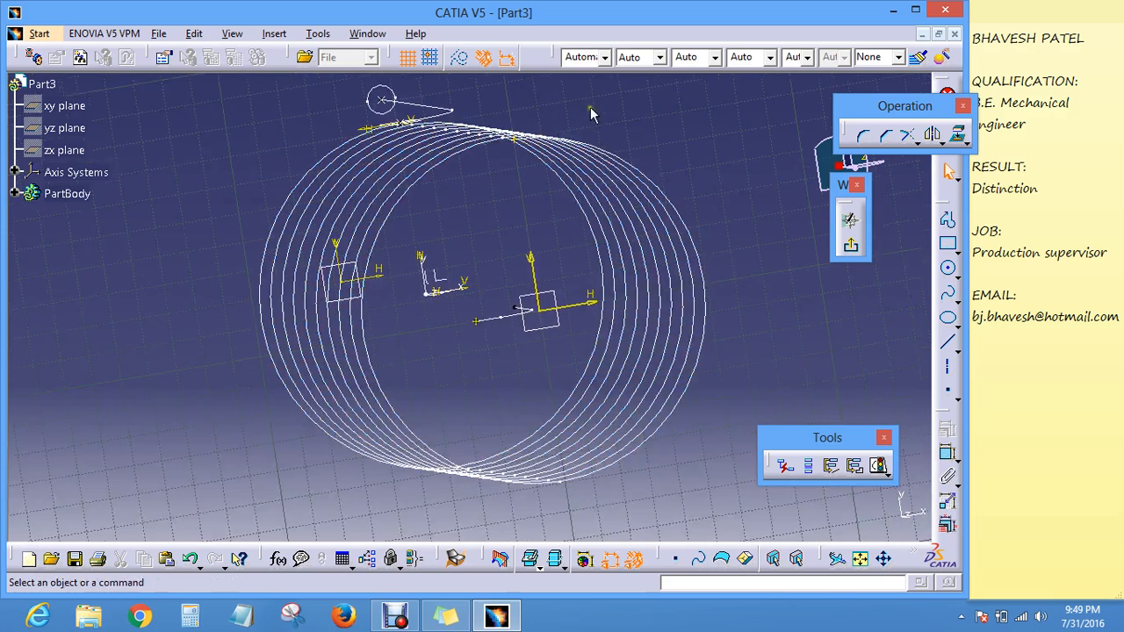
{"action": "right_click", "coordinate": [537, 58]}
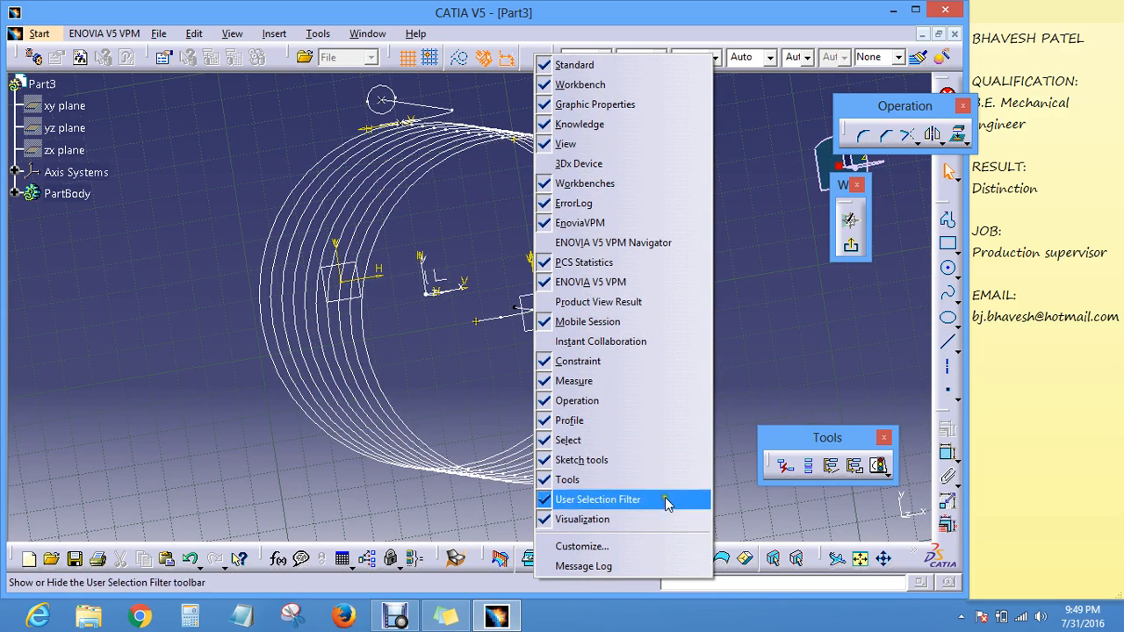
{"action": "left_click", "coordinate": [744, 355]}
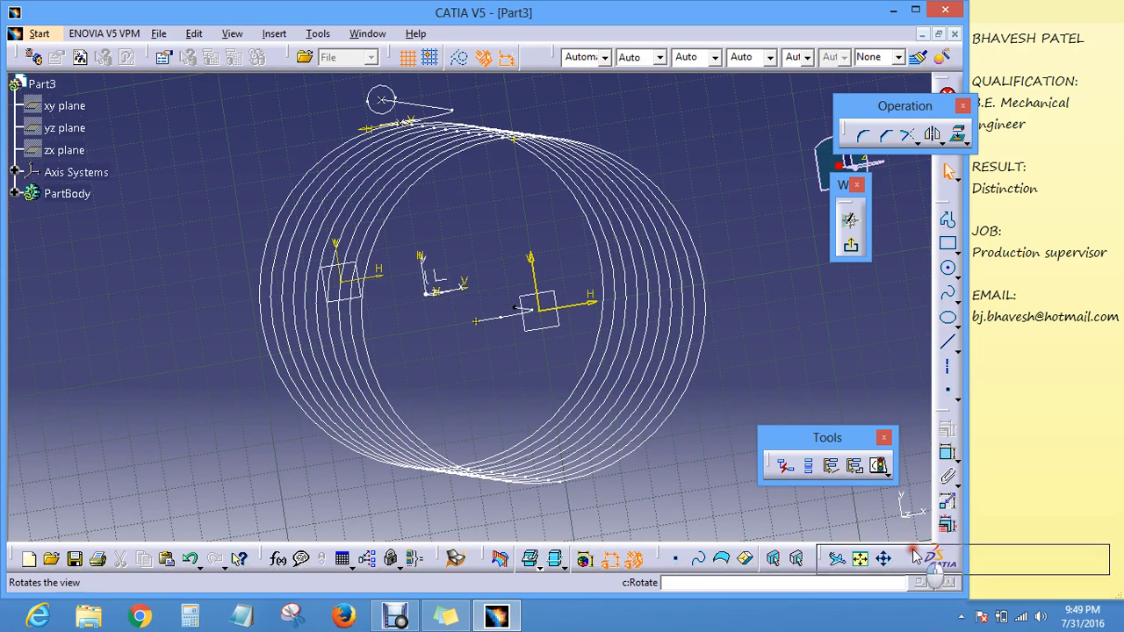
{"action": "left_click_drag", "start_coordinate": [912, 550], "coordinate": [838, 530]}
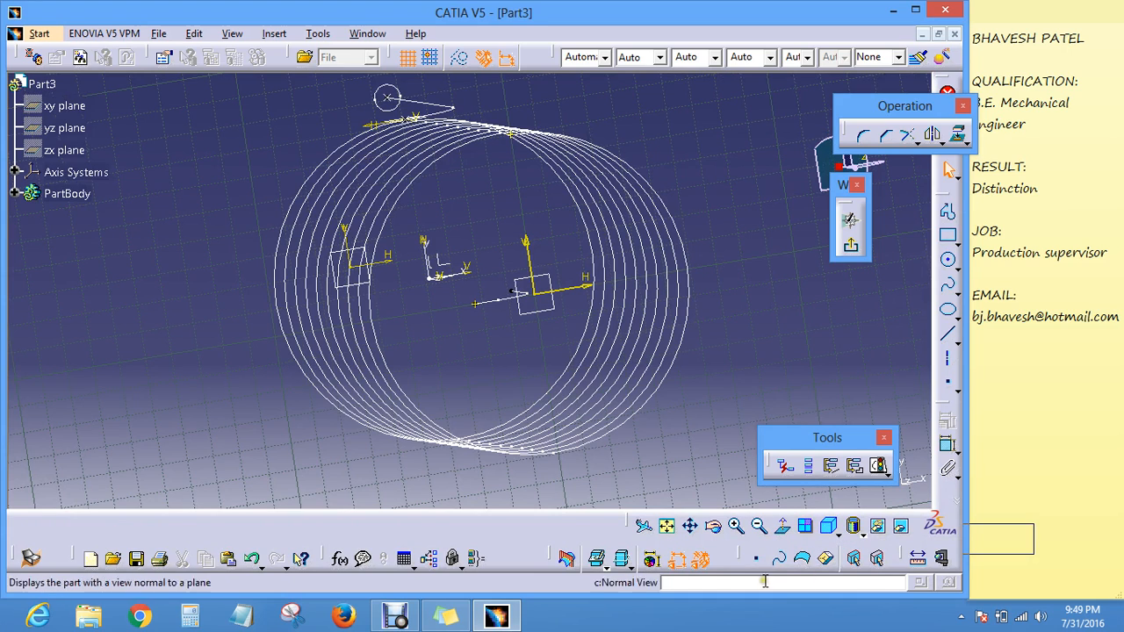
{"action": "left_click_drag", "start_coordinate": [625, 524], "coordinate": [145, 445]}
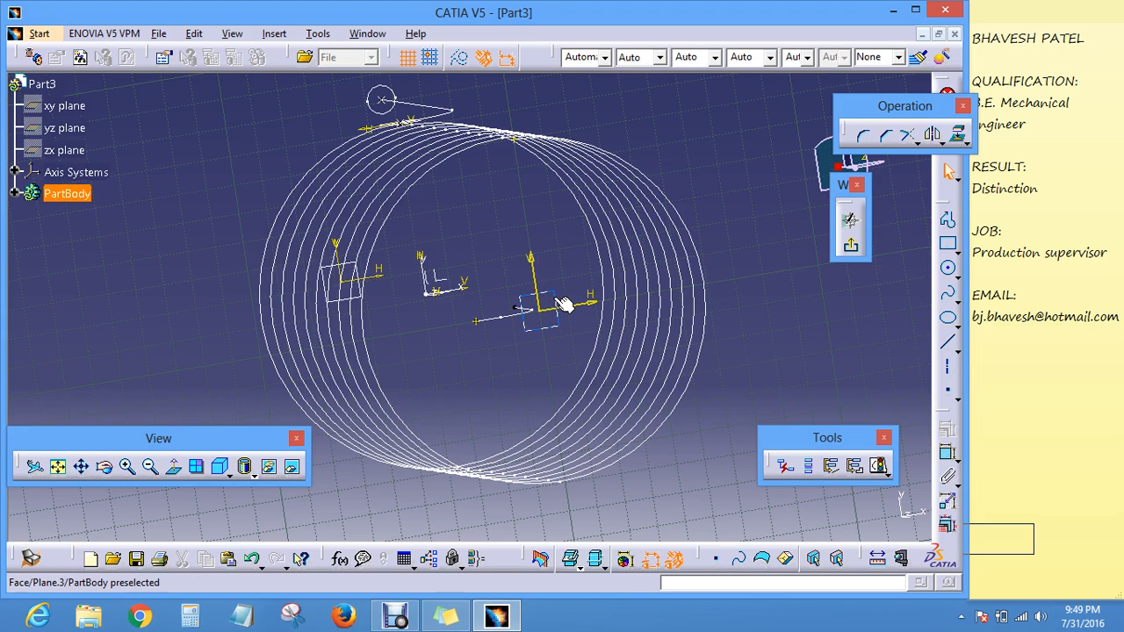
{"action": "left_click", "coordinate": [173, 466]}
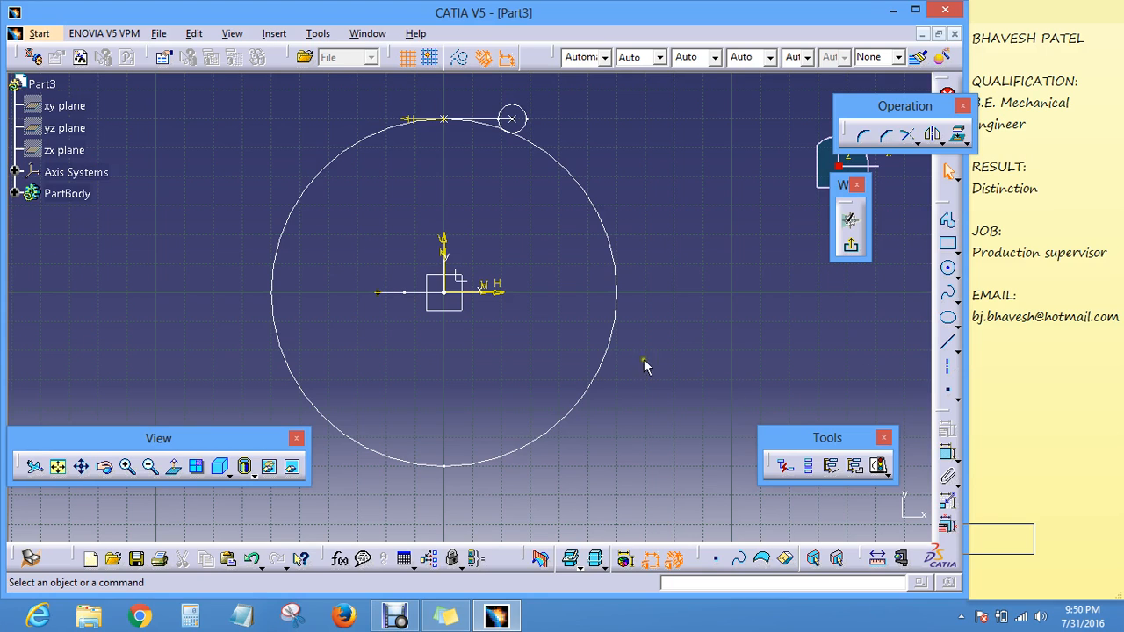
Step: Project the end line of the adjacent line-and-arc sketch onto the sketch plane
{"action": "left_click", "coordinate": [386, 292]}
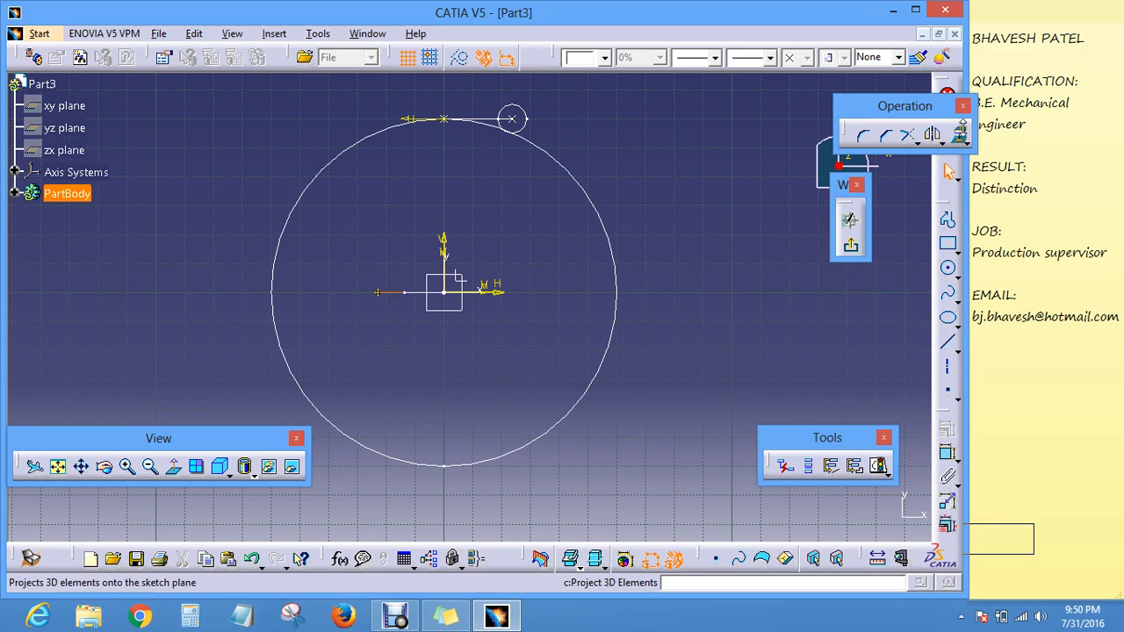
{"action": "left_click", "coordinate": [960, 133]}
{"action": "left_click", "coordinate": [737, 296]}
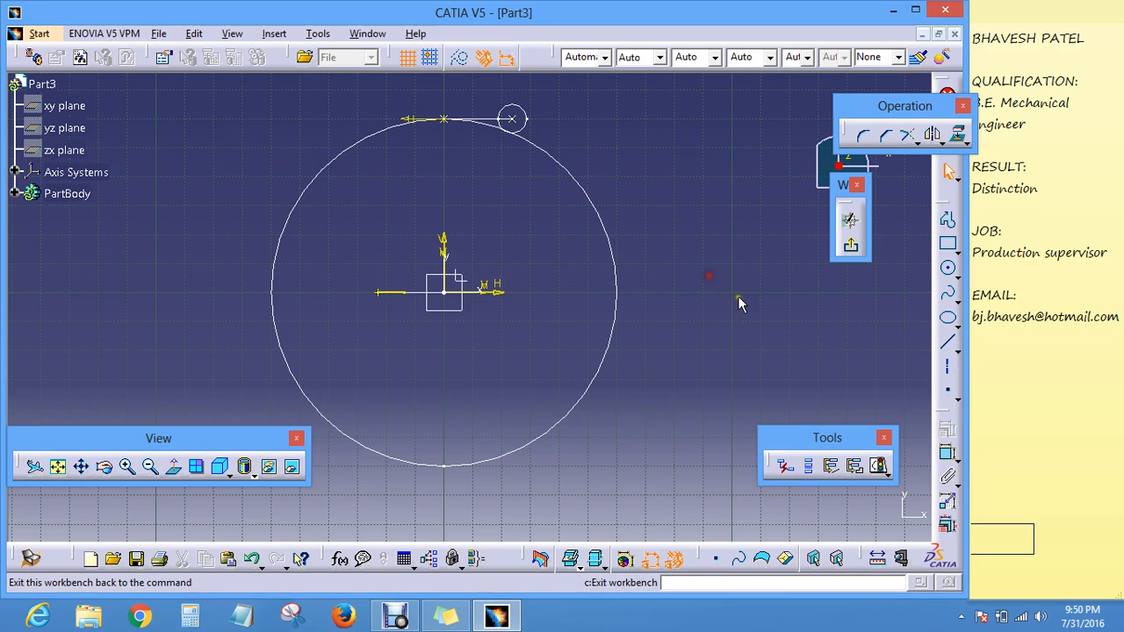
Step: Draw a circle about 24 mm in diameter just above the projected line's free end
{"action": "left_click", "coordinate": [949, 268]}
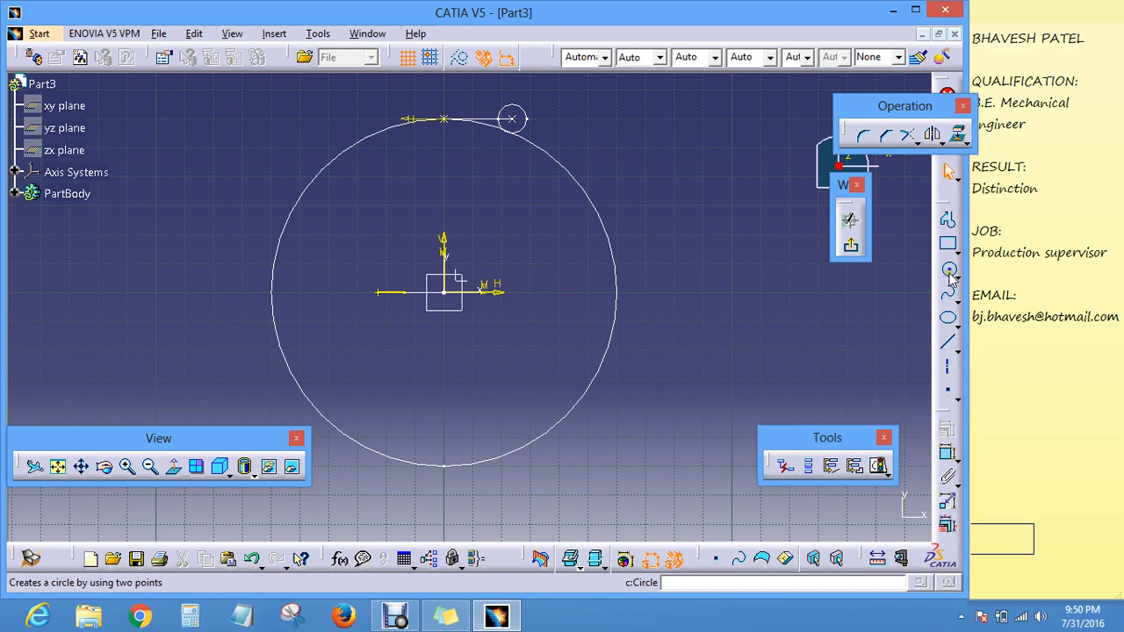
{"action": "left_click", "coordinate": [378, 251]}
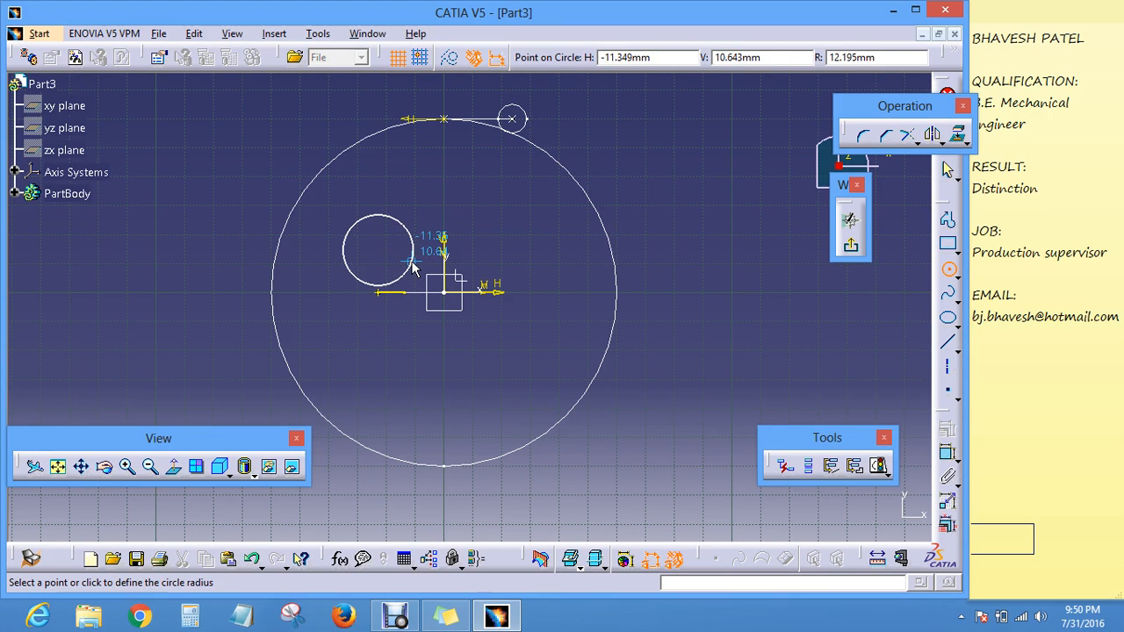
{"action": "left_click", "coordinate": [413, 266]}
{"action": "left_click", "coordinate": [703, 222]}
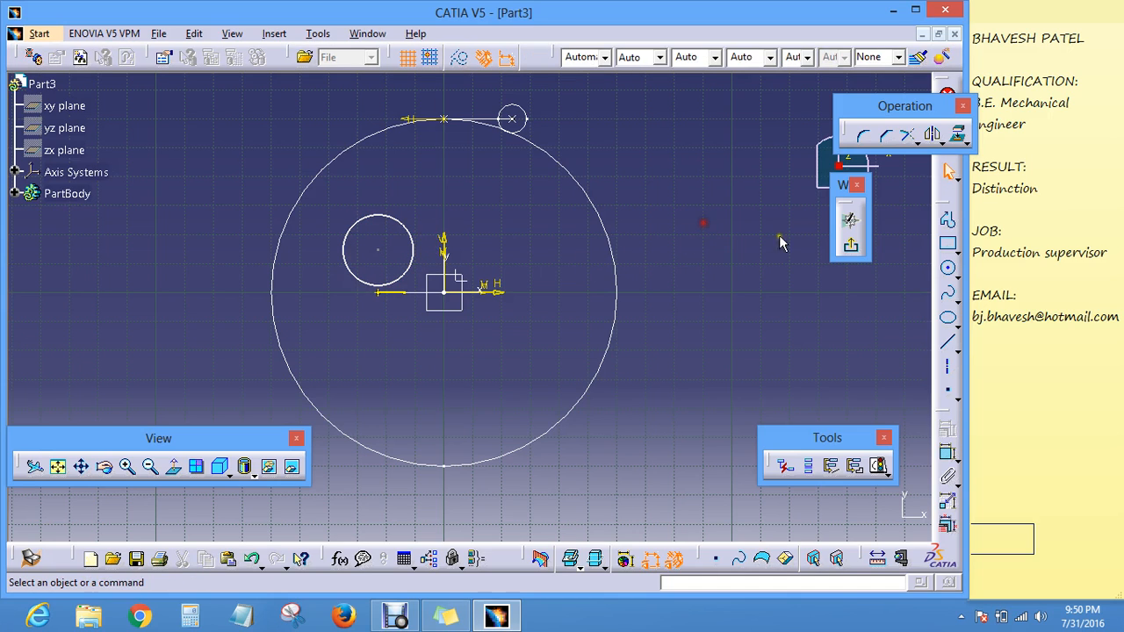
Step: Dimension the circle's diameter as 25 mm
{"action": "left_click", "coordinate": [948, 453]}
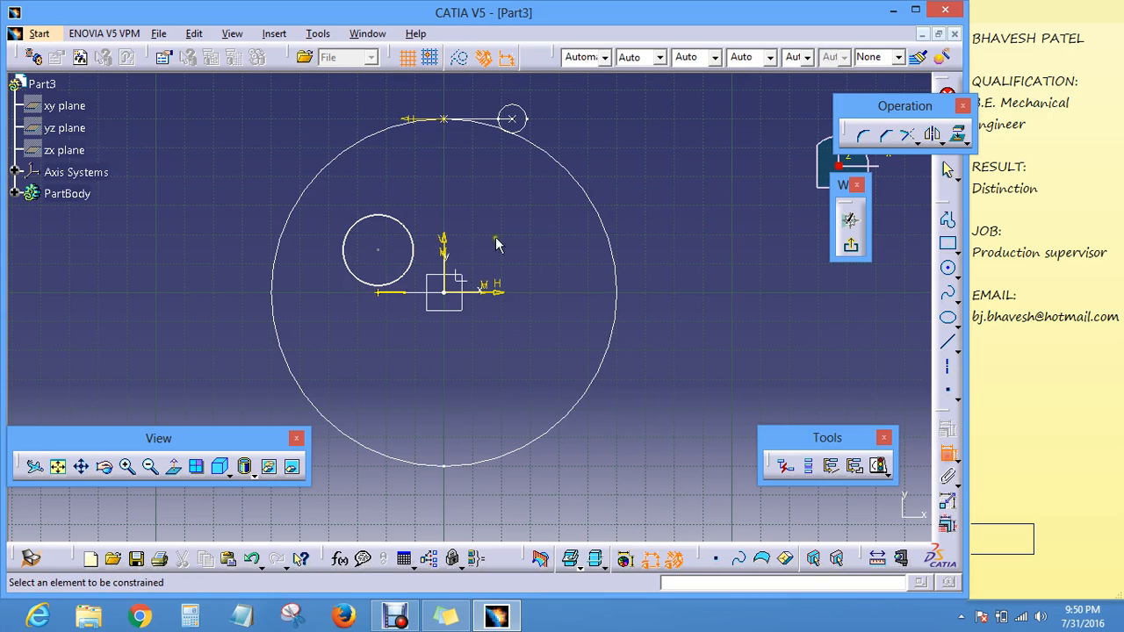
{"action": "left_click", "coordinate": [411, 234]}
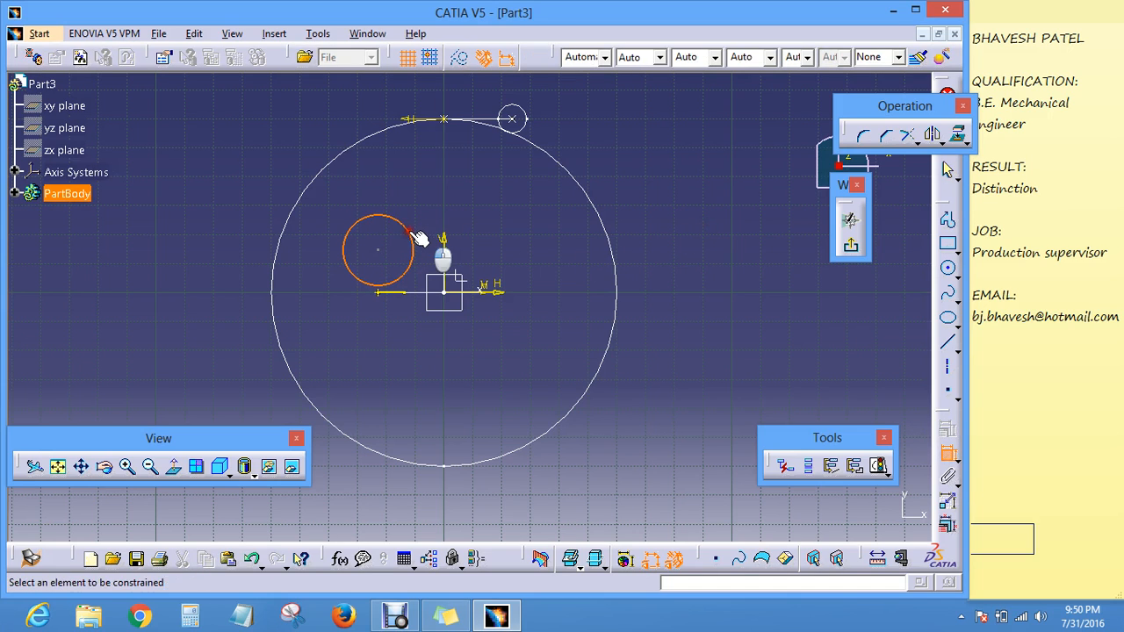
{"action": "left_click", "coordinate": [190, 231]}
{"action": "double_click", "coordinate": [193, 237]}
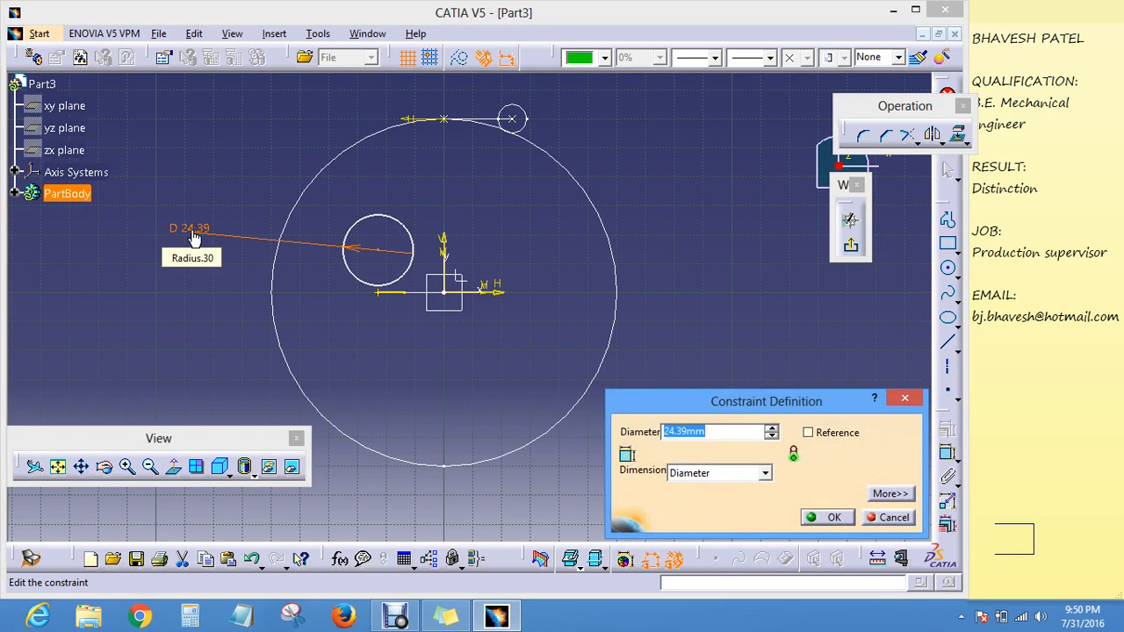
{"action": "type", "text": "25"}
{"action": "key", "text": "Return"}
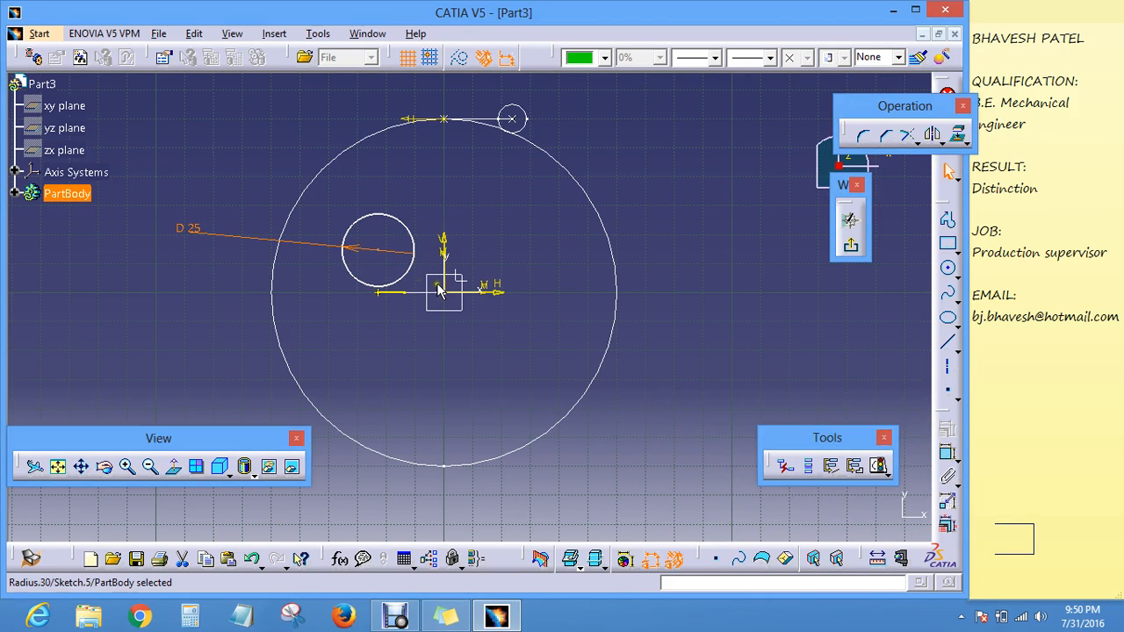
{"action": "left_click", "coordinate": [725, 380]}
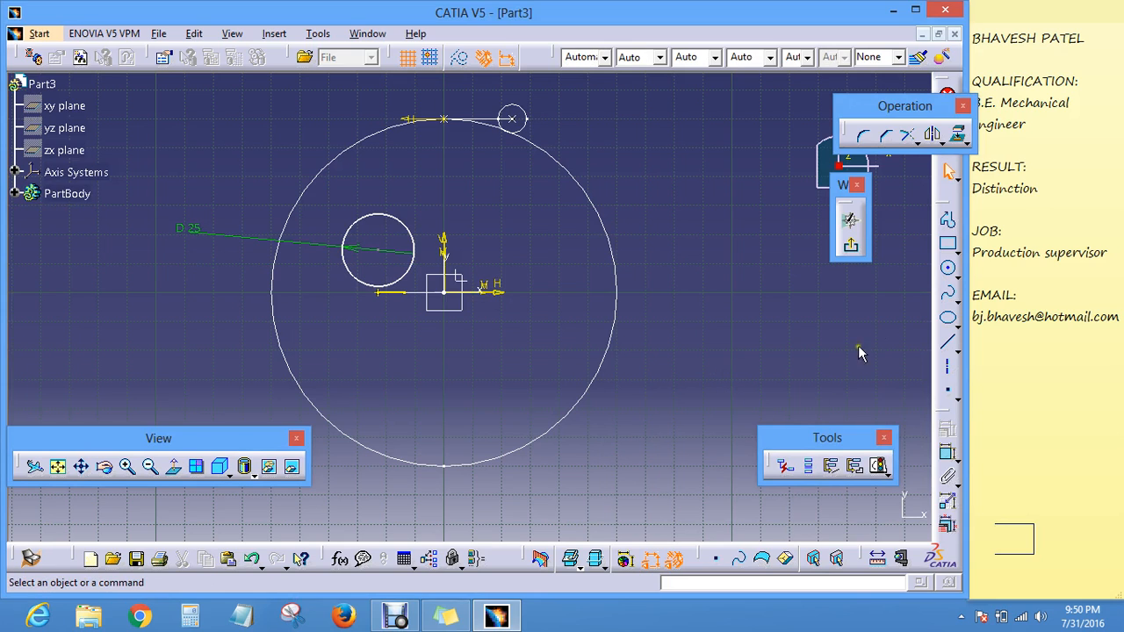
Step: Draw a vertical axis line from above the circle down to the projected line's free end point
{"action": "left_click", "coordinate": [947, 365]}
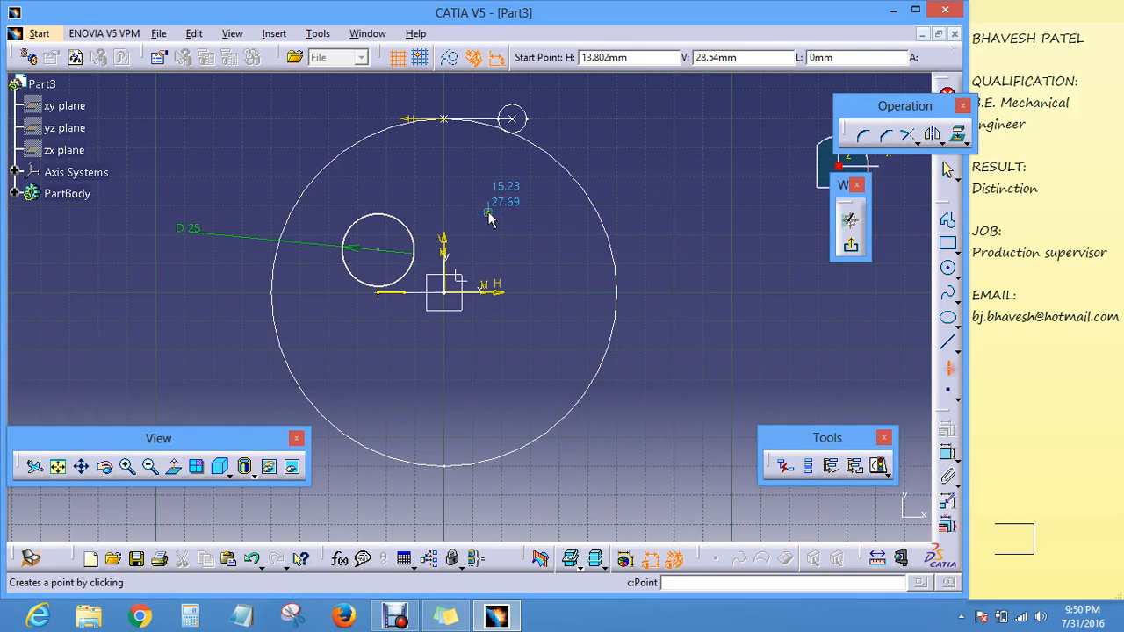
{"action": "left_click", "coordinate": [374, 195]}
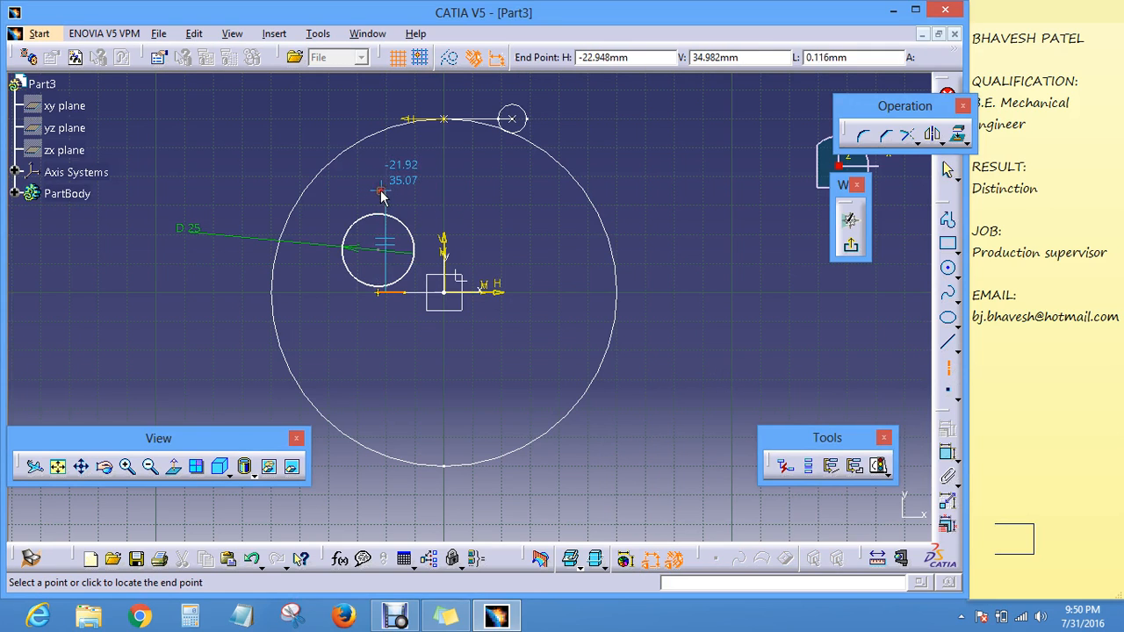
{"action": "left_click", "coordinate": [379, 290]}
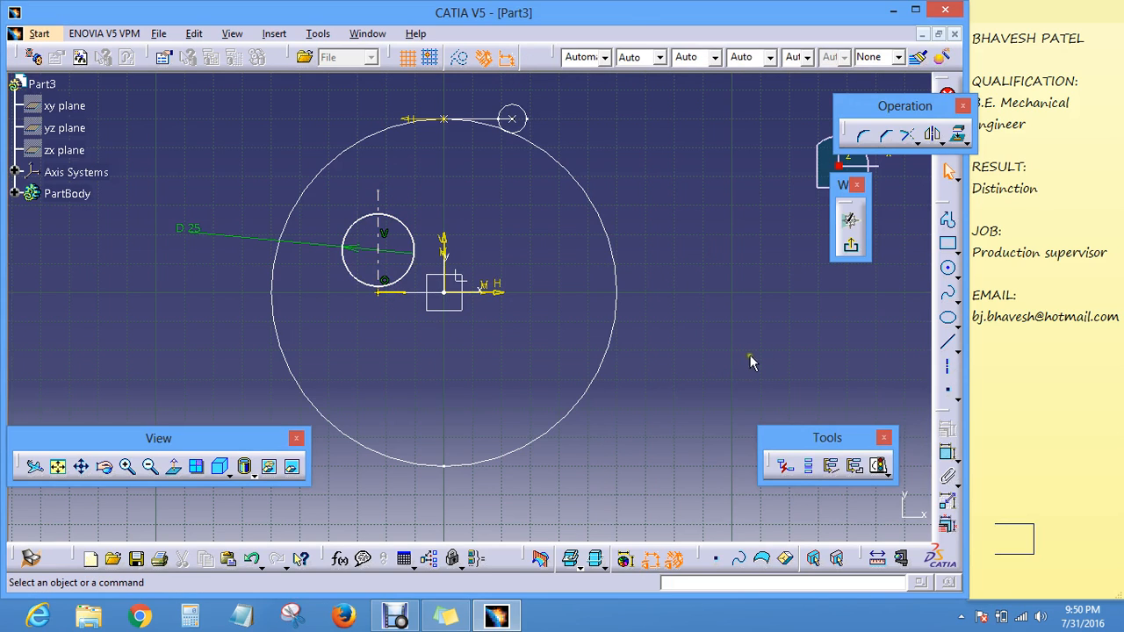
Step: Place a point at the axis line's lower end, coincident with the projected end point
{"action": "left_click", "coordinate": [946, 395]}
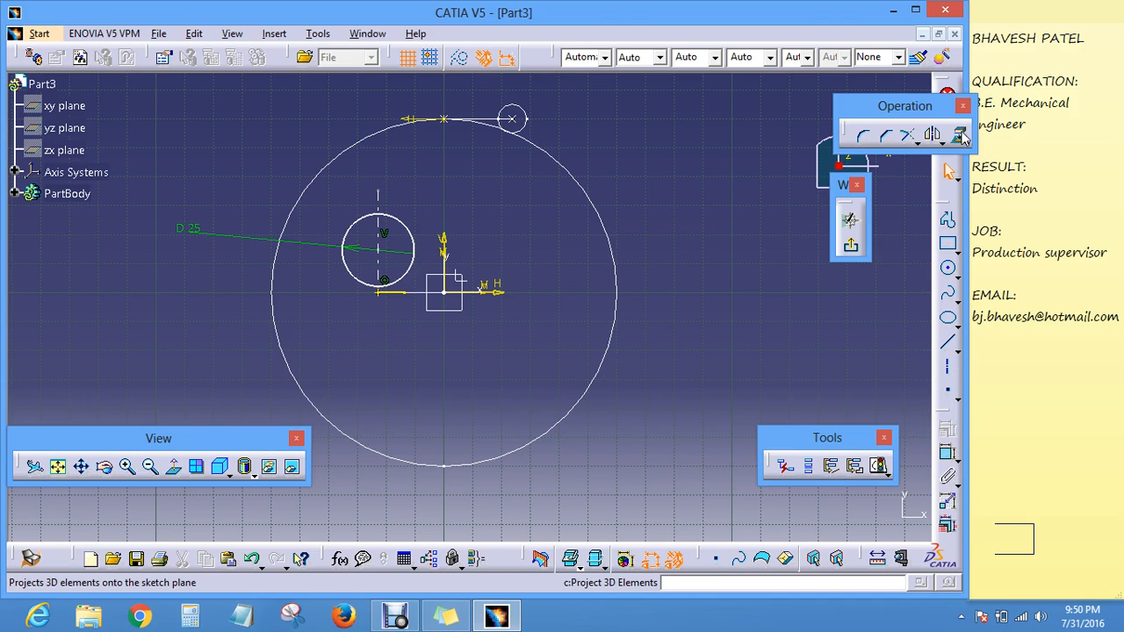
{"action": "left_click", "coordinate": [957, 400]}
{"action": "left_click", "coordinate": [948, 392]}
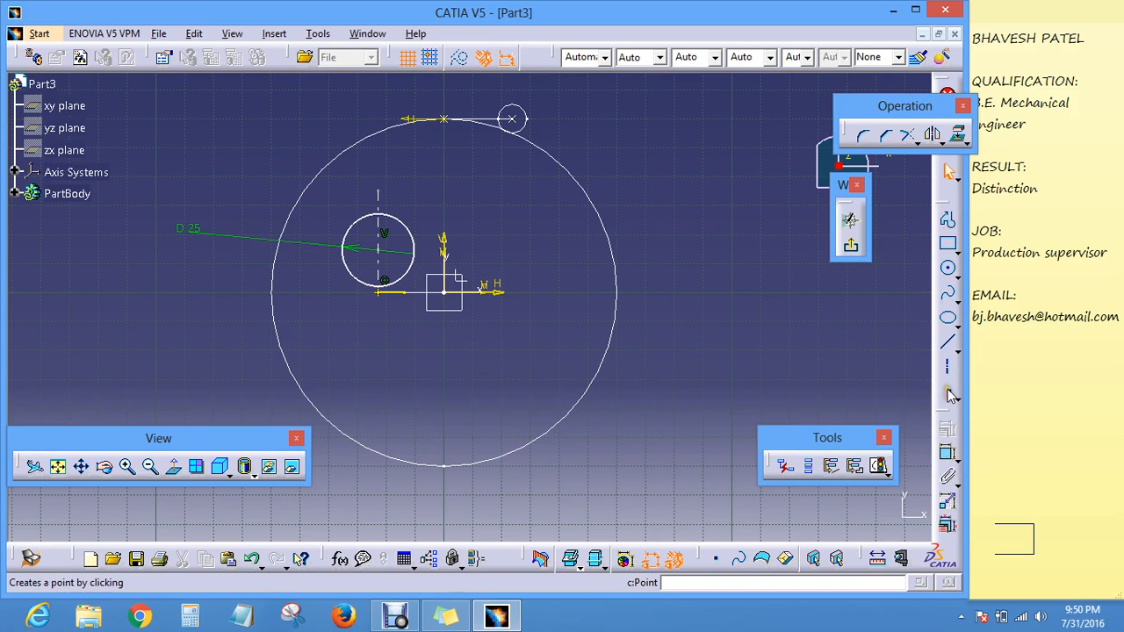
{"action": "left_click", "coordinate": [385, 287]}
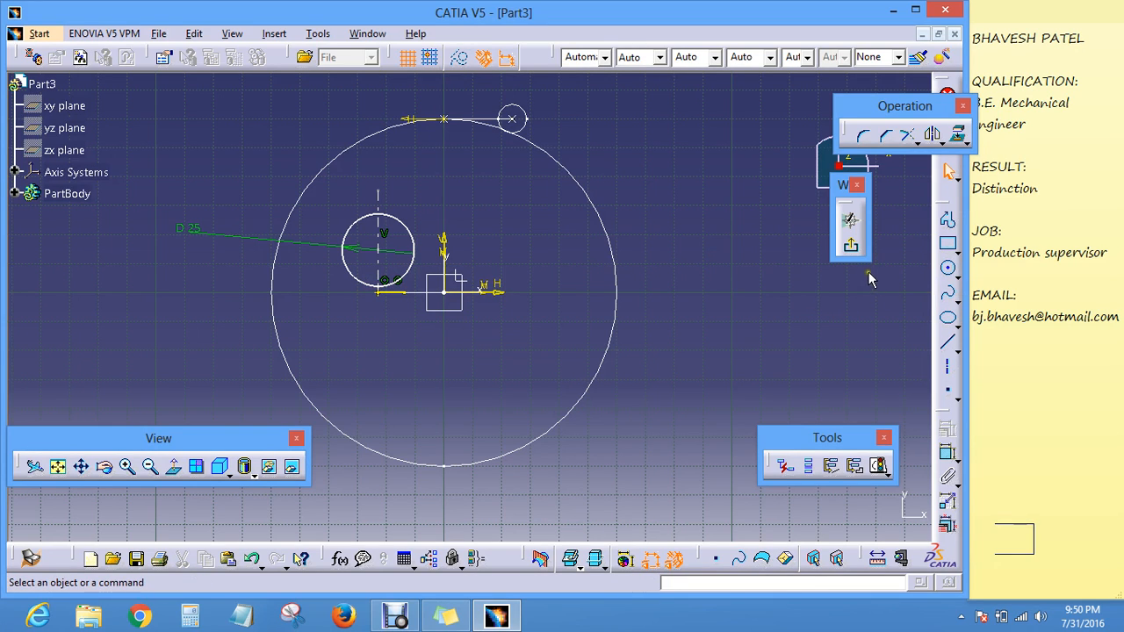
Step: Constrain the 25 mm circle to be coincident with the point at the projected line's free end
{"action": "left_click", "coordinate": [132, 470]}
{"action": "middle_click_drag", "start_coordinate": [316, 308], "coordinate": [357, 350]}
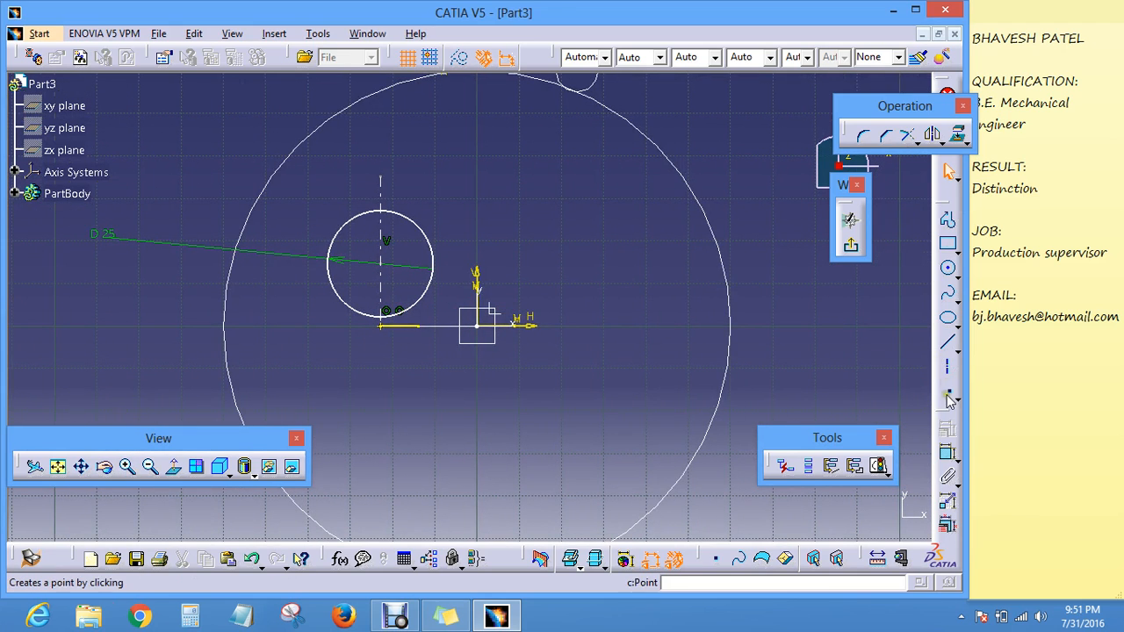
{"action": "left_click", "coordinate": [947, 453]}
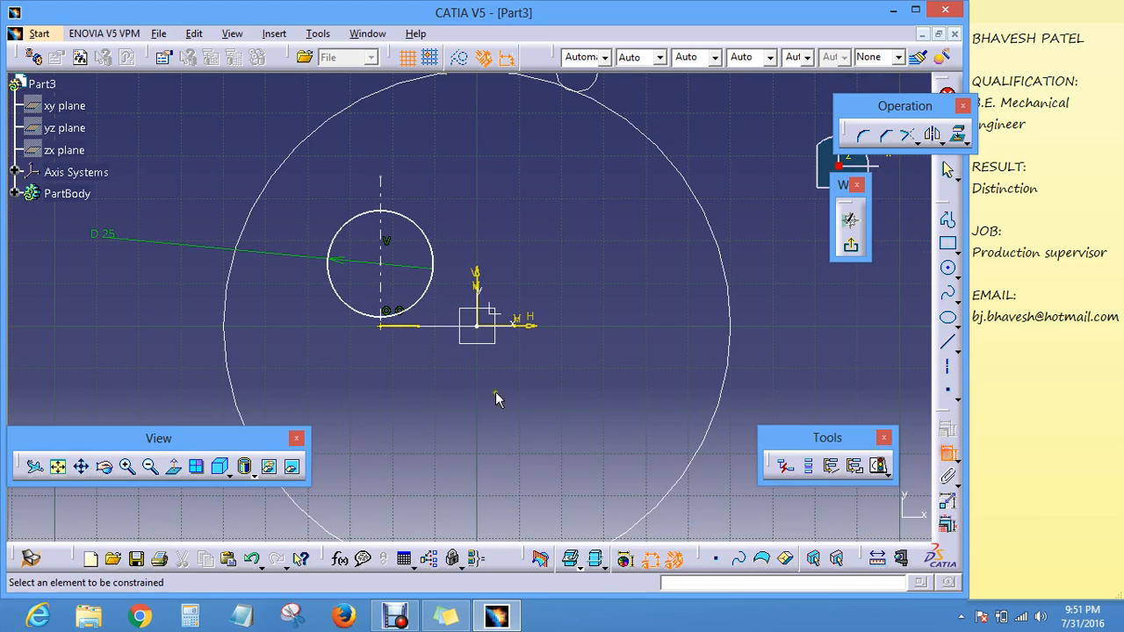
{"action": "left_click", "coordinate": [384, 327]}
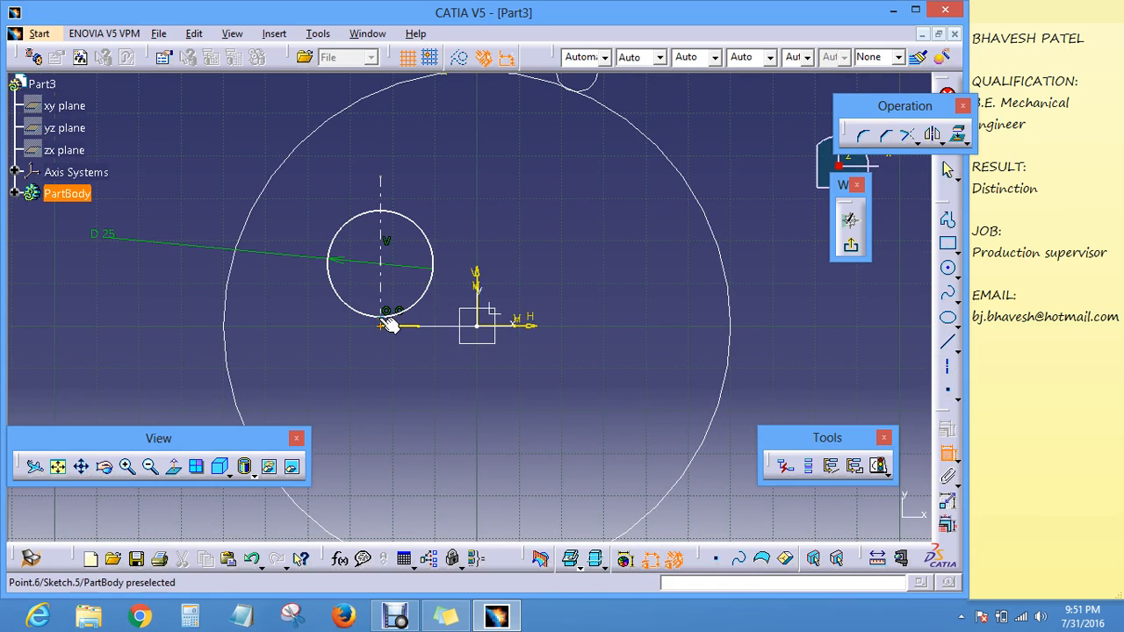
{"action": "left_click", "coordinate": [387, 317]}
{"action": "right_click", "coordinate": [366, 349]}
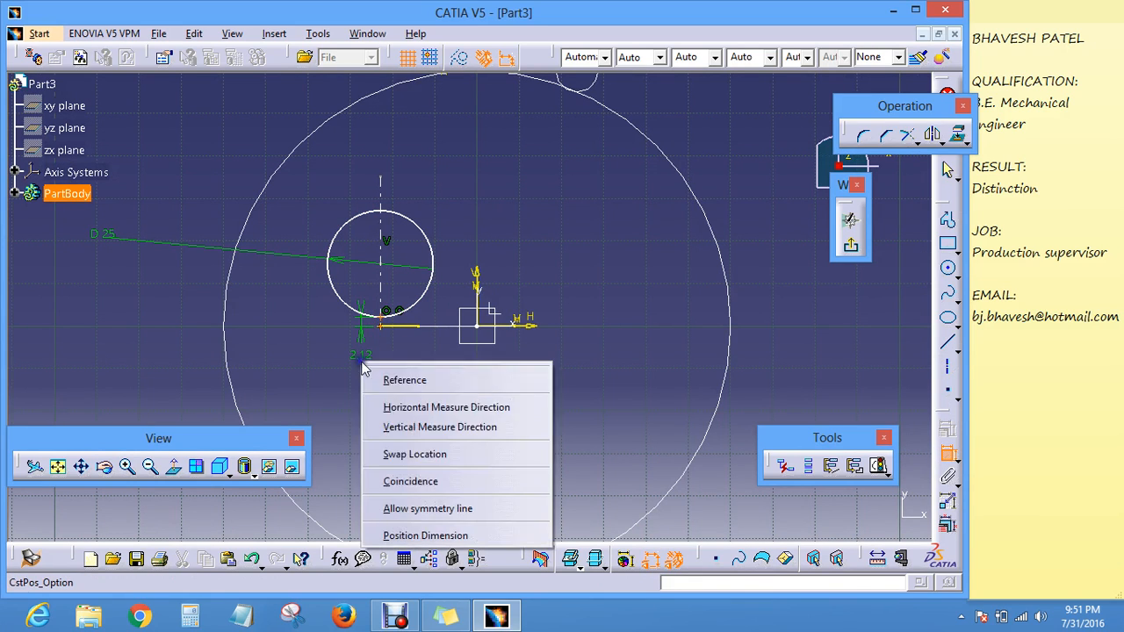
{"action": "left_click", "coordinate": [419, 479]}
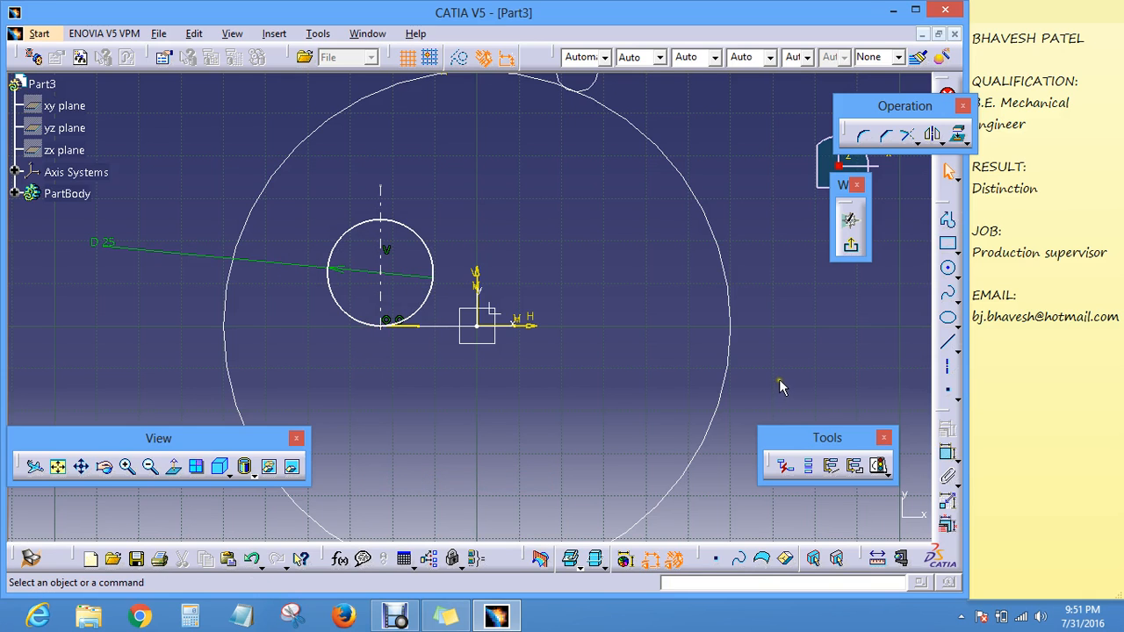
Step: Draw a horizontal line about 5.4 mm long leftward from the point at the top of the large circle
{"action": "middle_click_drag", "start_coordinate": [465, 205], "coordinate": [484, 257]}
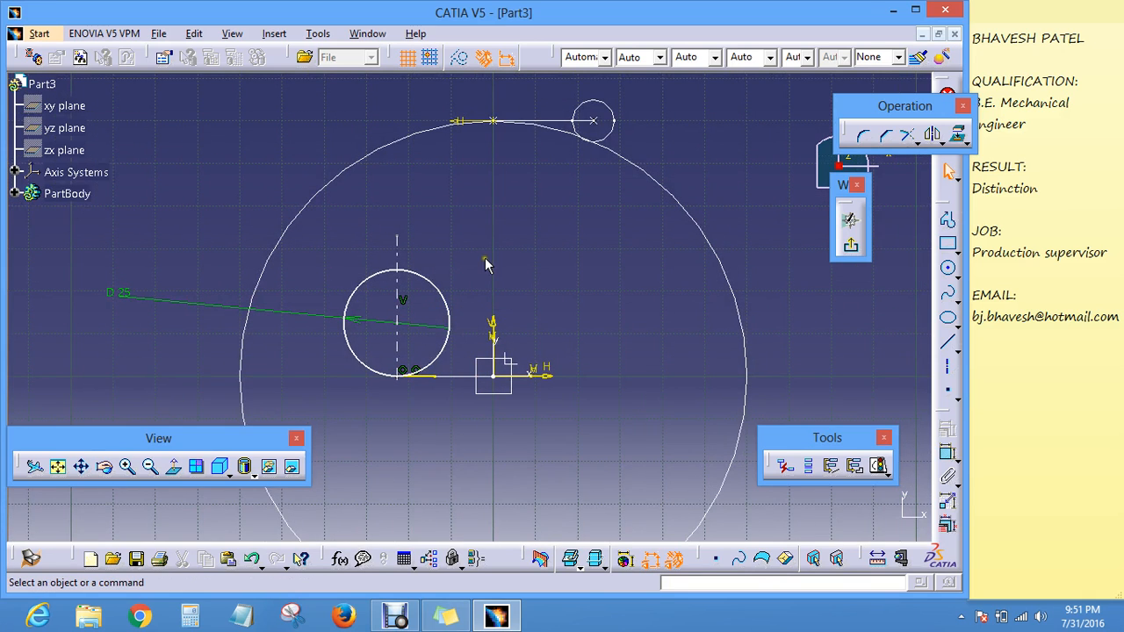
{"action": "left_click", "coordinate": [947, 342]}
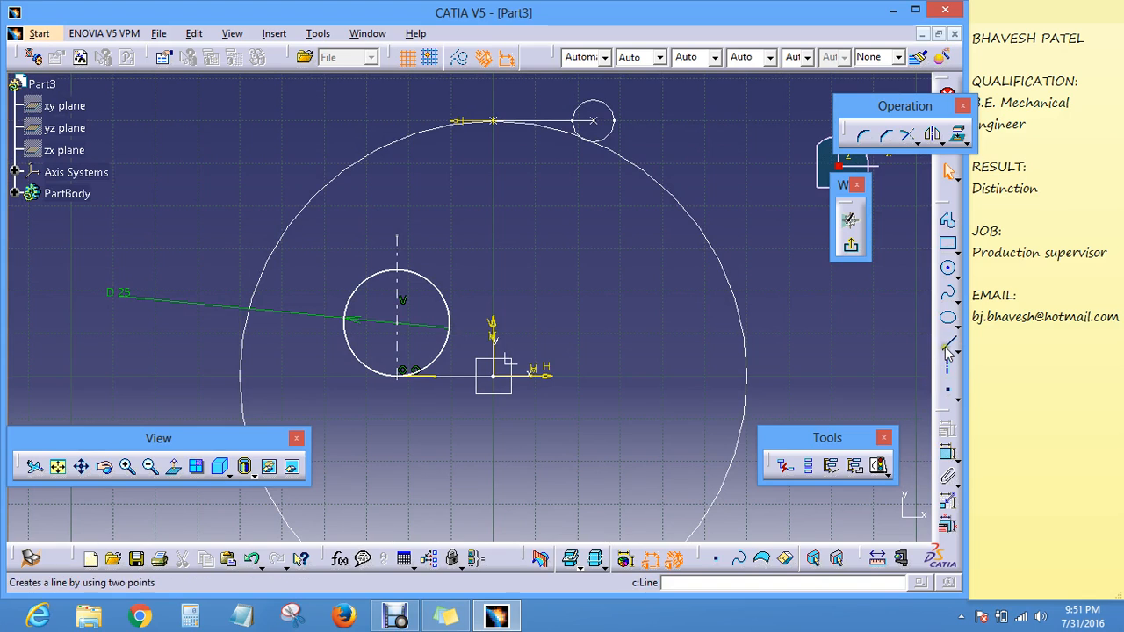
{"action": "left_click", "coordinate": [495, 121]}
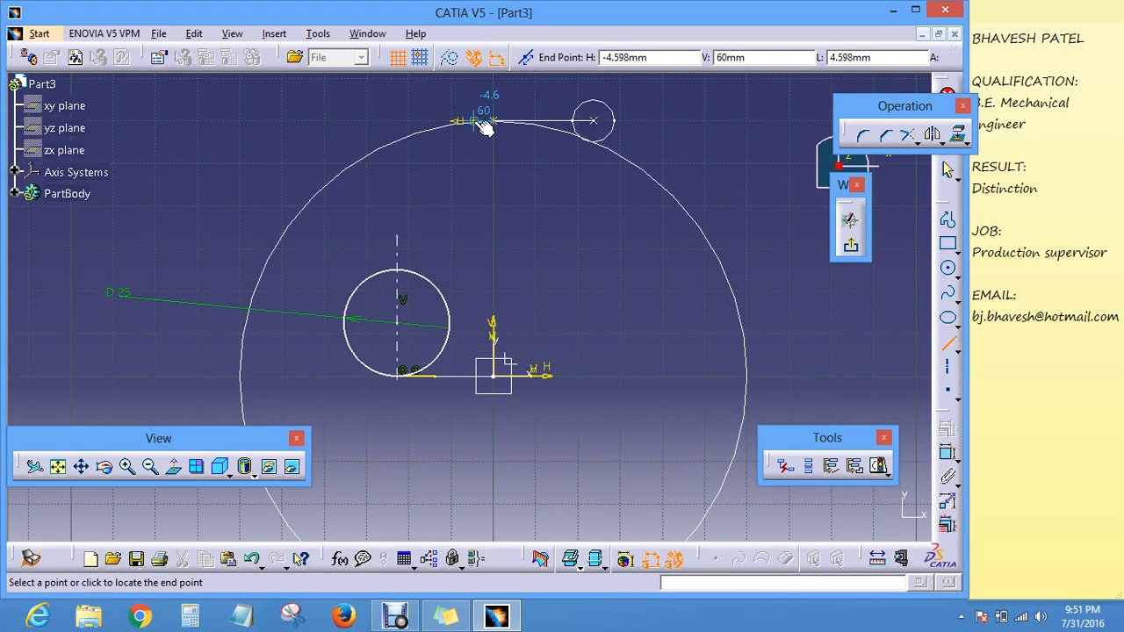
{"action": "left_click", "coordinate": [487, 126]}
{"action": "left_click", "coordinate": [499, 198]}
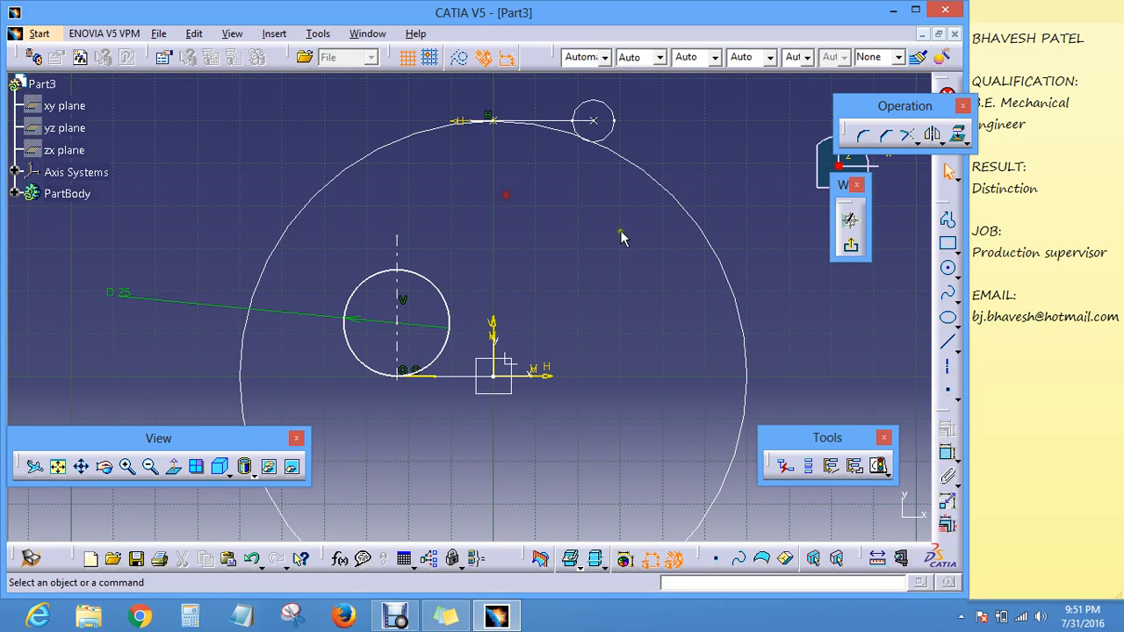
Step: Dimension the short horizontal line's length as 6 mm
{"action": "left_click", "coordinate": [945, 453]}
{"action": "left_click", "coordinate": [488, 119]}
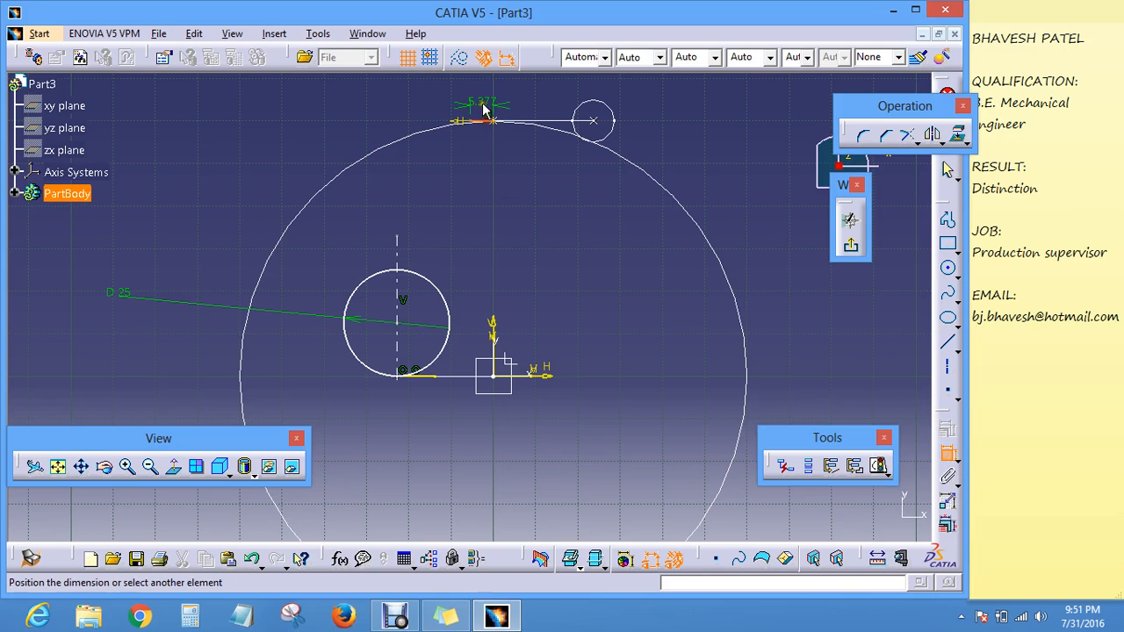
{"action": "left_click", "coordinate": [482, 105]}
{"action": "double_click", "coordinate": [486, 98]}
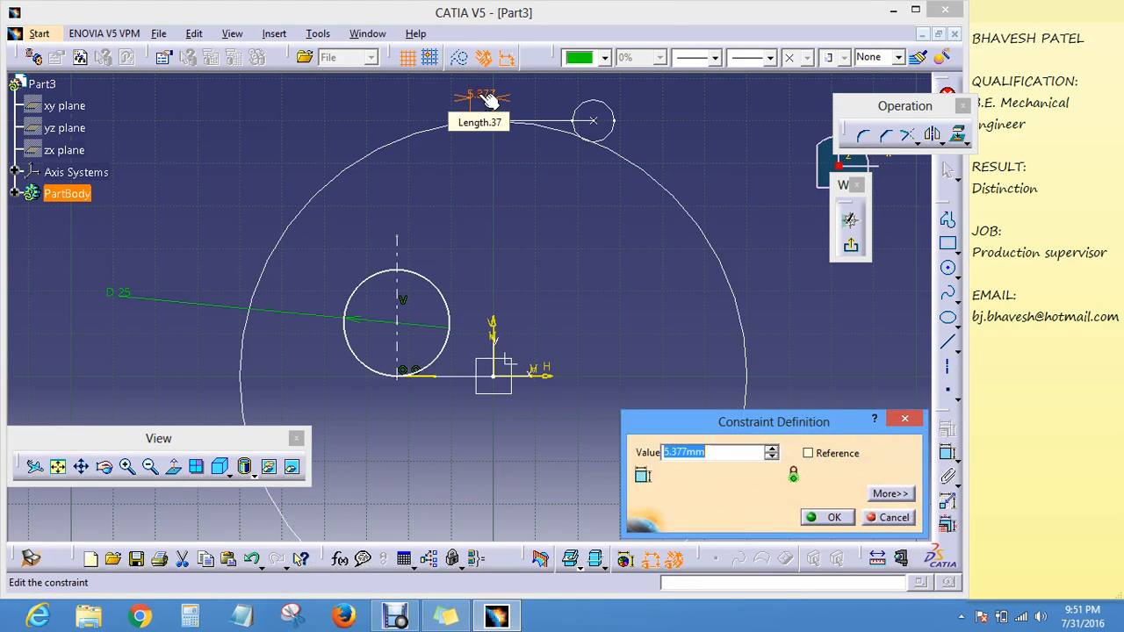
{"action": "type", "text": "6"}
{"action": "key", "text": "Return"}
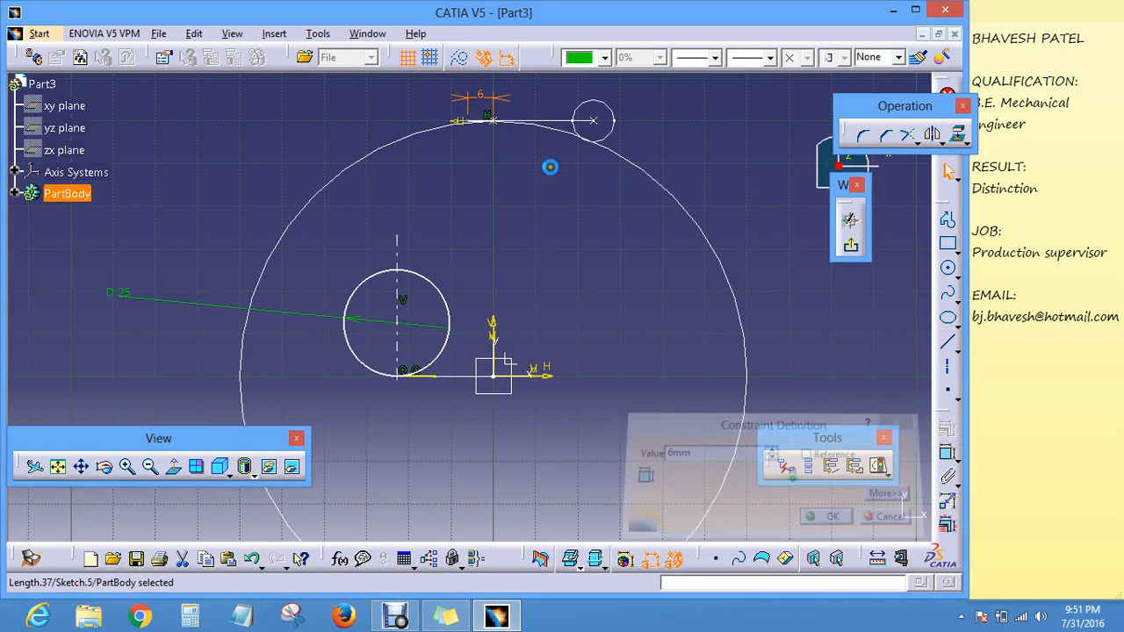
{"action": "left_click", "coordinate": [725, 166]}
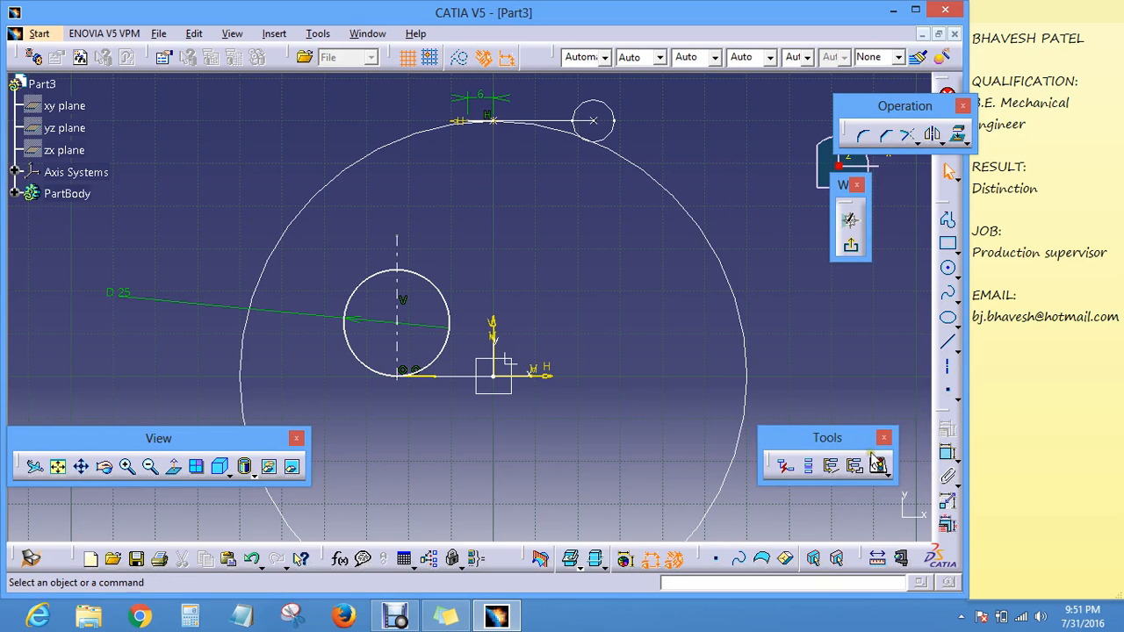
Step: Draw a second circle about 25 mm in diameter just below and left of the 6 mm line's free end
{"action": "left_click", "coordinate": [127, 467]}
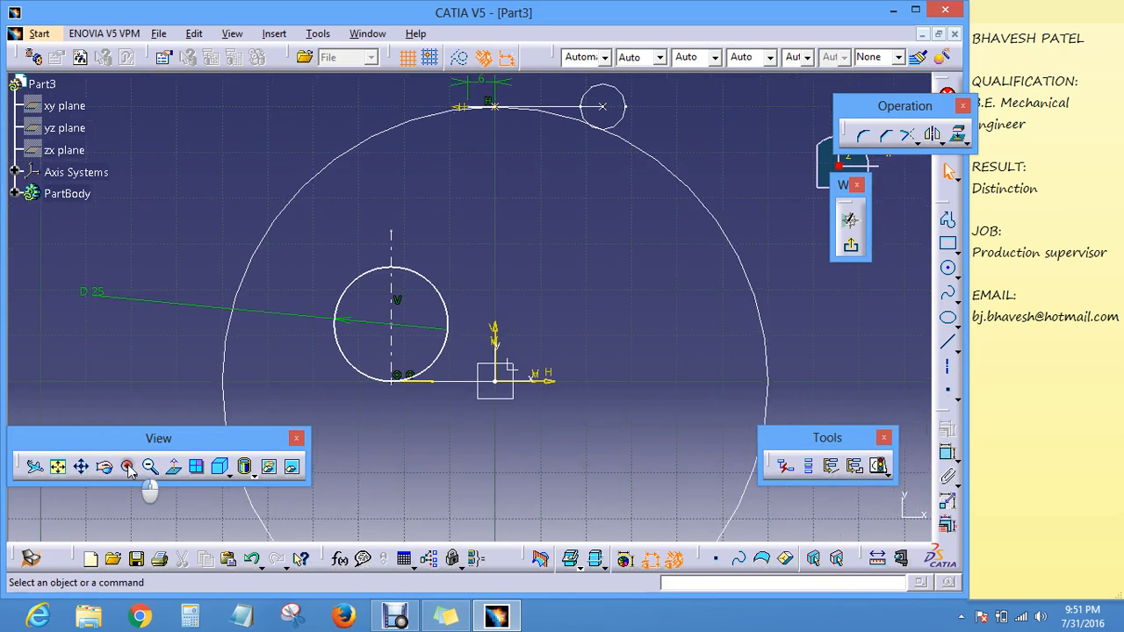
{"action": "mouse_move", "coordinate": [390, 255]}
{"action": "middle_mouse_down"}
{"action": "mouse_move", "coordinate": [402, 424]}
{"action": "mouse_move", "coordinate": [440, 296]}
{"action": "mouse_move", "coordinate": [462, 301]}
{"action": "middle_mouse_up"}
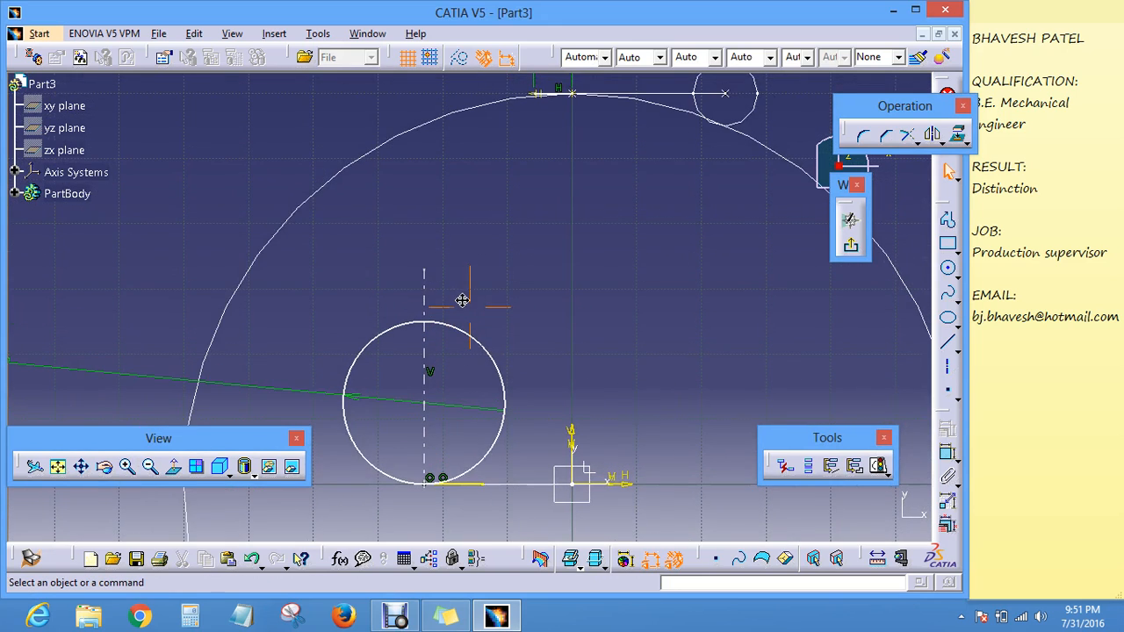
{"action": "left_click", "coordinate": [948, 268]}
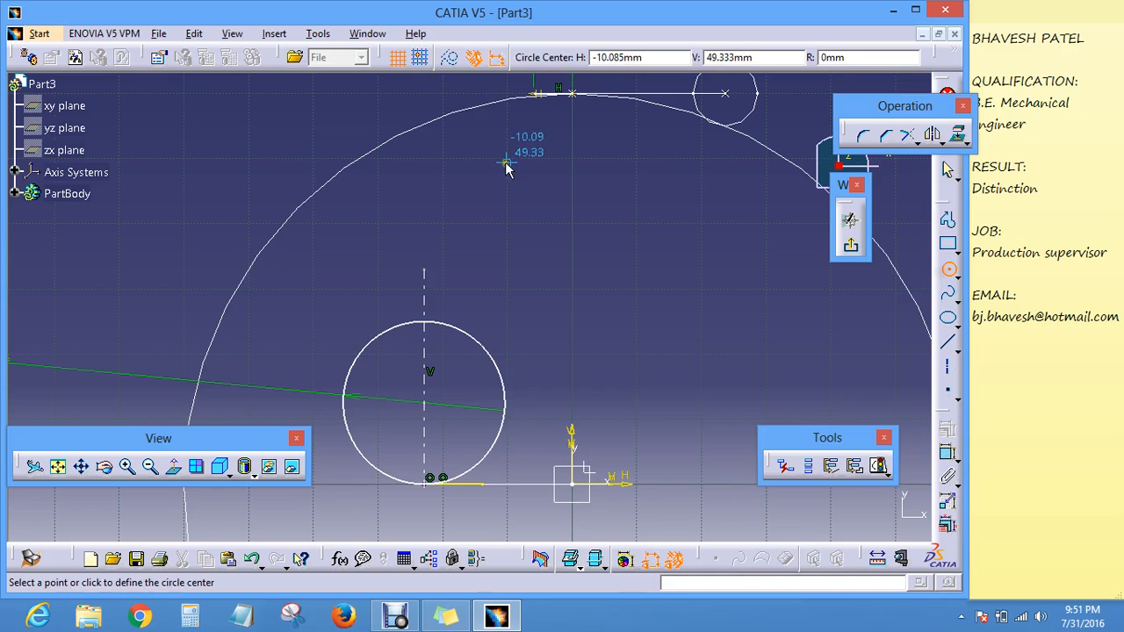
{"action": "left_click", "coordinate": [493, 175]}
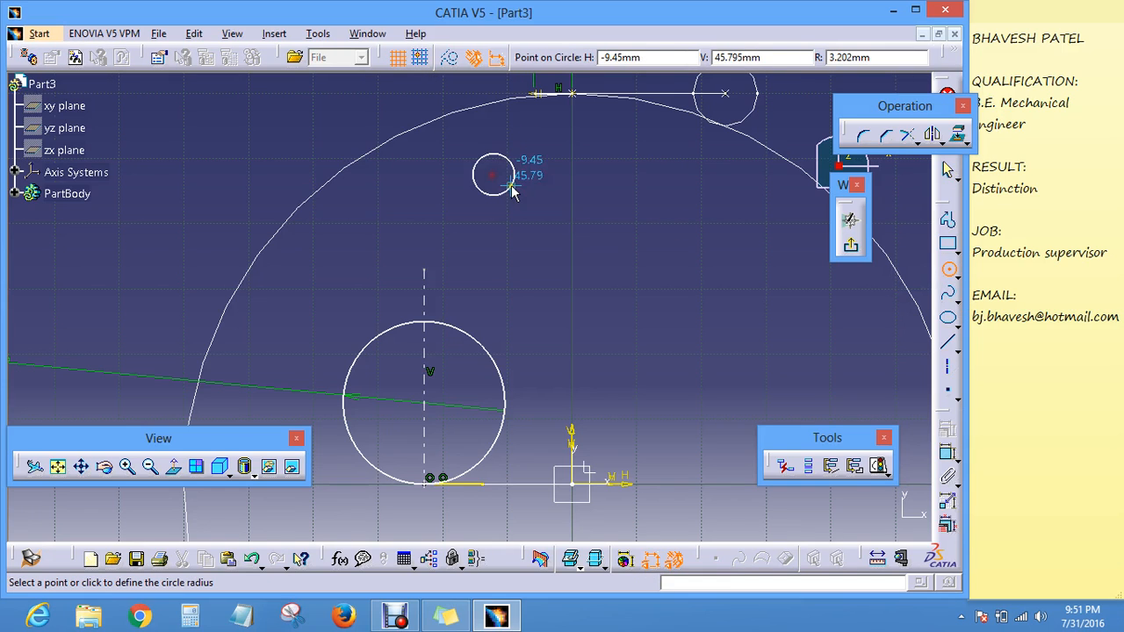
{"action": "left_click", "coordinate": [565, 220]}
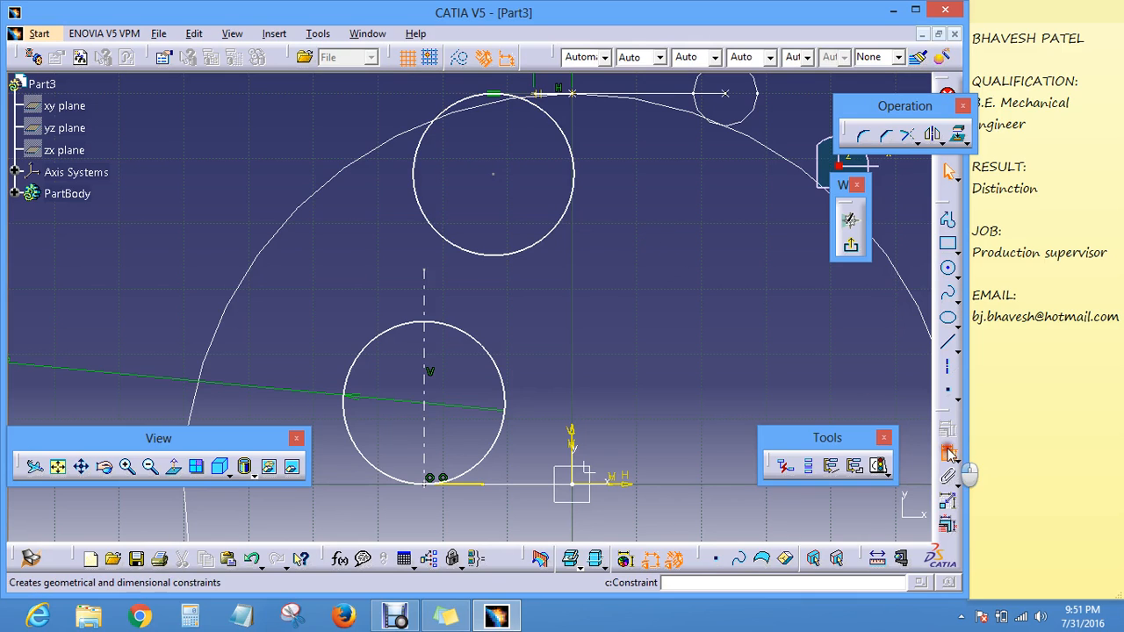
Step: Dimension the upper circle's diameter as 25 mm
{"action": "left_click", "coordinate": [948, 451]}
{"action": "left_click", "coordinate": [624, 265]}
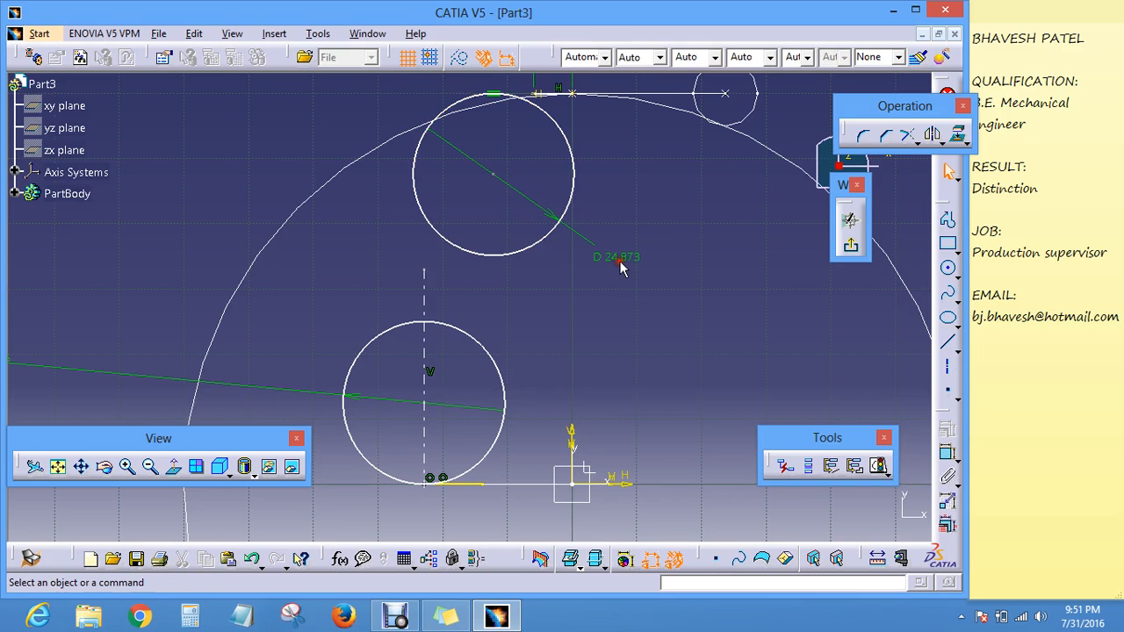
{"action": "double_click", "coordinate": [639, 263]}
{"action": "type", "text": "2"}
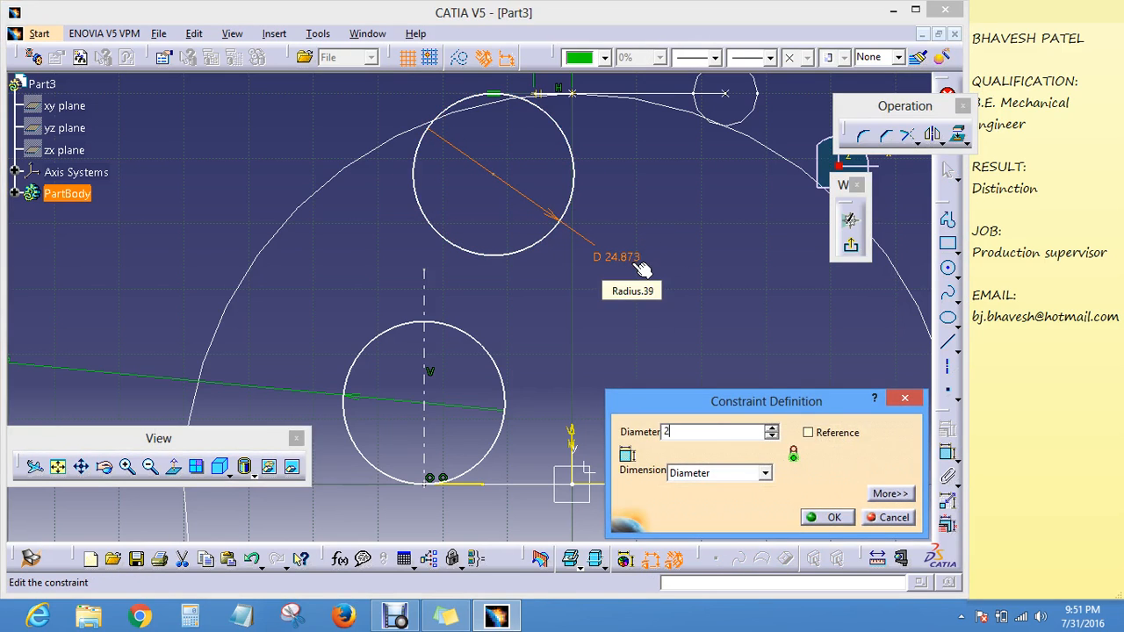
{"action": "type", "text": "5mm"}
{"action": "key", "text": "Return"}
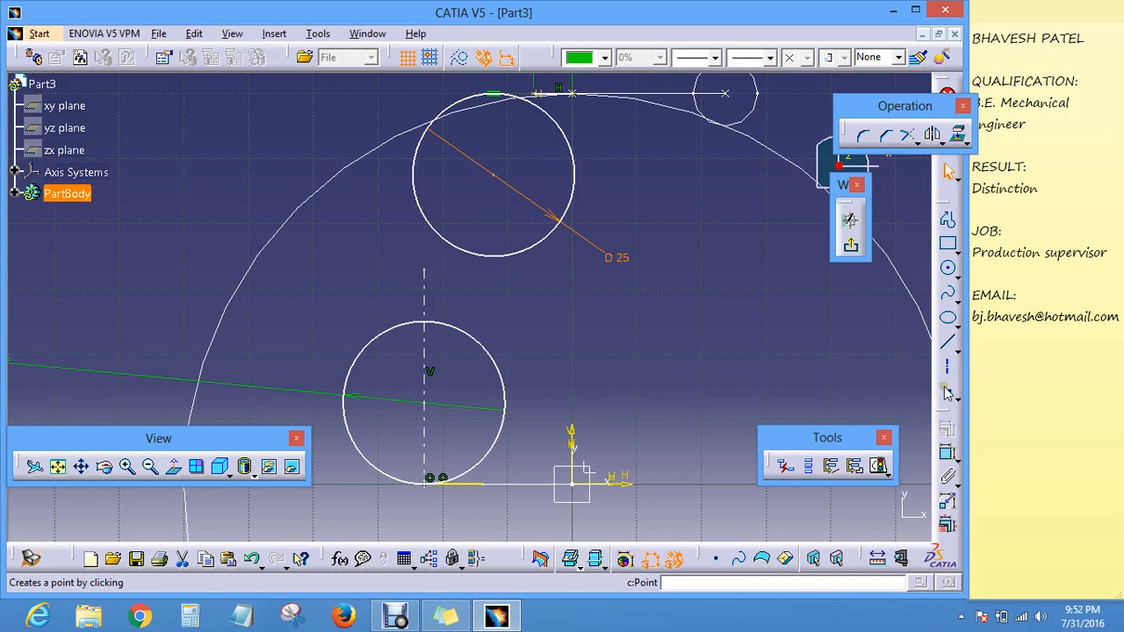
Step: Draw a near-vertical axis line through the upper circle, from above its top to below its lower edge
{"action": "left_click", "coordinate": [947, 342]}
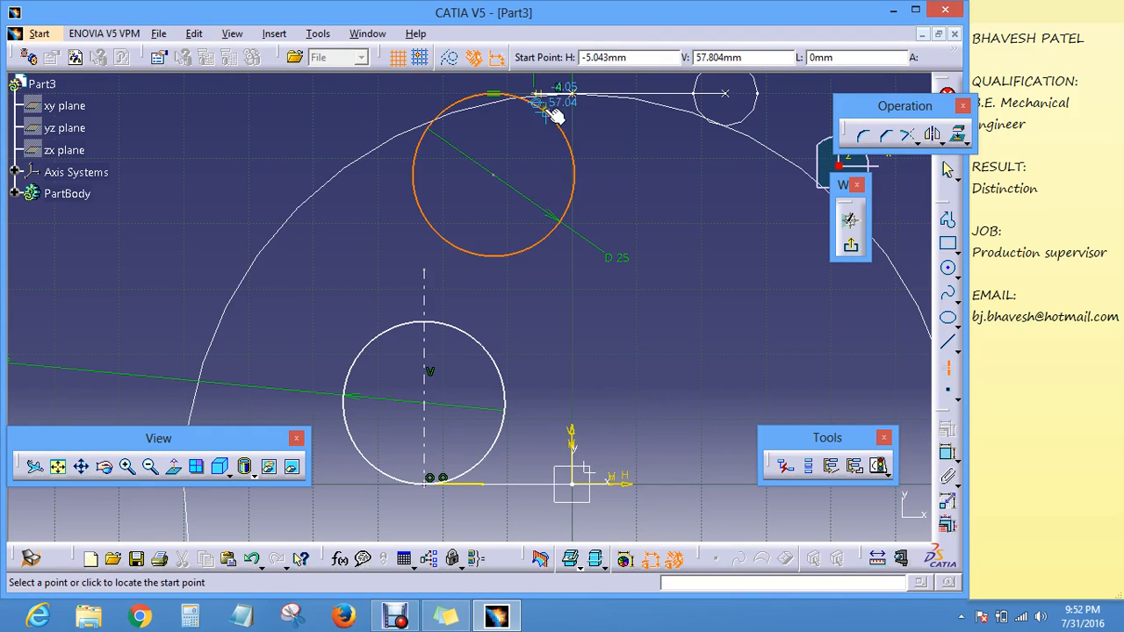
{"action": "left_click", "coordinate": [495, 88]}
{"action": "left_click", "coordinate": [500, 286]}
{"action": "left_click", "coordinate": [703, 225]}
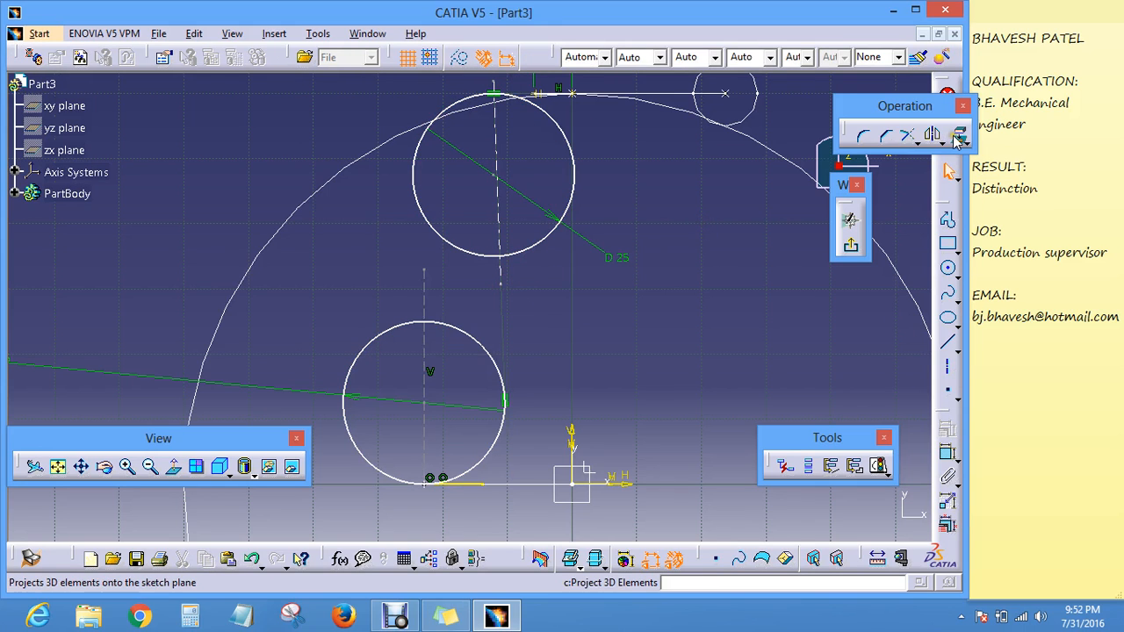
Step: Place a point where the axis line crosses the top of the upper circle
{"action": "left_click", "coordinate": [941, 139]}
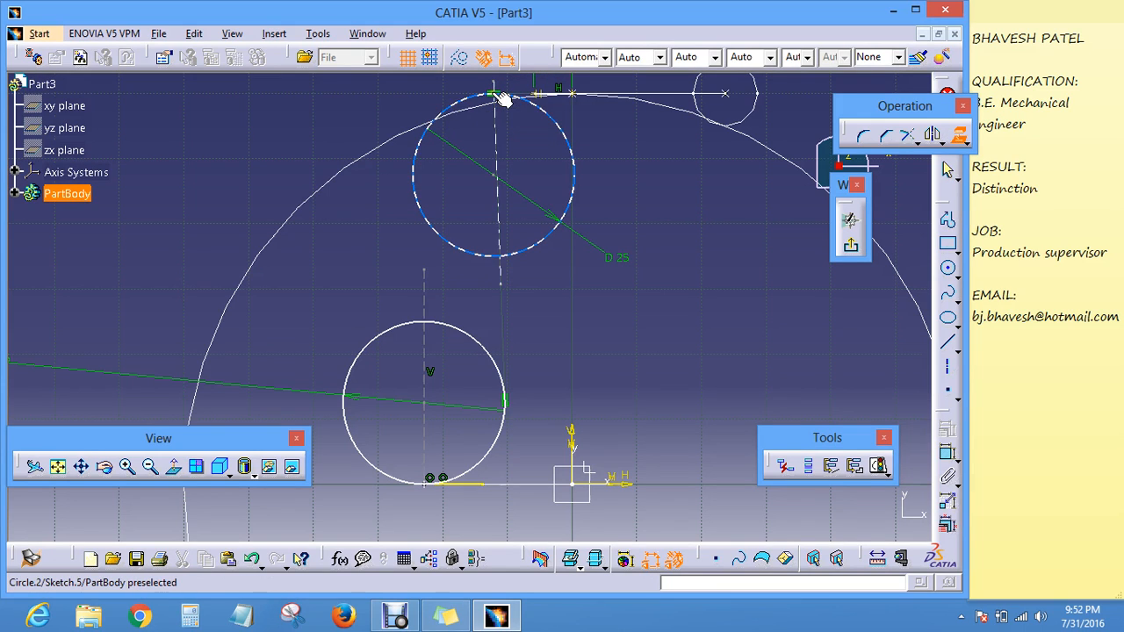
{"action": "left_click", "coordinate": [503, 98]}
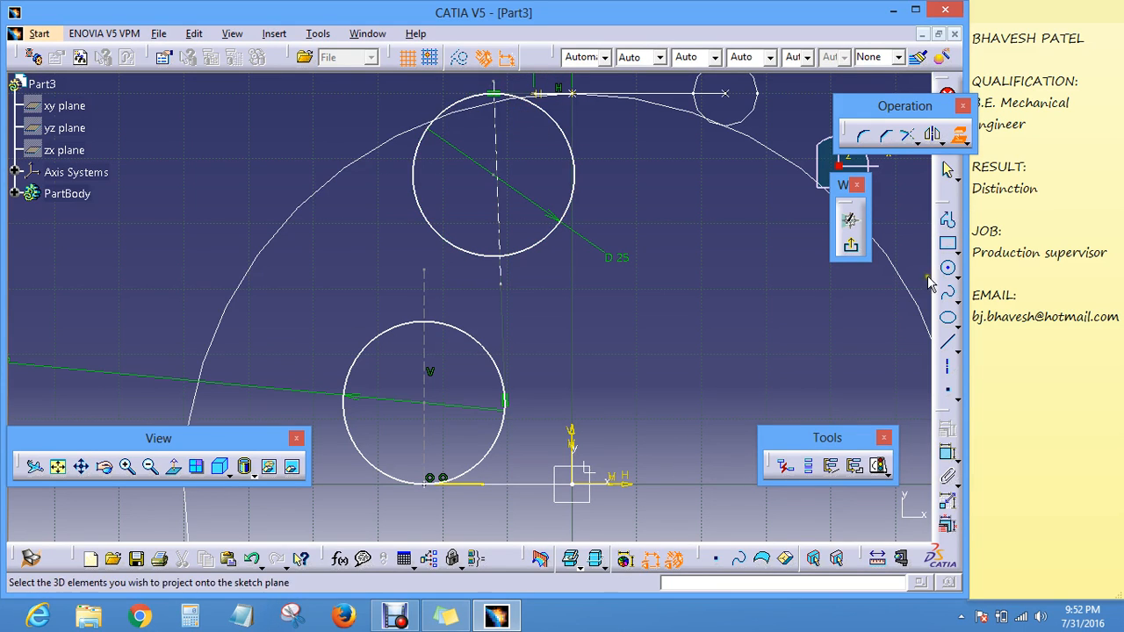
{"action": "left_click", "coordinate": [944, 386]}
{"action": "left_click", "coordinate": [947, 392]}
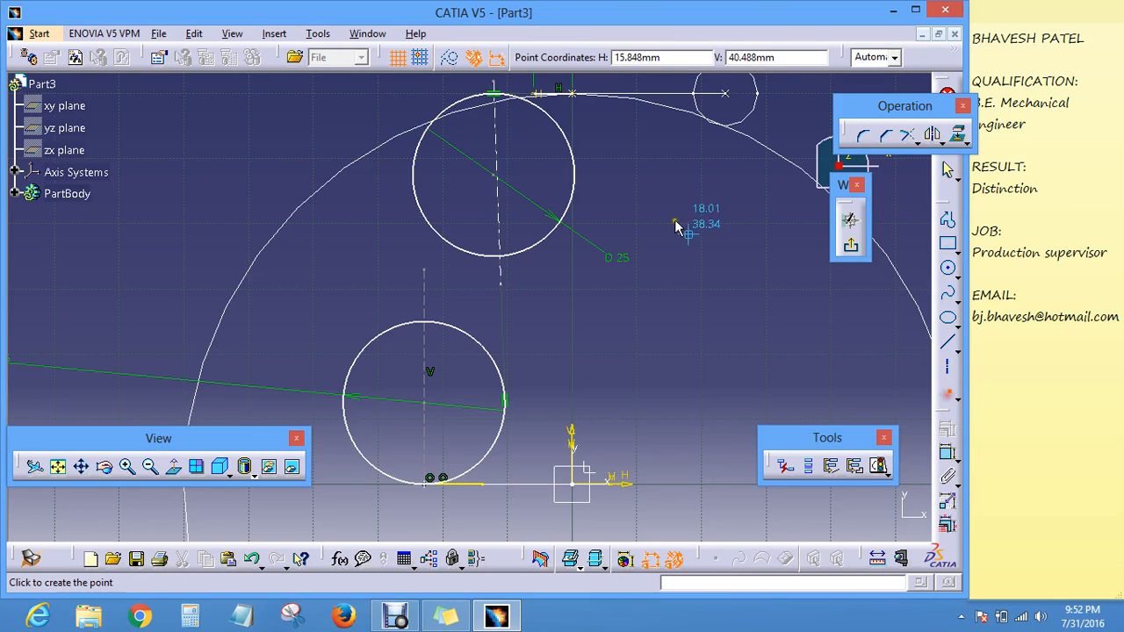
{"action": "left_click", "coordinate": [500, 93]}
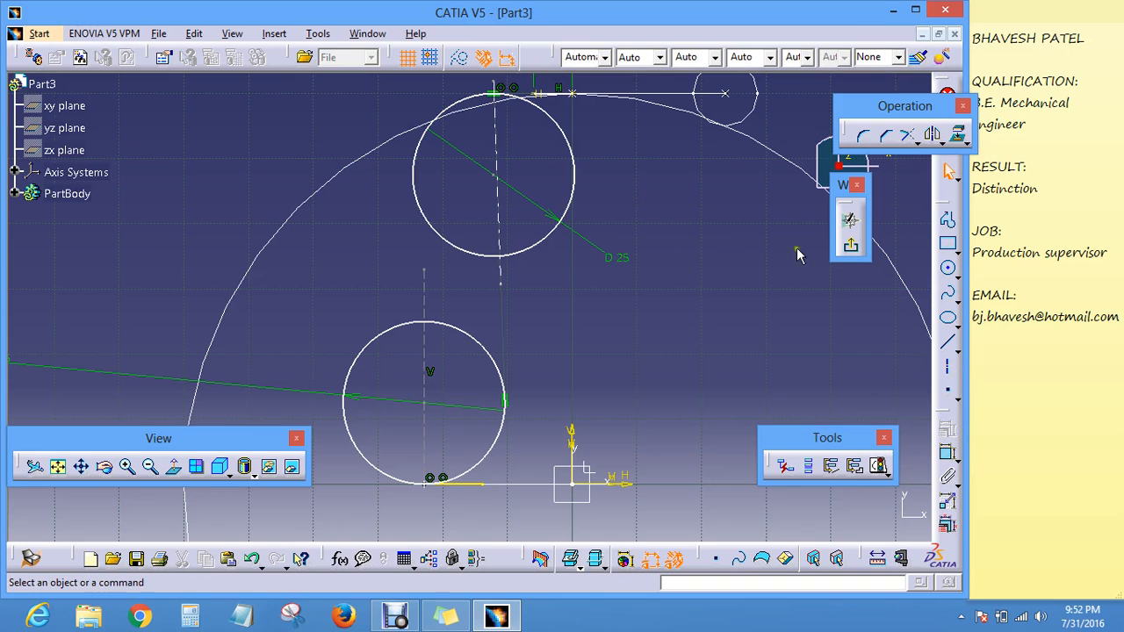
Step: Constrain the point on top of the upper circle to be coincident with the 6 mm line's free end
{"action": "left_click", "coordinate": [947, 453]}
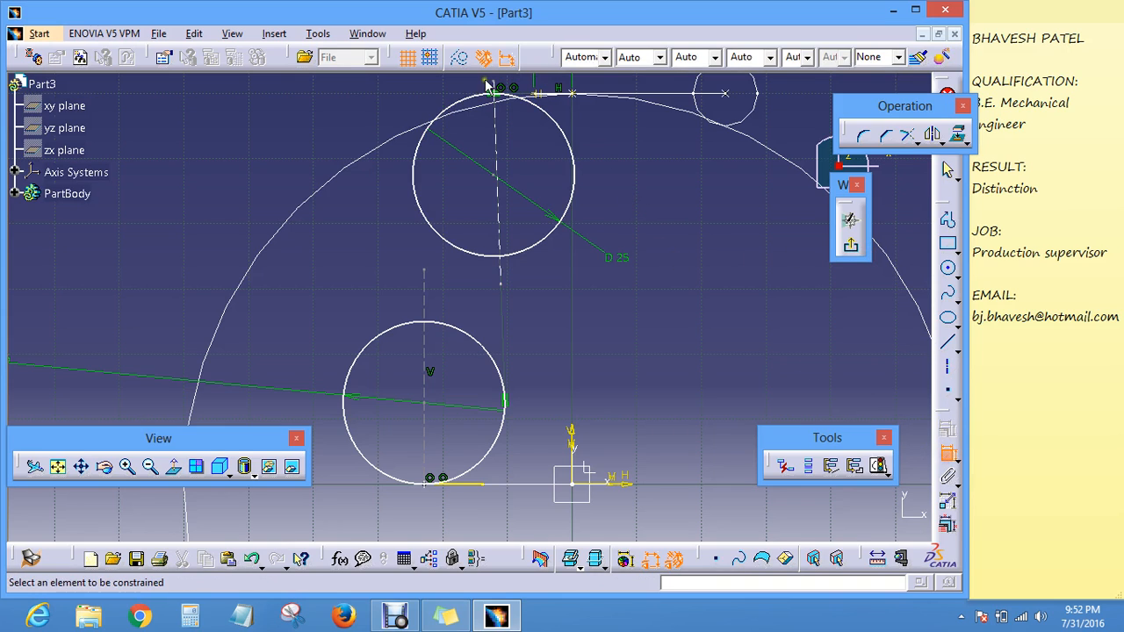
{"action": "left_click", "coordinate": [499, 92]}
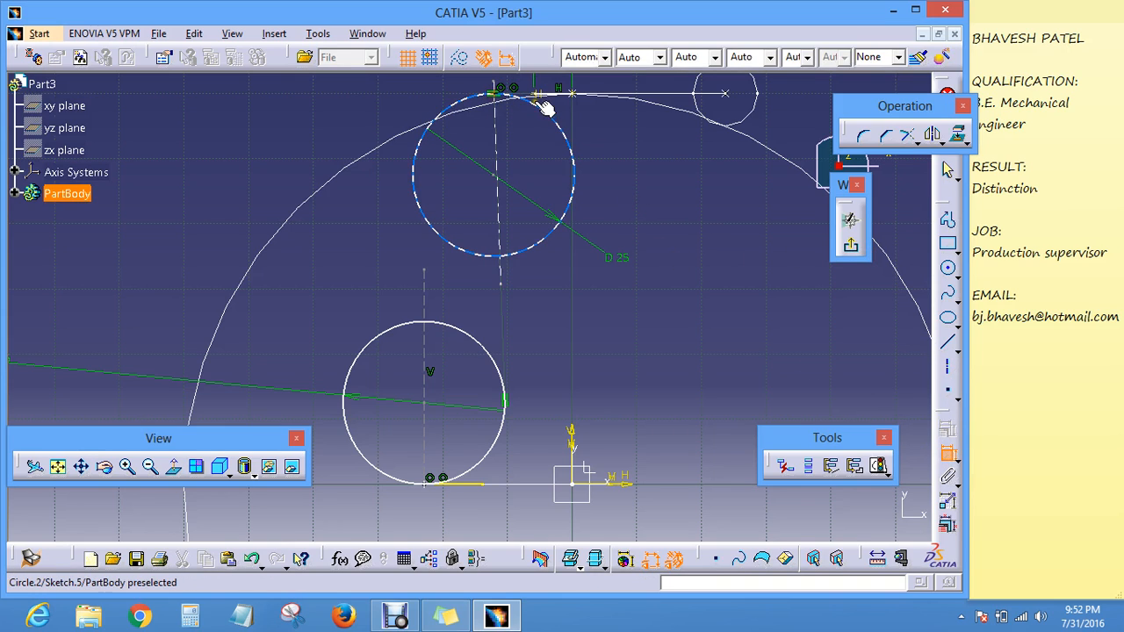
{"action": "left_click", "coordinate": [540, 95]}
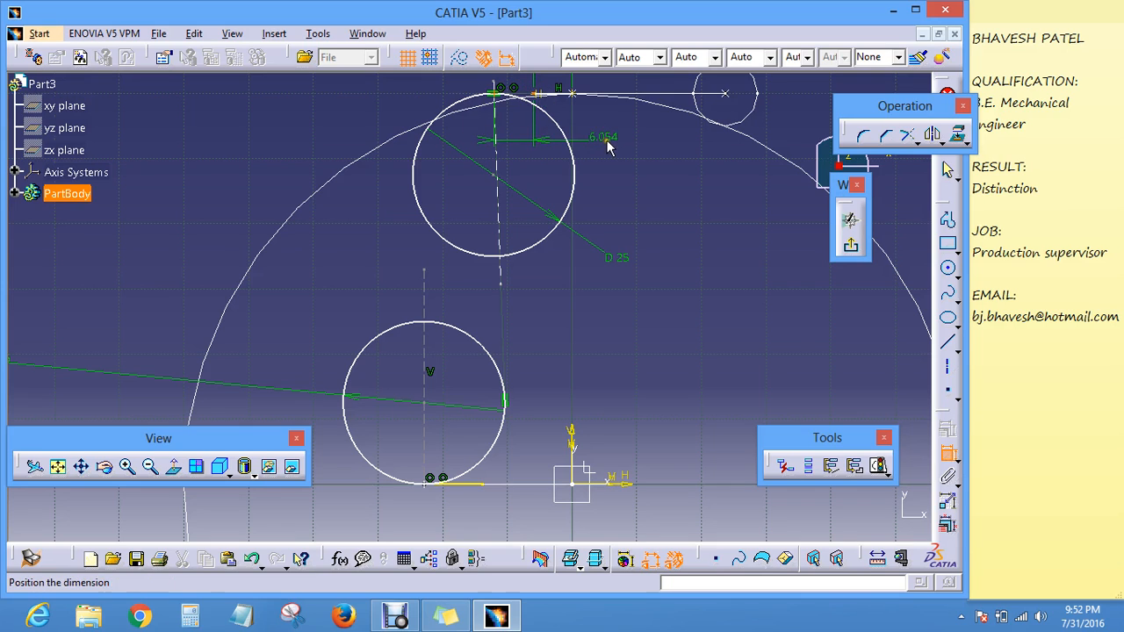
{"action": "right_click", "coordinate": [609, 152]}
{"action": "left_click", "coordinate": [702, 274]}
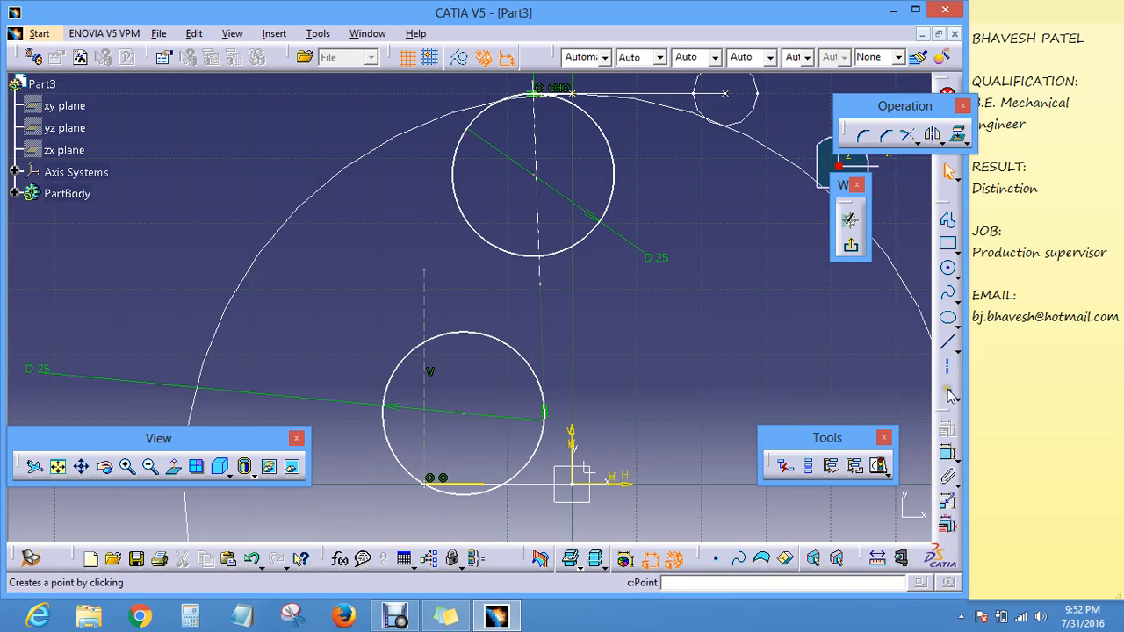
Step: Draw a slanted line left of both 25 mm circles, from level with the upper circle's top down beside the lower circle
{"action": "left_click", "coordinate": [947, 343]}
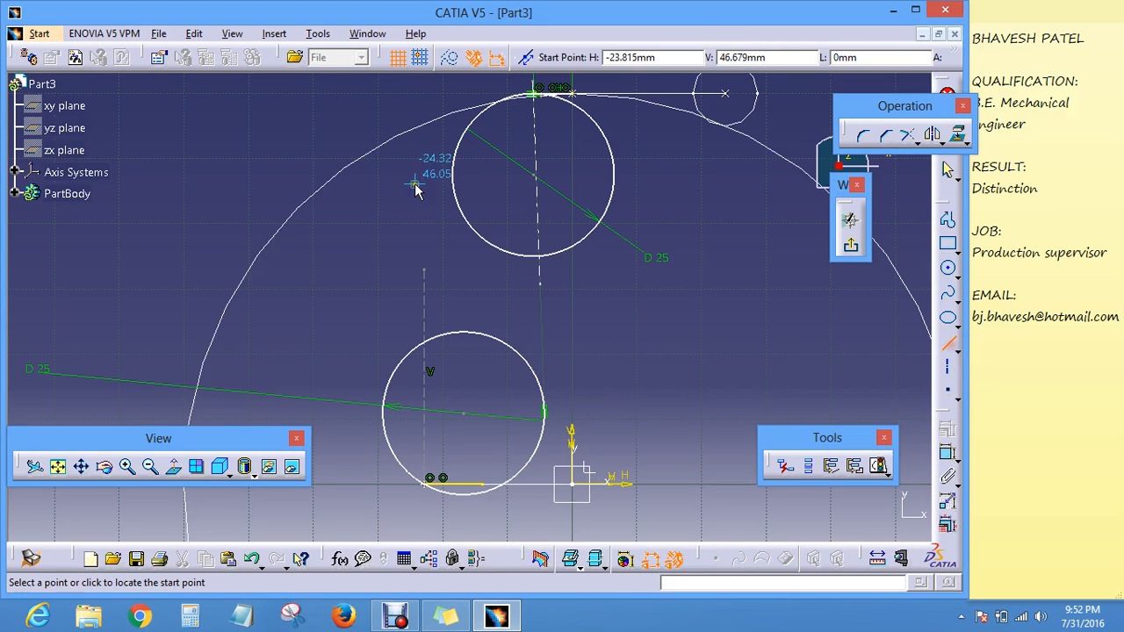
{"action": "left_click", "coordinate": [423, 90]}
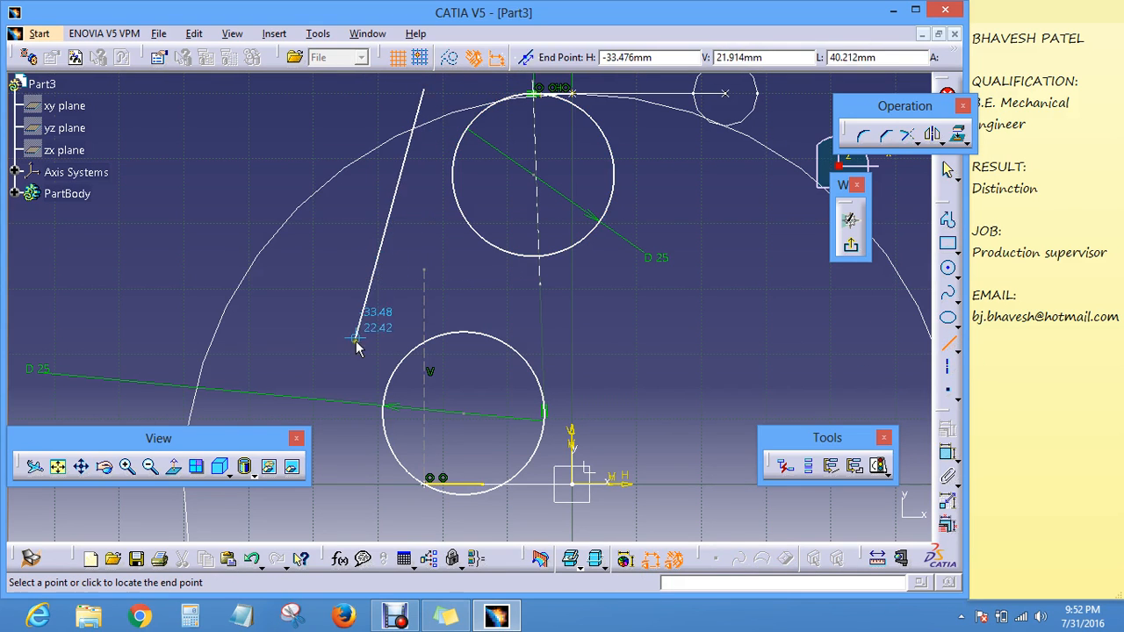
{"action": "left_click", "coordinate": [333, 431]}
{"action": "left_click", "coordinate": [774, 405]}
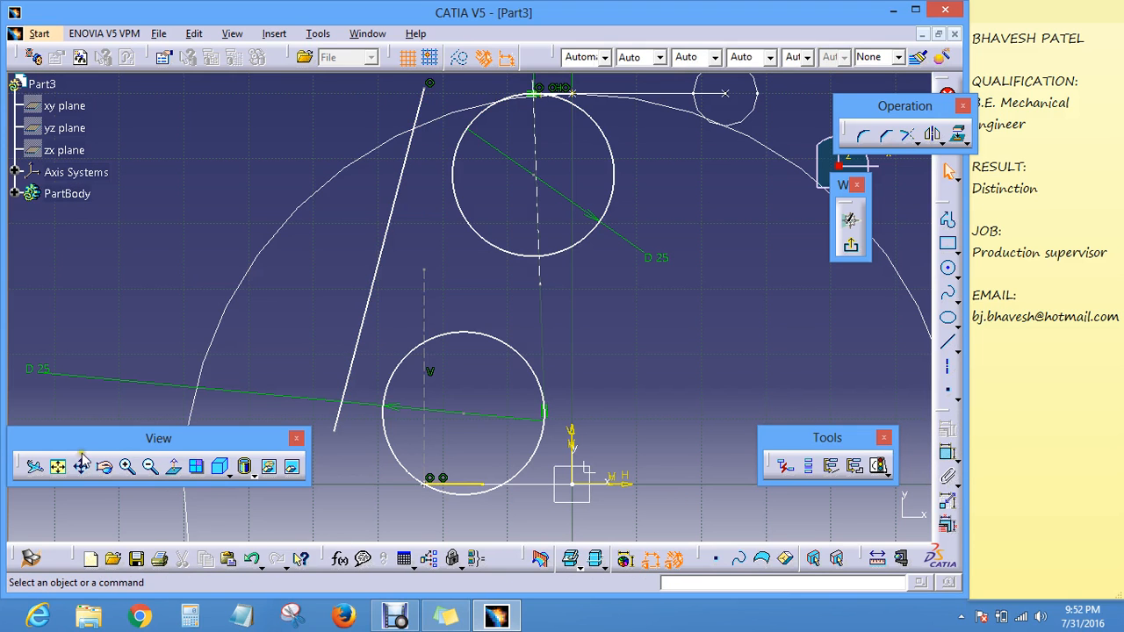
{"action": "left_click", "coordinate": [150, 466]}
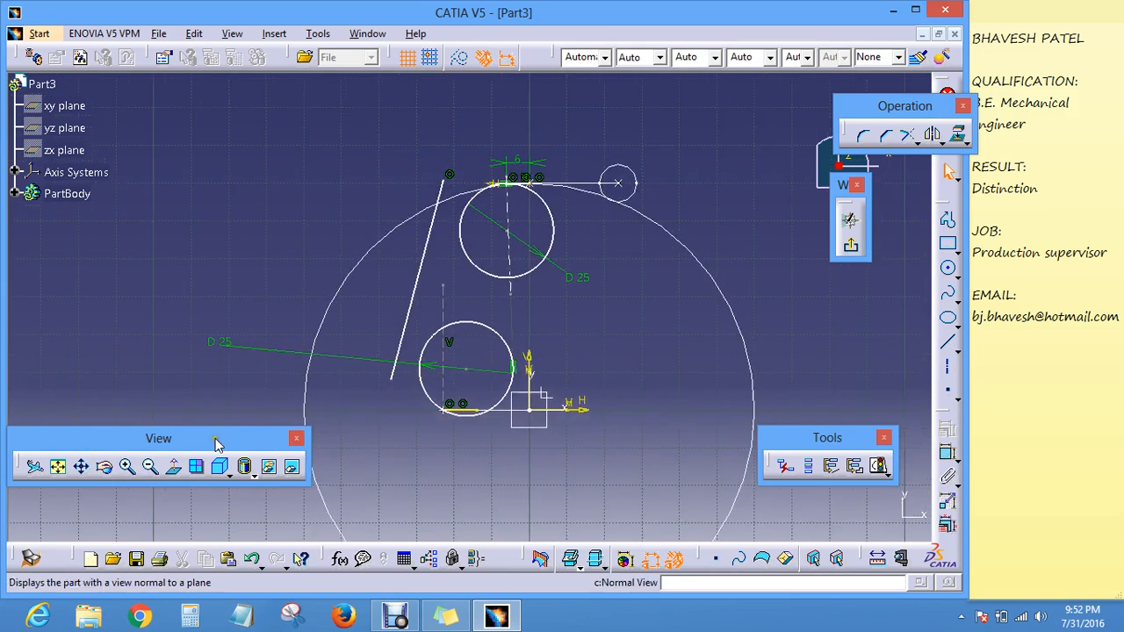
Step: Try to make the slanted line tangent to the lower 25 mm circle
{"action": "left_click", "coordinate": [948, 453]}
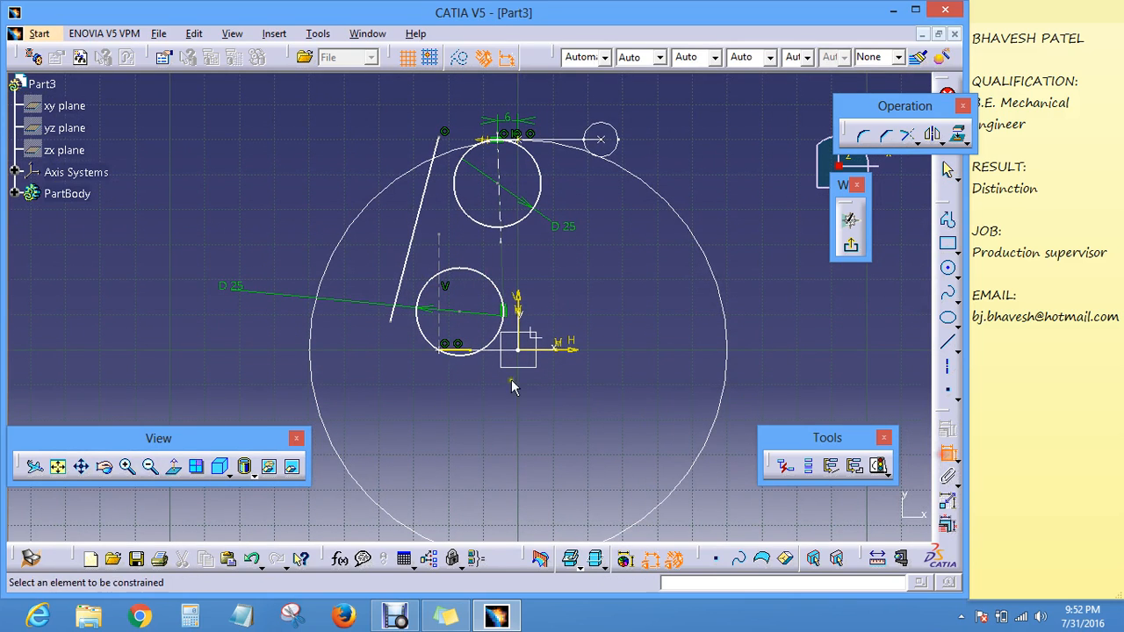
{"action": "left_click", "coordinate": [395, 298]}
{"action": "left_click", "coordinate": [427, 301]}
{"action": "right_click", "coordinate": [249, 197]}
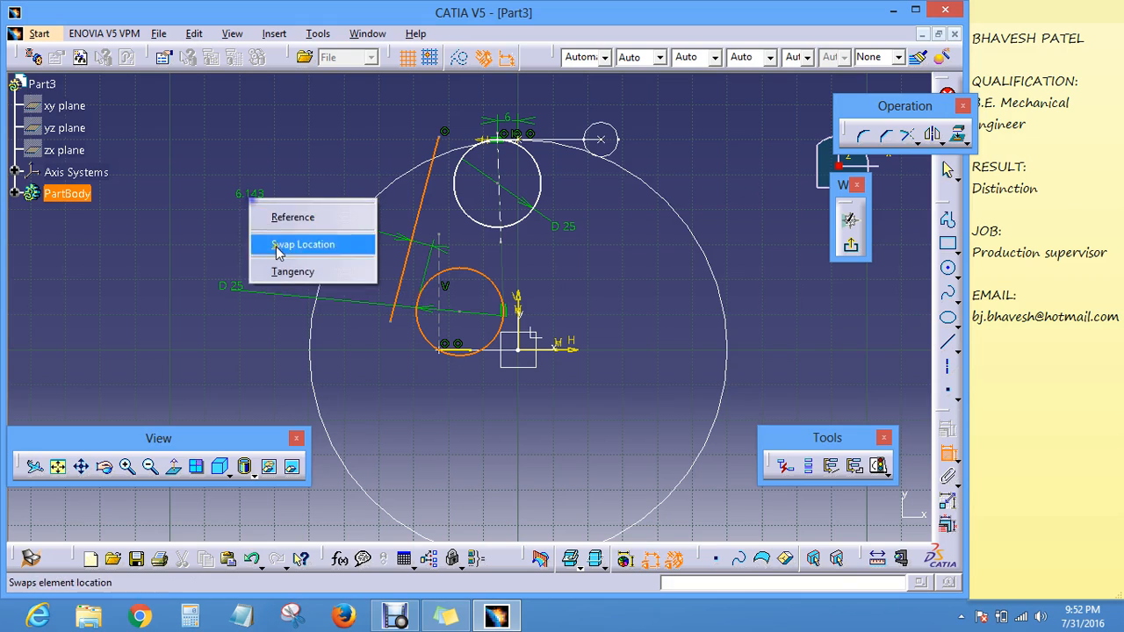
{"action": "left_click", "coordinate": [291, 273]}
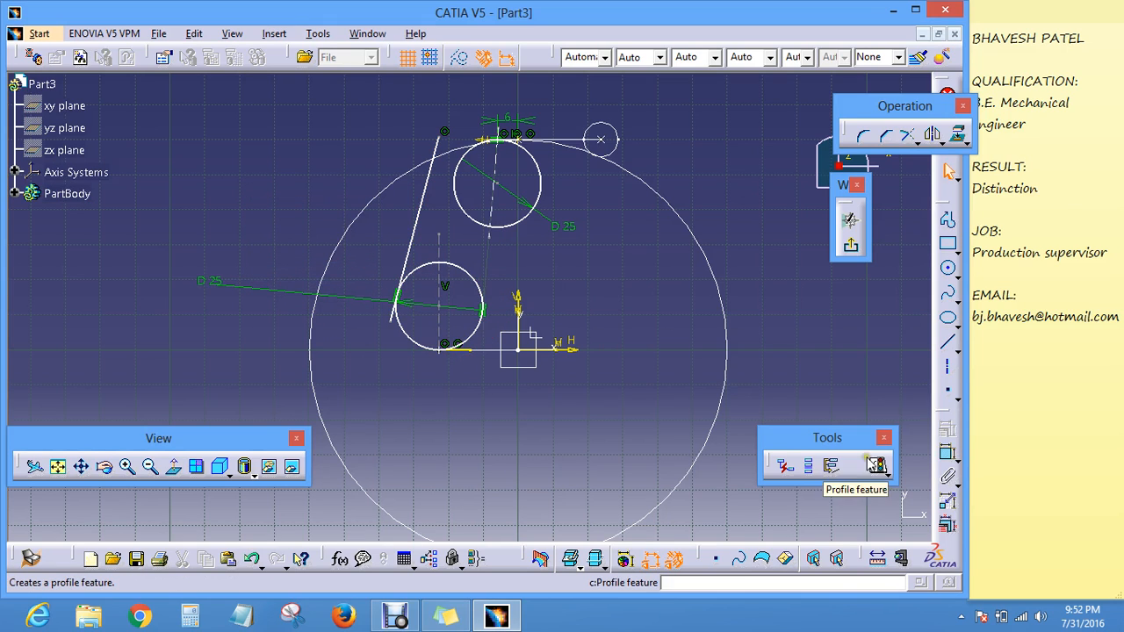
Step: Try a tangency constraint between the slanted line and the upper 25 mm circle, and undo it
{"action": "left_click", "coordinate": [943, 455]}
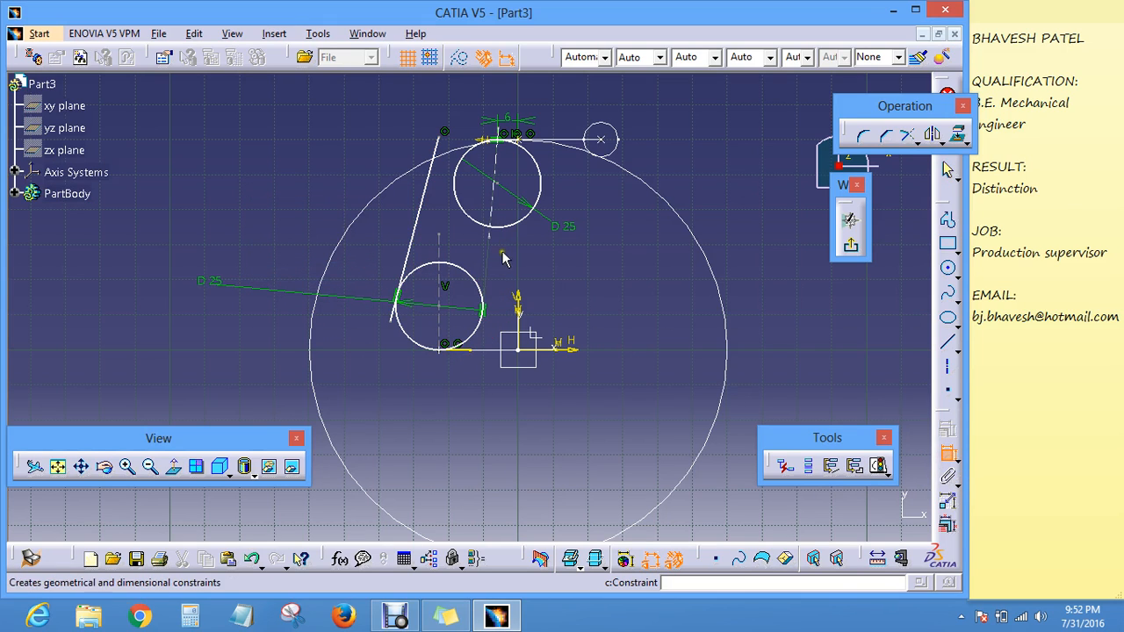
{"action": "left_click", "coordinate": [437, 186]}
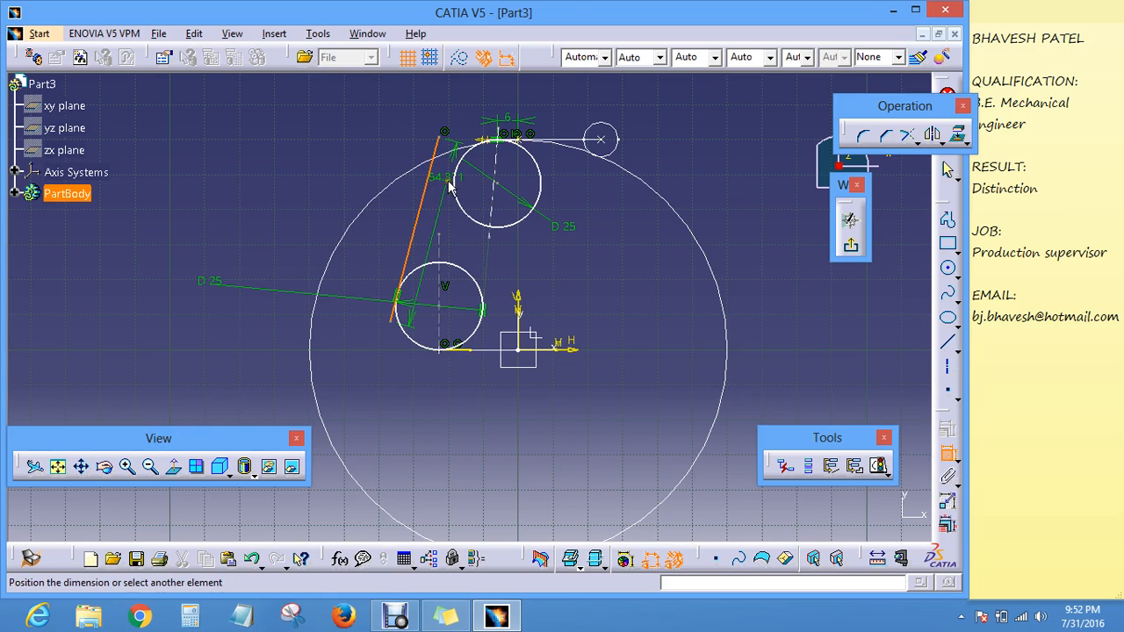
{"action": "left_click", "coordinate": [455, 179]}
{"action": "right_click", "coordinate": [350, 142]}
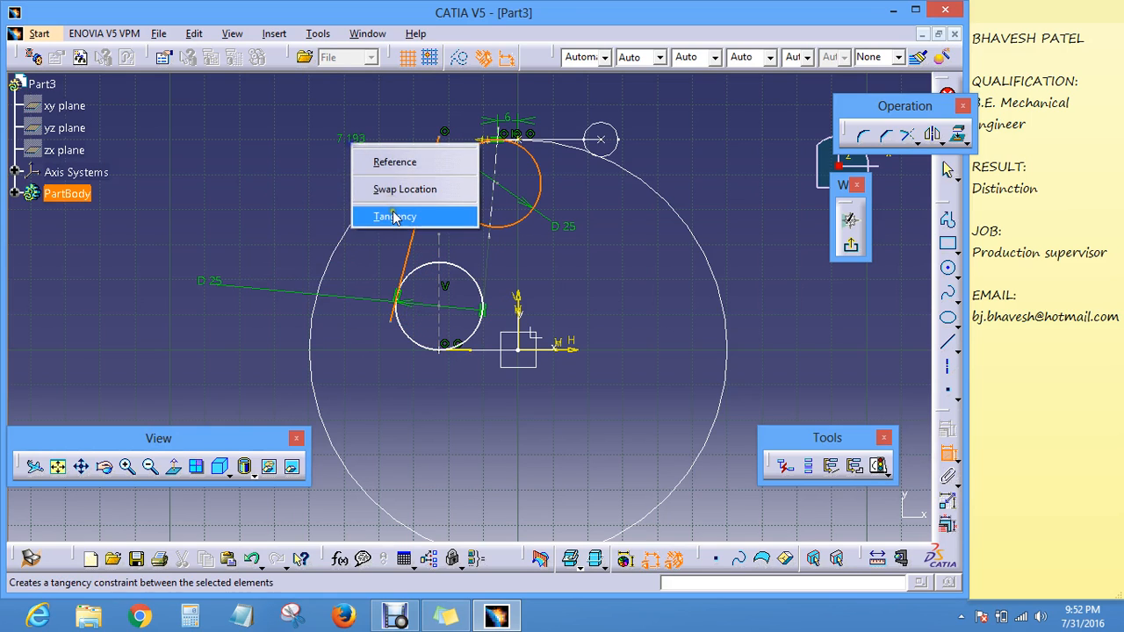
{"action": "left_click", "coordinate": [399, 216]}
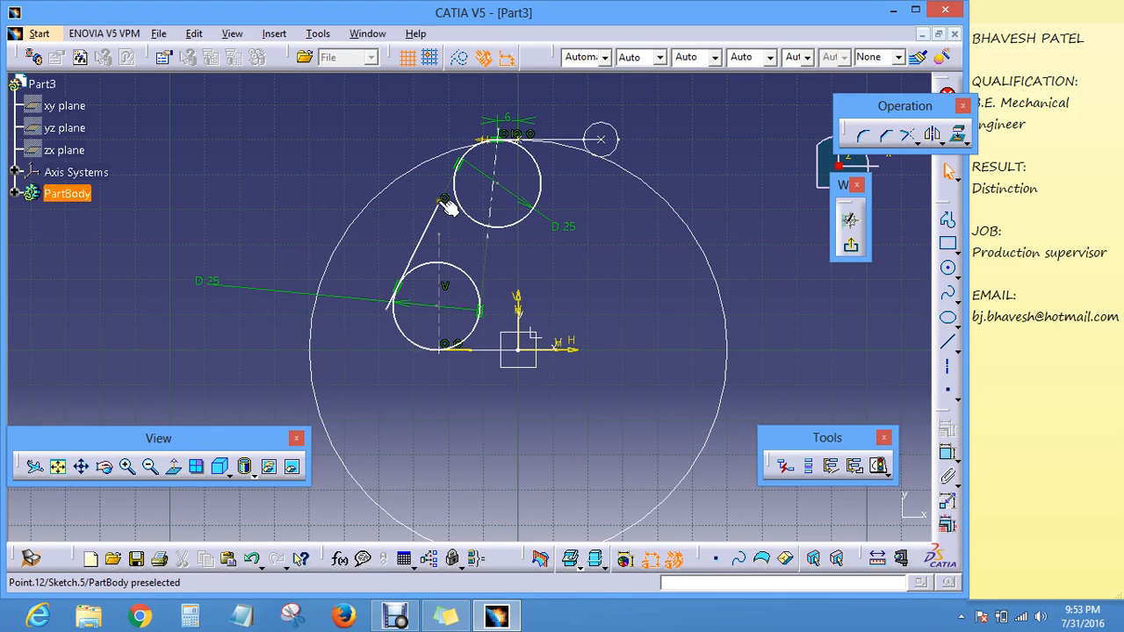
{"action": "key", "text": "ctrl+z"}
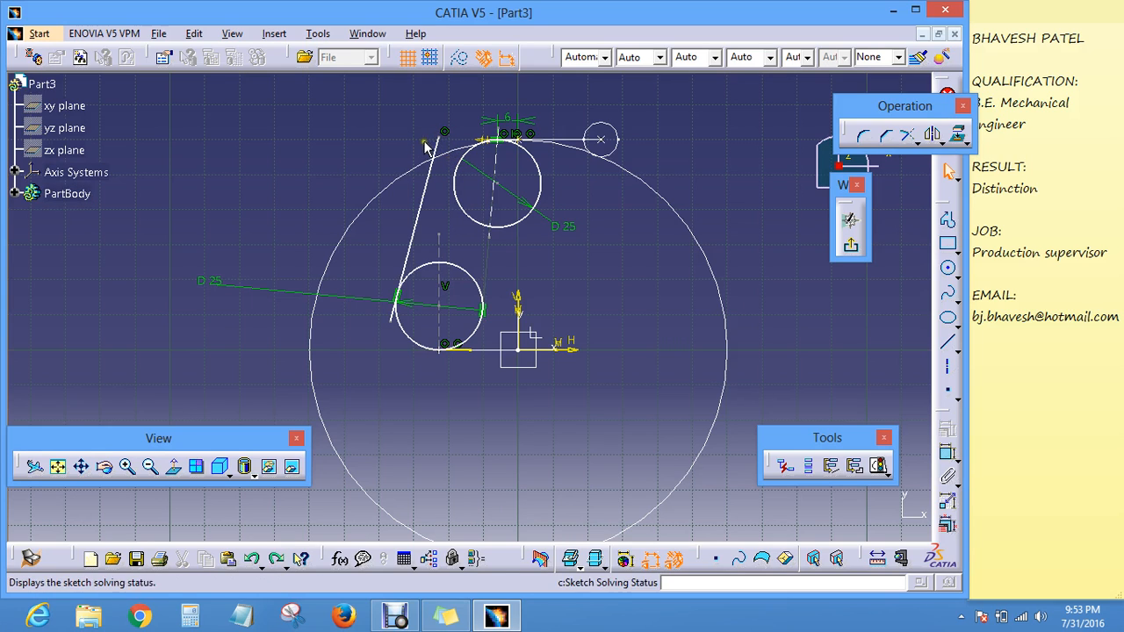
Step: Try to extend the slanted line's upper end past the upper 25 mm circle and make the line tangent to that circle
{"action": "left_click_drag", "start_coordinate": [444, 137], "coordinate": [513, 54]}
{"action": "left_click", "coordinate": [947, 453]}
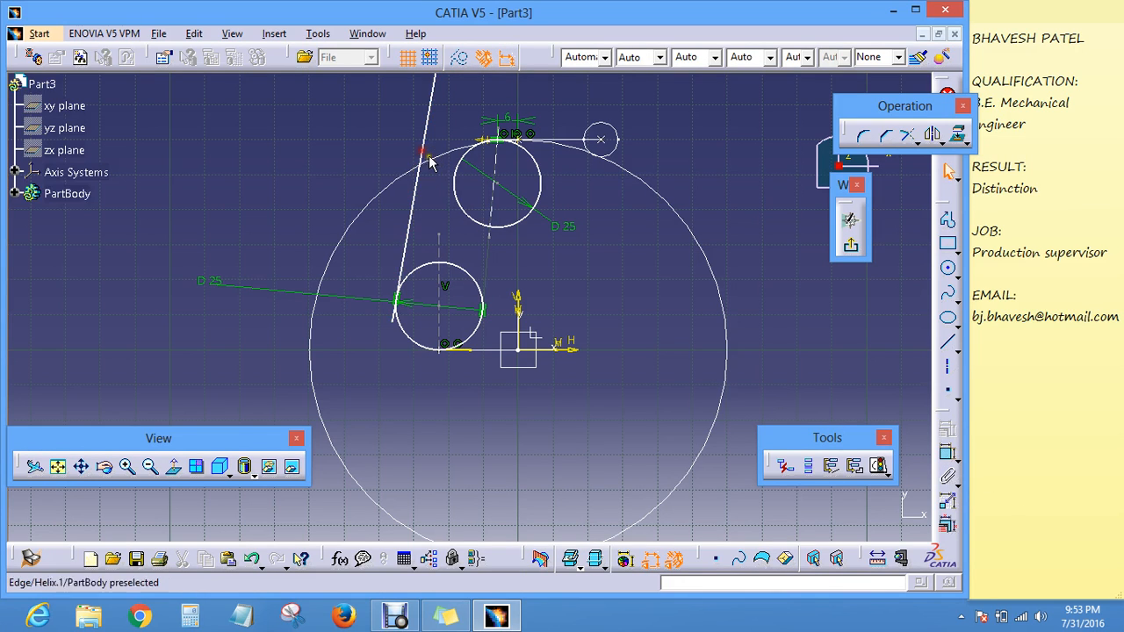
{"action": "left_click", "coordinate": [454, 174]}
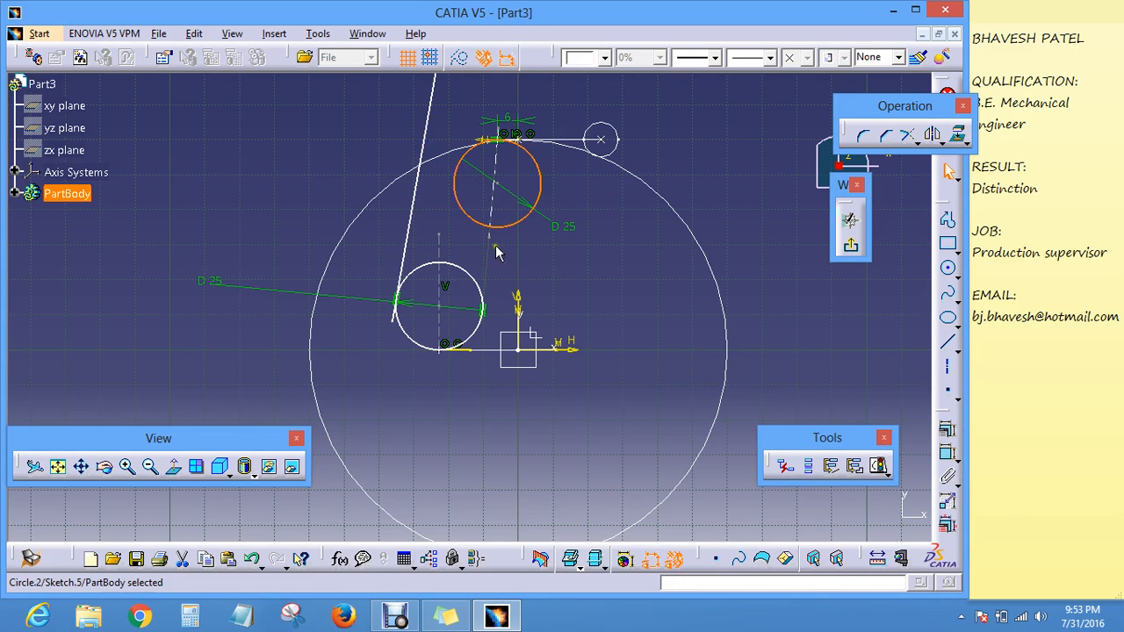
{"action": "left_click", "coordinate": [947, 453]}
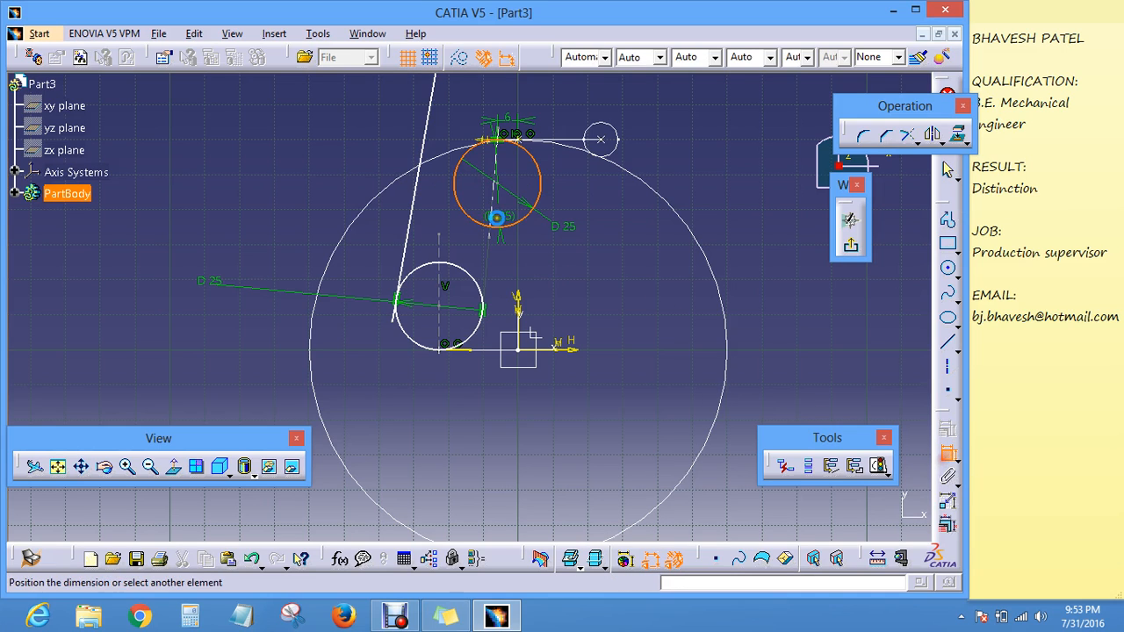
{"action": "left_click", "coordinate": [425, 157]}
{"action": "right_click", "coordinate": [334, 149]}
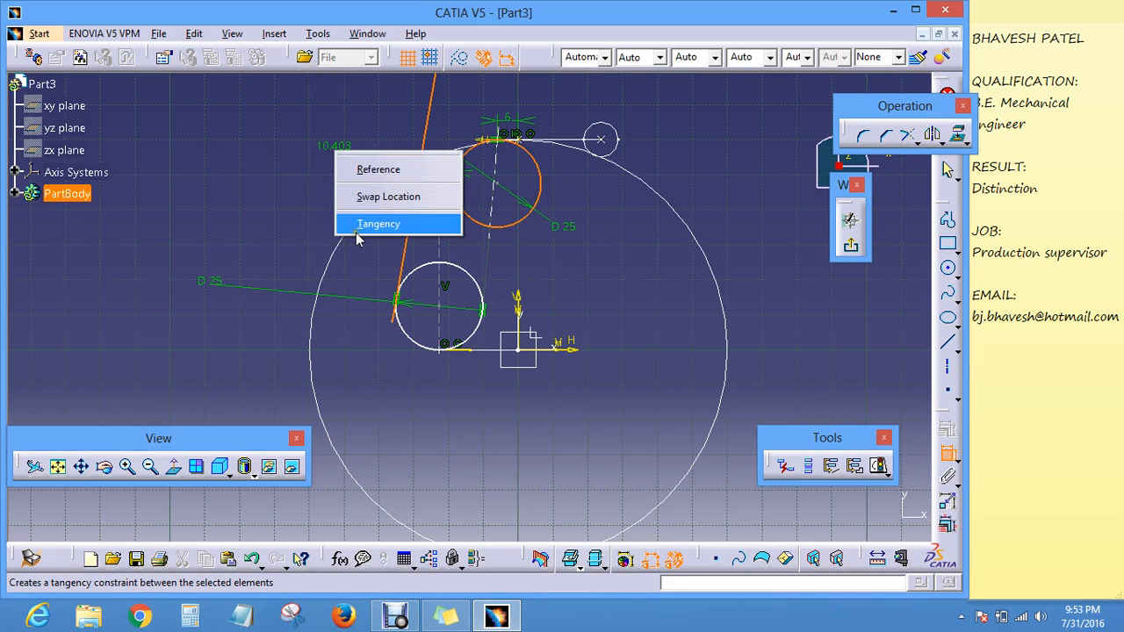
{"action": "left_click", "coordinate": [355, 230]}
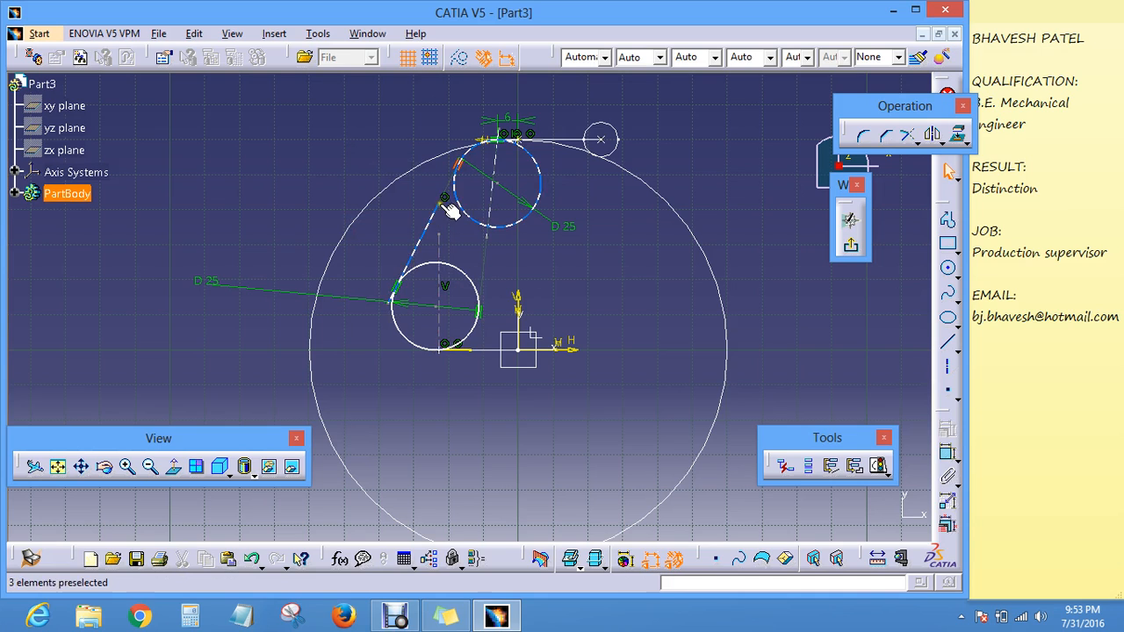
{"action": "left_click_drag", "start_coordinate": [445, 209], "coordinate": [420, 225]}
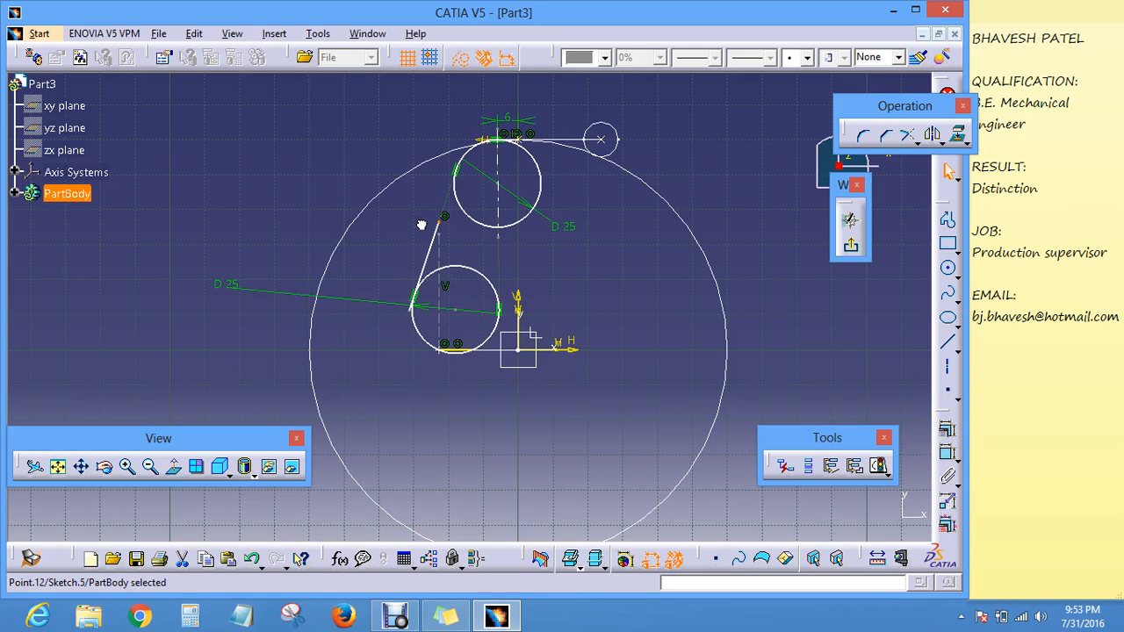
Step: Undo the line's tangency constraints and endpoint moves, the slanted line itself and the last shift of the 25 mm circles
{"action": "key", "text": "ctrl+z"}
{"action": "key", "text": "ctrl+z"}
{"action": "key", "text": "ctrl+z"}
{"action": "key", "text": "ctrl+z"}
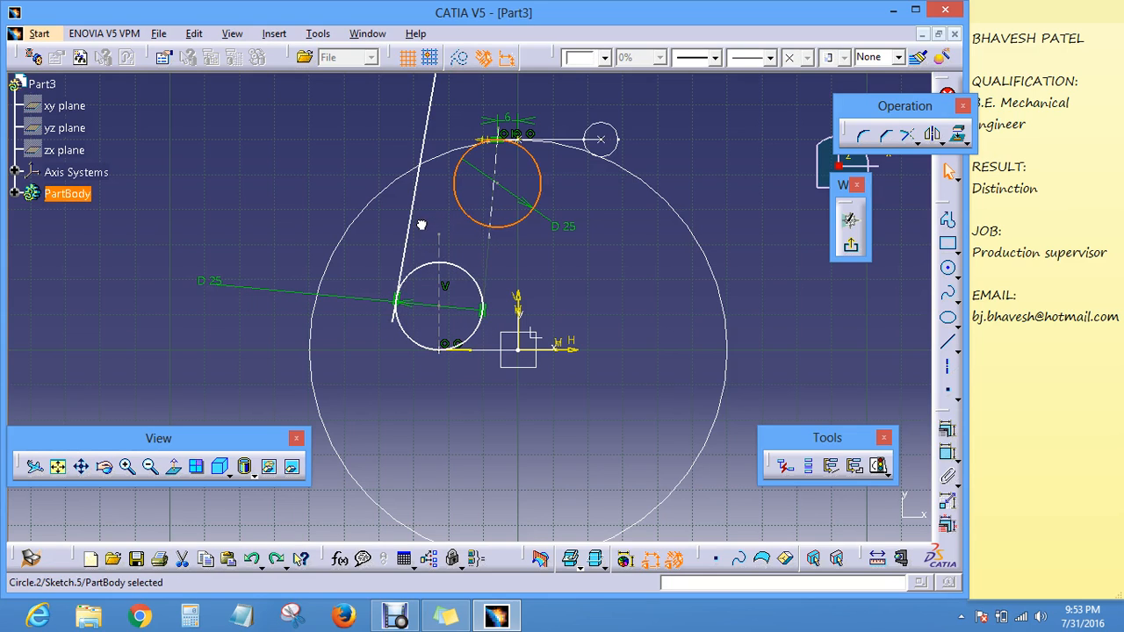
{"action": "key", "text": "ctrl+z"}
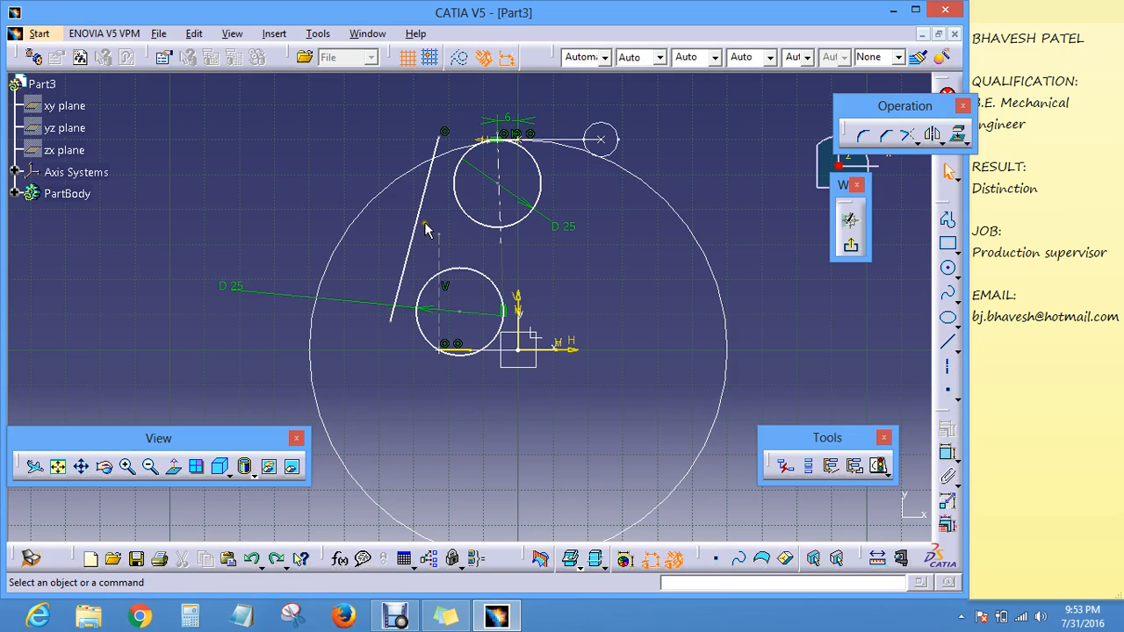
{"action": "left_click", "coordinate": [254, 560]}
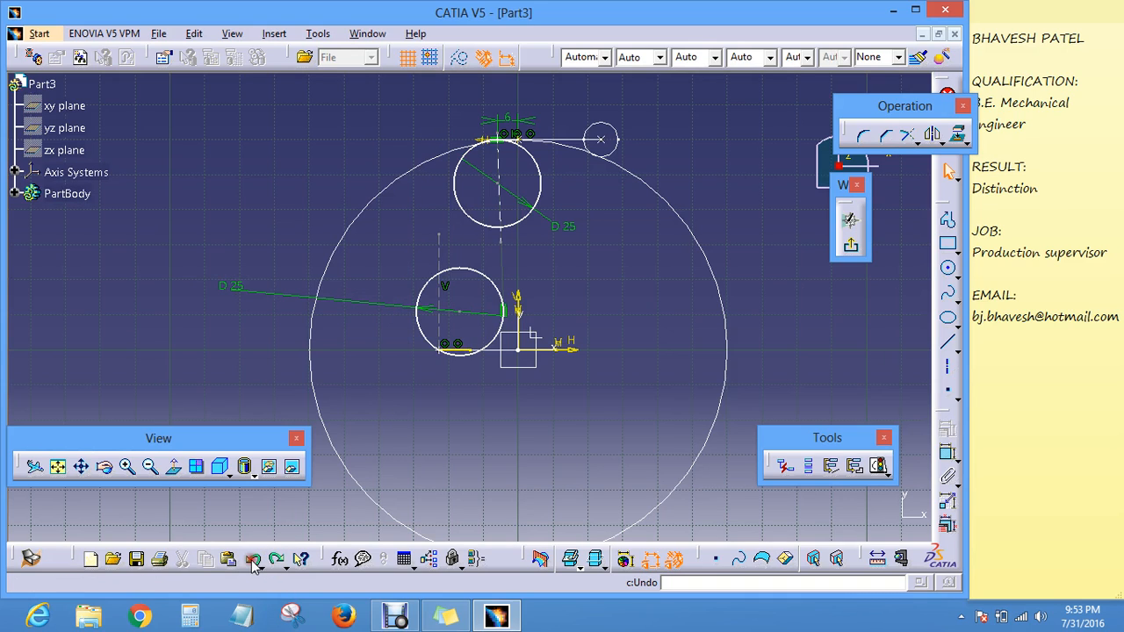
{"action": "left_click", "coordinate": [254, 560]}
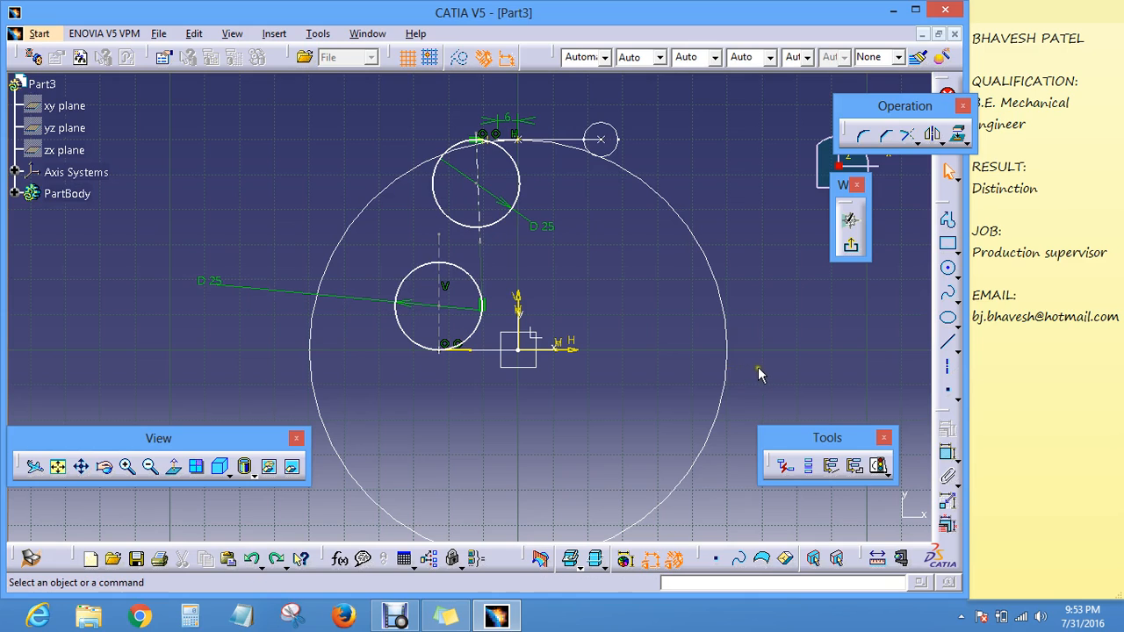
Step: Draw a slanted line from clear of the lower 25 mm circle's left side up to above the top of the upper circle
{"action": "left_click", "coordinate": [948, 342]}
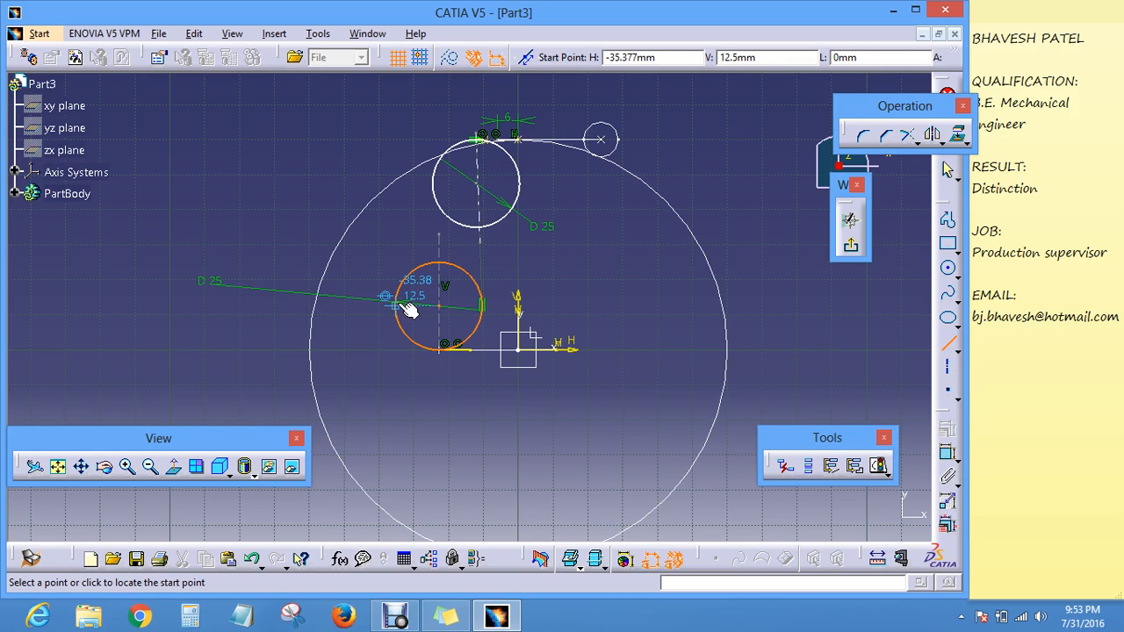
{"action": "left_click", "coordinate": [357, 310]}
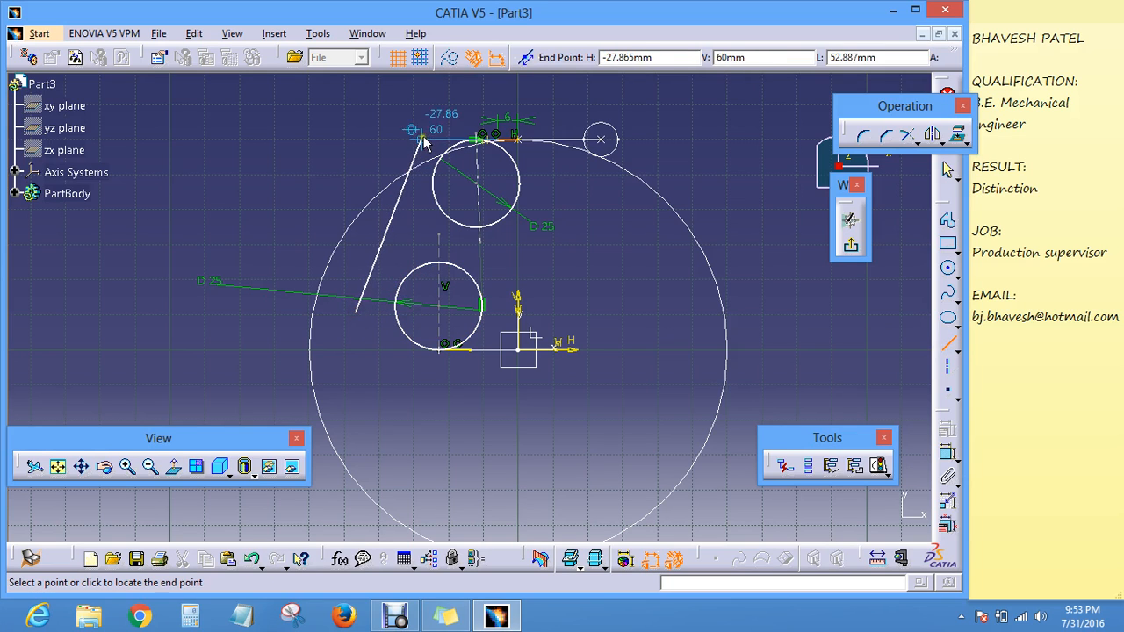
{"action": "left_click", "coordinate": [449, 99]}
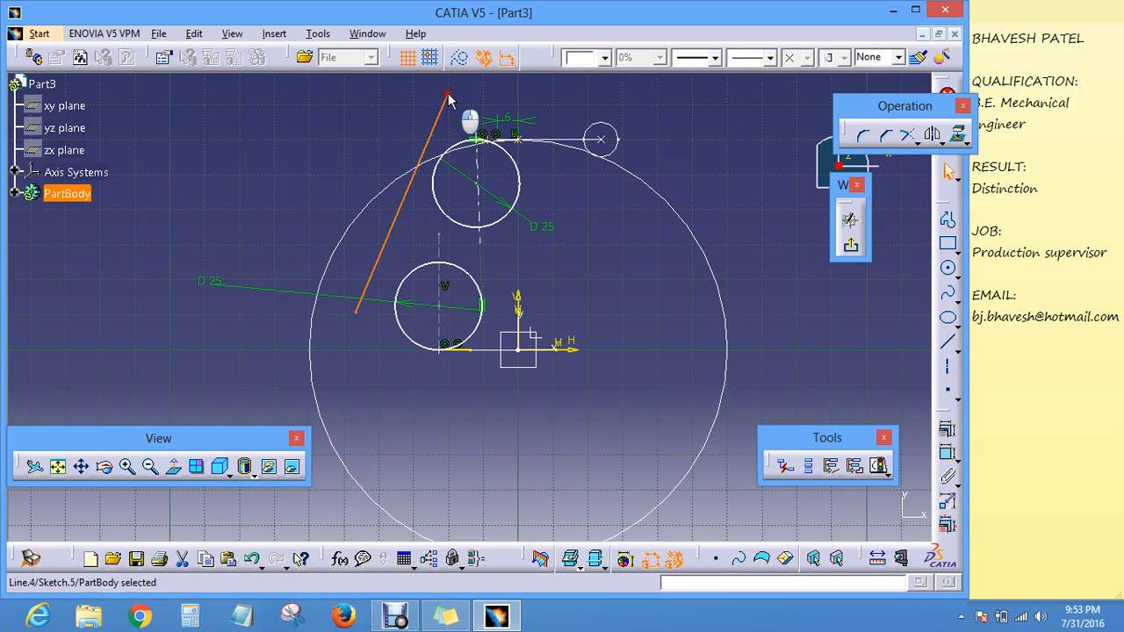
{"action": "left_click", "coordinate": [845, 313]}
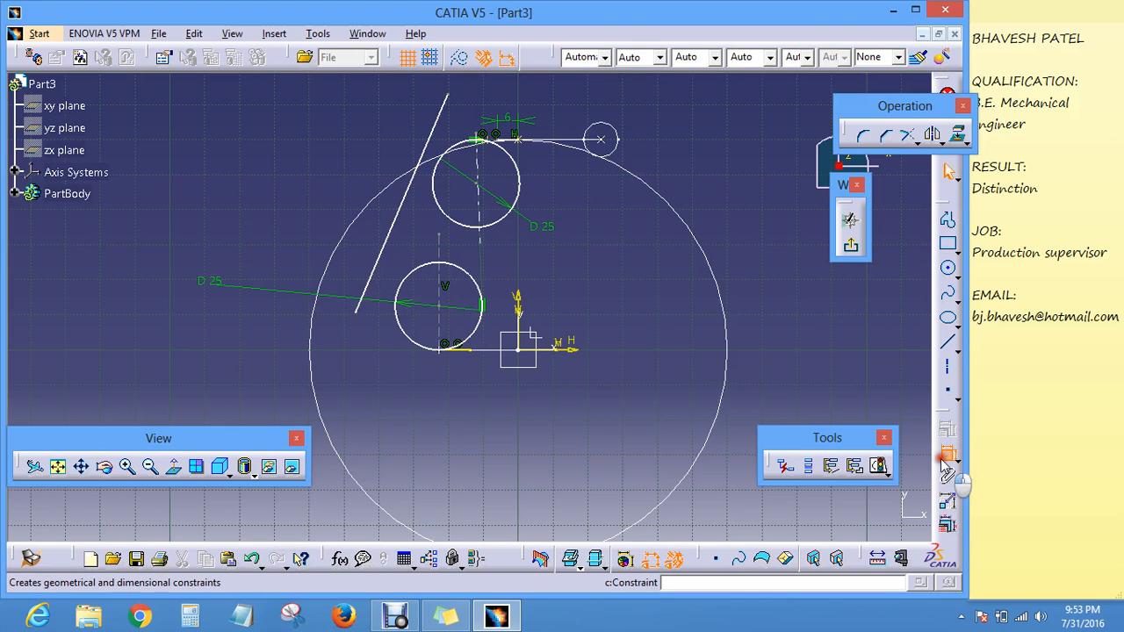
Step: Constrain the slanted line's lower endpoint to be coincident with the lower 25 mm circle
{"action": "left_click", "coordinate": [947, 453]}
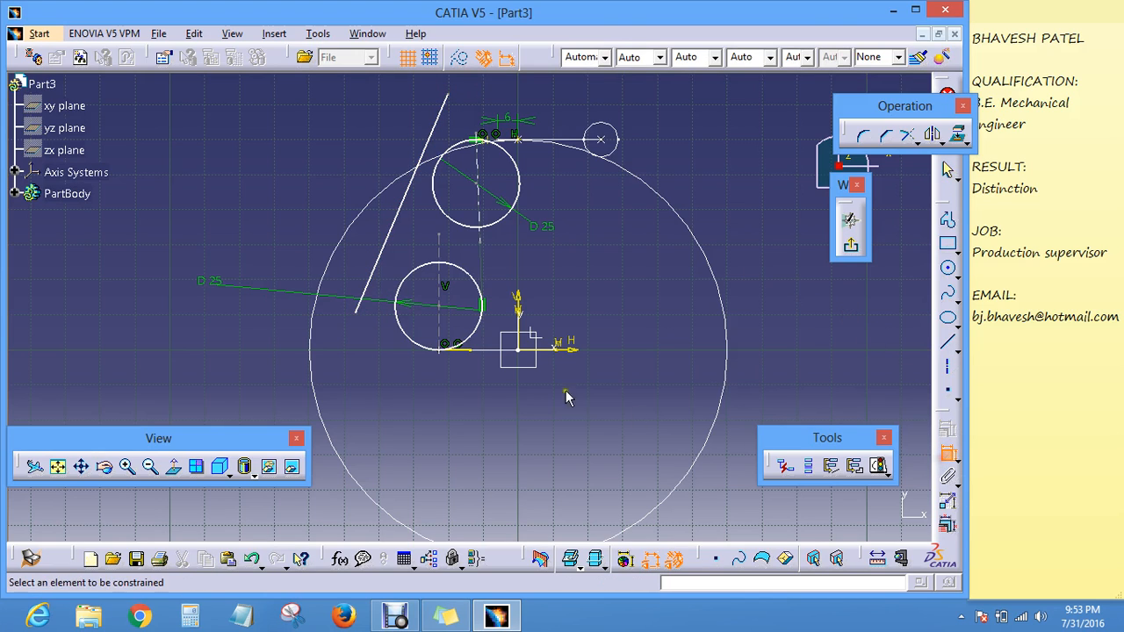
{"action": "left_click", "coordinate": [356, 312]}
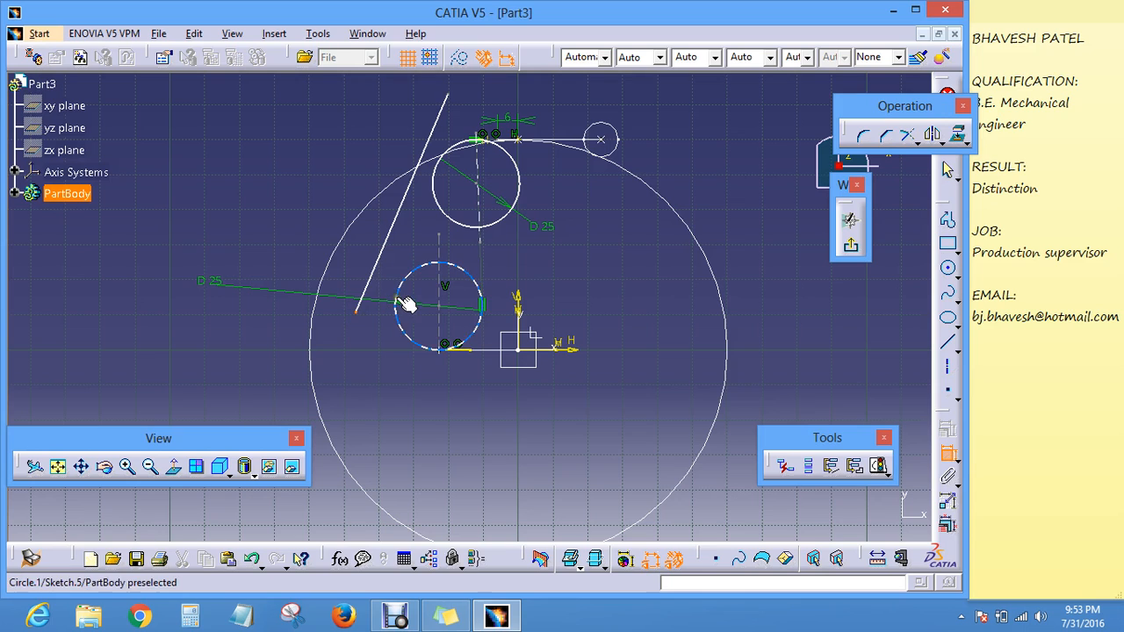
{"action": "left_click", "coordinate": [395, 303]}
{"action": "right_click", "coordinate": [213, 290]}
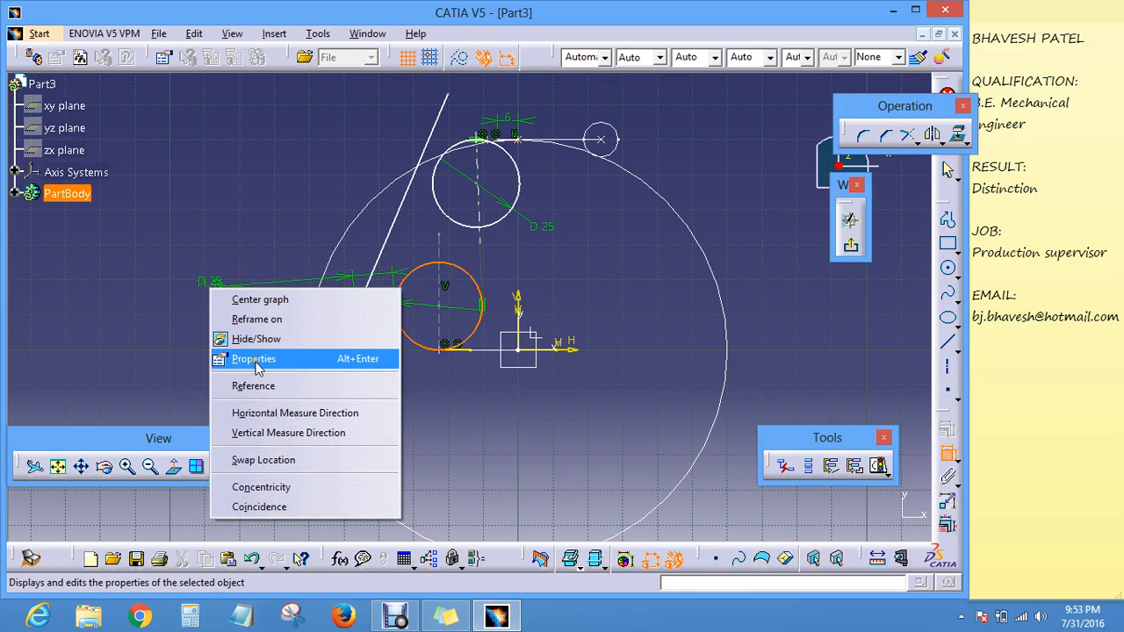
{"action": "left_click", "coordinate": [230, 506]}
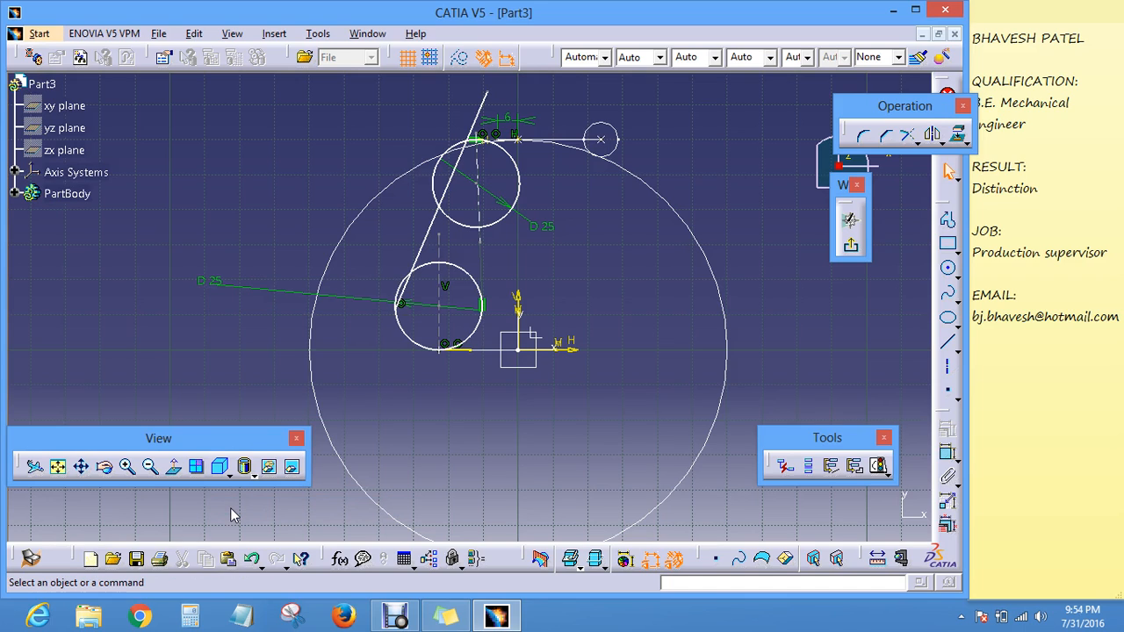
Step: Apply a tangency constraint between the slanted line and the lower 25 mm circle
{"action": "left_click", "coordinate": [947, 453]}
{"action": "left_click", "coordinate": [399, 318]}
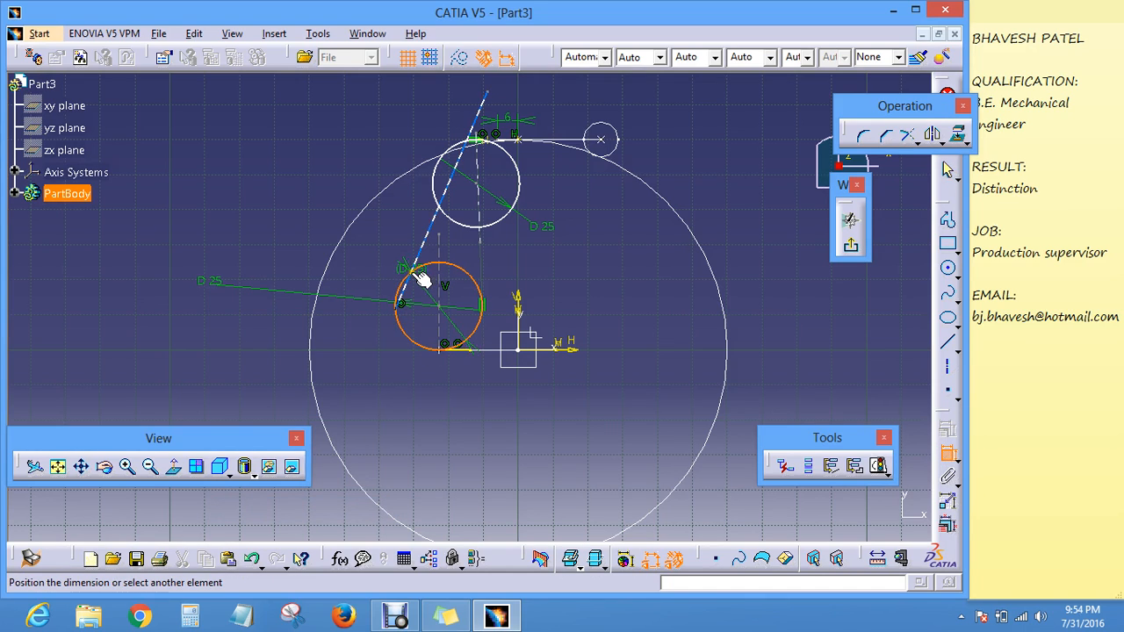
{"action": "left_click", "coordinate": [422, 279]}
{"action": "right_click", "coordinate": [320, 207]}
{"action": "left_click", "coordinate": [375, 286]}
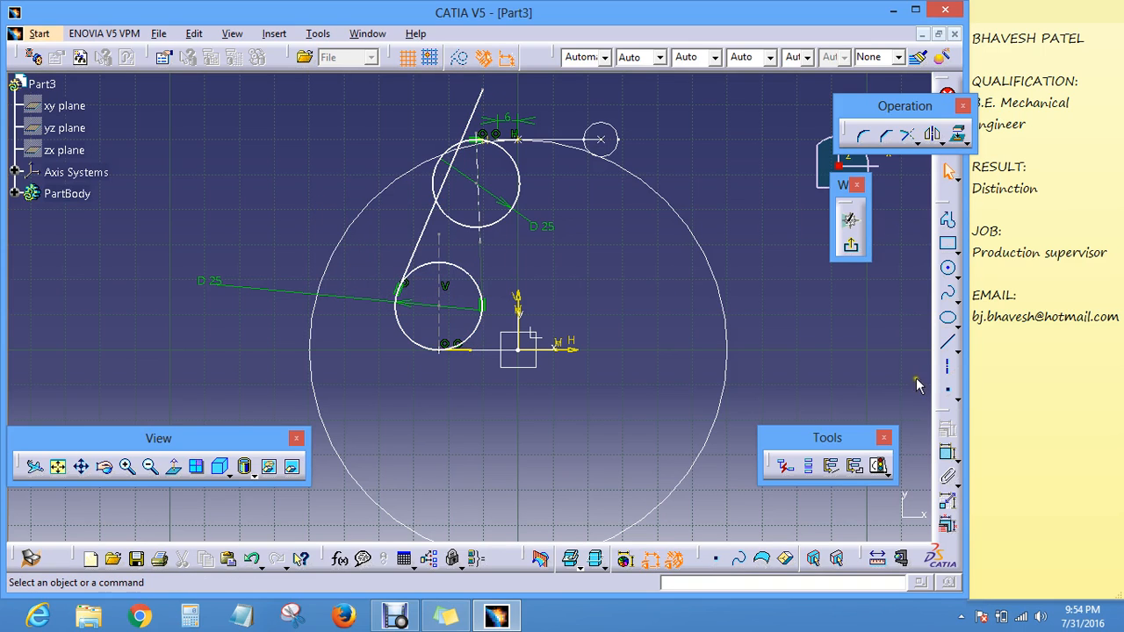
Step: Apply a tangency constraint between the slanted line and the upper 25 mm circle
{"action": "left_click", "coordinate": [944, 455]}
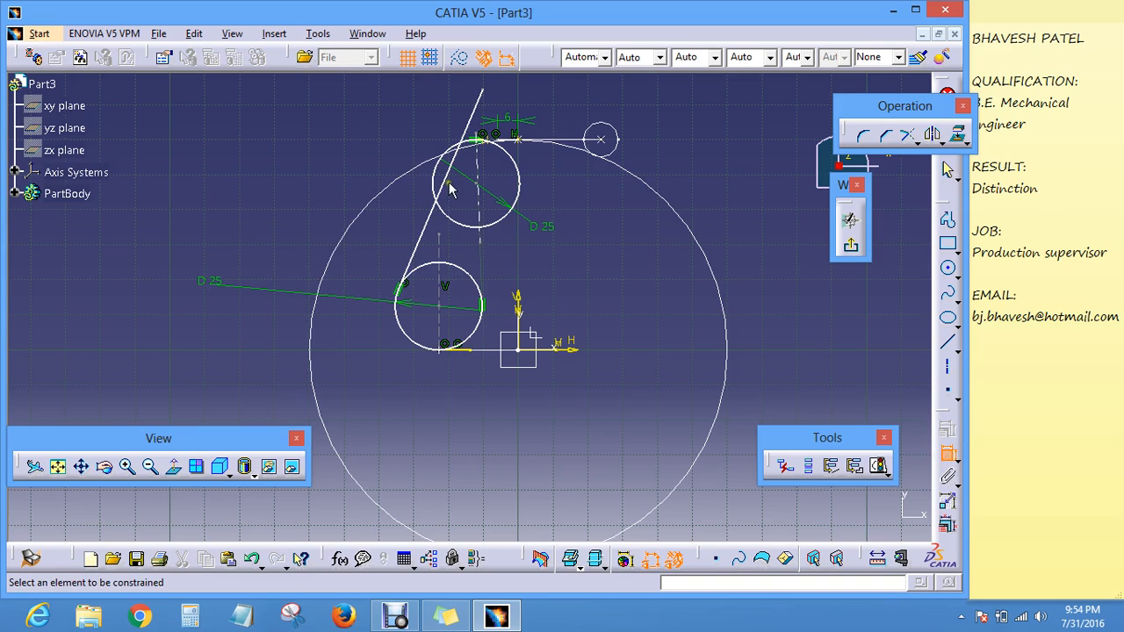
{"action": "left_click", "coordinate": [442, 181]}
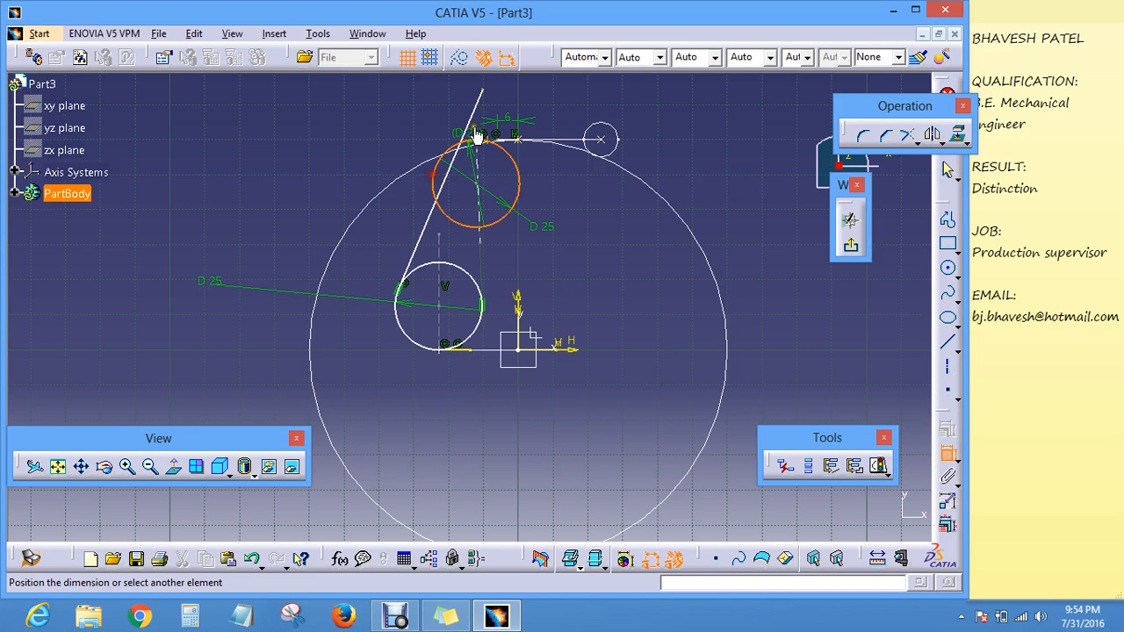
{"action": "left_click", "coordinate": [476, 111]}
{"action": "right_click", "coordinate": [325, 114]}
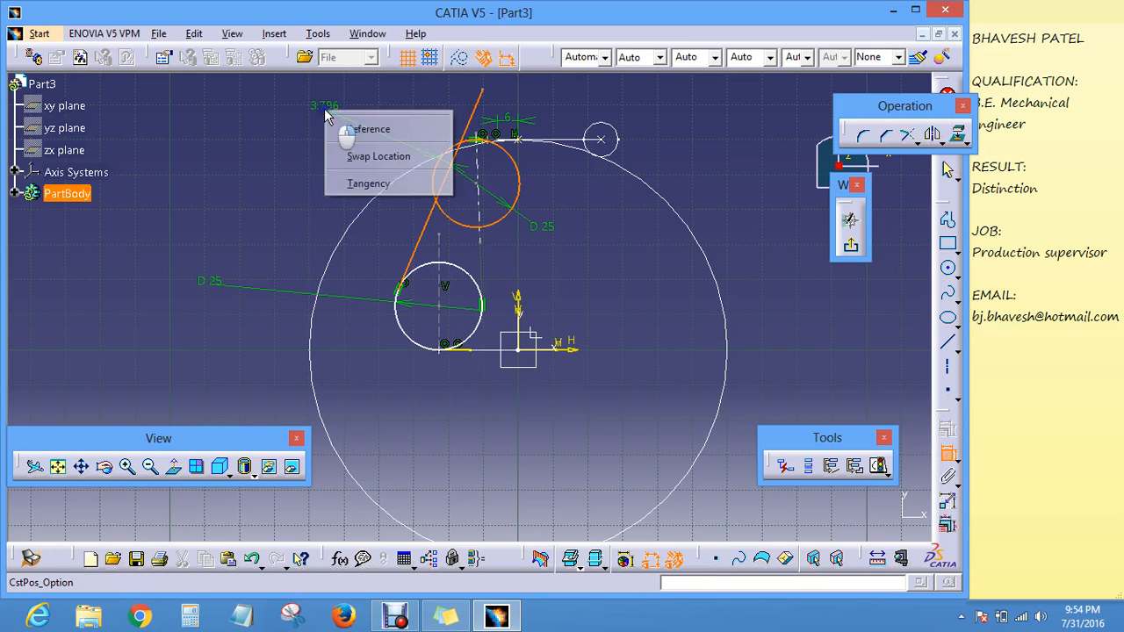
{"action": "left_click", "coordinate": [375, 184]}
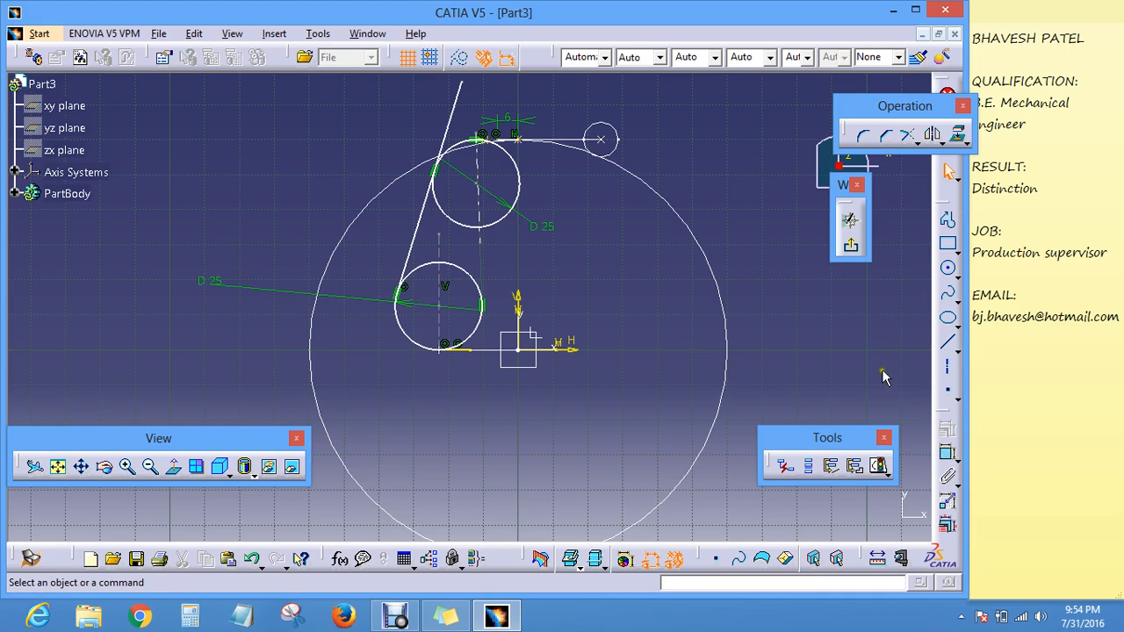
Step: Trim the tangent line and the upper 25 mm circle against each other, keeping the line below the tangent point and the circle's top arc
{"action": "left_click", "coordinate": [906, 134]}
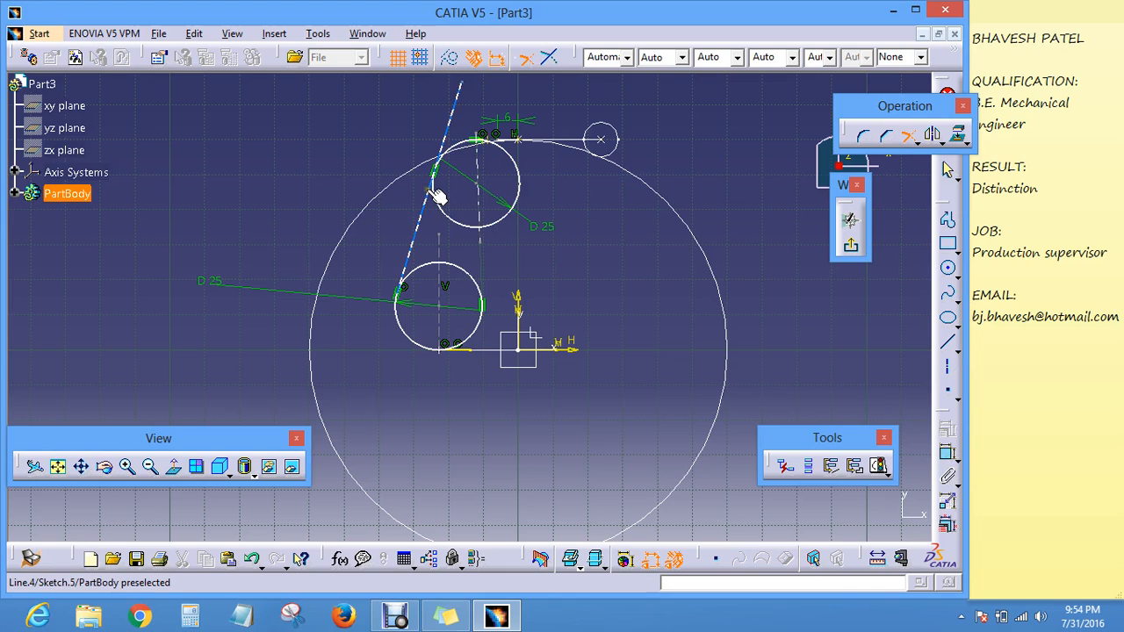
{"action": "left_click", "coordinate": [436, 184]}
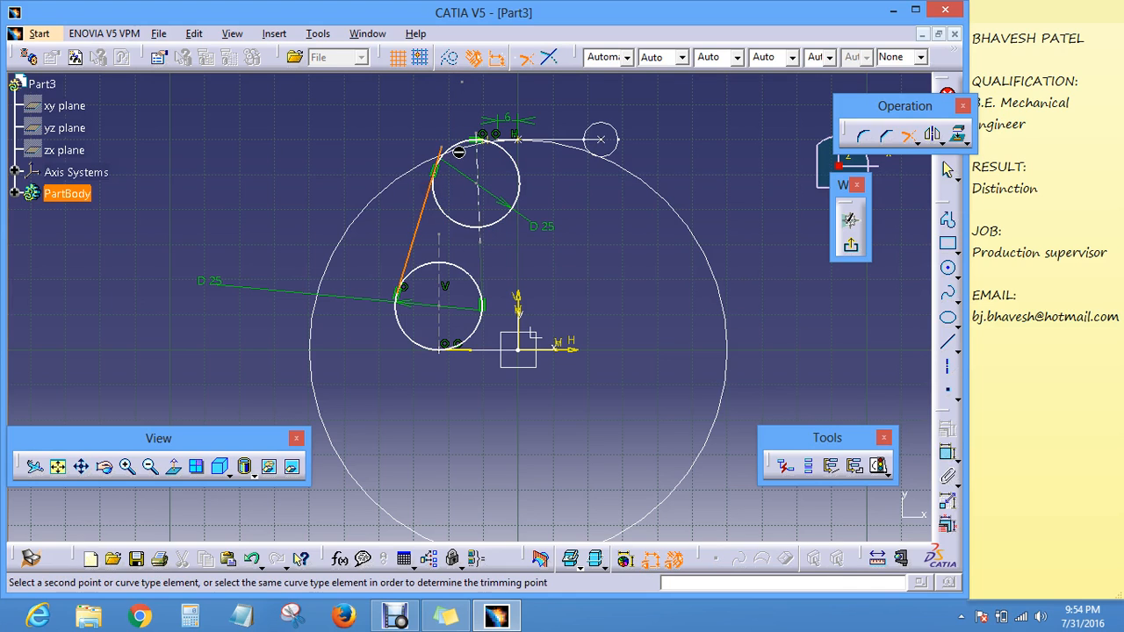
{"action": "left_click", "coordinate": [460, 146]}
{"action": "left_click", "coordinate": [469, 147]}
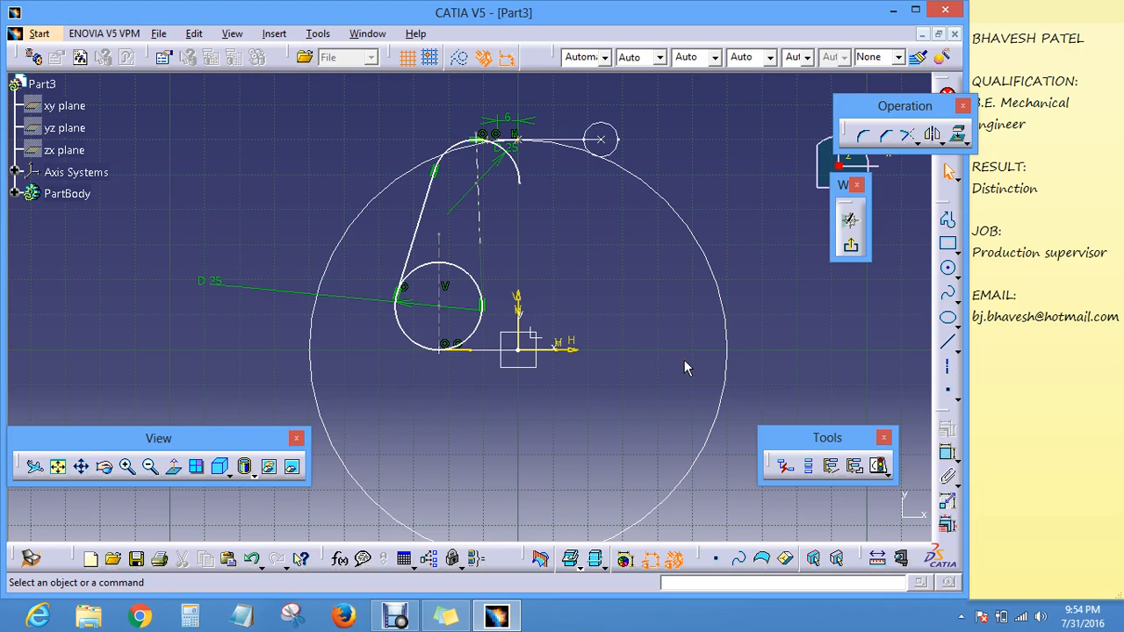
Step: Trim the tangent line and the lower 25 mm circle against each other, keeping the line above the tangent point and the circle's bottom arc
{"action": "left_click", "coordinate": [907, 135]}
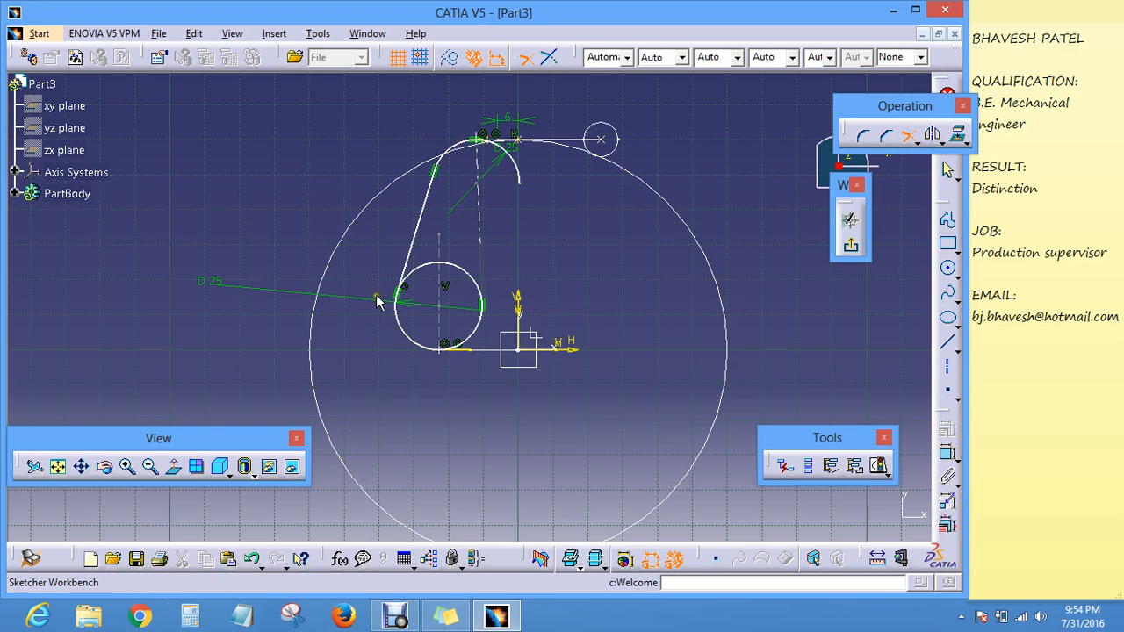
{"action": "left_click", "coordinate": [404, 279]}
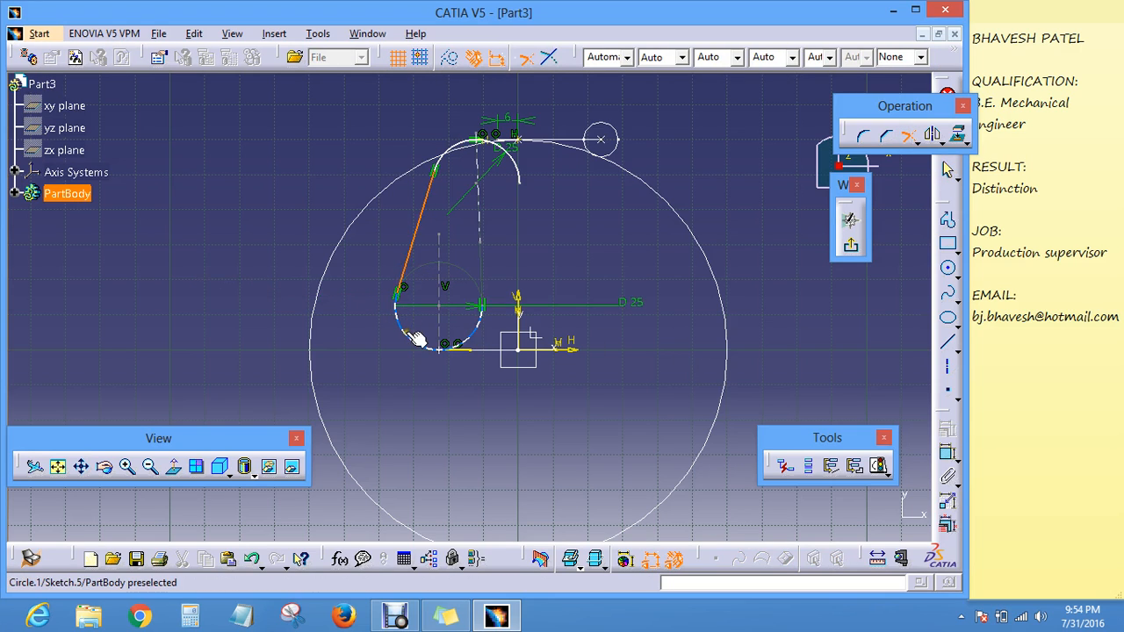
{"action": "left_click", "coordinate": [416, 340]}
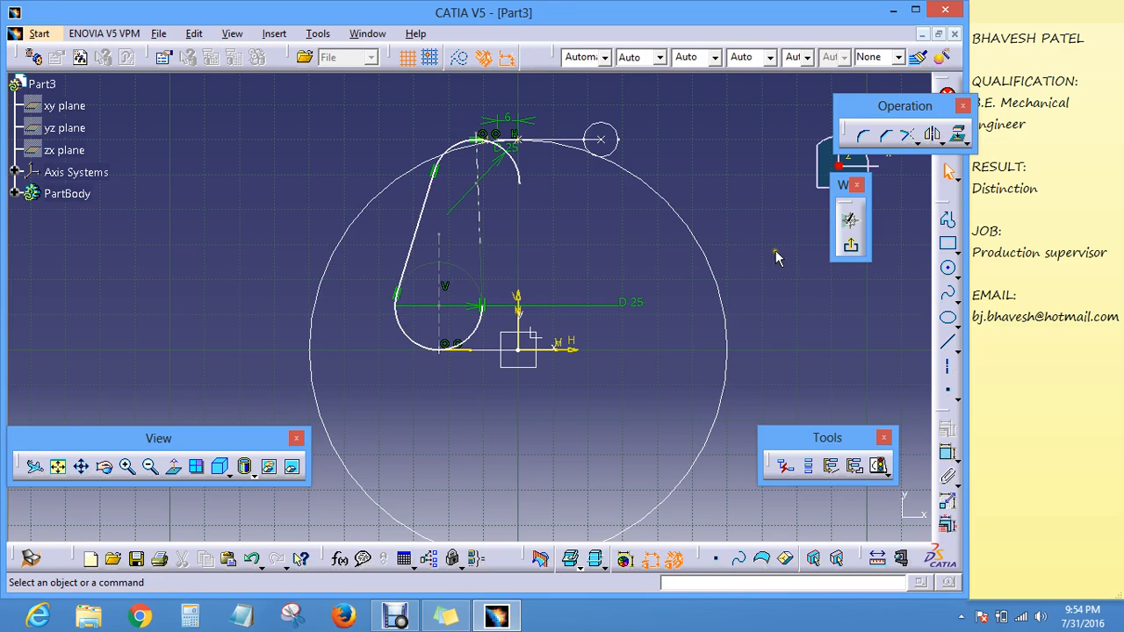
Step: Try to constrain the upper arc against the short 6 mm line at the top of the hook, and delete the offset dimension
{"action": "middle_click_drag", "start_coordinate": [628, 337], "coordinate": [637, 370]}
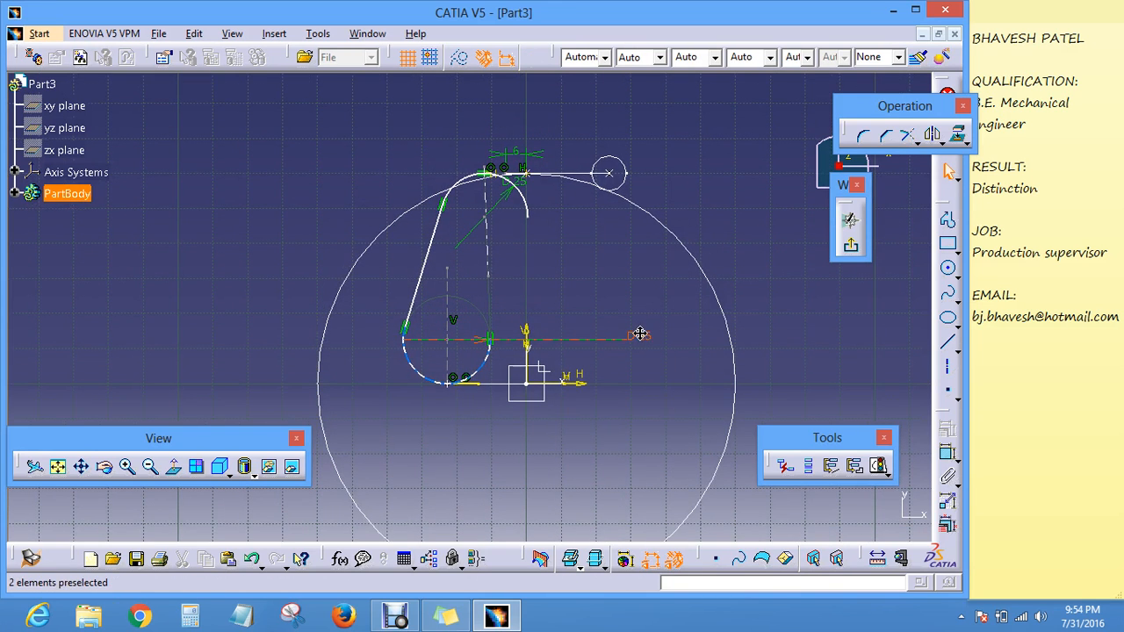
{"action": "left_click", "coordinate": [128, 469]}
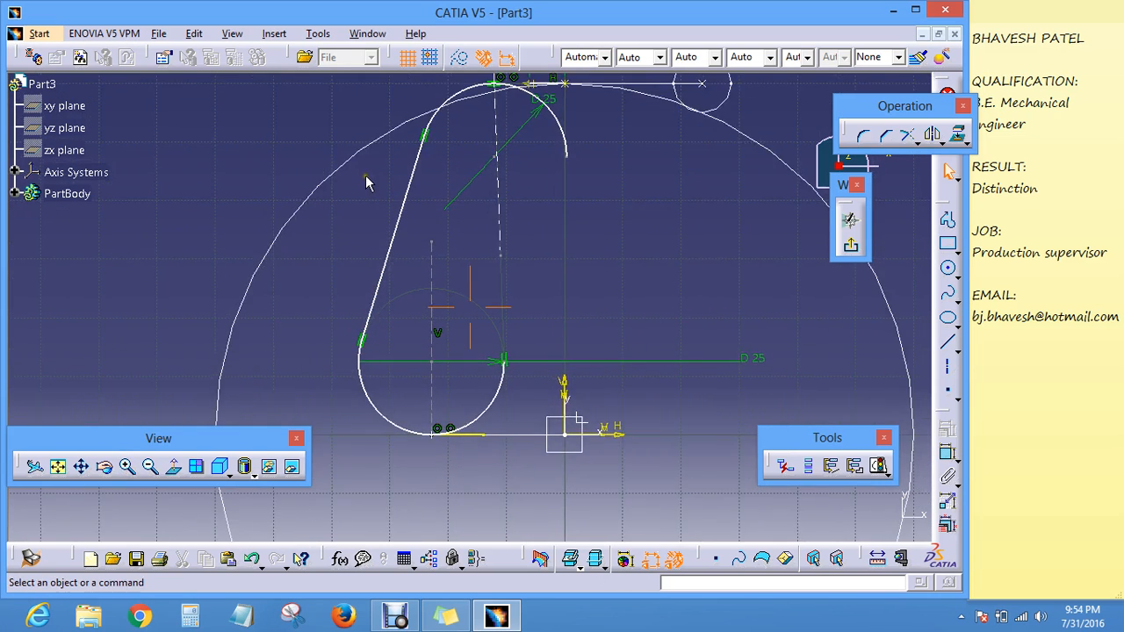
{"action": "middle_click_drag", "start_coordinate": [366, 175], "coordinate": [351, 259]}
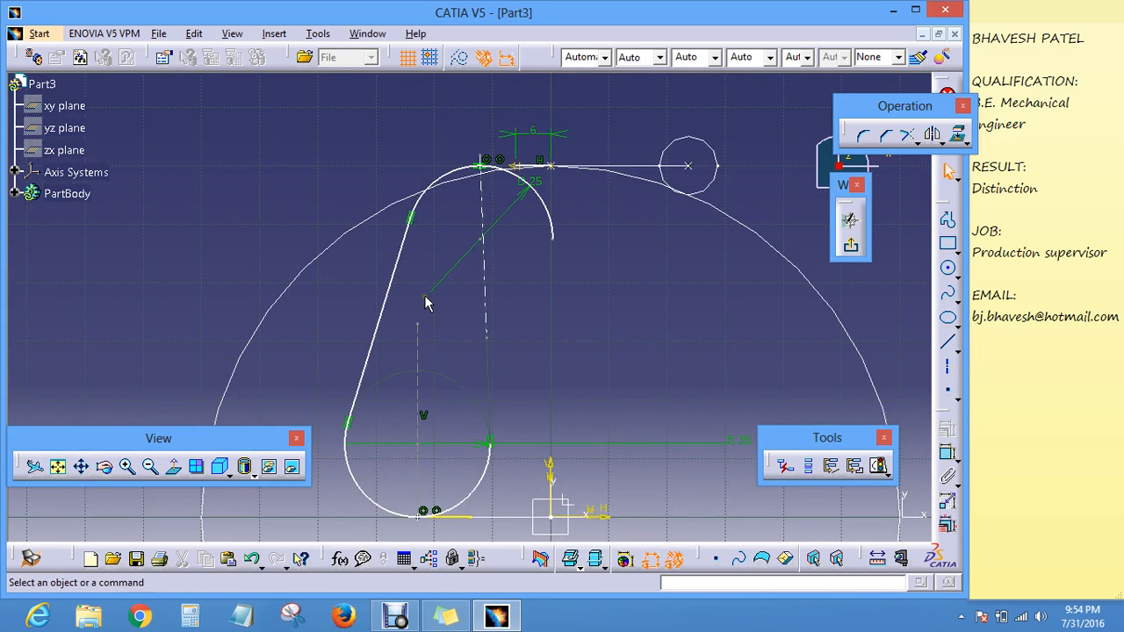
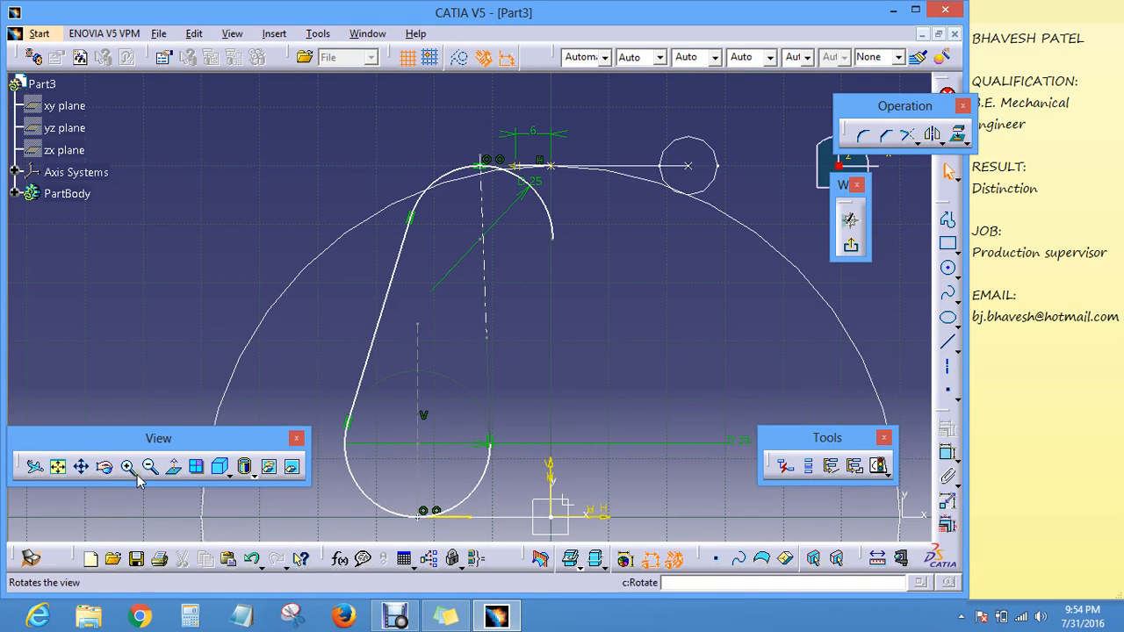
{"action": "left_click", "coordinate": [947, 452]}
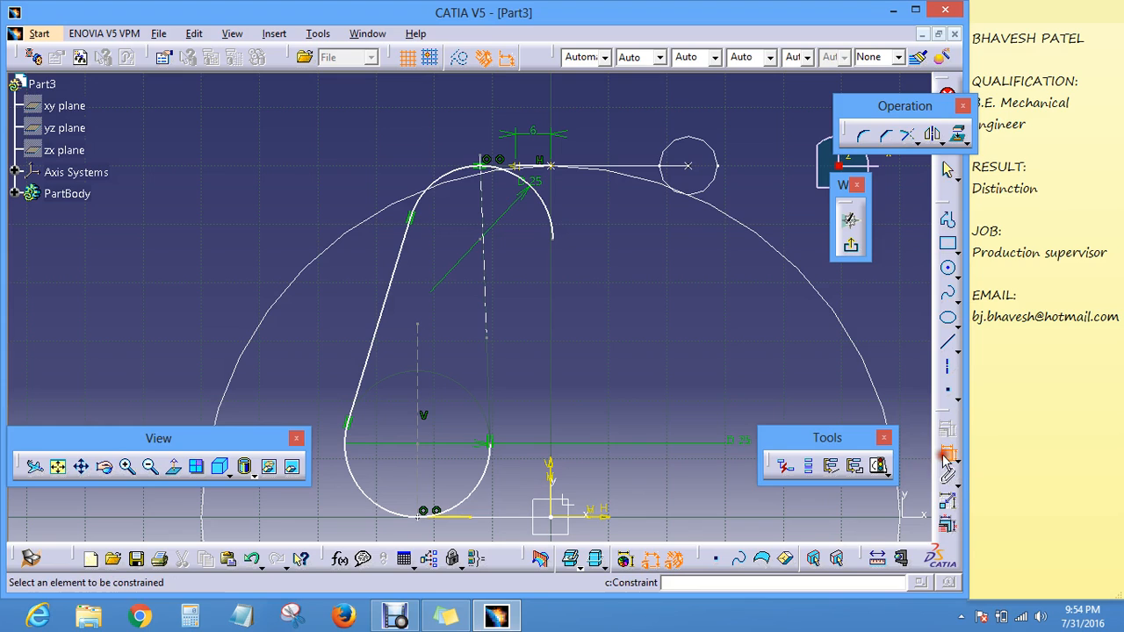
{"action": "left_click", "coordinate": [527, 180]}
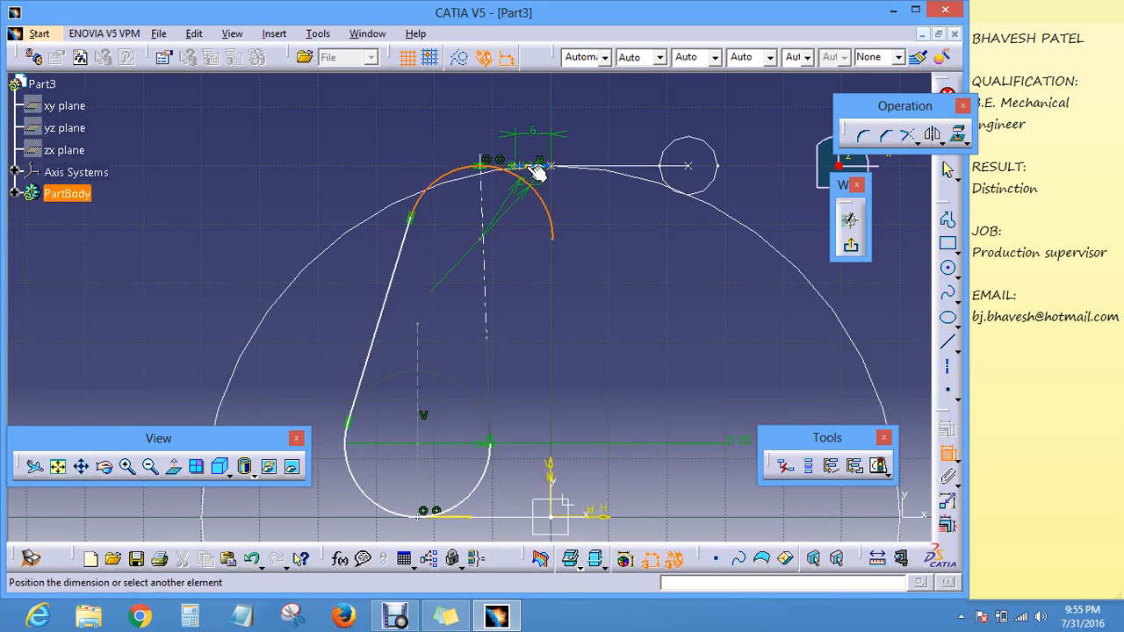
{"action": "right_click", "coordinate": [431, 121]}
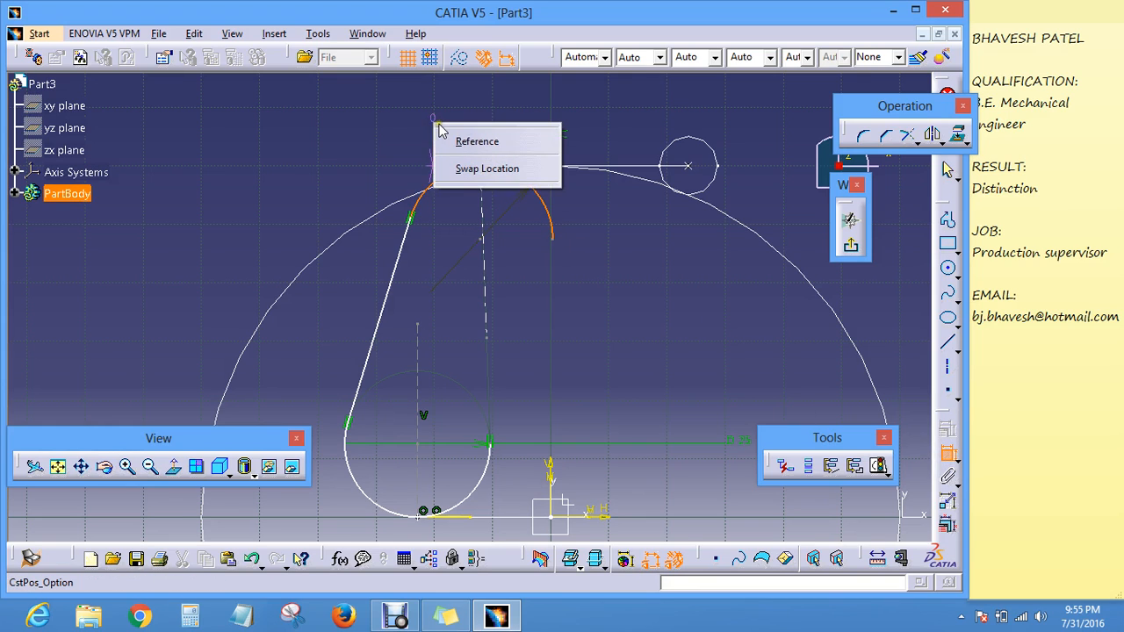
{"action": "left_click", "coordinate": [380, 112]}
{"action": "left_click", "coordinate": [380, 112]}
{"action": "left_click", "coordinate": [380, 112]}
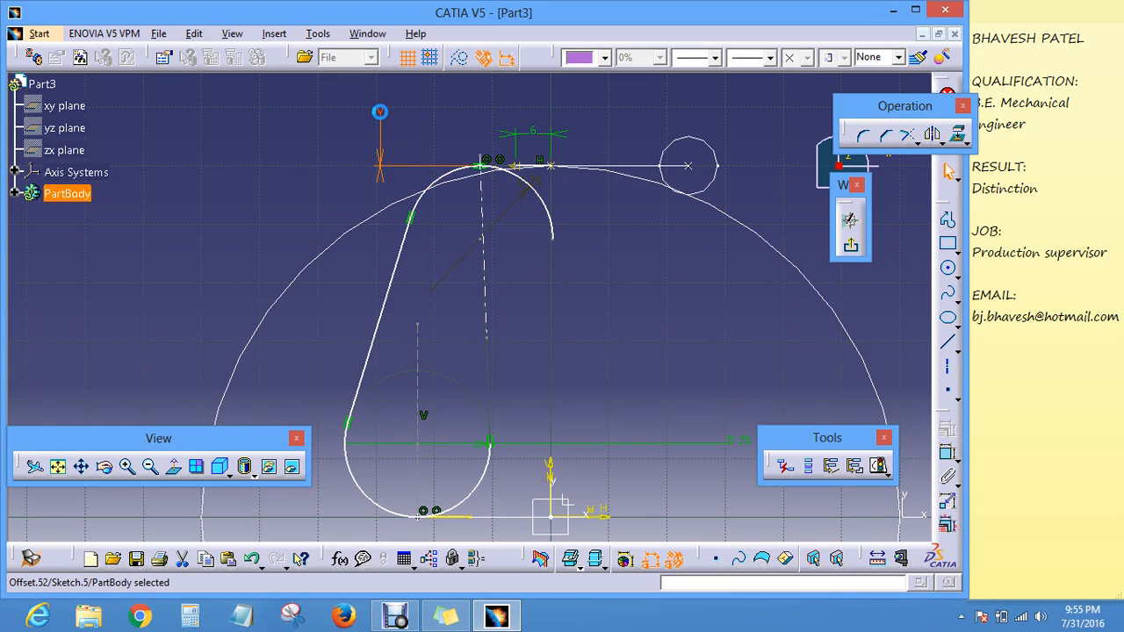
{"action": "key", "text": "Delete"}
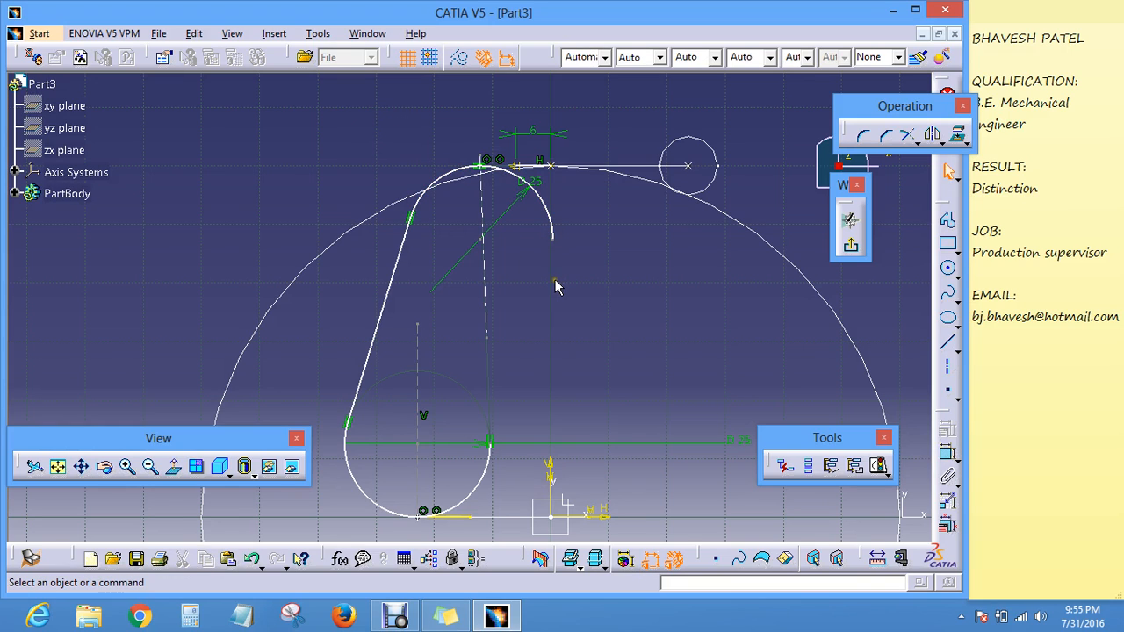
Step: Constrain the inner endpoint of the short 6 mm top line to be coincident with the upper arc
{"action": "left_click", "coordinate": [519, 169]}
{"action": "left_click", "coordinate": [945, 453]}
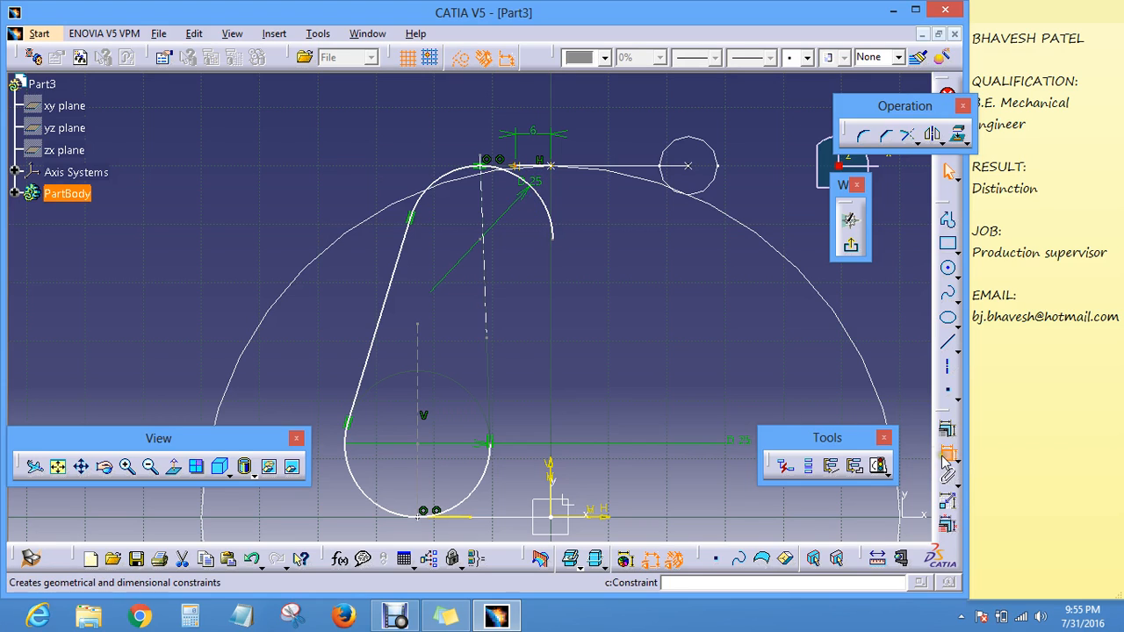
{"action": "right_click", "coordinate": [415, 135]}
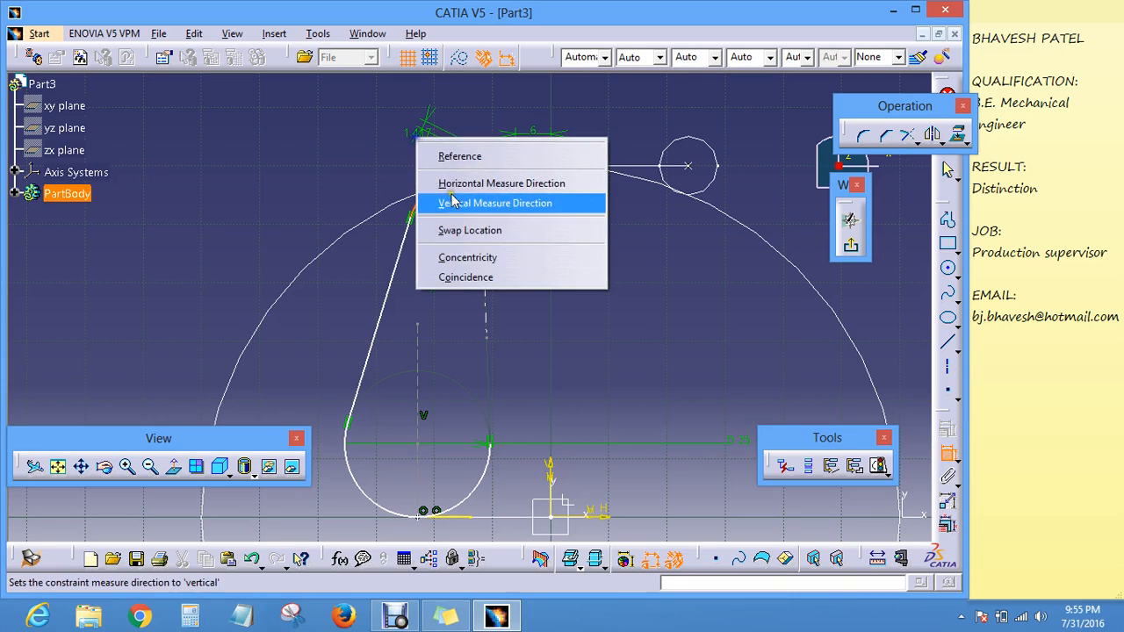
{"action": "left_click", "coordinate": [469, 277]}
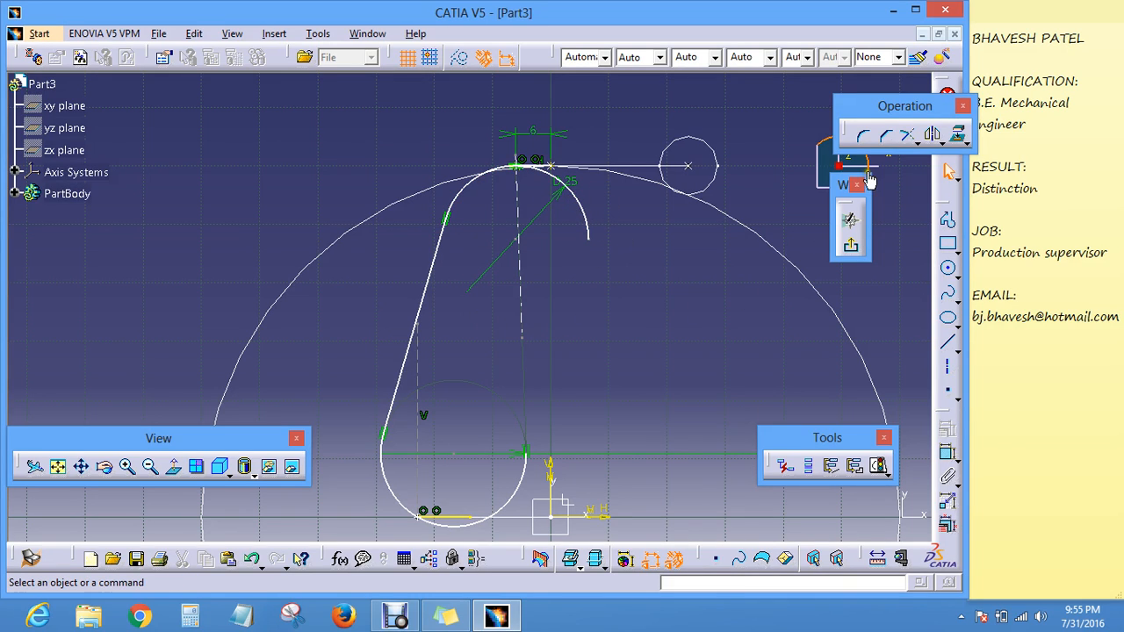
Step: Trim the upper arc and the short top line against each other at their junction, converting the line's length constraint into a distance
{"action": "left_click", "coordinate": [907, 135]}
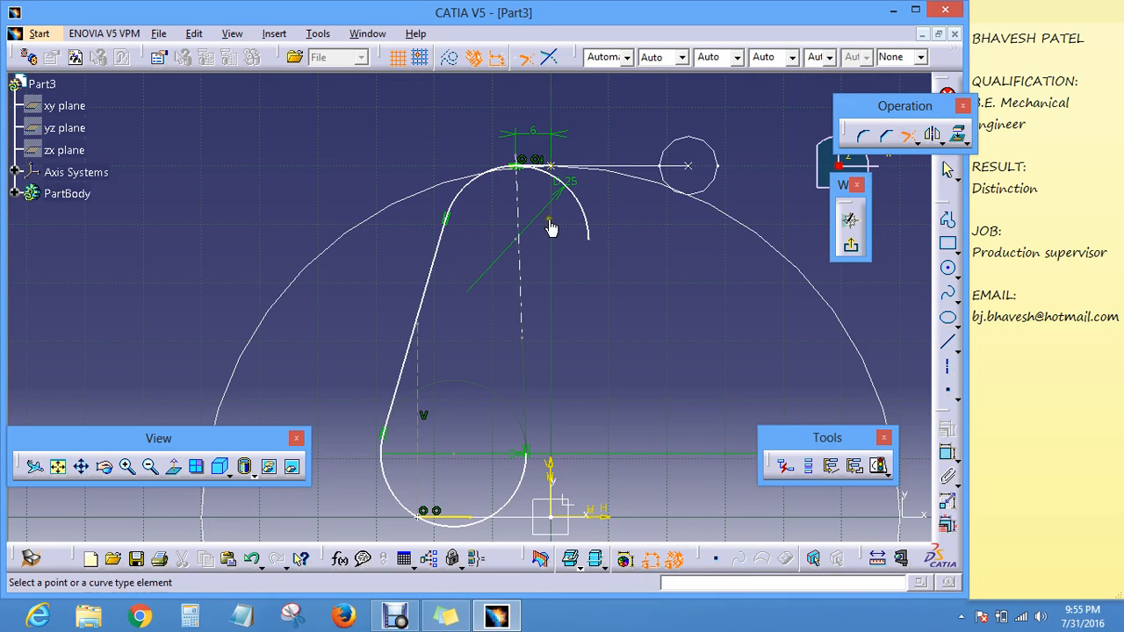
{"action": "left_click", "coordinate": [478, 187]}
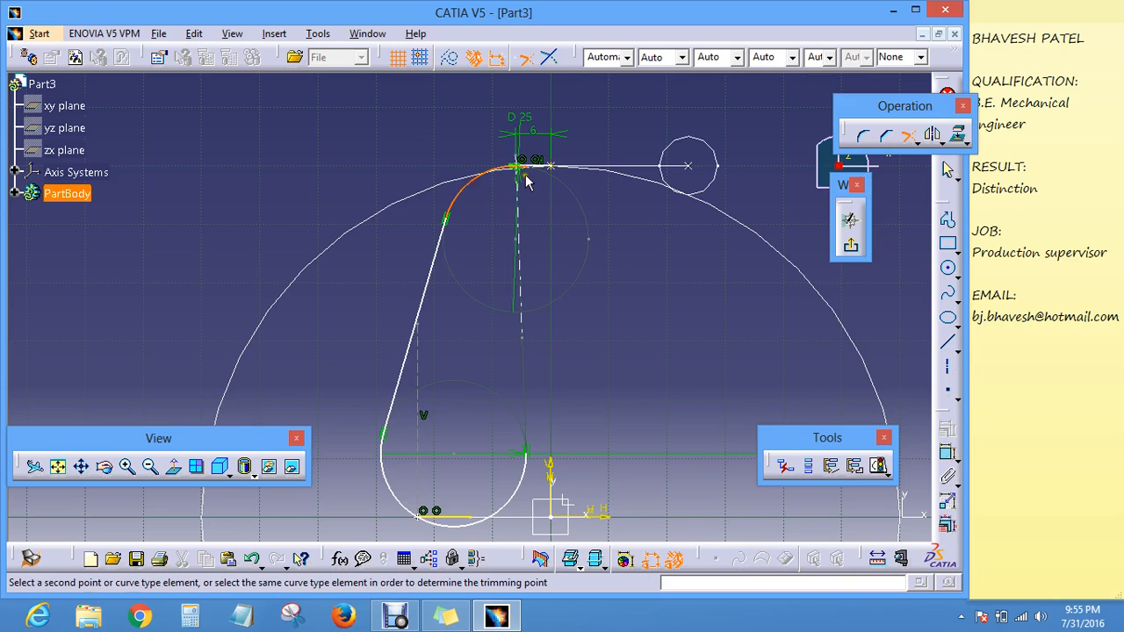
{"action": "left_click", "coordinate": [553, 167]}
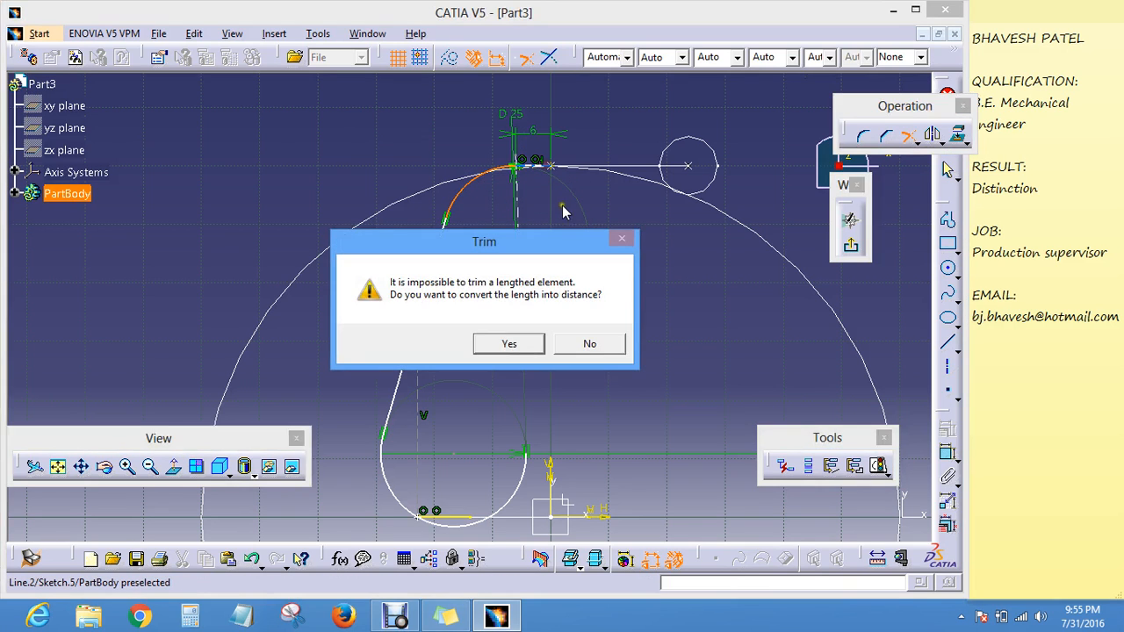
{"action": "left_click", "coordinate": [509, 344]}
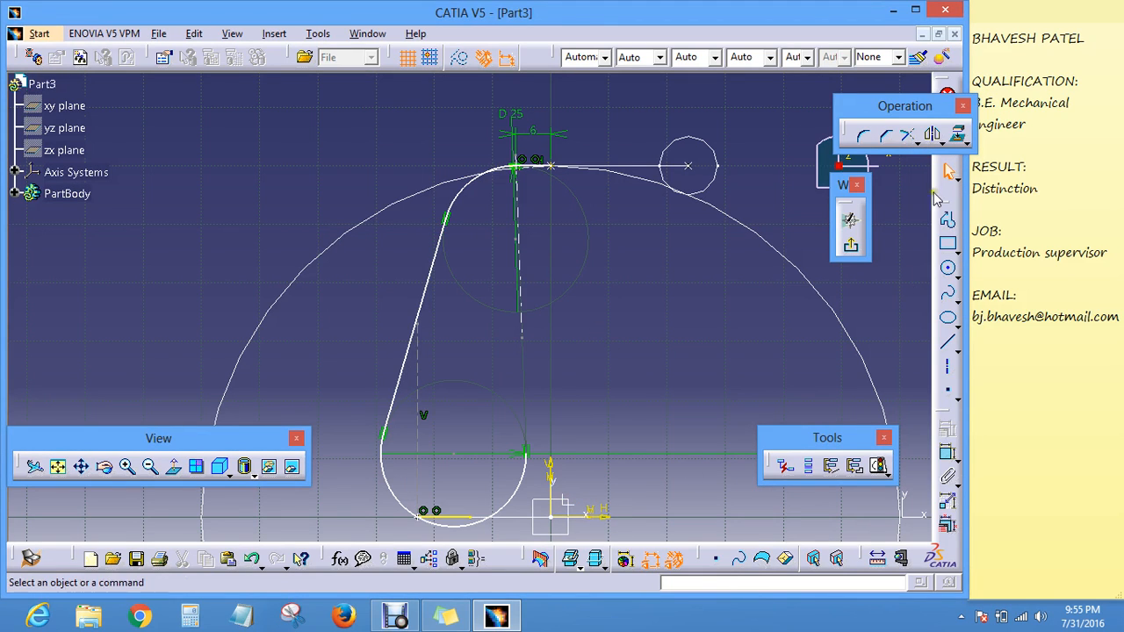
Step: Trim the lower arc at the endpoint of the horizontal bottom line, keeping the portion that leads to the slanted line
{"action": "left_click", "coordinate": [912, 139]}
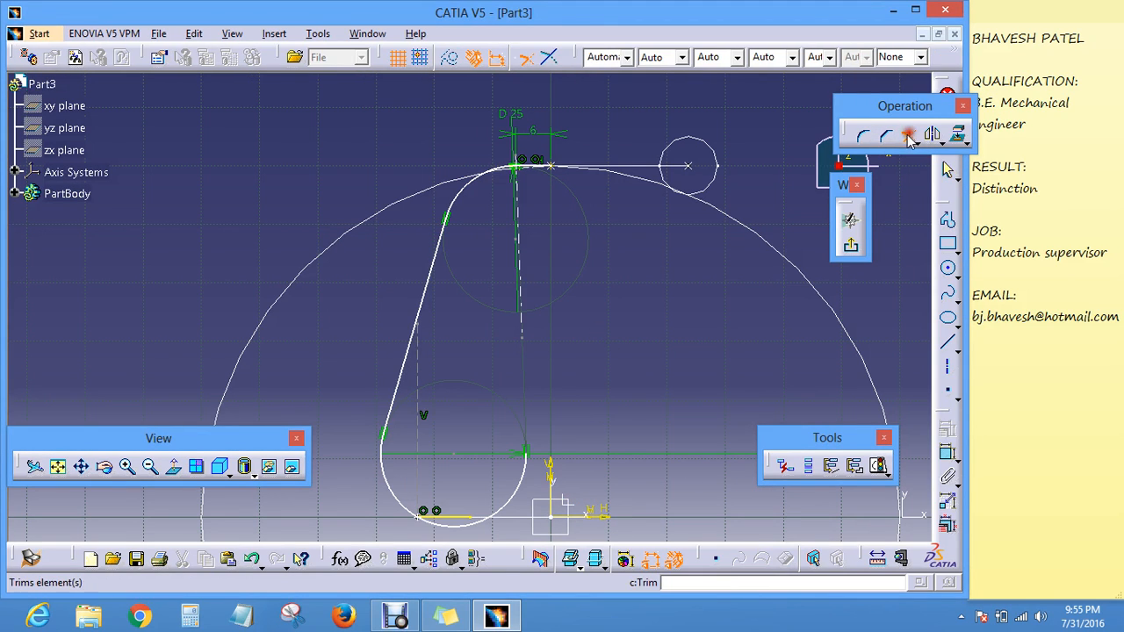
{"action": "left_click", "coordinate": [405, 502]}
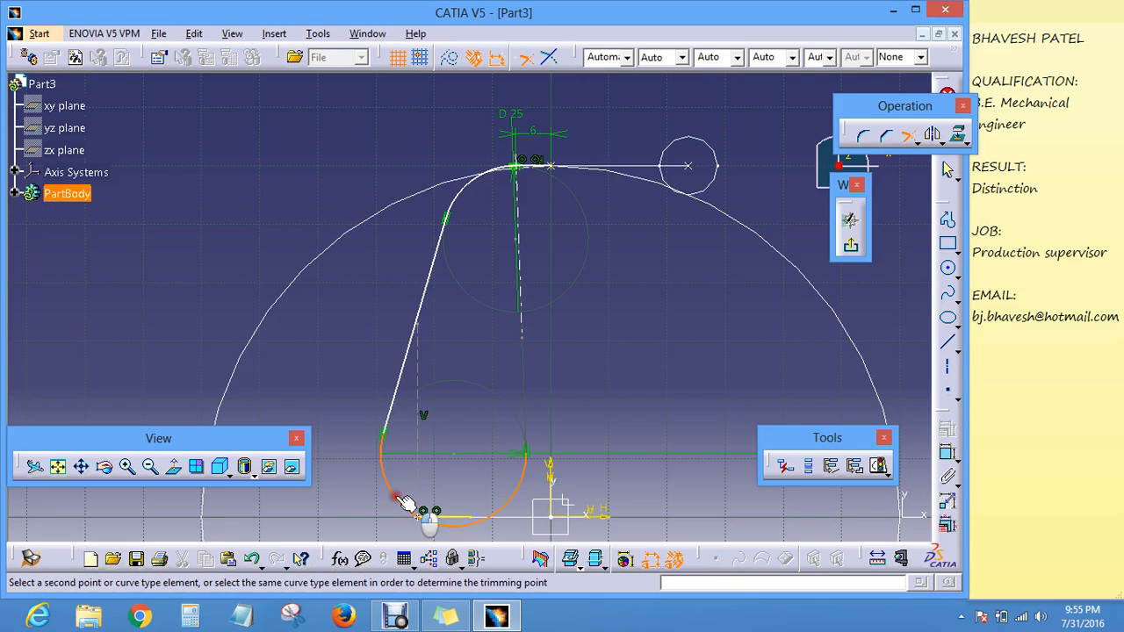
{"action": "left_click", "coordinate": [462, 520]}
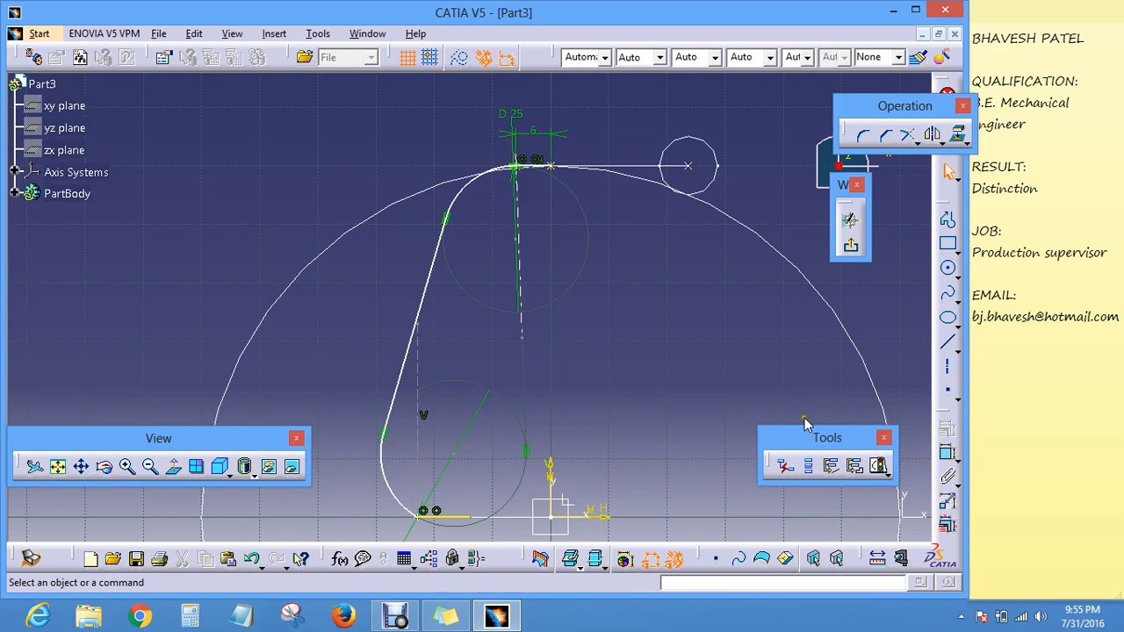
Step: Apply a tangency constraint between the horizontal bottom line and the lower arc
{"action": "left_click", "coordinate": [947, 453]}
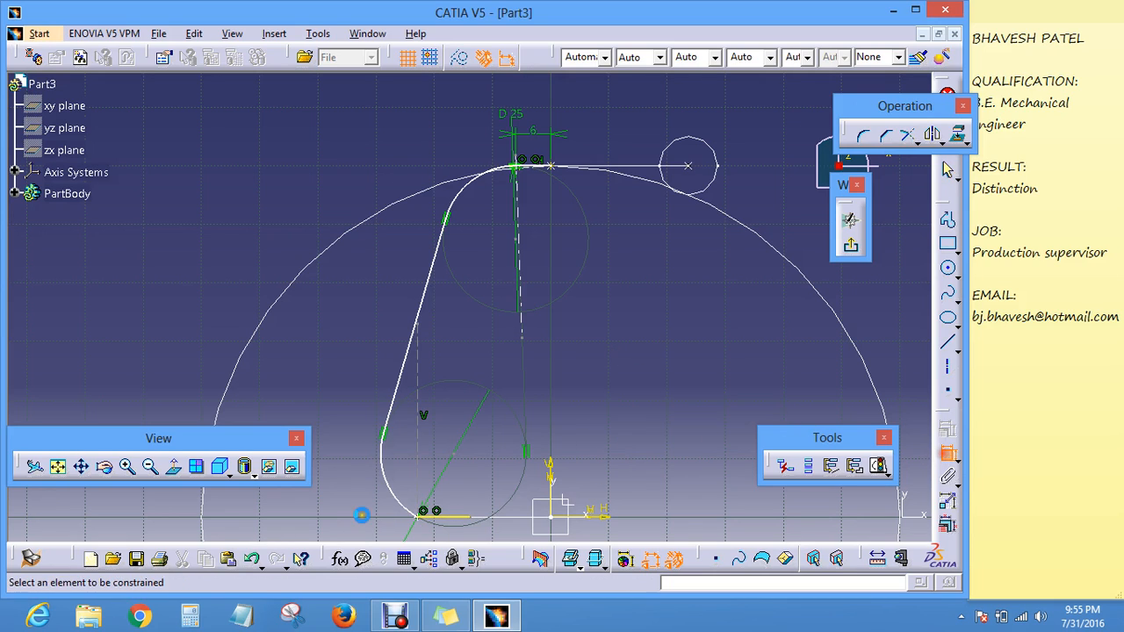
{"action": "left_click", "coordinate": [420, 514]}
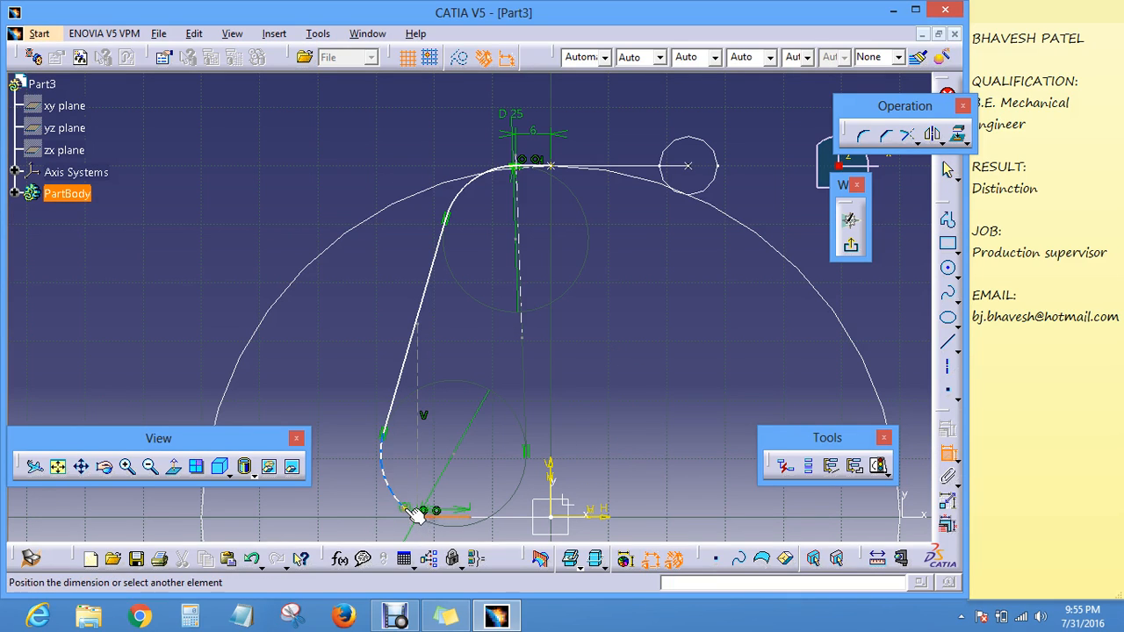
{"action": "right_click", "coordinate": [317, 346]}
{"action": "left_click", "coordinate": [353, 413]}
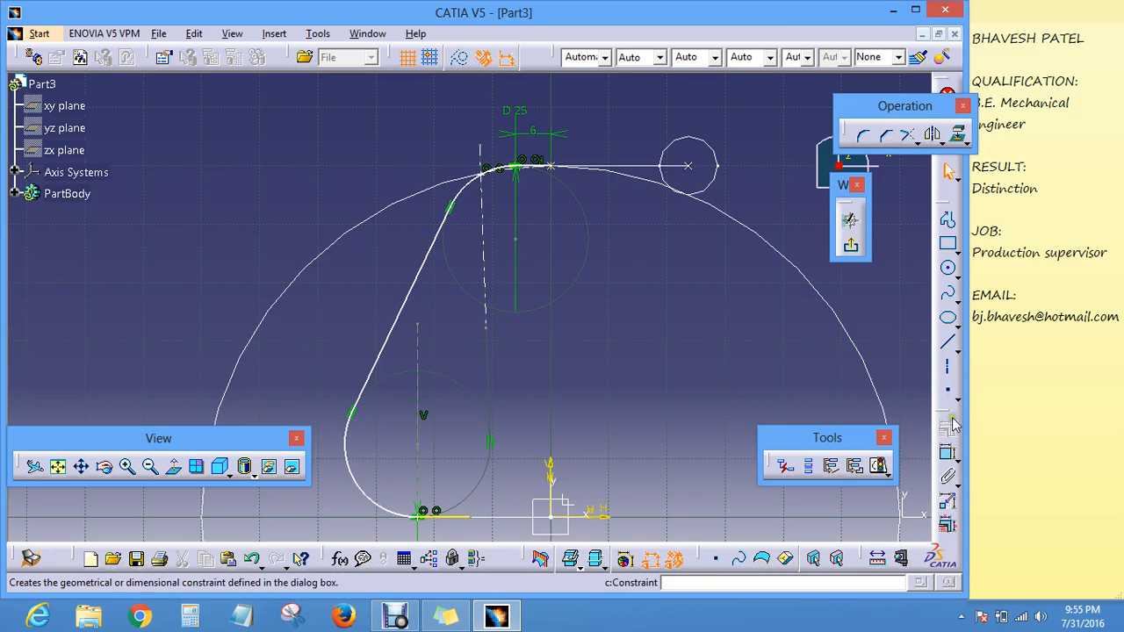
Step: Try an offset dimension with swapped location between the trimmed upper arc and the short top line, and undo it
{"action": "left_click", "coordinate": [947, 453]}
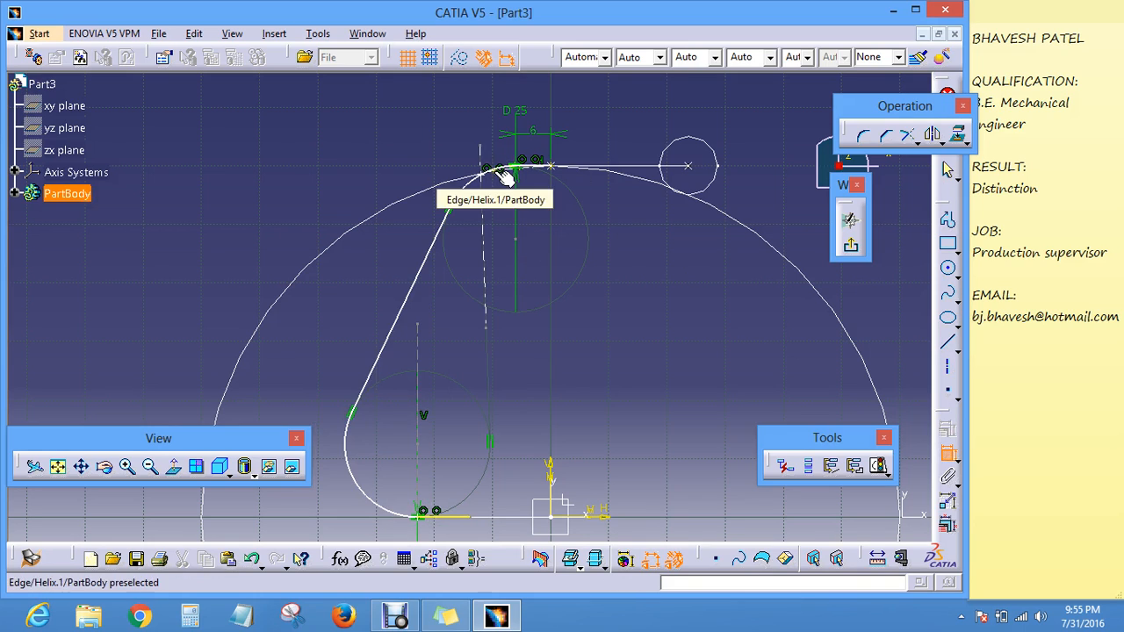
{"action": "left_click", "coordinate": [502, 172]}
{"action": "left_click", "coordinate": [536, 169]}
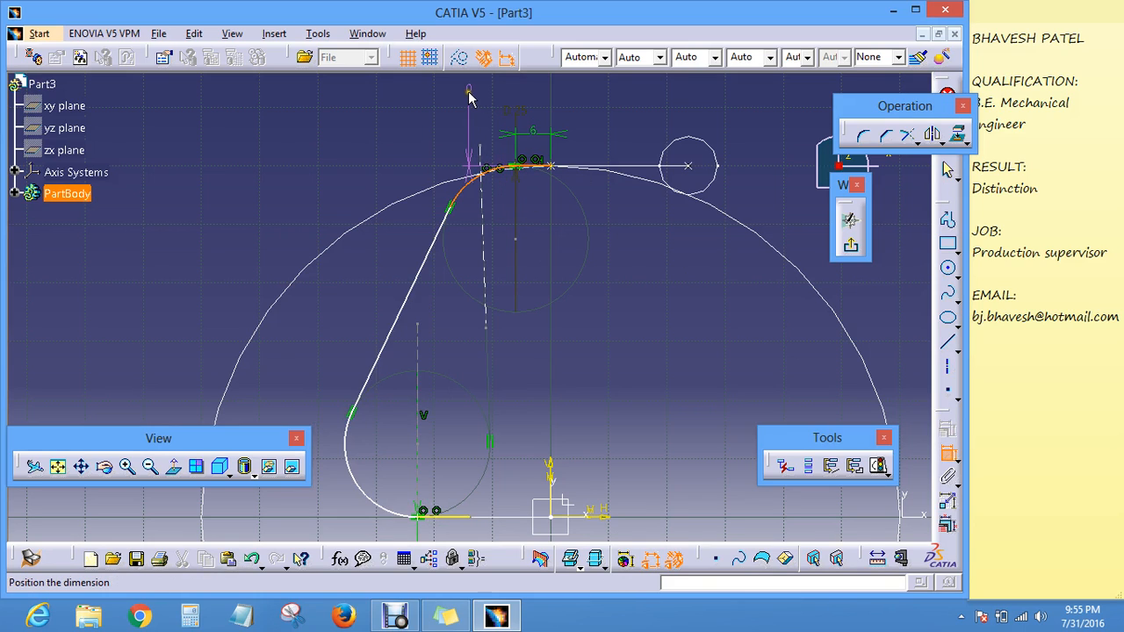
{"action": "right_click", "coordinate": [468, 99]}
{"action": "left_click", "coordinate": [487, 138]}
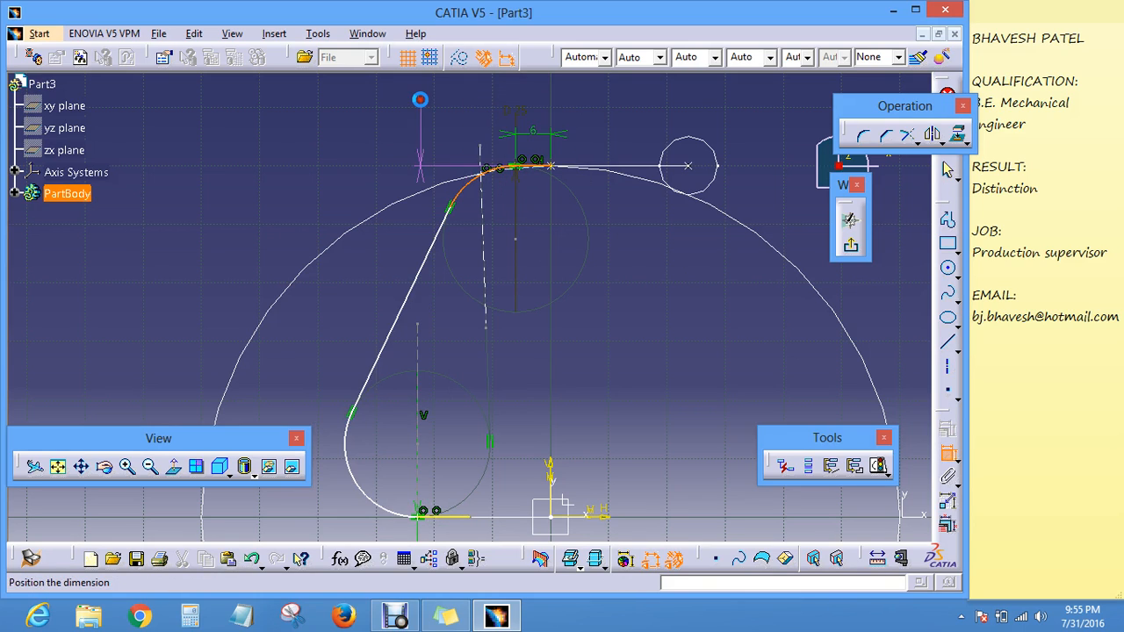
{"action": "left_click", "coordinate": [419, 99]}
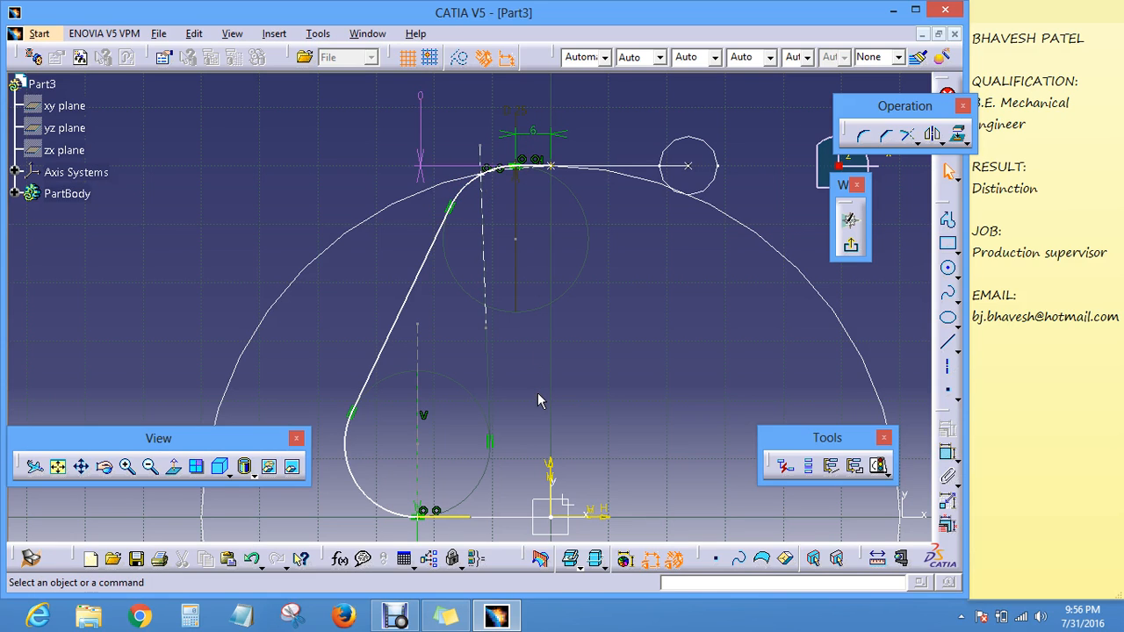
{"action": "key", "text": "ctrl+z"}
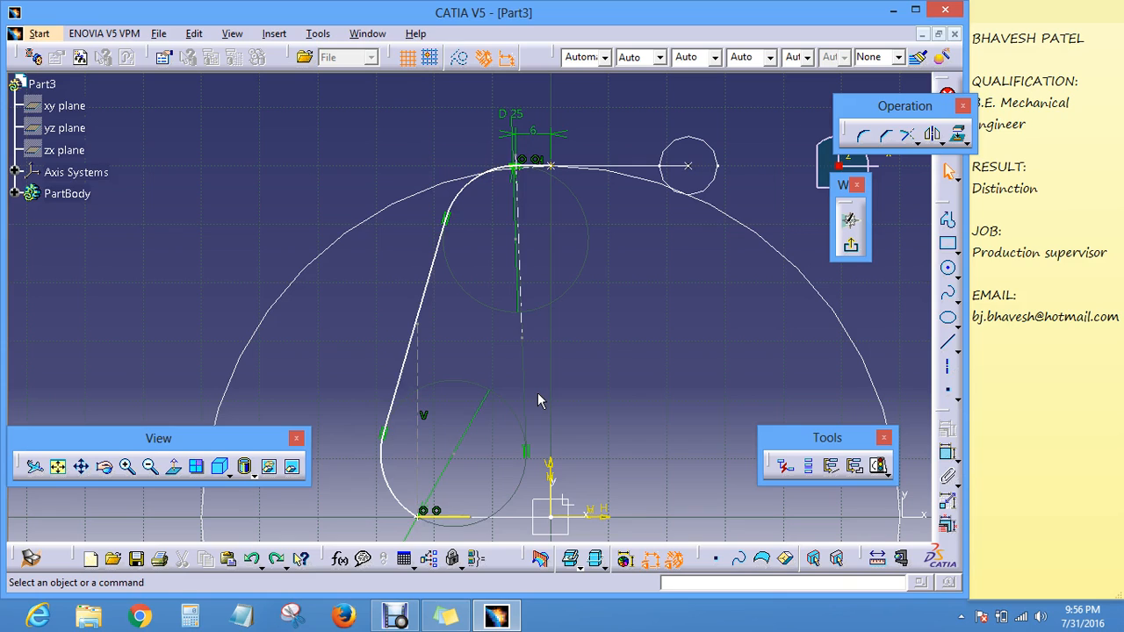
{"action": "key", "text": "ctrl+z"}
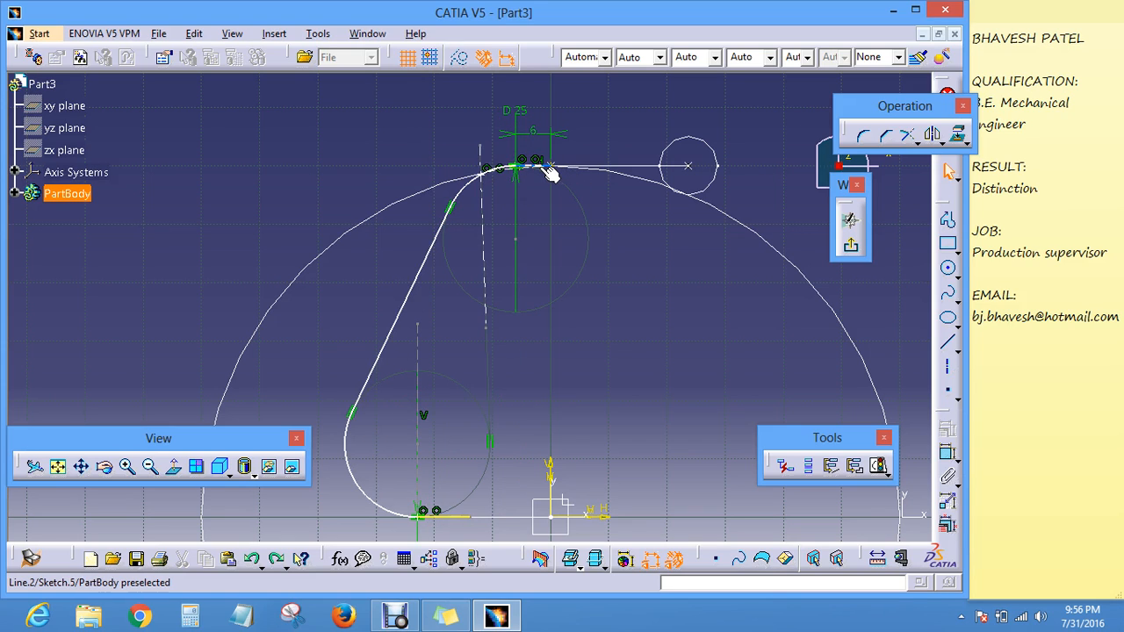
Step: Apply a tangency constraint between the short 6 mm top line and the helix edge
{"action": "middle_click_drag", "start_coordinate": [562, 213], "coordinate": [560, 227]}
{"action": "left_click", "coordinate": [946, 454]}
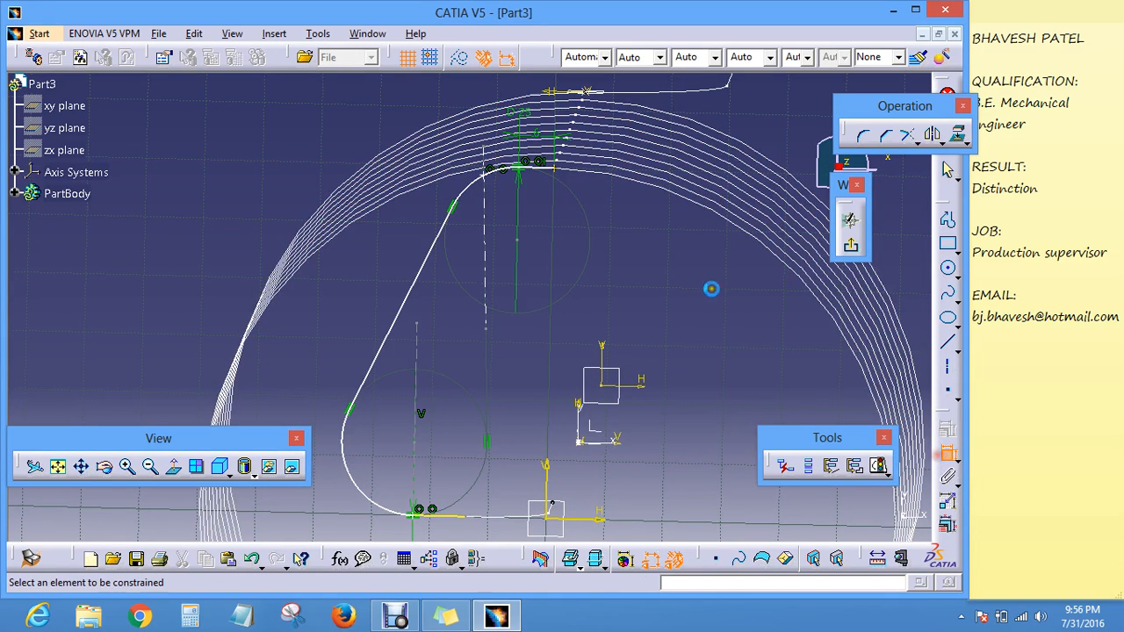
{"action": "left_click", "coordinate": [548, 171]}
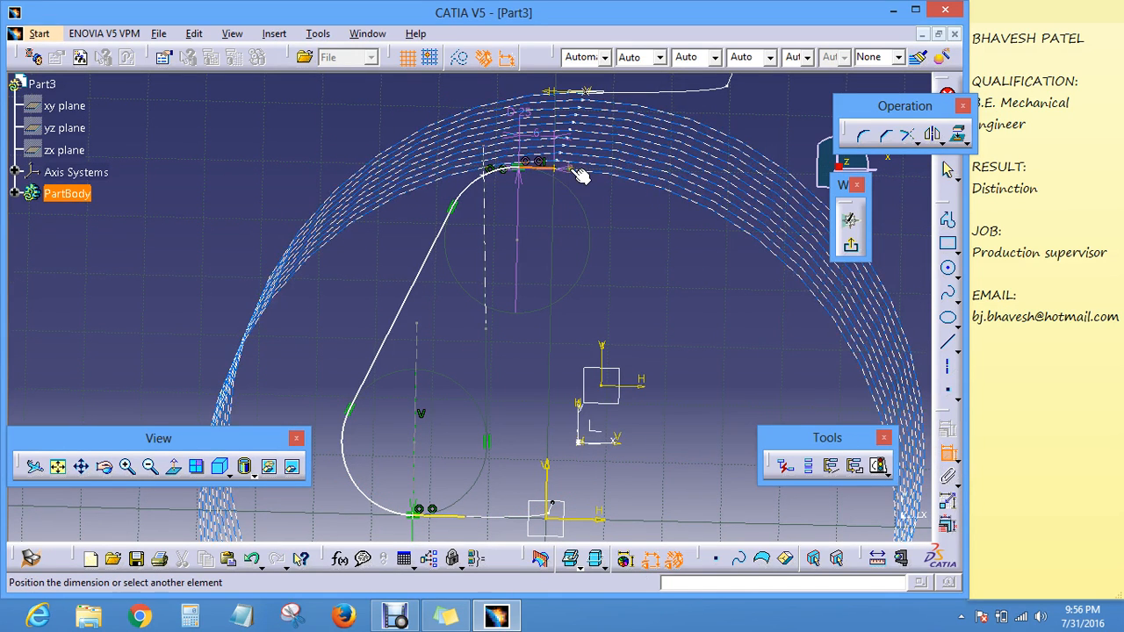
{"action": "left_click", "coordinate": [577, 176]}
{"action": "right_click", "coordinate": [578, 220]}
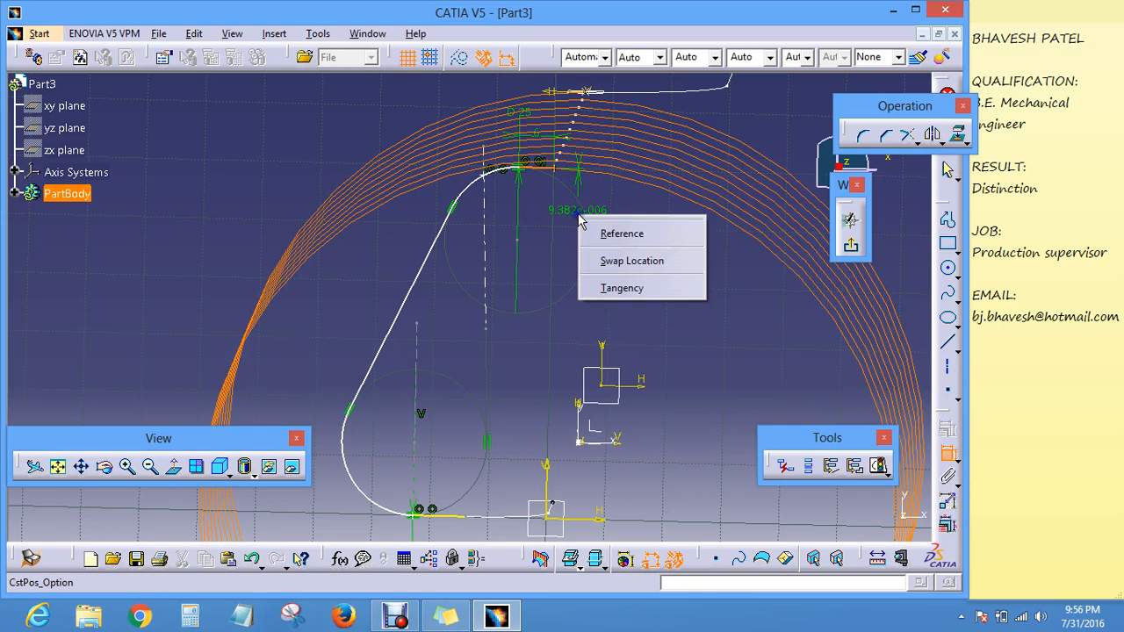
{"action": "left_click", "coordinate": [617, 286]}
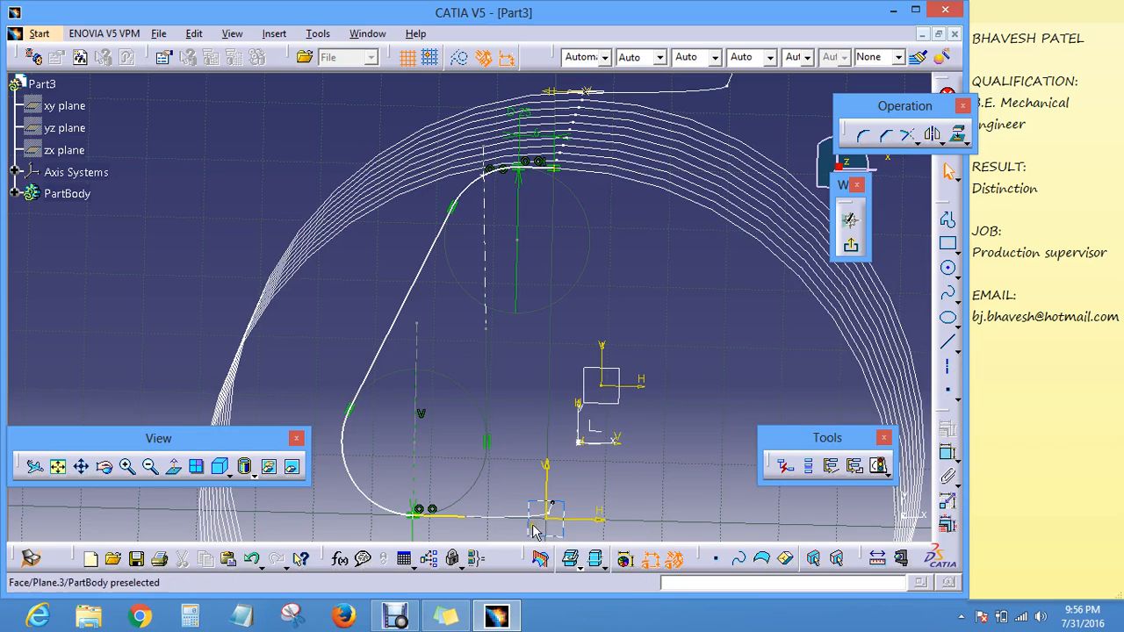
Step: Clear the selection and exit the hook sketch
{"action": "left_click", "coordinate": [448, 518]}
{"action": "key", "text": "Escape"}
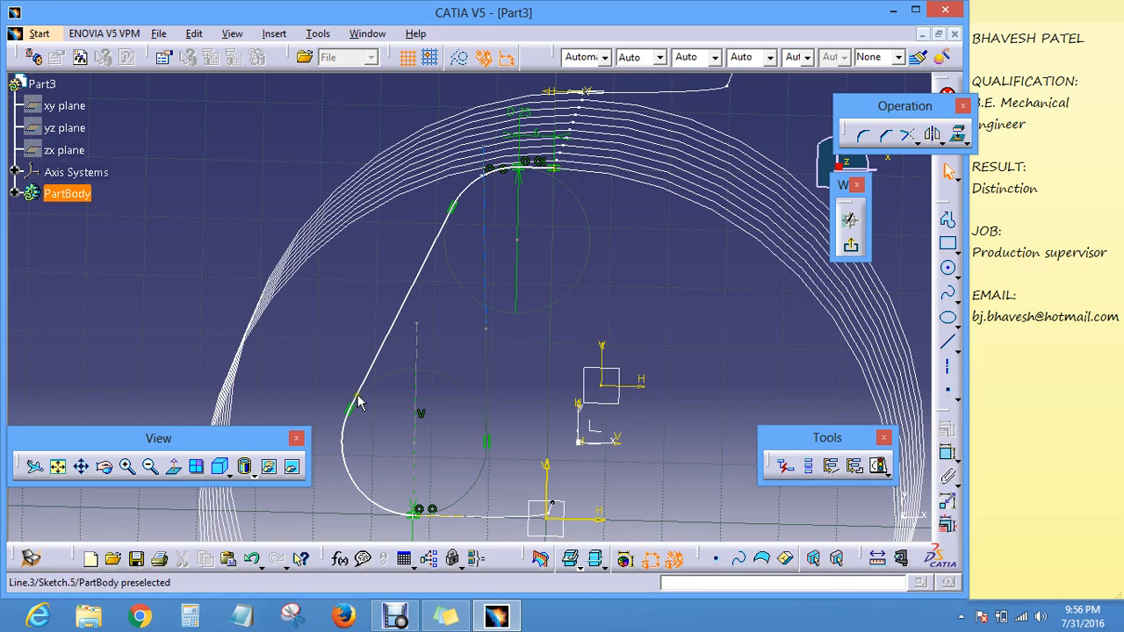
{"action": "left_click", "coordinate": [849, 219]}
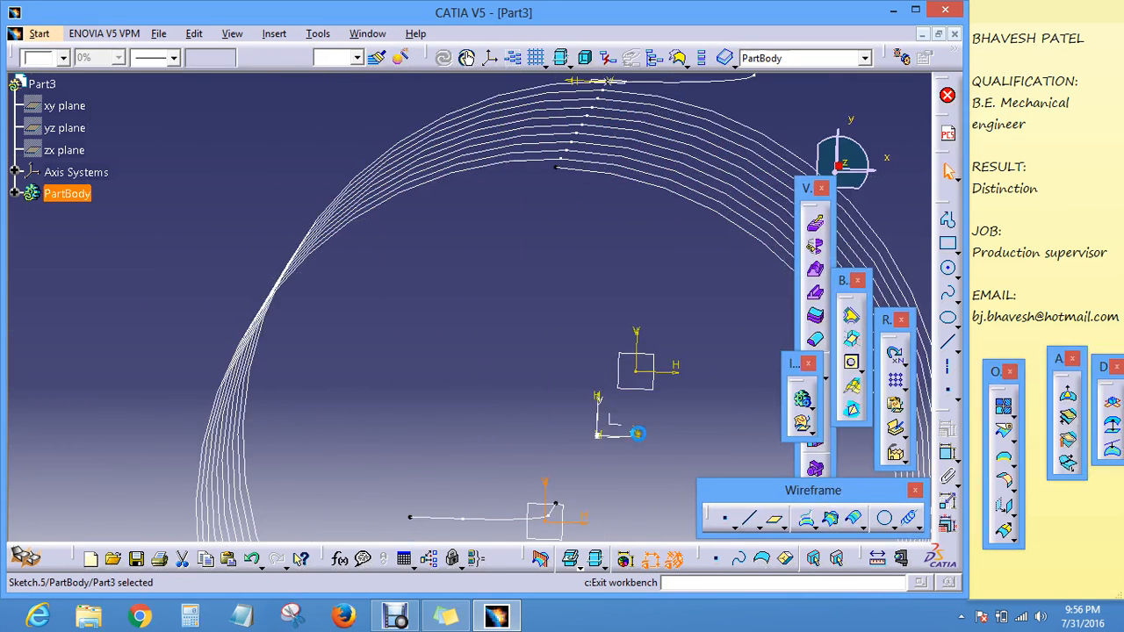
Step: Open a new sketch on the YZ plane of the axis system at the helix's base
{"action": "middle_click_drag", "start_coordinate": [584, 379], "coordinate": [690, 233]}
{"action": "middle_click_drag", "start_coordinate": [332, 322], "coordinate": [522, 380]}
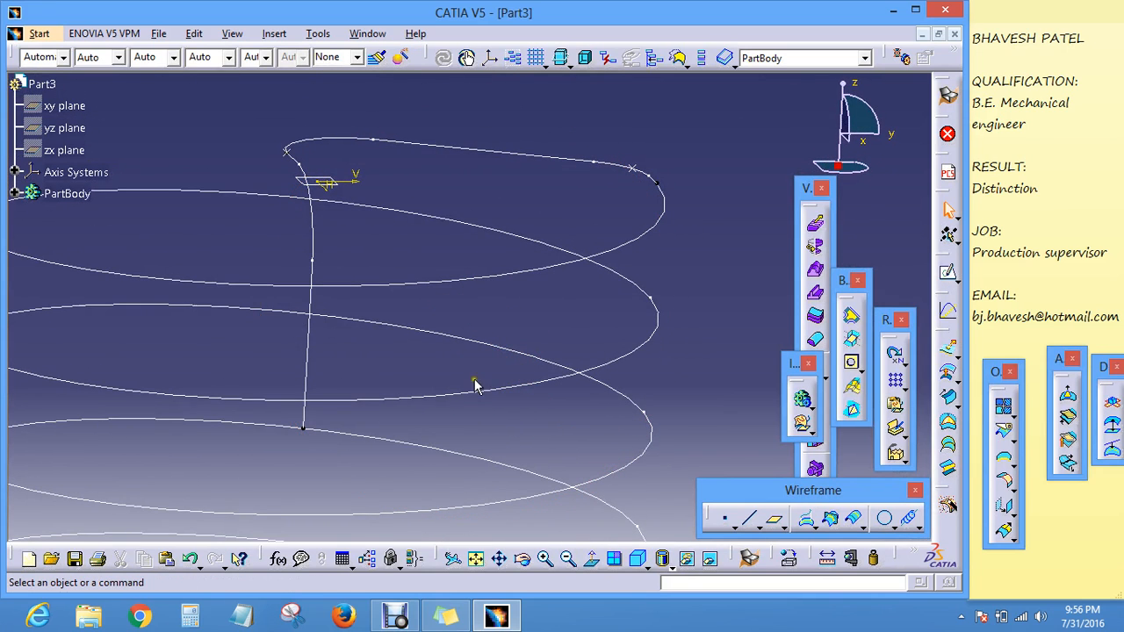
{"action": "left_click", "coordinate": [568, 558]}
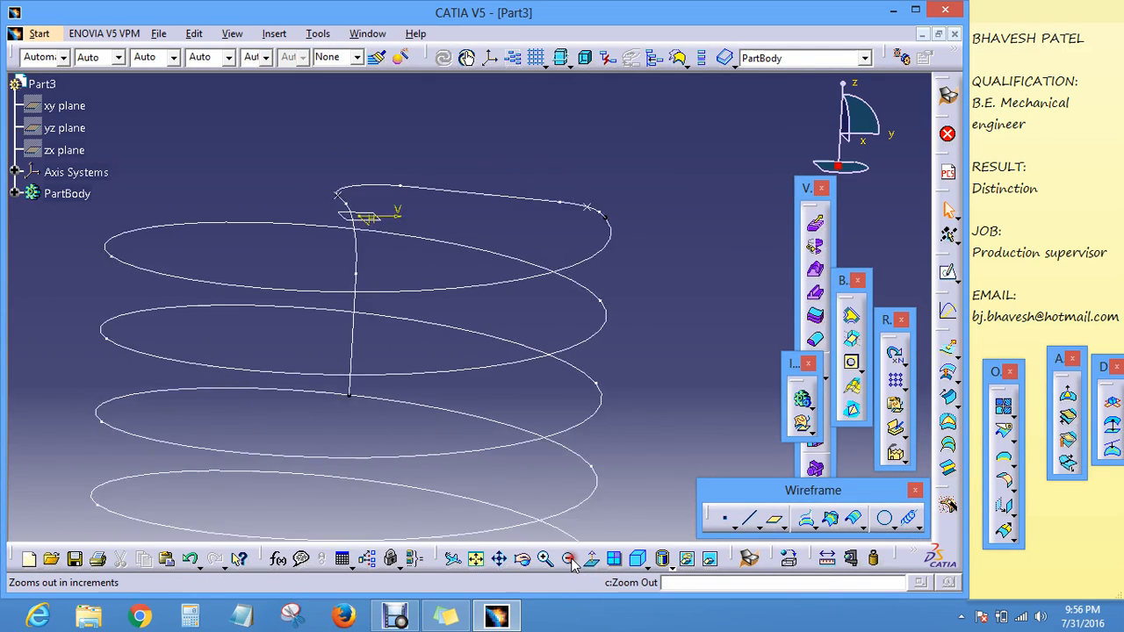
{"action": "left_click", "coordinate": [572, 560]}
{"action": "left_click", "coordinate": [572, 560]}
{"action": "left_click", "coordinate": [572, 560]}
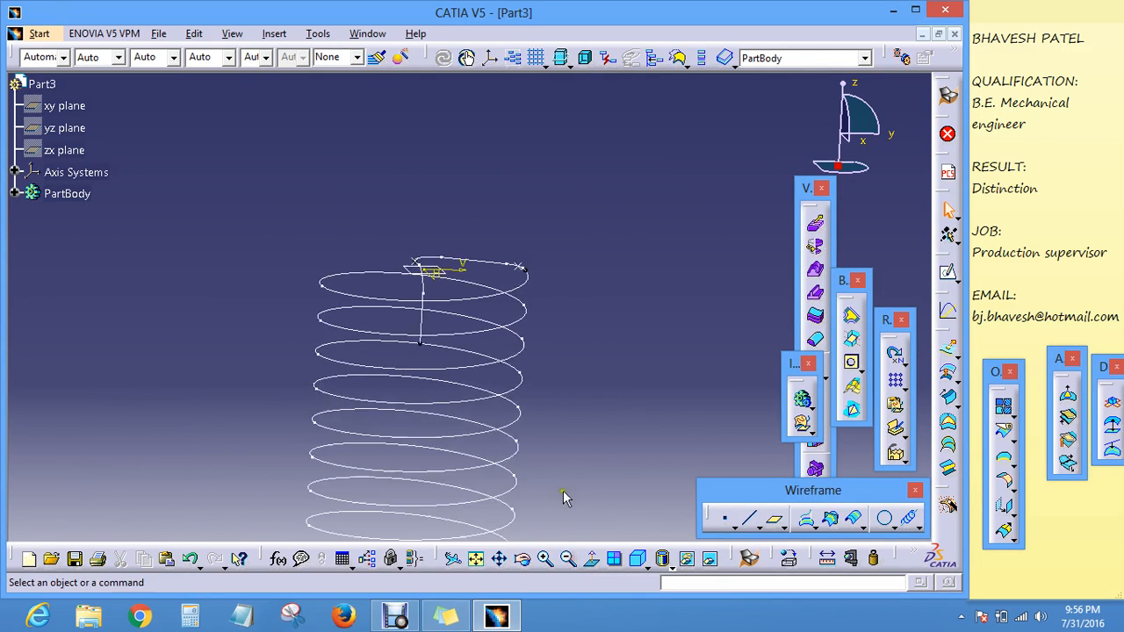
{"action": "middle_click_drag", "start_coordinate": [584, 363], "coordinate": [595, 180]}
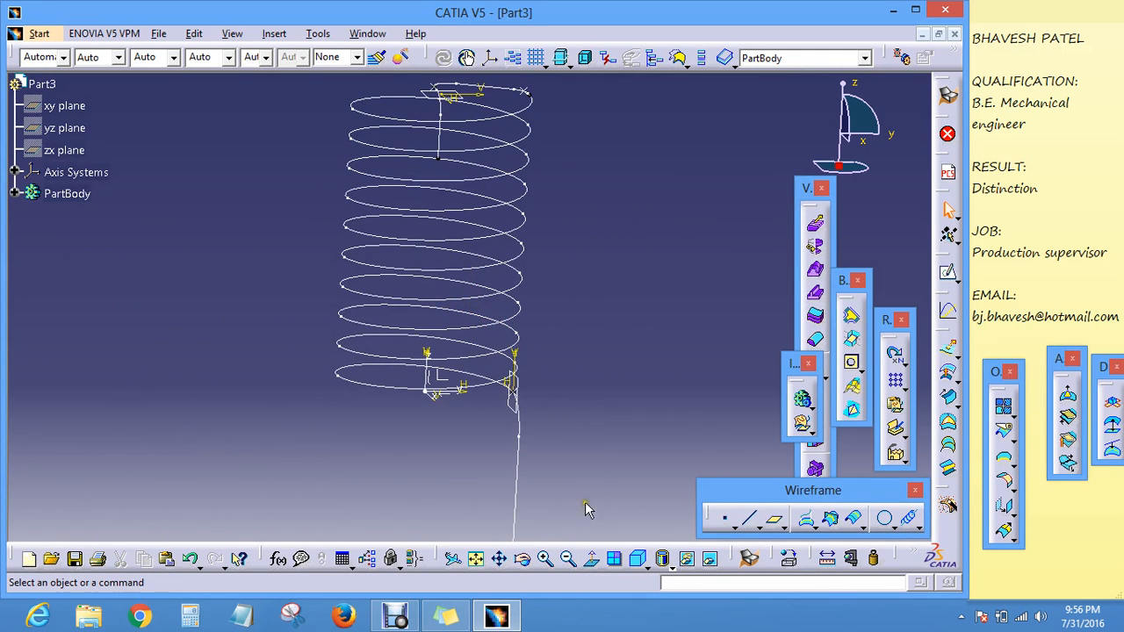
{"action": "left_click", "coordinate": [567, 559]}
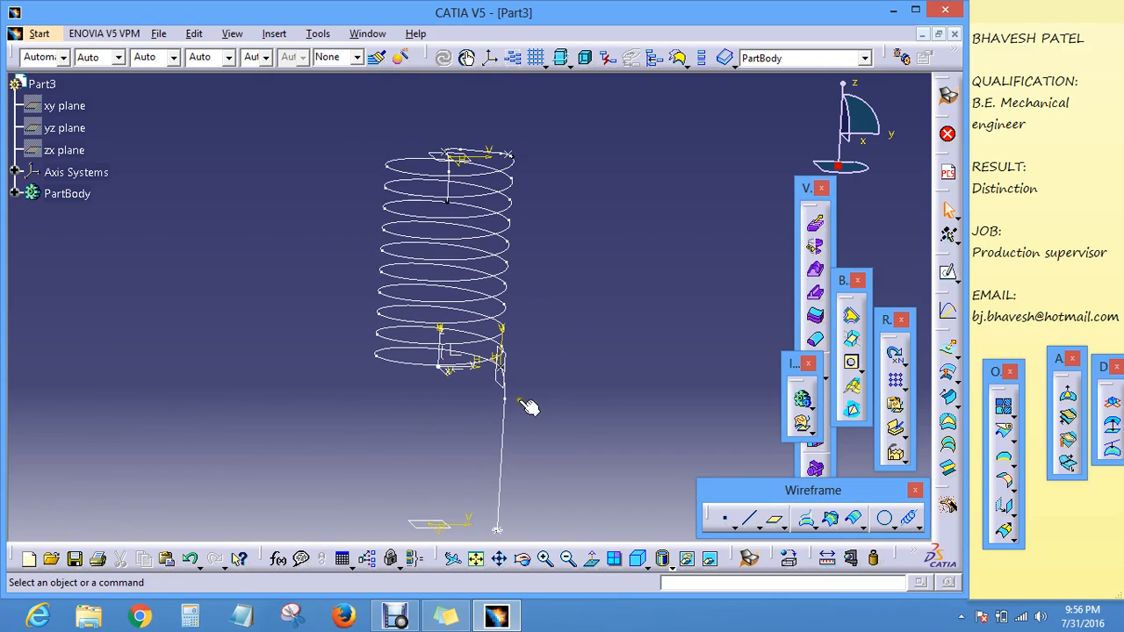
{"action": "left_click", "coordinate": [465, 358]}
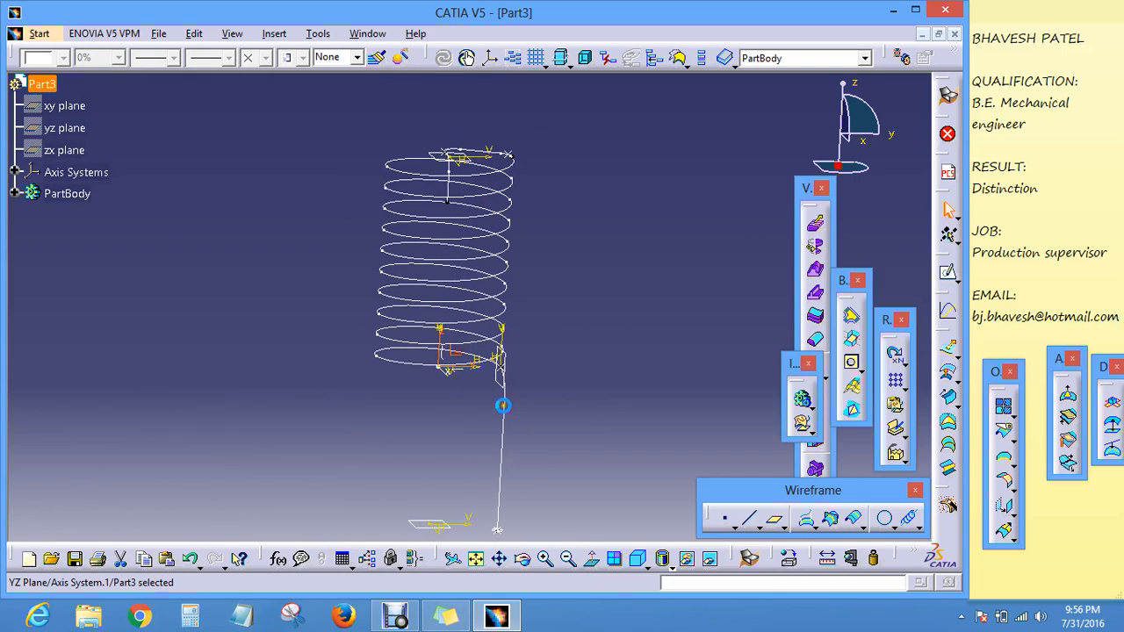
{"action": "left_click", "coordinate": [946, 276]}
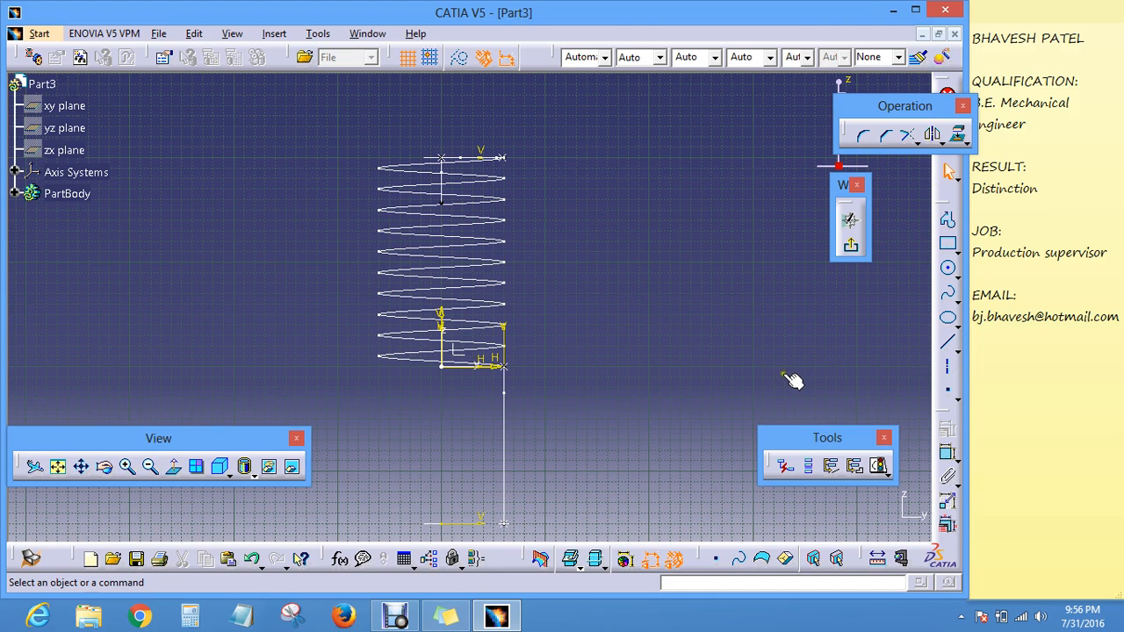
Step: Draw a long vertical line along the helix axis, from above the top coil to below the lower end line
{"action": "left_click", "coordinate": [946, 342]}
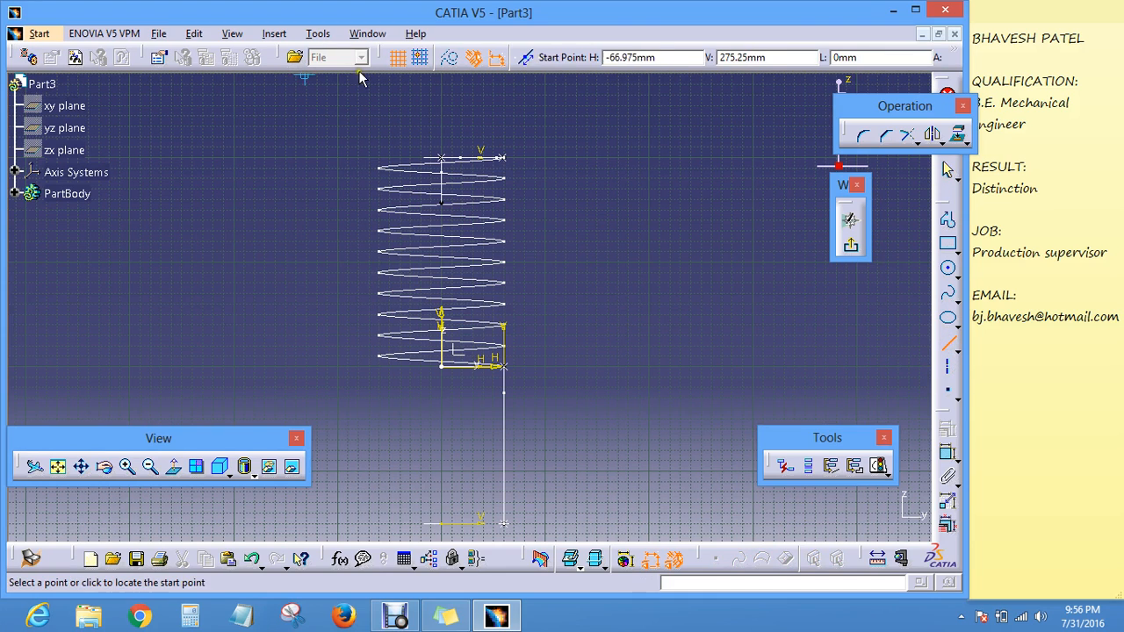
{"action": "left_click", "coordinate": [442, 103]}
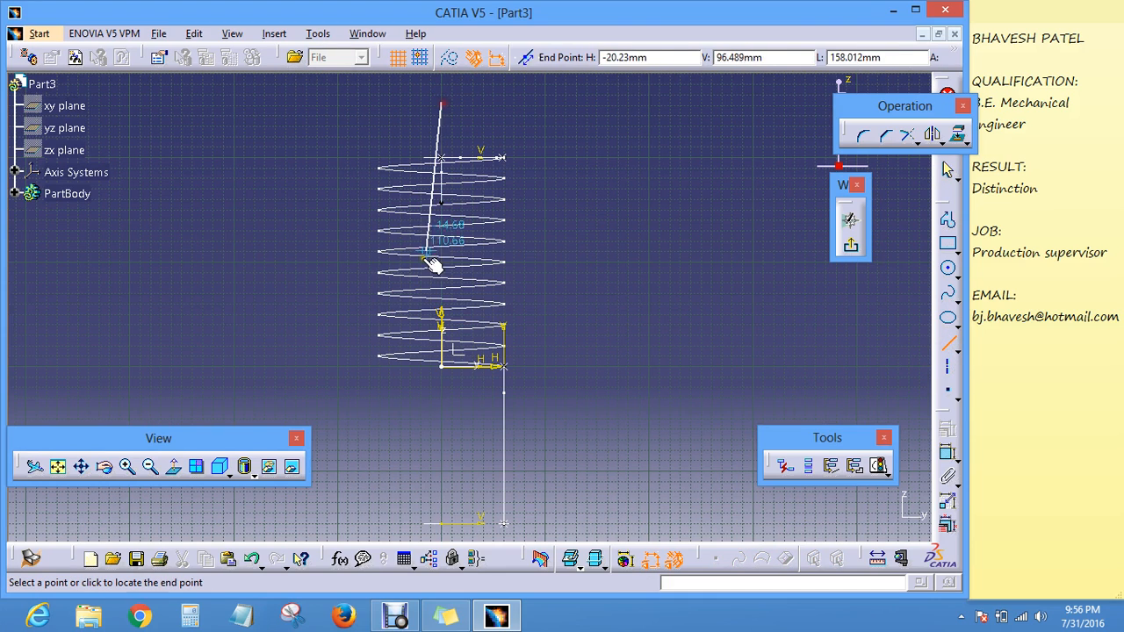
{"action": "left_click", "coordinate": [441, 536]}
{"action": "left_click", "coordinate": [670, 340]}
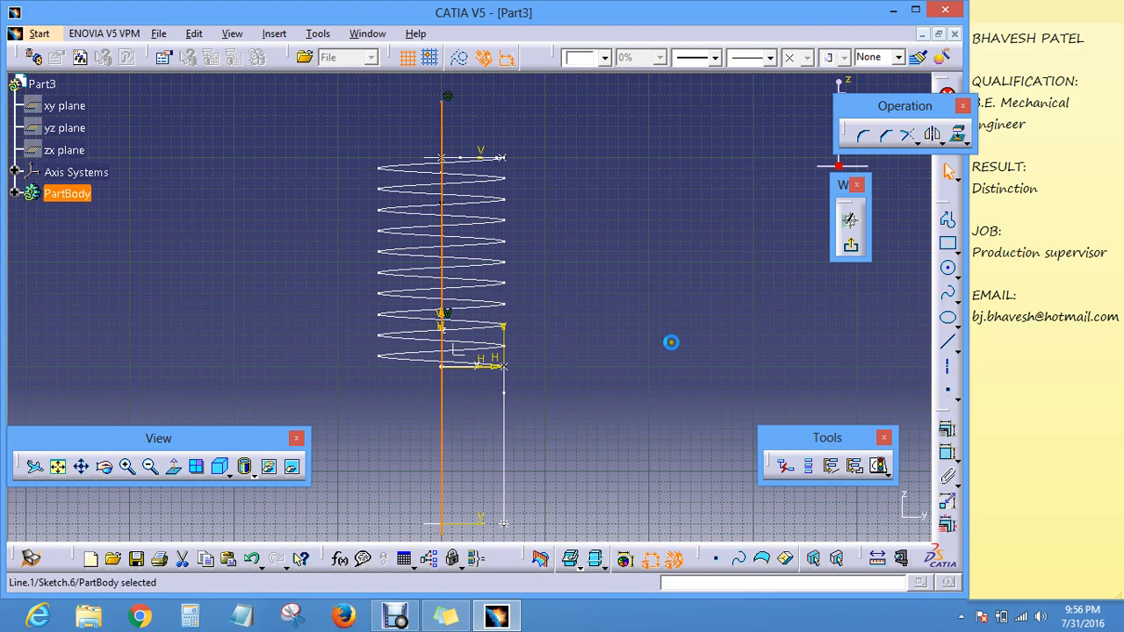
Step: Try to constrain the long vertical line's upper endpoint to the helix's upper end geometry
{"action": "left_click", "coordinate": [945, 453]}
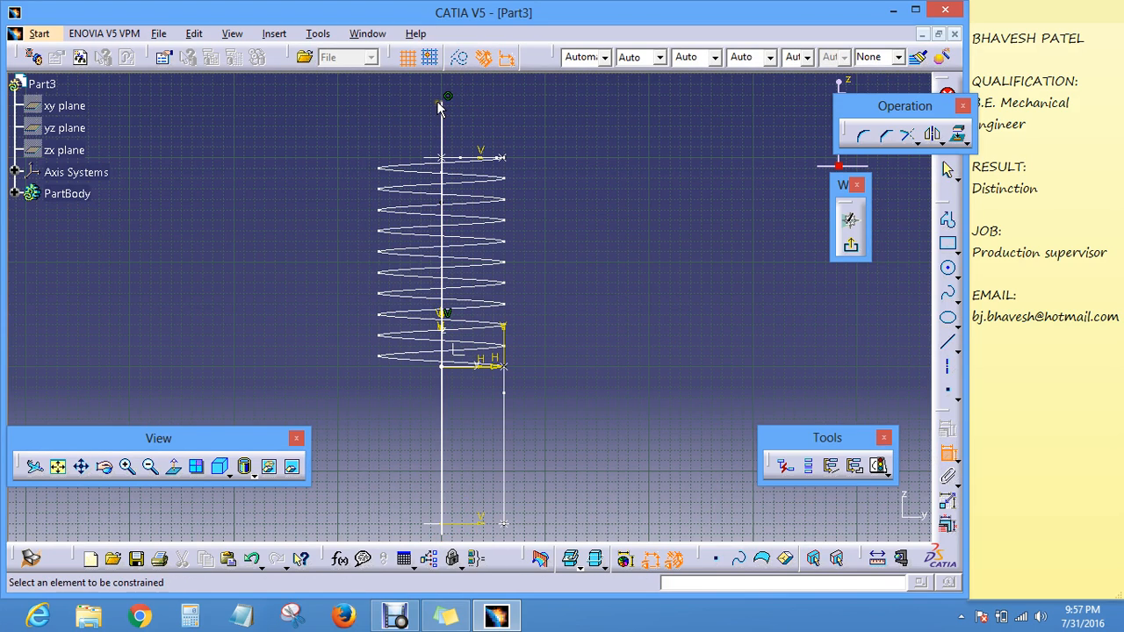
{"action": "left_click", "coordinate": [444, 102]}
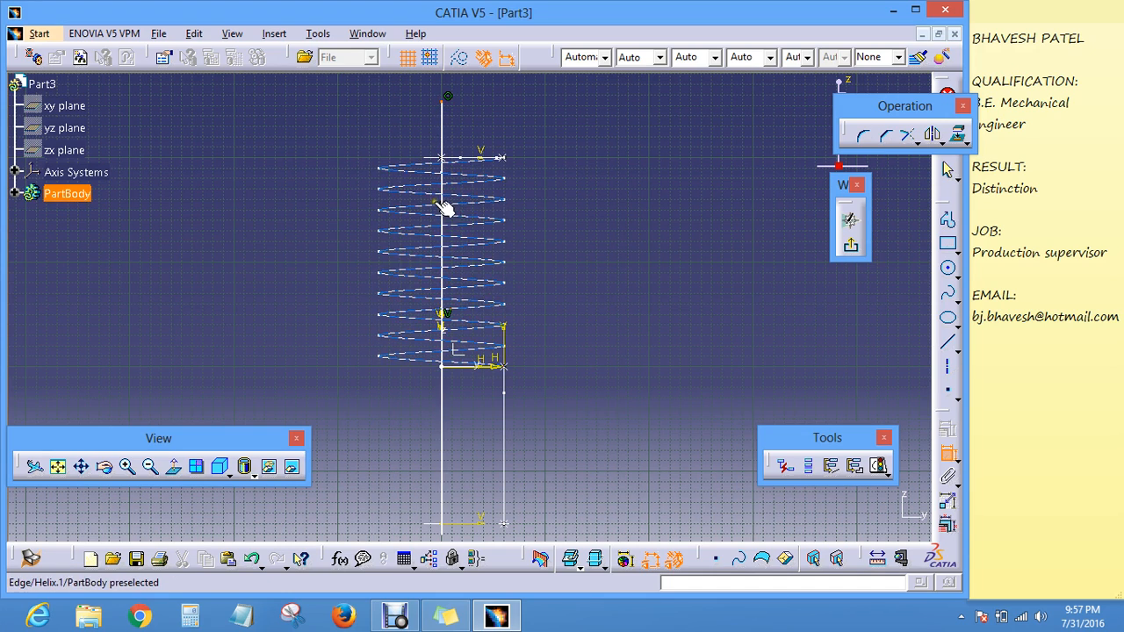
{"action": "middle_click_drag", "start_coordinate": [522, 275], "coordinate": [445, 321]}
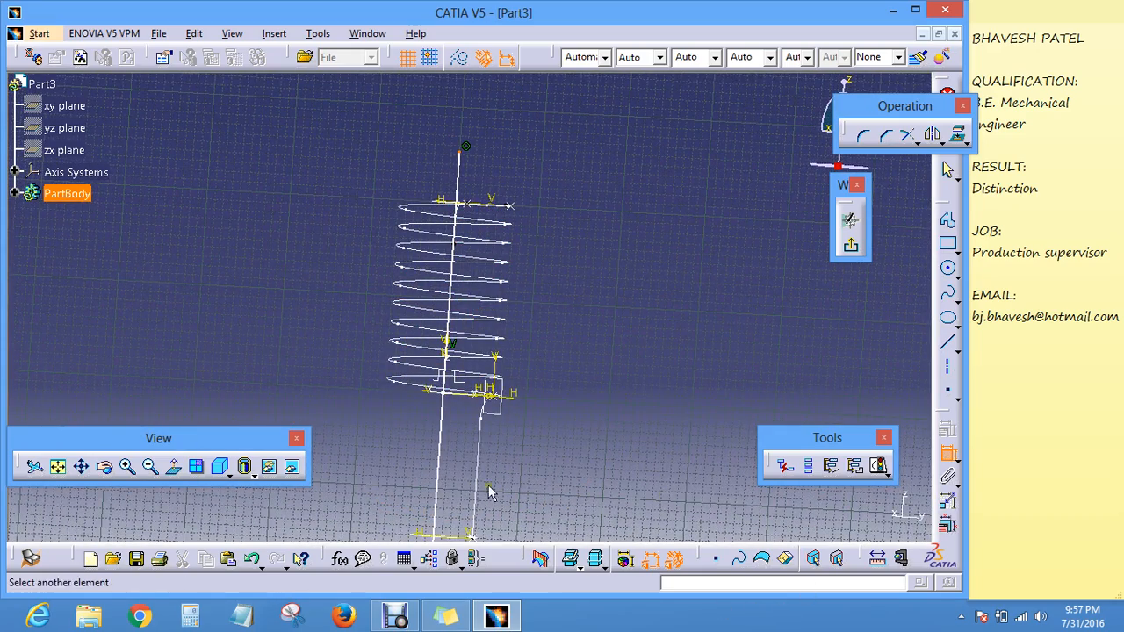
{"action": "left_click", "coordinate": [127, 467]}
{"action": "left_click", "coordinate": [128, 467]}
{"action": "left_click", "coordinate": [127, 467]}
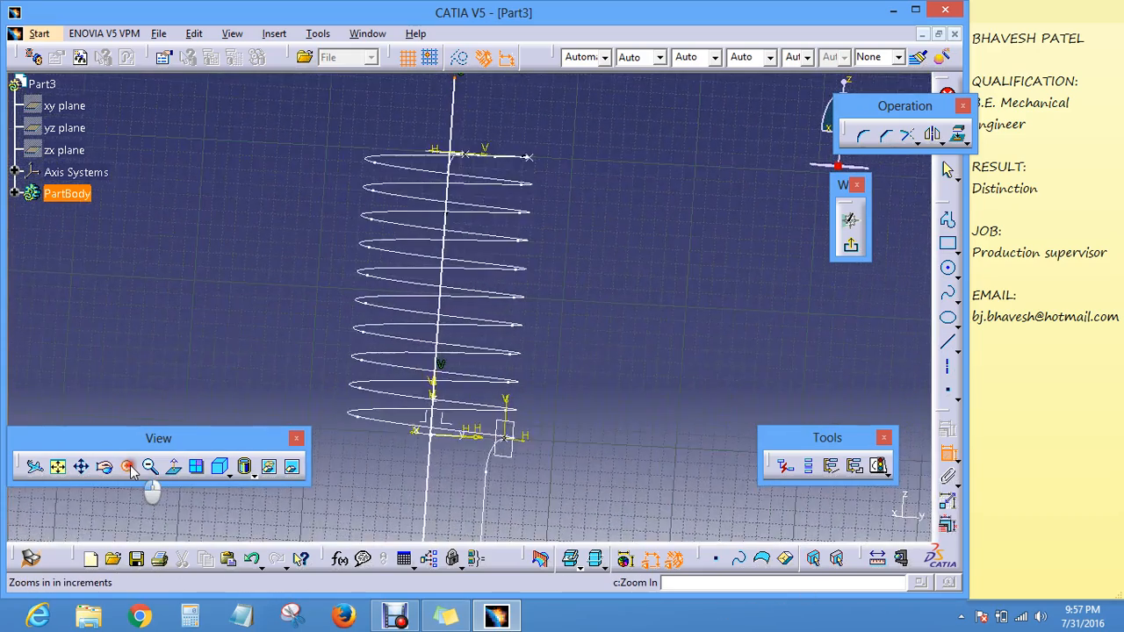
{"action": "left_click", "coordinate": [128, 467]}
{"action": "left_click", "coordinate": [129, 468]}
{"action": "left_click", "coordinate": [129, 468]}
{"action": "left_click", "coordinate": [129, 468]}
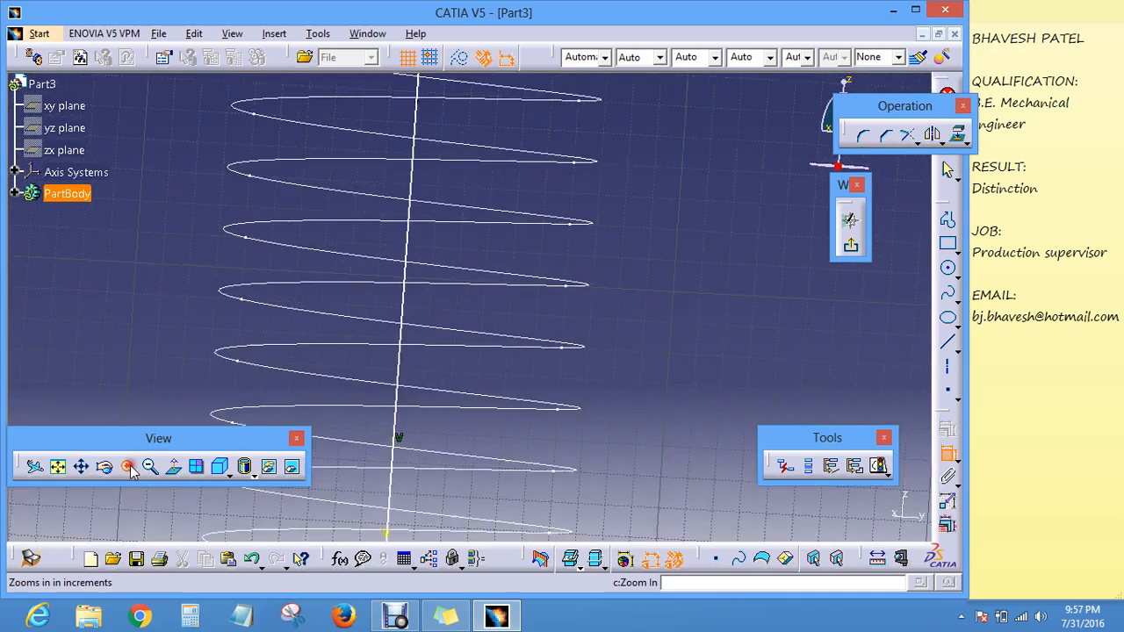
{"action": "left_click", "coordinate": [129, 468]}
{"action": "middle_click_drag", "start_coordinate": [374, 200], "coordinate": [449, 617]}
{"action": "middle_click_drag", "start_coordinate": [518, 203], "coordinate": [525, 306]}
{"action": "left_click", "coordinate": [420, 245]}
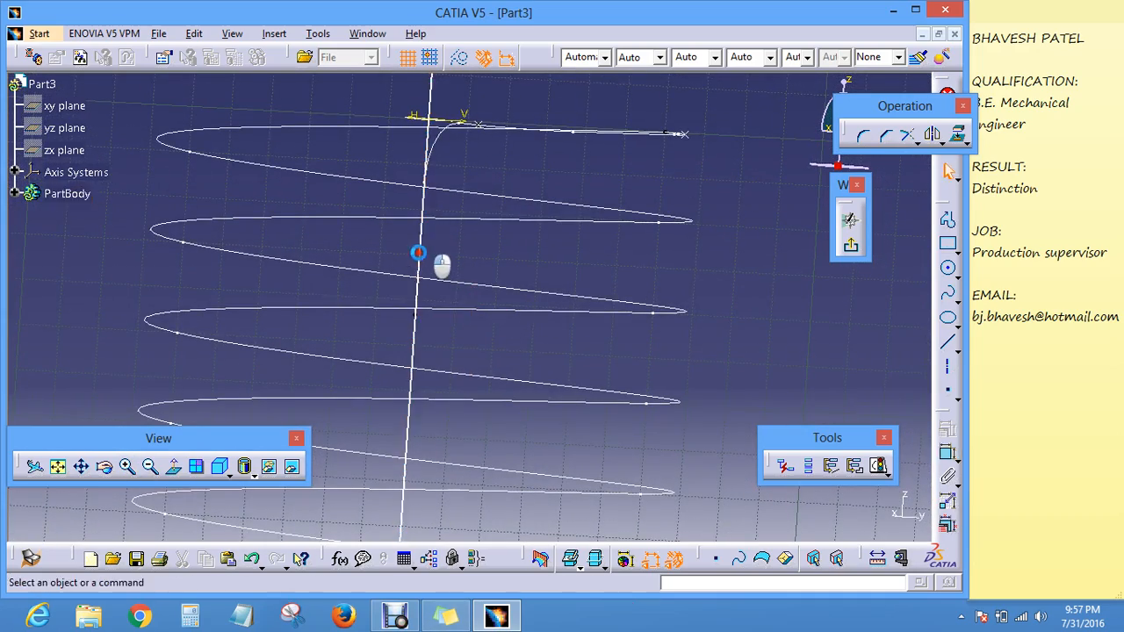
Step: Undo the long vertical line drawn along the helix axis
{"action": "key", "text": "ctrl+z"}
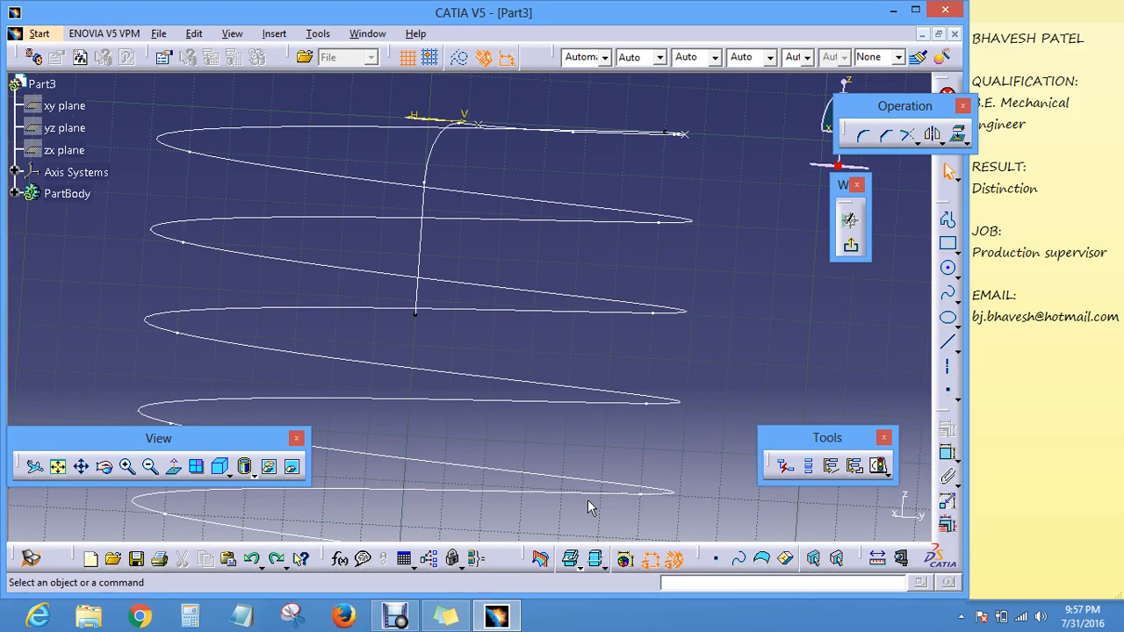
{"action": "key", "text": "ctrl+y"}
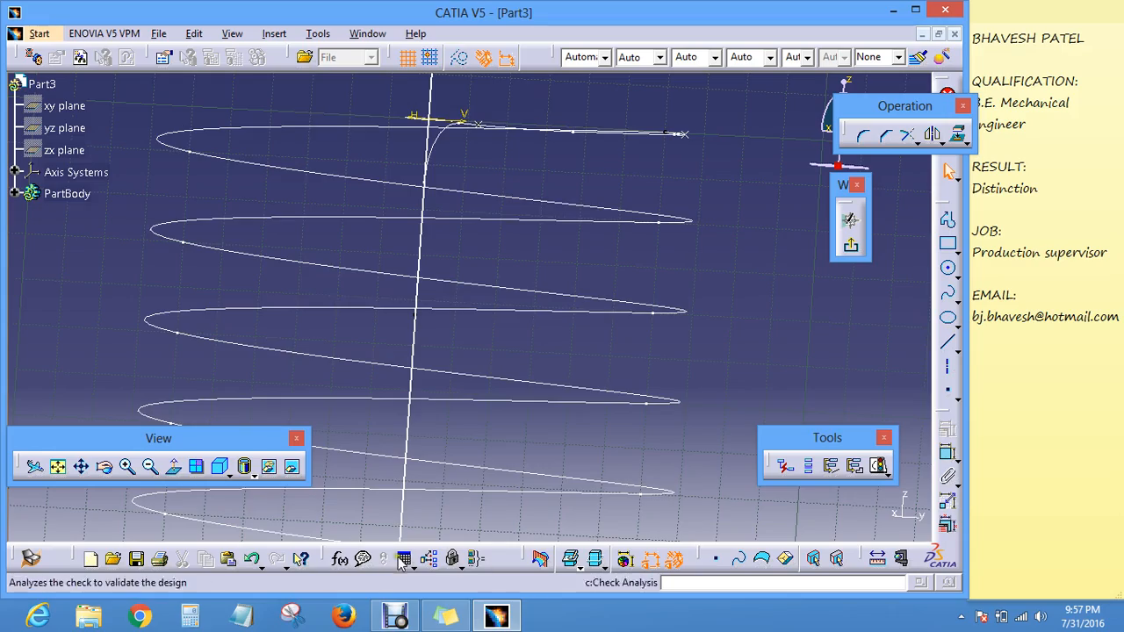
{"action": "left_click", "coordinate": [151, 468]}
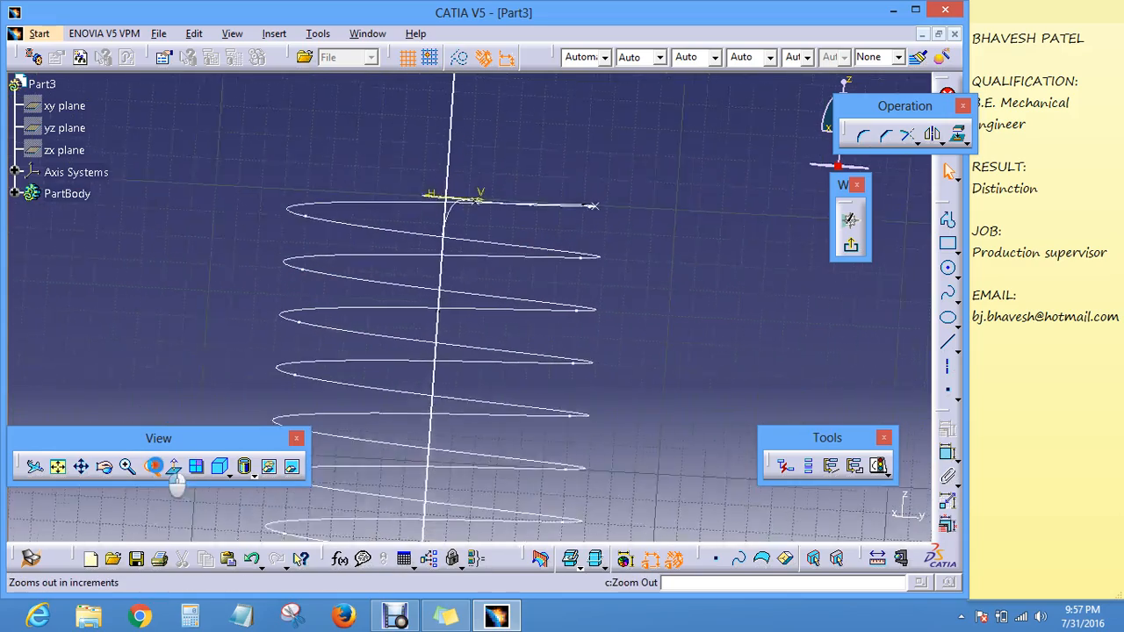
{"action": "left_click", "coordinate": [155, 468]}
{"action": "left_click", "coordinate": [156, 467]}
{"action": "left_click", "coordinate": [155, 468]}
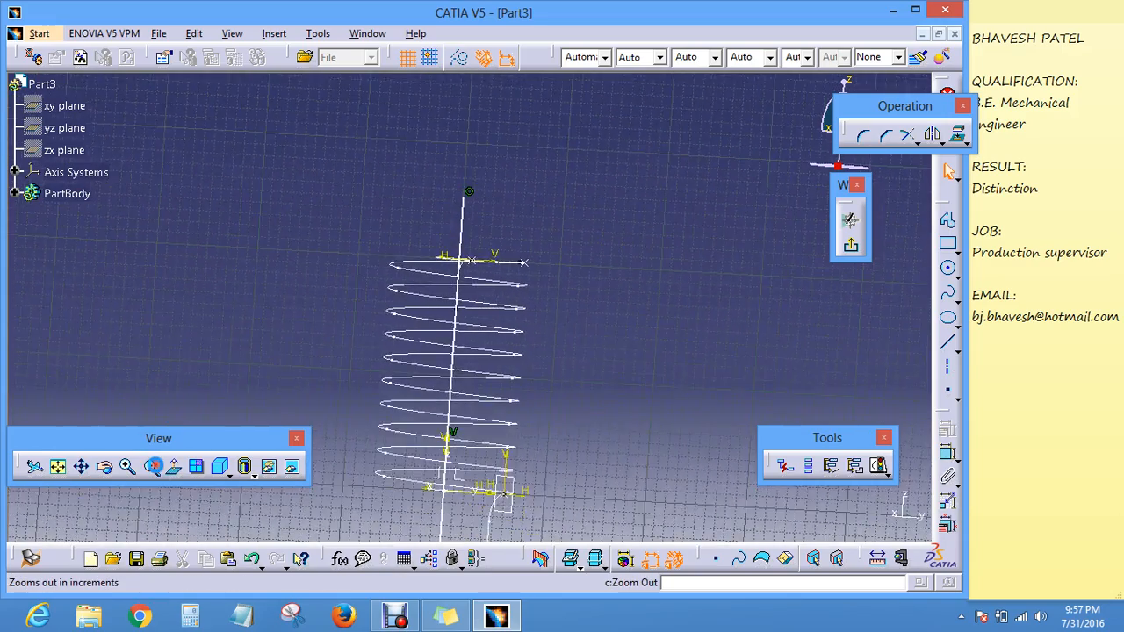
{"action": "left_click", "coordinate": [155, 467]}
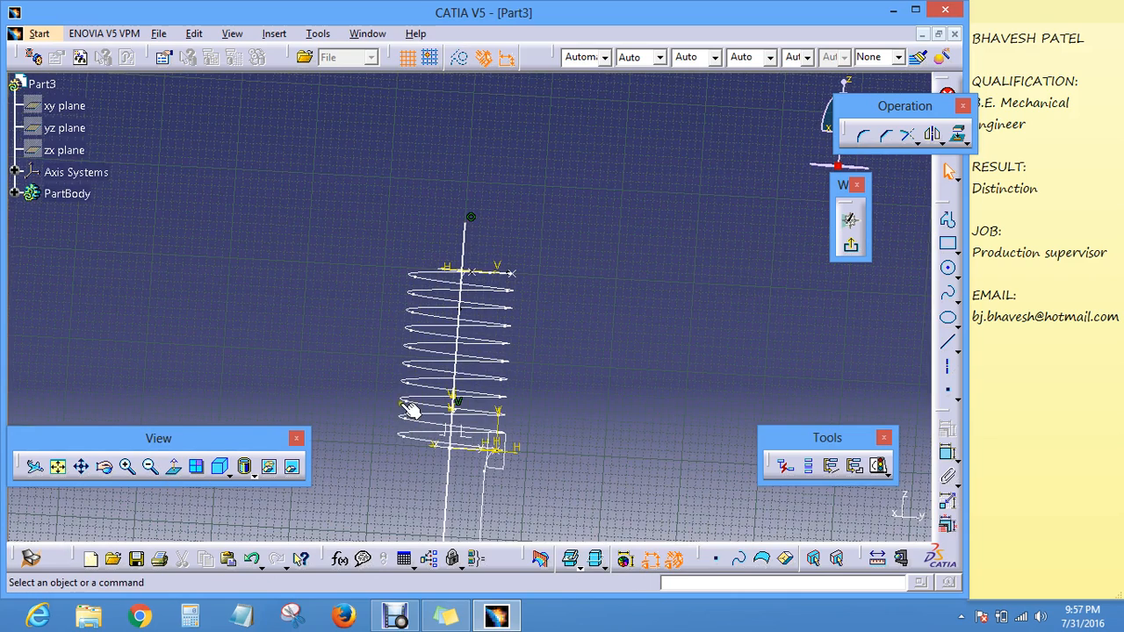
{"action": "middle_click_drag", "start_coordinate": [411, 410], "coordinate": [409, 342]}
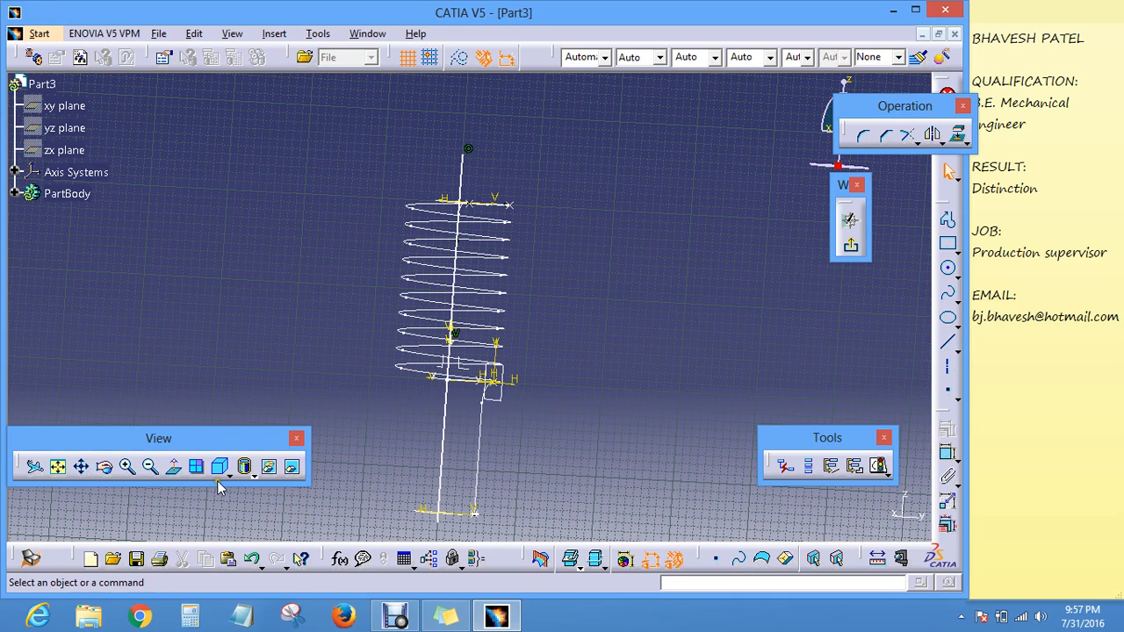
{"action": "left_click", "coordinate": [252, 558]}
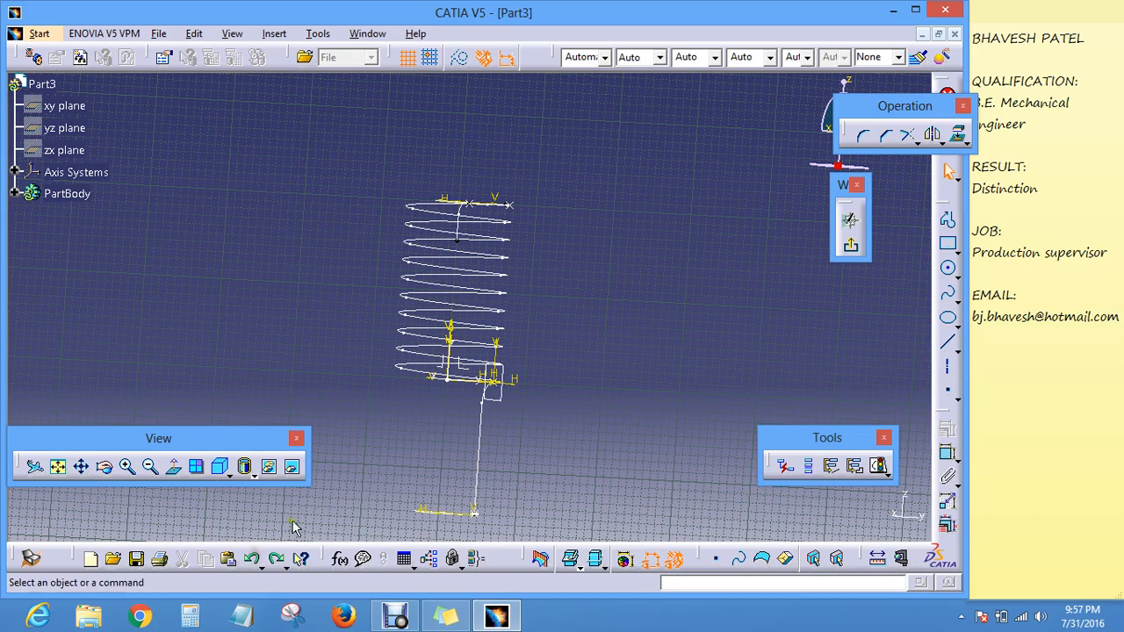
Step: Draw a vertical line along the helix axis from just below the upper straight end down past the lower end line
{"action": "left_click", "coordinate": [948, 343]}
{"action": "middle_click_drag", "start_coordinate": [757, 337], "coordinate": [757, 275]}
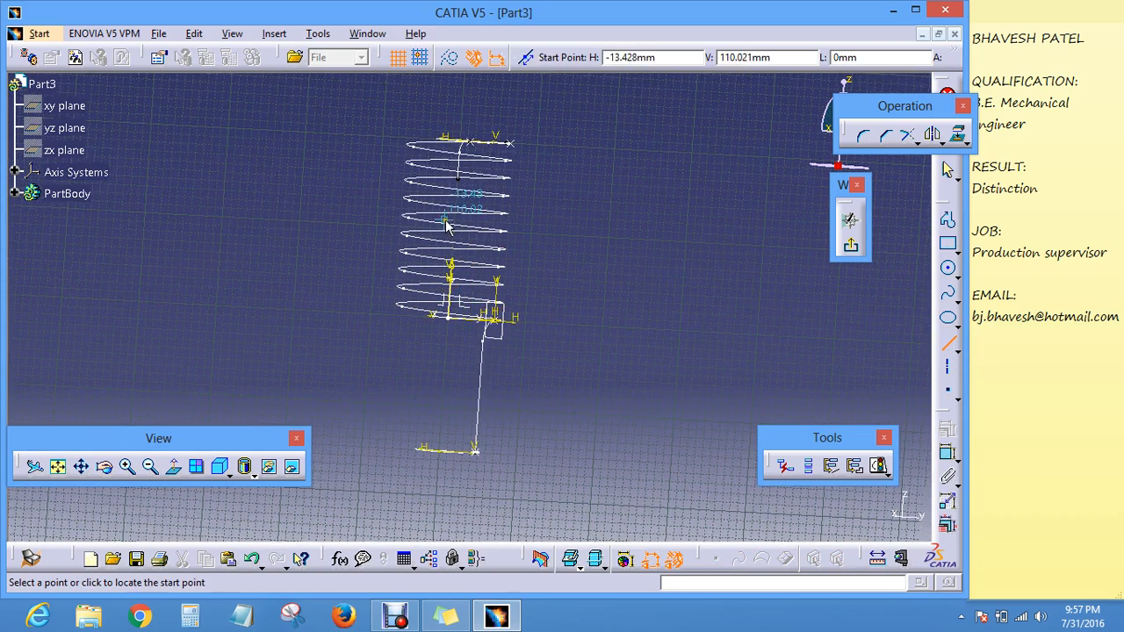
{"action": "left_click", "coordinate": [457, 192]}
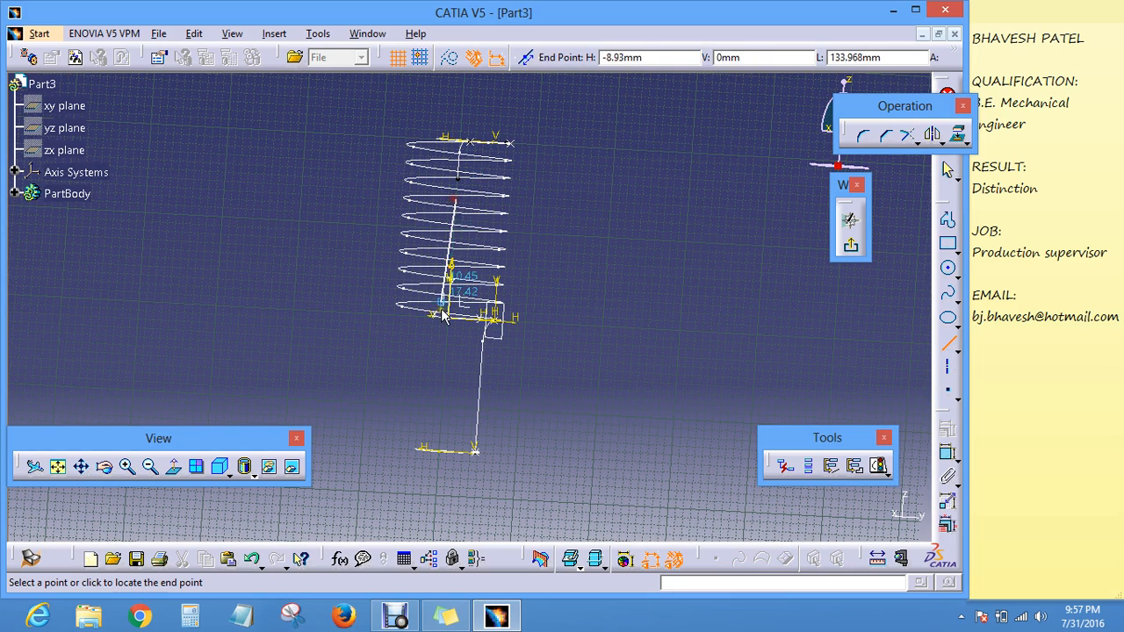
{"action": "left_click", "coordinate": [433, 532]}
{"action": "left_click", "coordinate": [642, 329]}
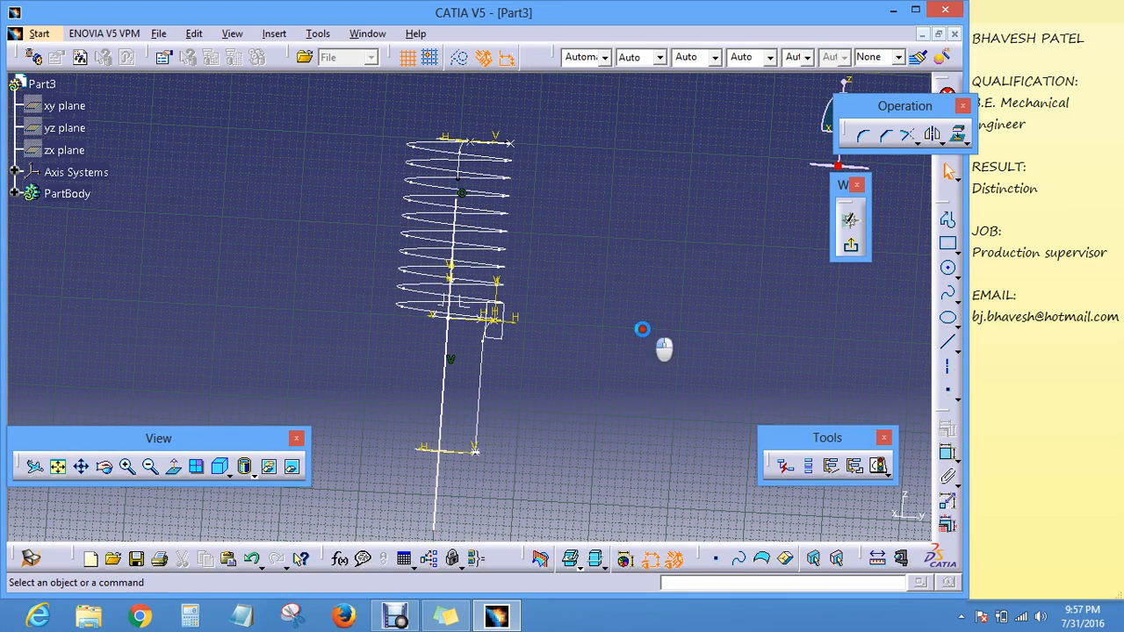
Step: Apply a coincidence constraint between the vertical line's upper endpoint and the free end of the helix's upper straight end
{"action": "left_click", "coordinate": [462, 201]}
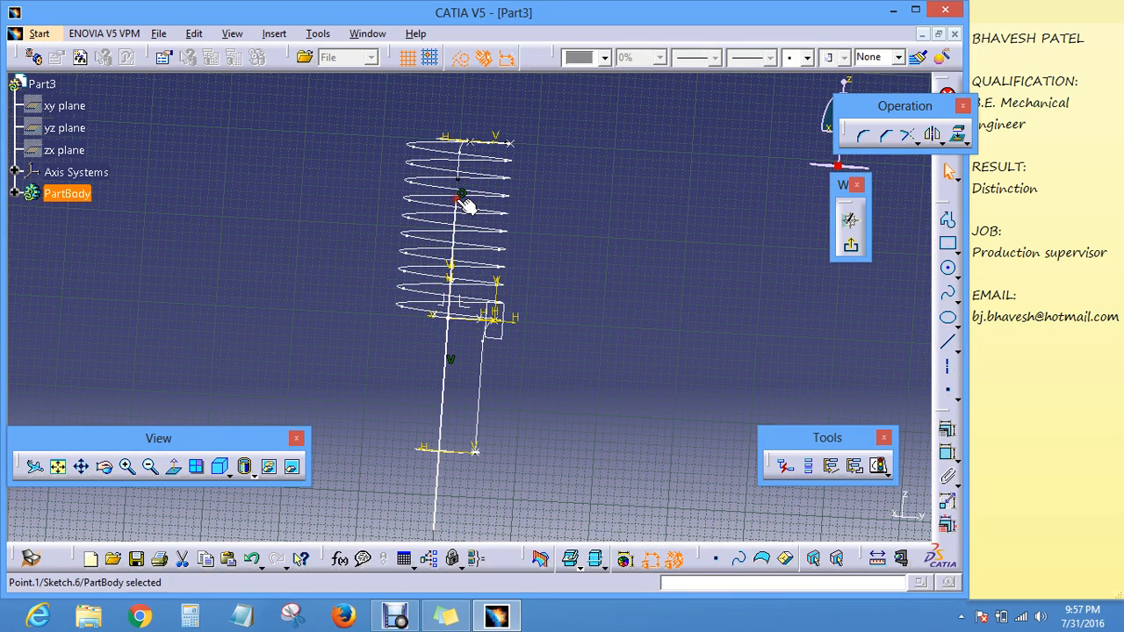
{"action": "left_click", "coordinate": [128, 468]}
{"action": "left_click", "coordinate": [128, 468]}
{"action": "middle_click_drag", "start_coordinate": [271, 245], "coordinate": [281, 474]}
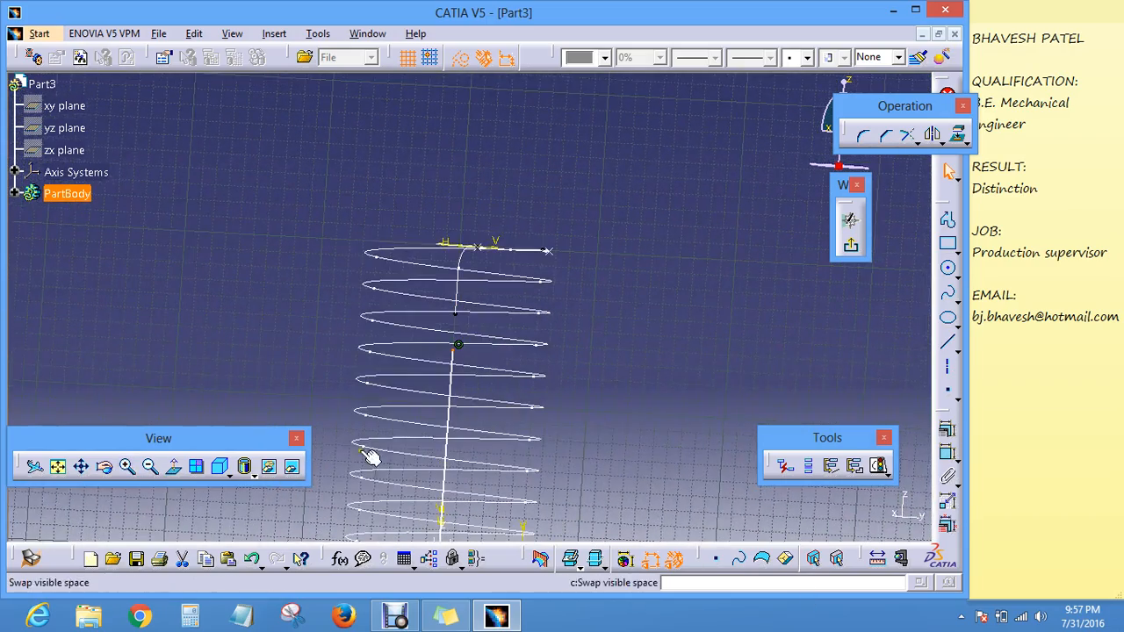
{"action": "left_click", "coordinate": [947, 453]}
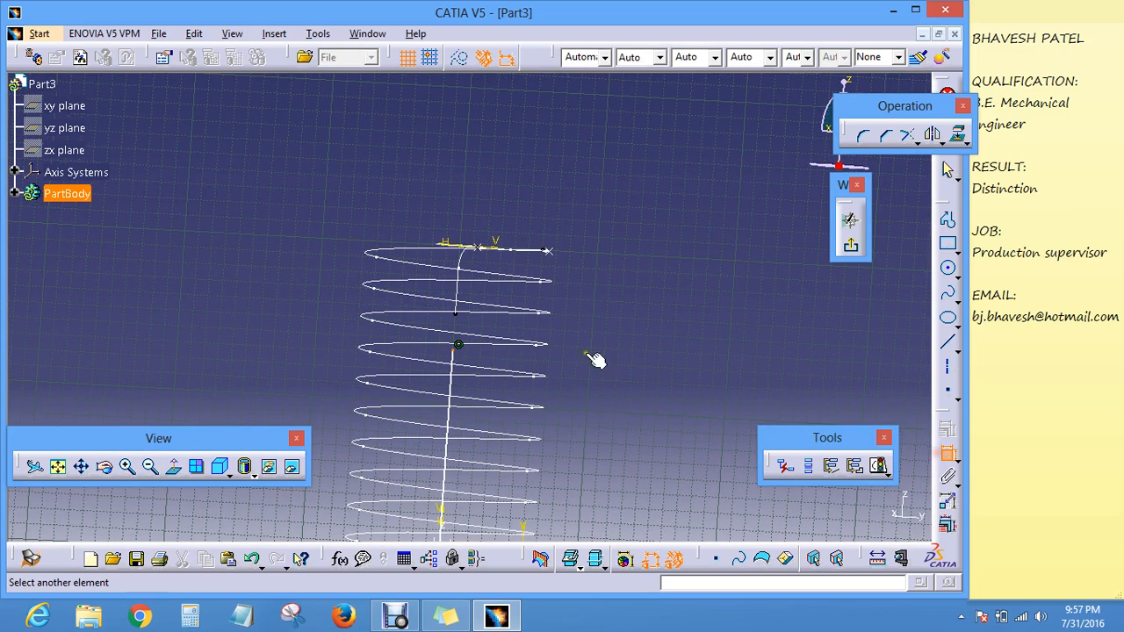
{"action": "left_click", "coordinate": [460, 317]}
{"action": "right_click", "coordinate": [594, 317]}
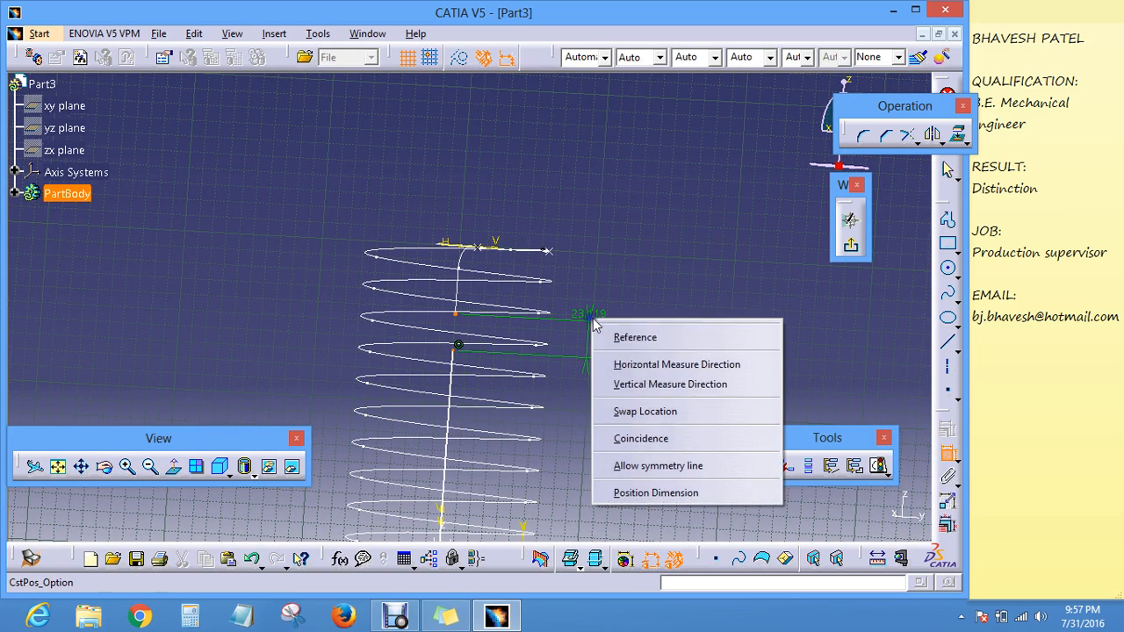
{"action": "left_click", "coordinate": [641, 438]}
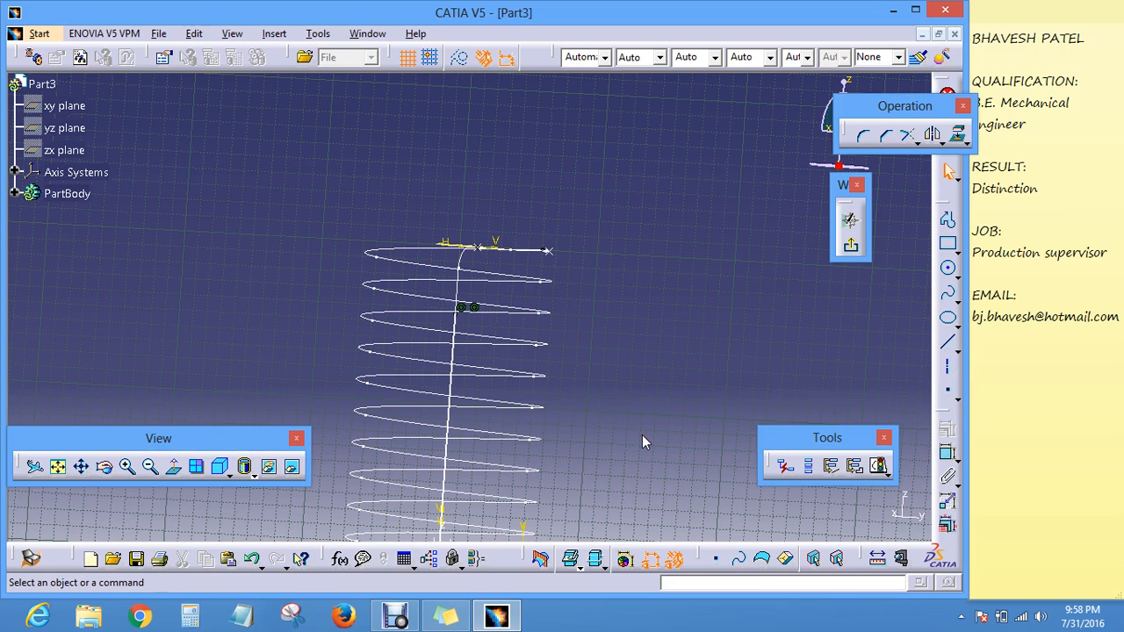
Step: Add an offset constraint to the long vertical line near the helix's upper end
{"action": "left_click", "coordinate": [947, 453]}
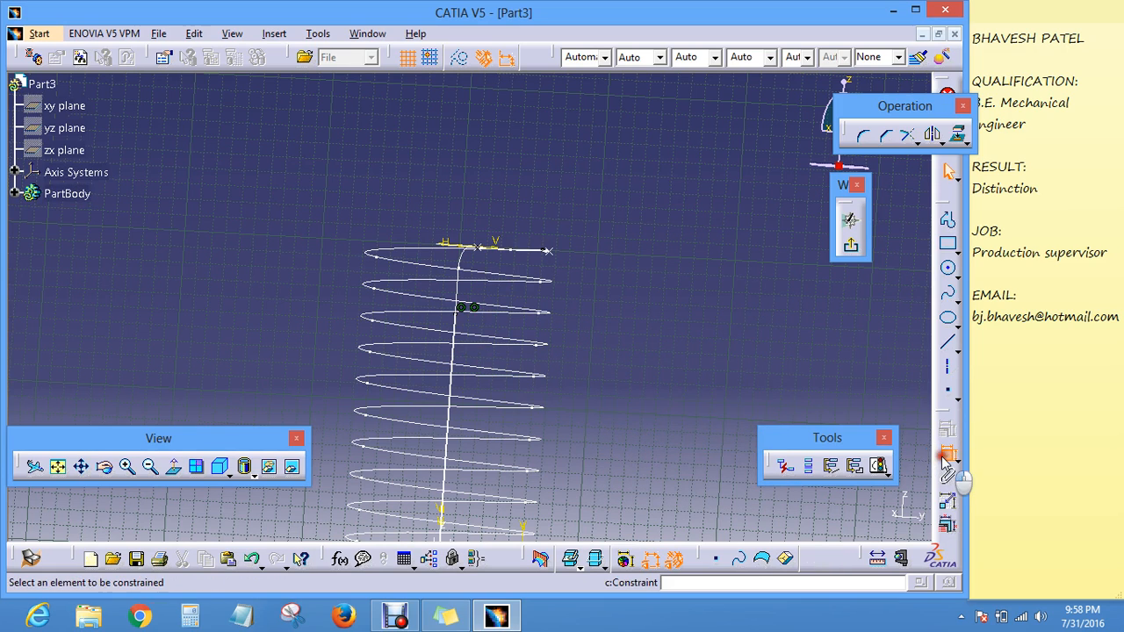
{"action": "left_click", "coordinate": [457, 336]}
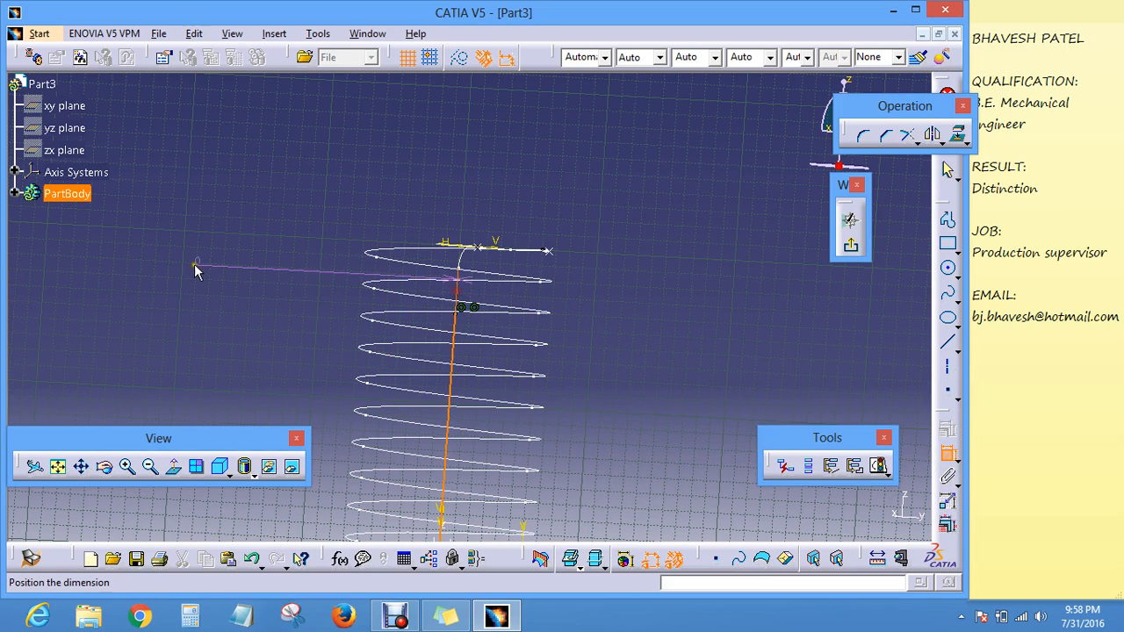
{"action": "left_click", "coordinate": [195, 265]}
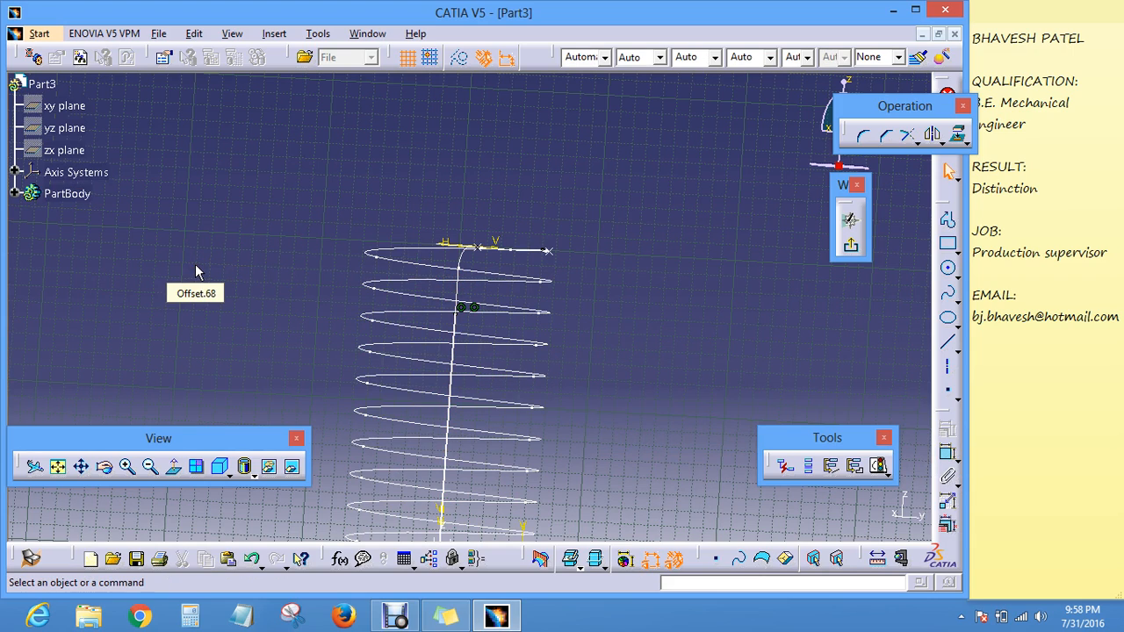
Step: Constrain the vertical line's lower endpoint to be coincident with the reference plane at the lower end, and exit the sketch
{"action": "middle_click_drag", "start_coordinate": [760, 393], "coordinate": [757, 241]}
{"action": "middle_click_drag", "start_coordinate": [699, 346], "coordinate": [709, 138]}
{"action": "middle_click_drag", "start_coordinate": [647, 392], "coordinate": [664, 222]}
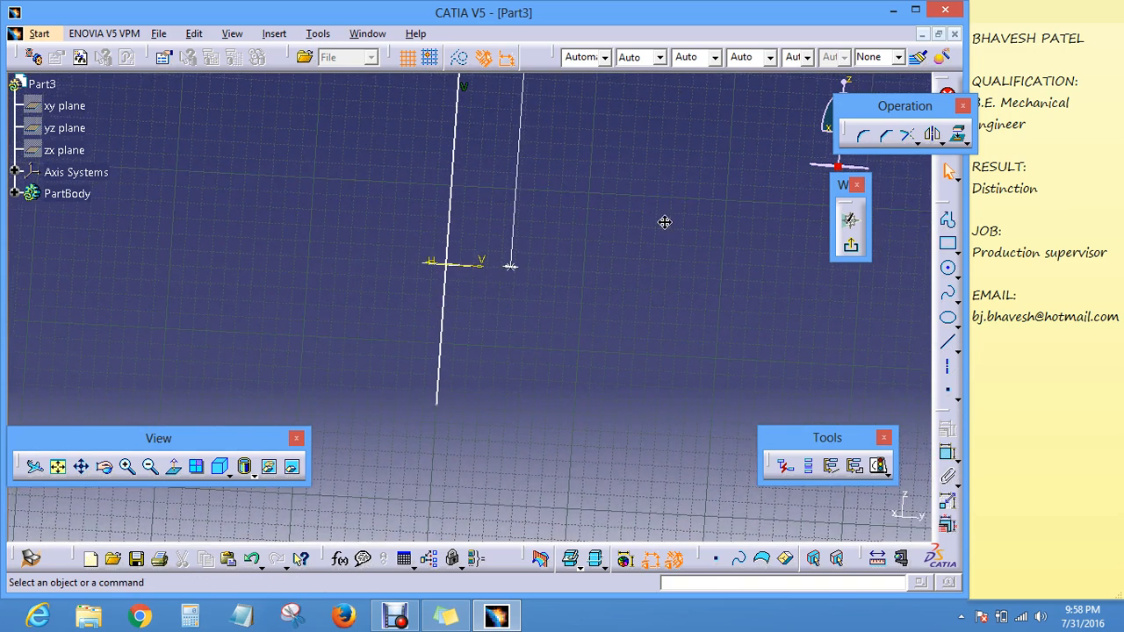
{"action": "left_click", "coordinate": [947, 455]}
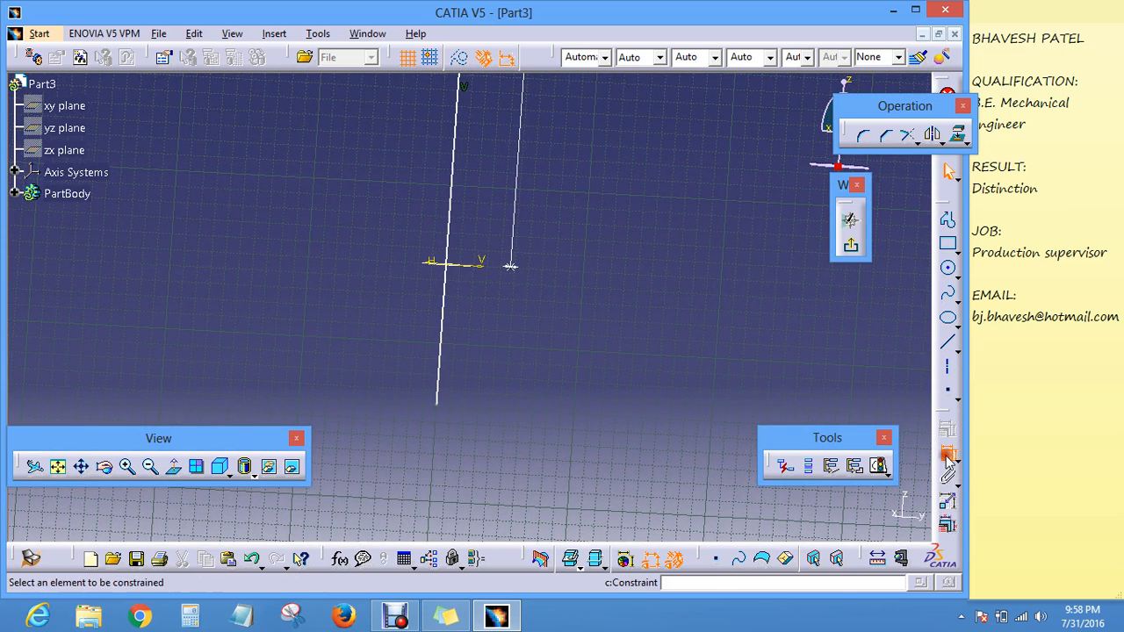
{"action": "left_click", "coordinate": [436, 405]}
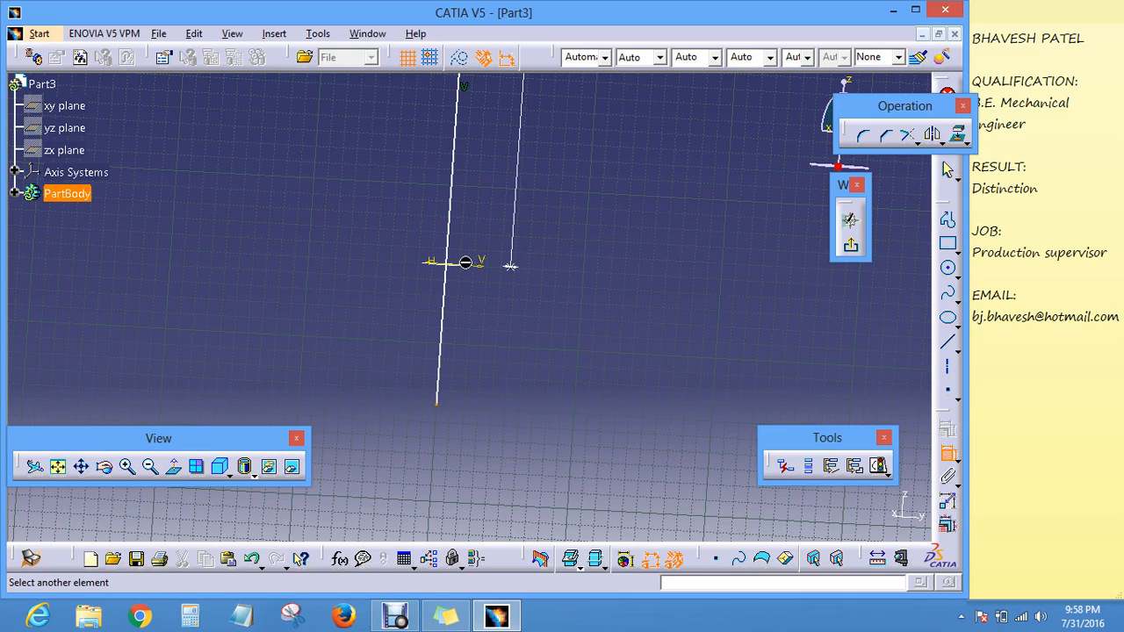
{"action": "mouse_move", "coordinate": [492, 366]}
{"action": "middle_mouse_down"}
{"action": "mouse_move", "coordinate": [477, 402]}
{"action": "mouse_move", "coordinate": [452, 253]}
{"action": "middle_mouse_up"}
{"action": "left_click", "coordinate": [488, 289]}
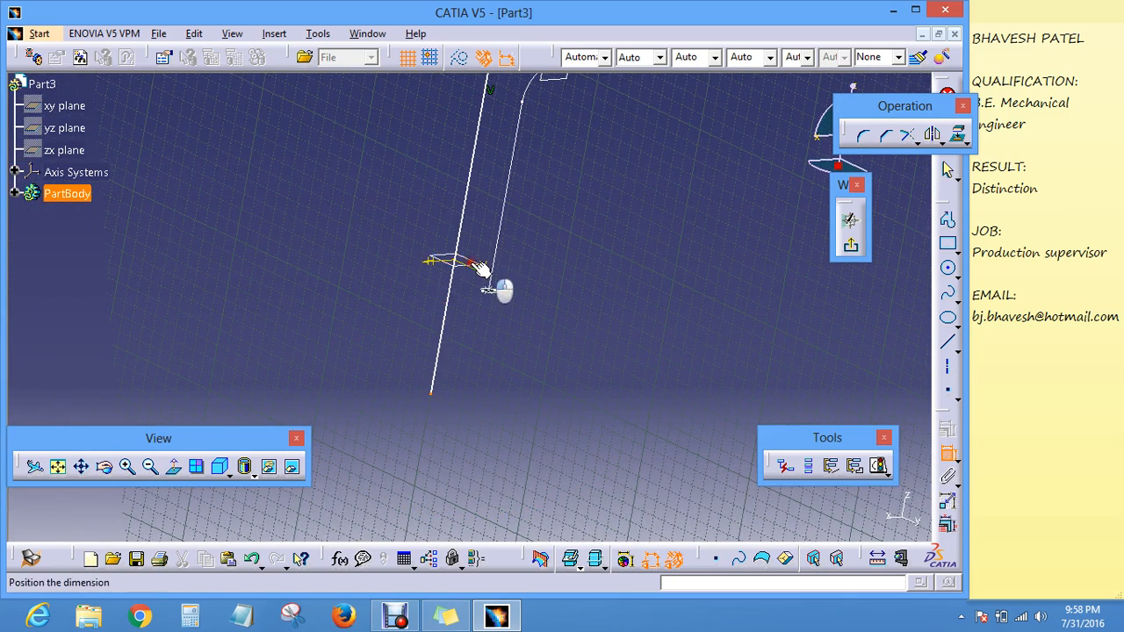
{"action": "right_click", "coordinate": [505, 331]}
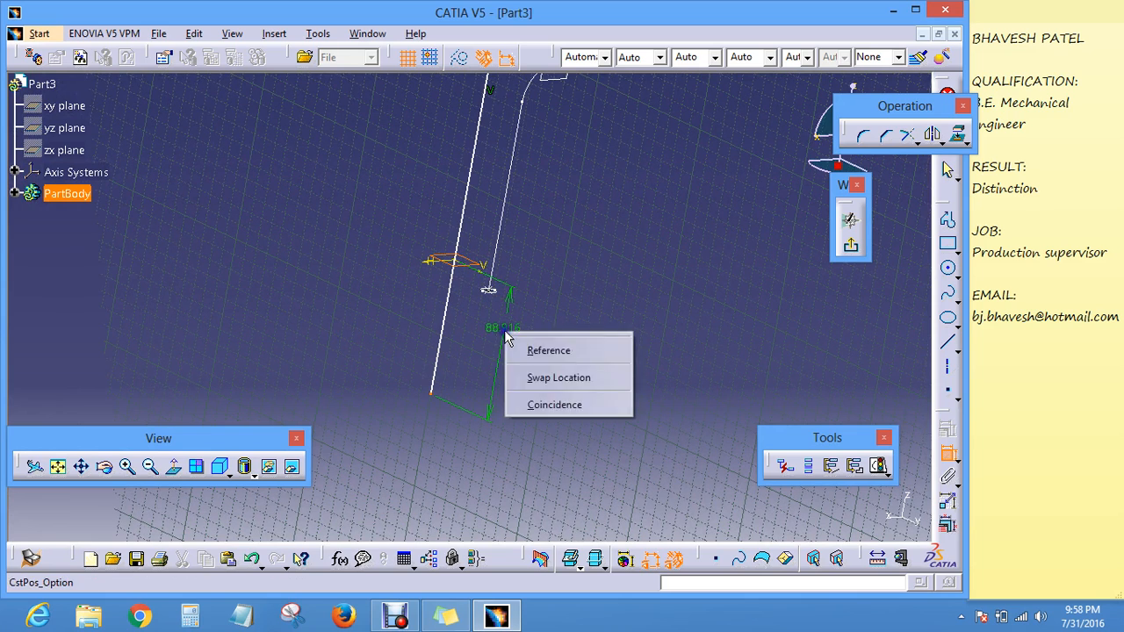
{"action": "left_click", "coordinate": [587, 404]}
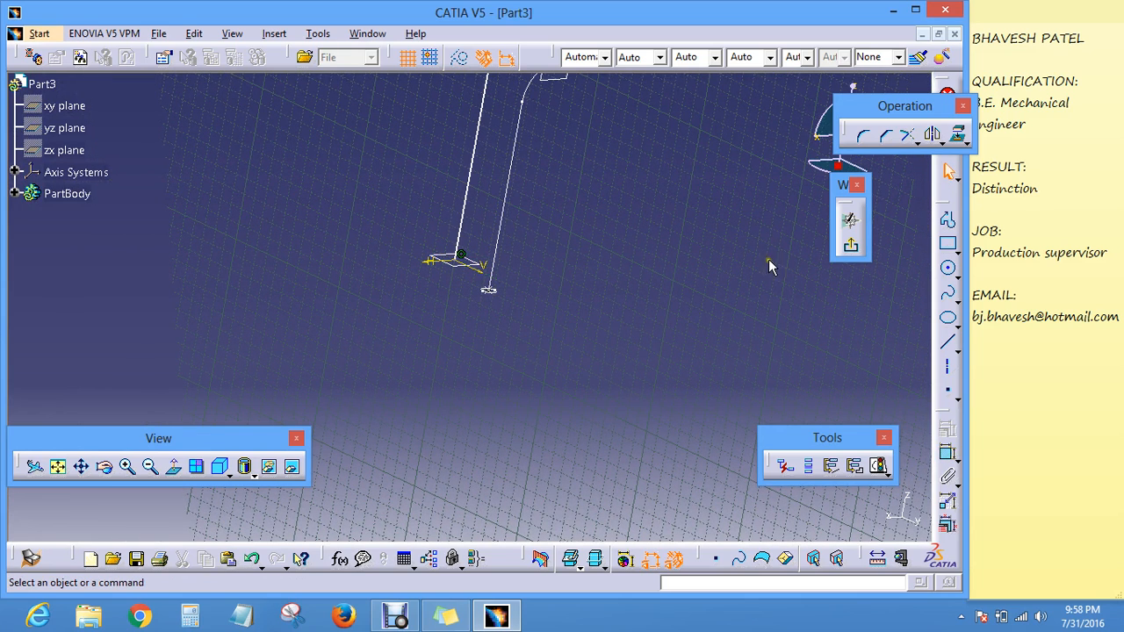
{"action": "left_click", "coordinate": [850, 249]}
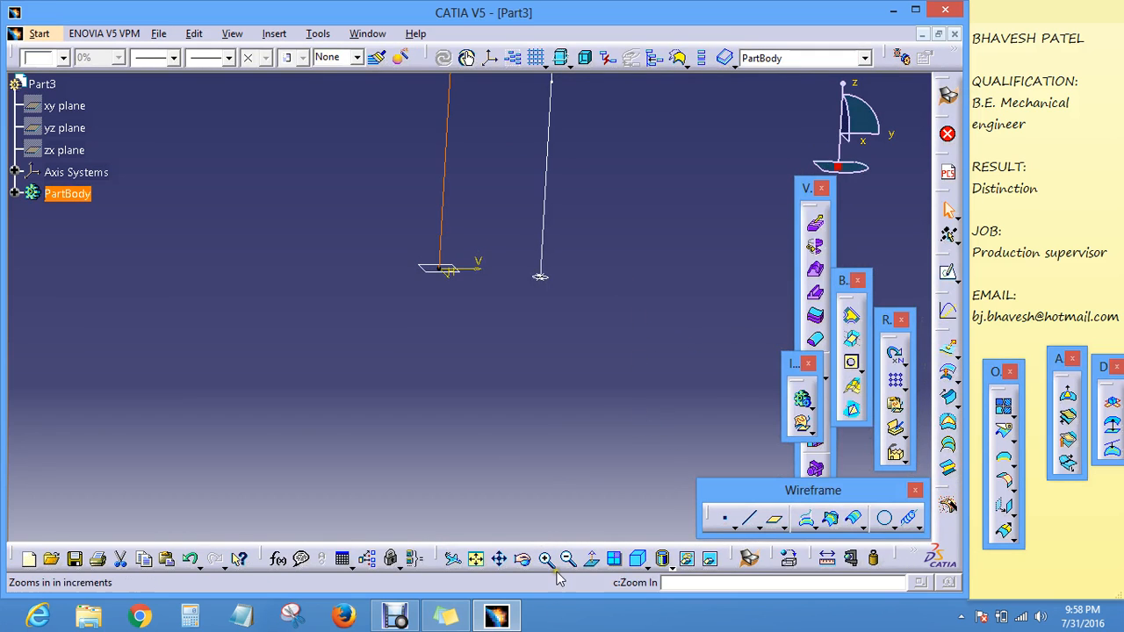
Step: Start a Join with the lower end's line and arc edges from Sketch.2 and the helix
{"action": "left_click", "coordinate": [475, 558]}
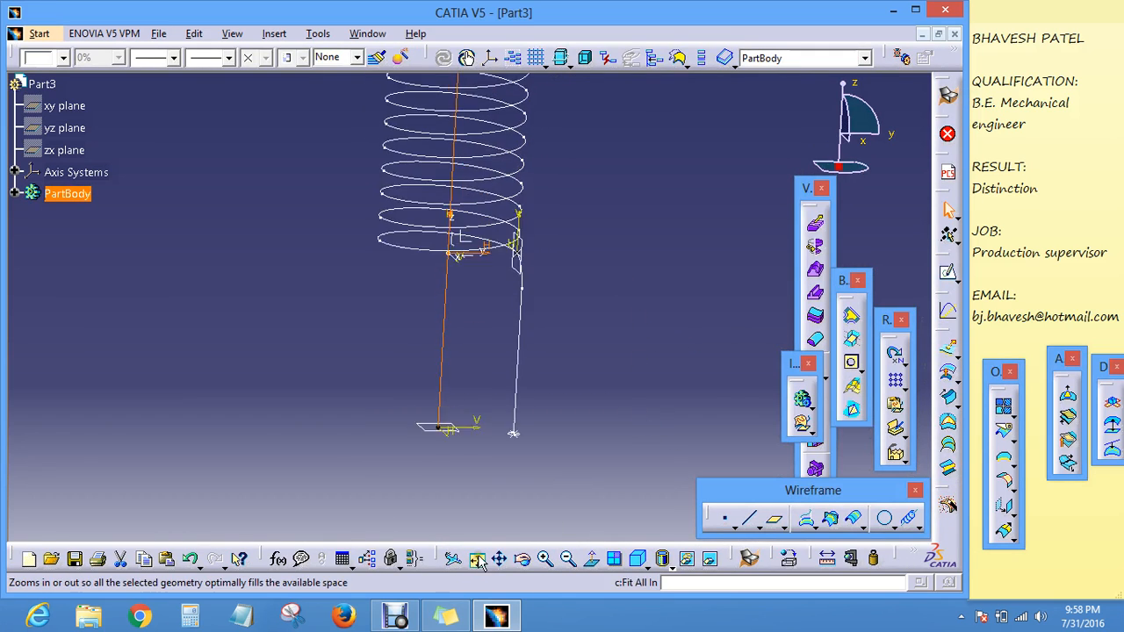
{"action": "left_click", "coordinate": [617, 364]}
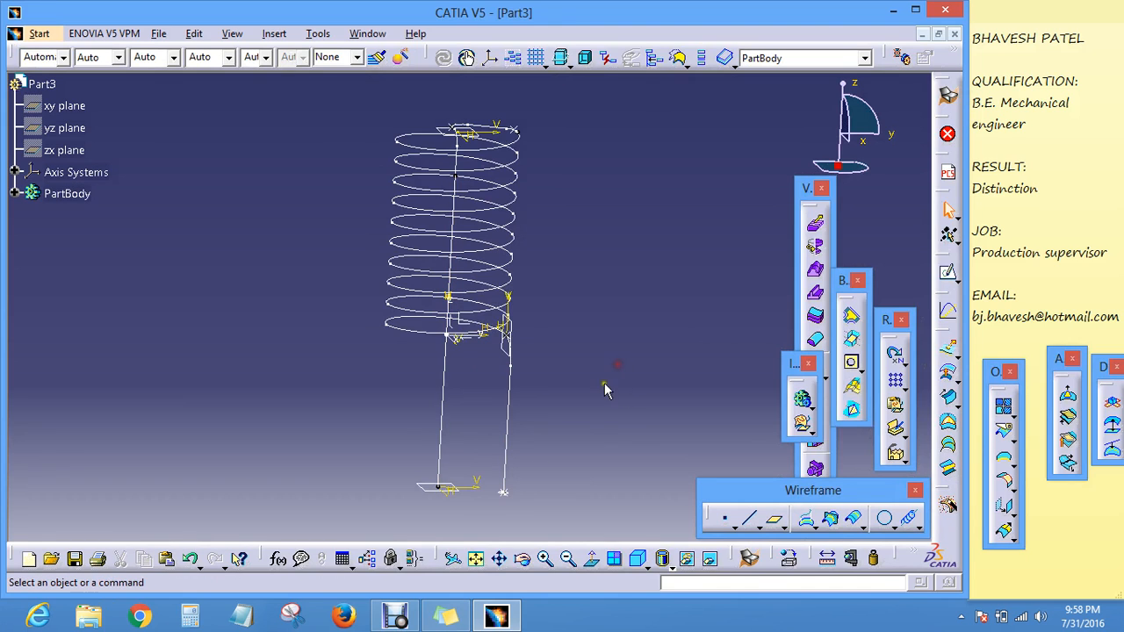
{"action": "middle_click_drag", "start_coordinate": [660, 337], "coordinate": [659, 337]}
{"action": "middle_click_drag", "start_coordinate": [628, 353], "coordinate": [474, 348]}
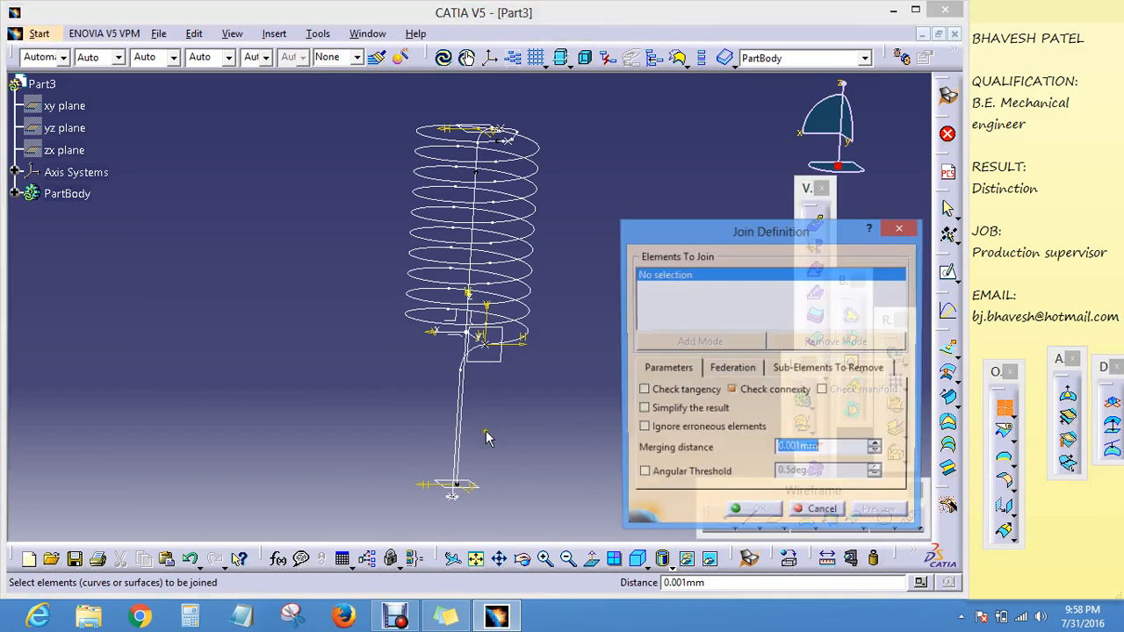
{"action": "left_click", "coordinate": [458, 408]}
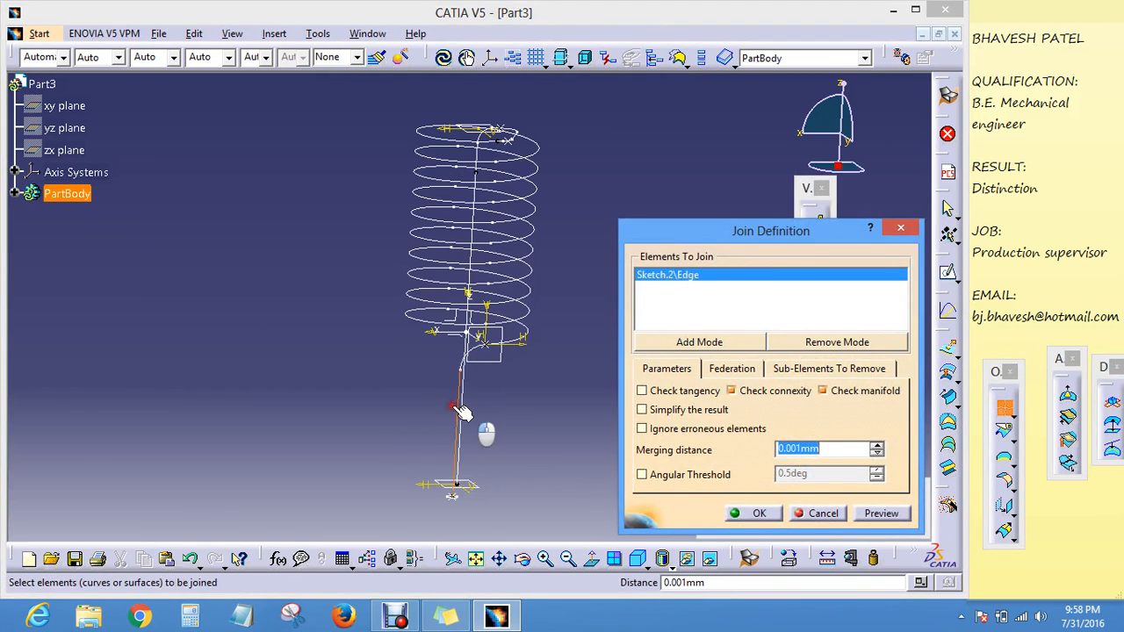
{"action": "left_click", "coordinate": [479, 347]}
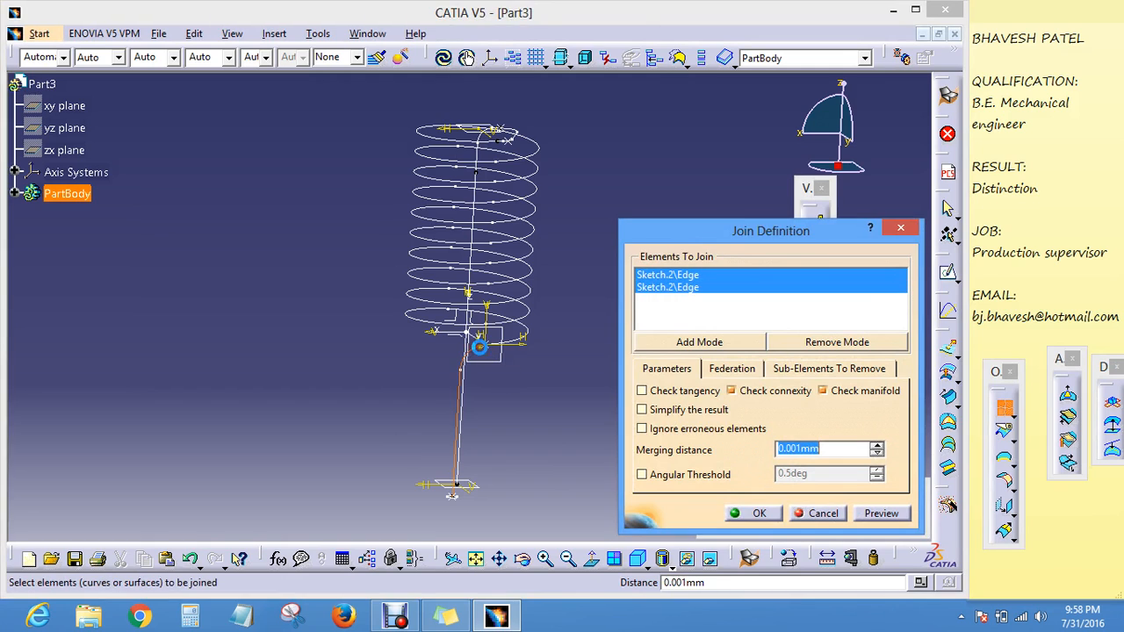
{"action": "left_click", "coordinate": [535, 284]}
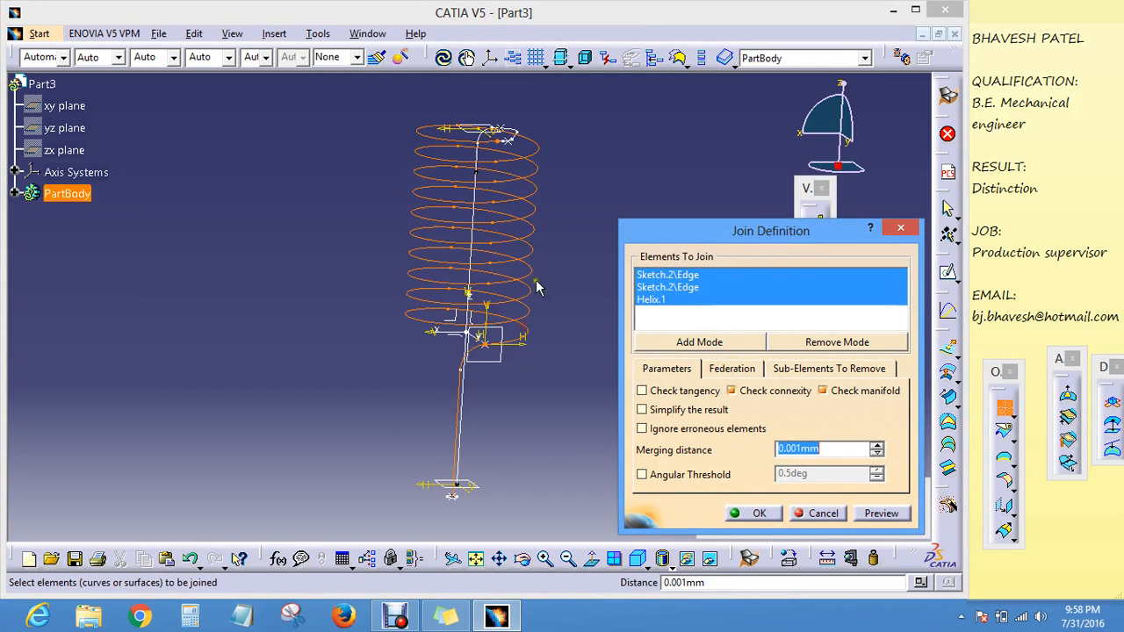
Step: Add the Sketch.5 hook edges, the Sketch.4 upper end curve and the vertical line of Sketch.6 to the Join
{"action": "mouse_move", "coordinate": [521, 125]}
{"action": "middle_mouse_down"}
{"action": "mouse_move", "coordinate": [517, 179]}
{"action": "mouse_move", "coordinate": [471, 232]}
{"action": "middle_mouse_up"}
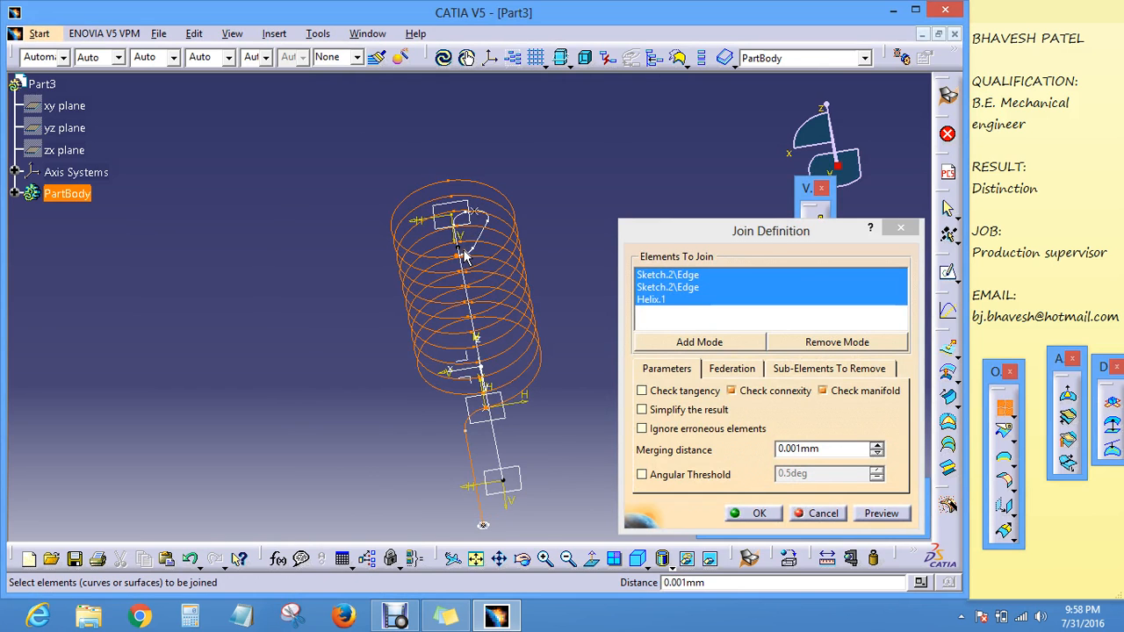
{"action": "left_click", "coordinate": [548, 560]}
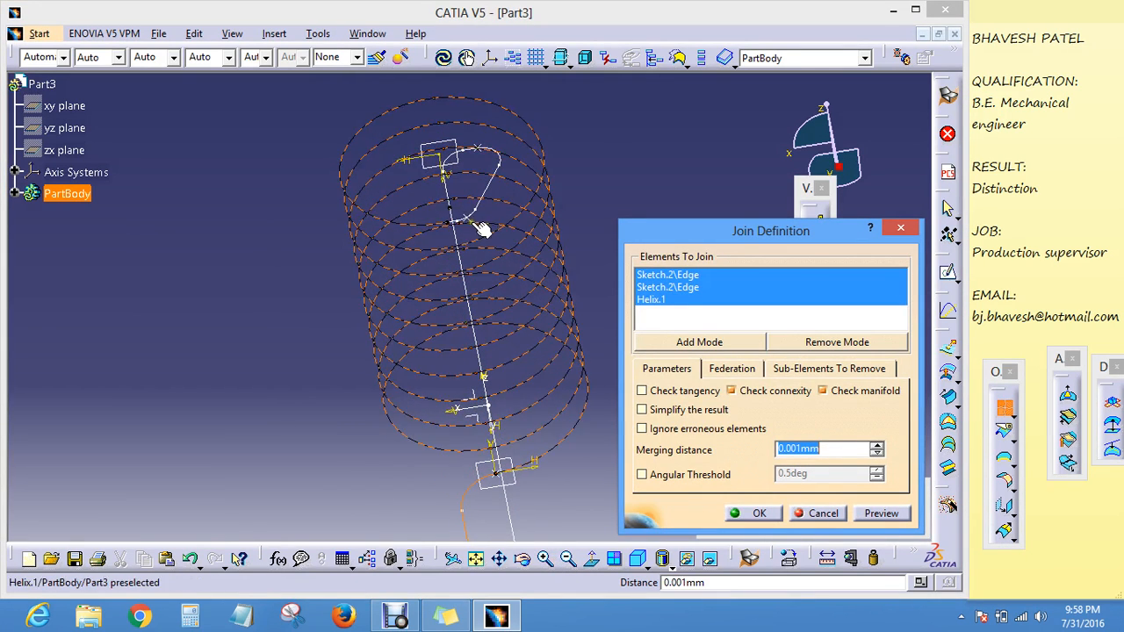
{"action": "left_click", "coordinate": [542, 559]}
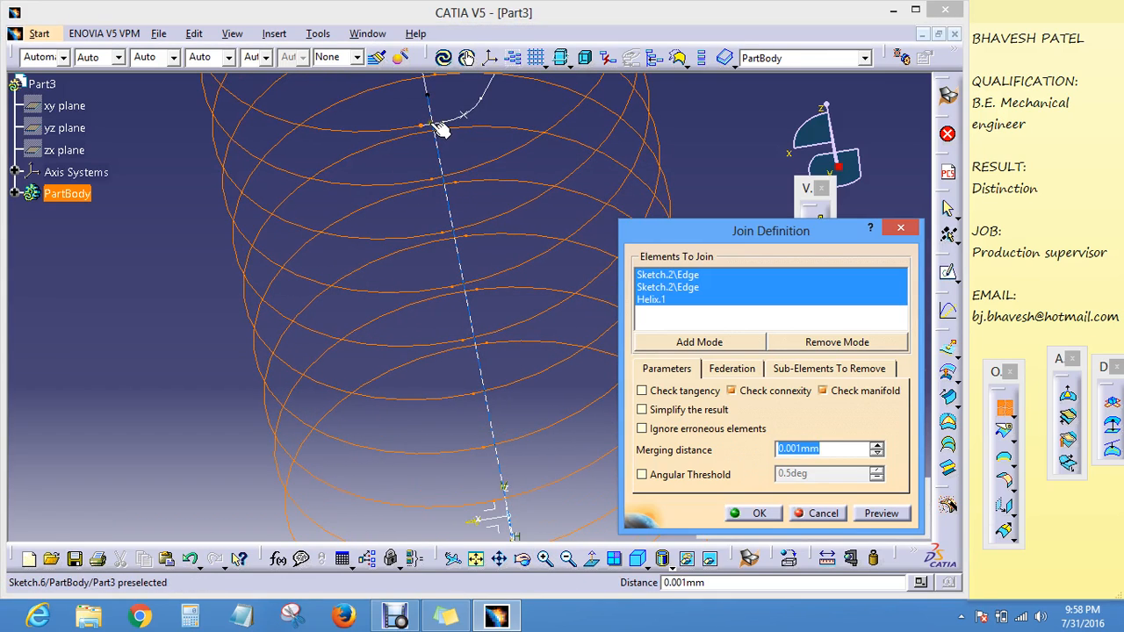
{"action": "left_click", "coordinate": [457, 121]}
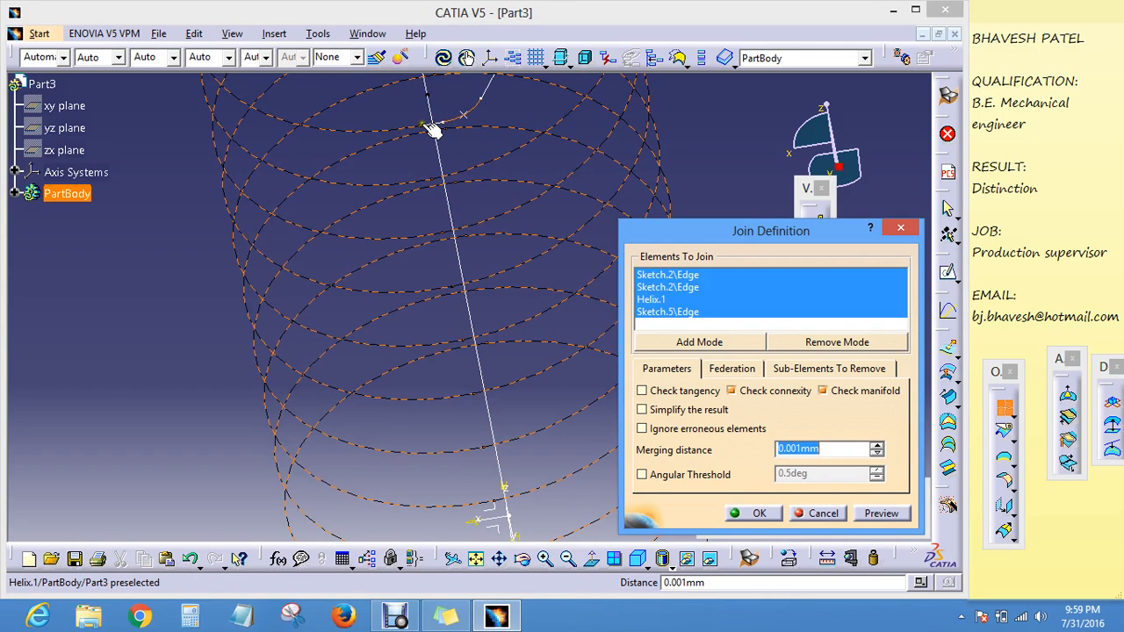
{"action": "left_click", "coordinate": [546, 559]}
{"action": "middle_click_drag", "start_coordinate": [542, 292], "coordinate": [553, 445]}
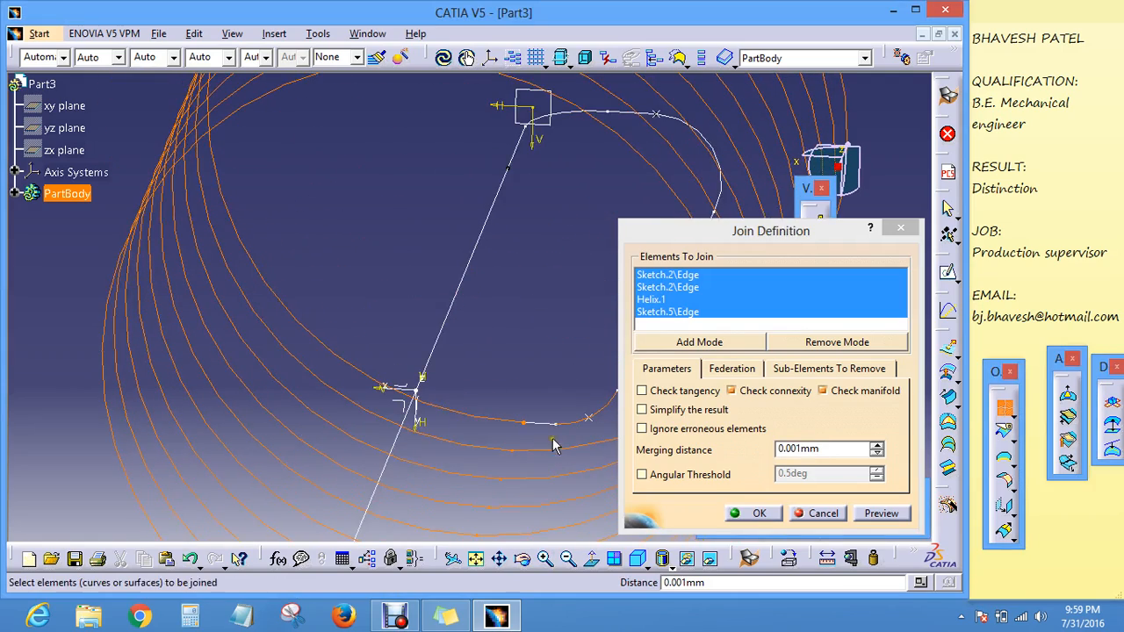
{"action": "left_click", "coordinate": [546, 427]}
{"action": "middle_click_drag", "start_coordinate": [610, 165], "coordinate": [539, 213]}
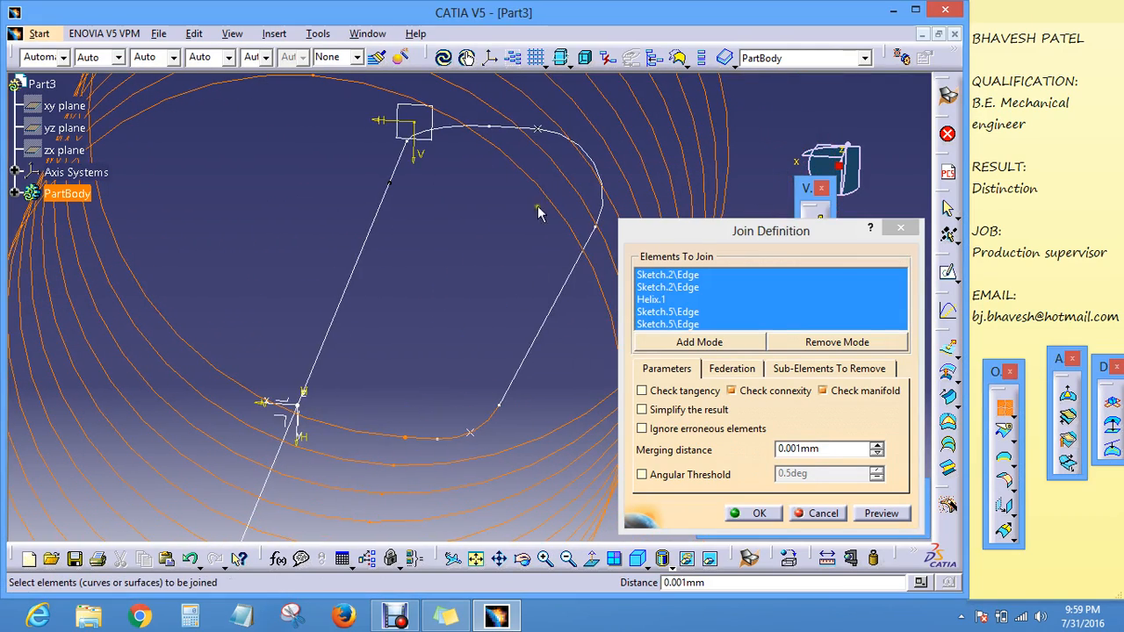
{"action": "left_click", "coordinate": [612, 233]}
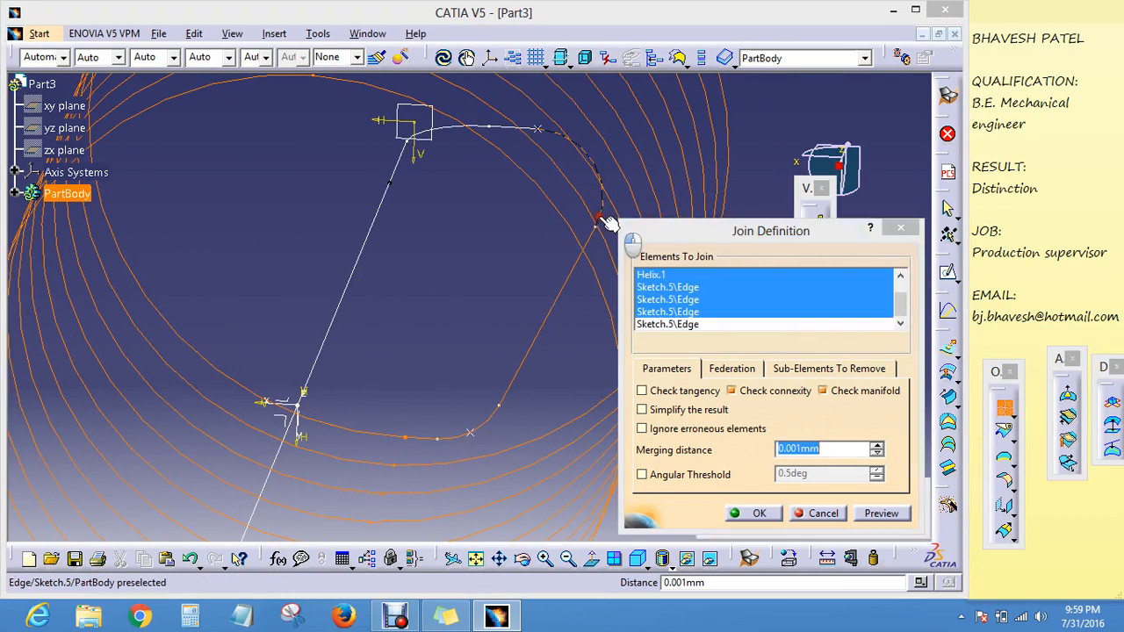
{"action": "left_click", "coordinate": [532, 133]}
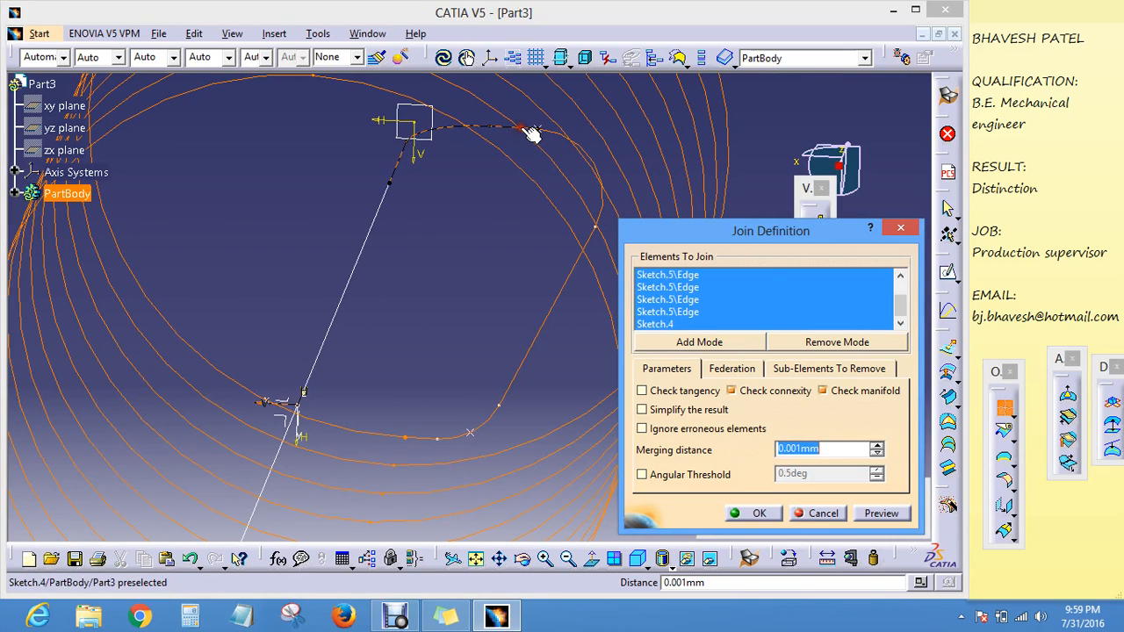
{"action": "left_click", "coordinate": [381, 227]}
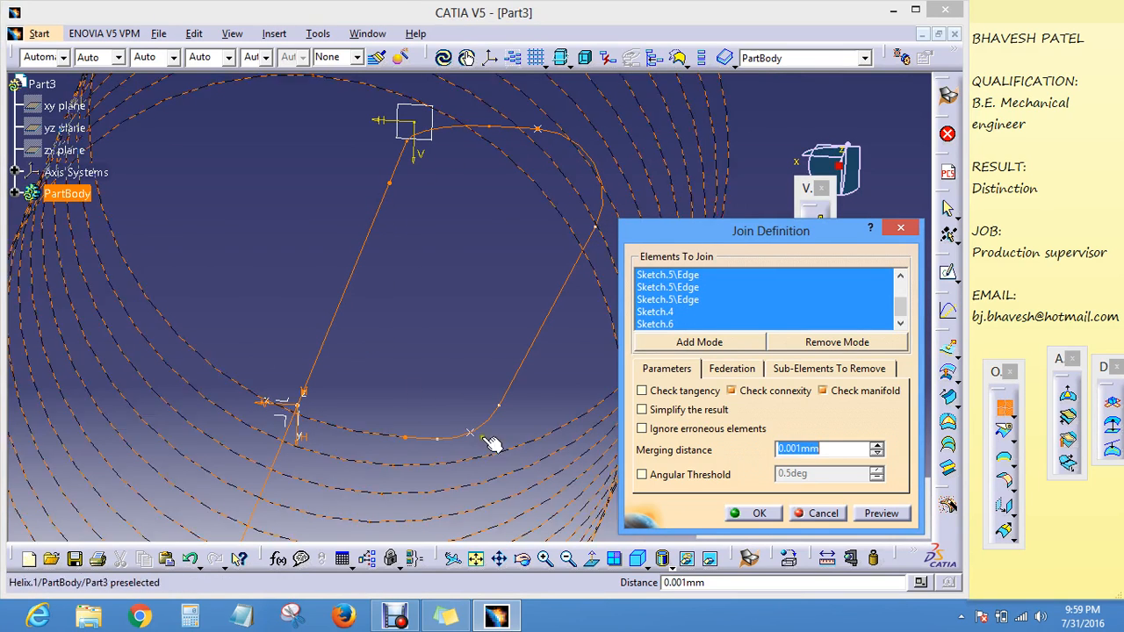
Step: Preview the Join of the helix with its end curves and create the joined curve
{"action": "left_click", "coordinate": [571, 561]}
{"action": "left_click", "coordinate": [571, 561]}
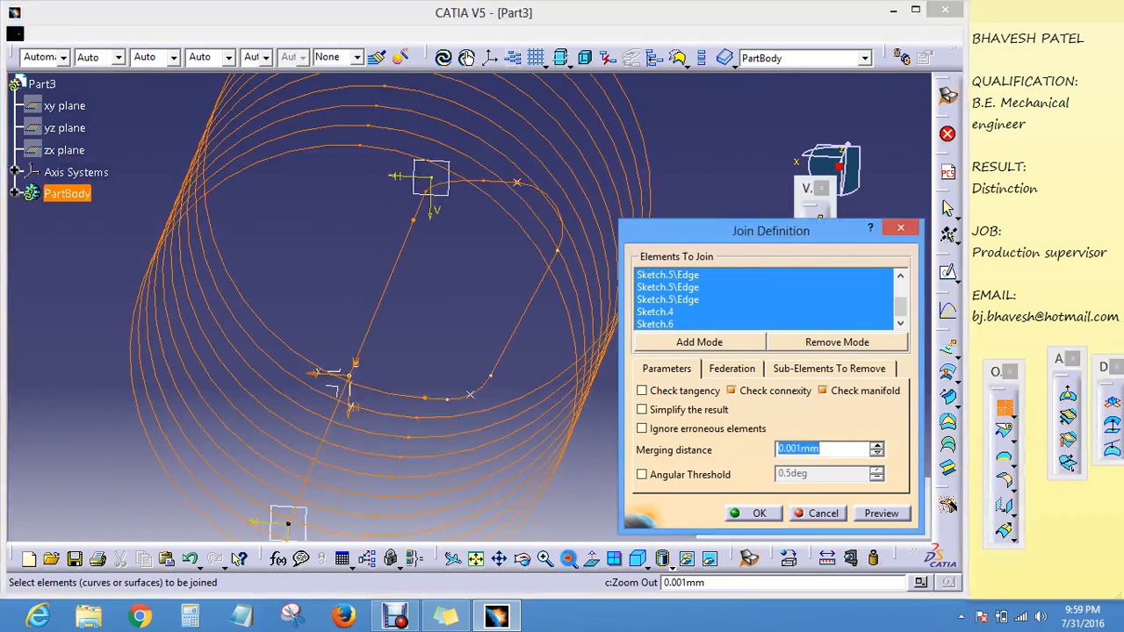
{"action": "middle_click_drag", "start_coordinate": [530, 321], "coordinate": [530, 321]}
{"action": "middle_click_drag", "start_coordinate": [529, 384], "coordinate": [557, 256]}
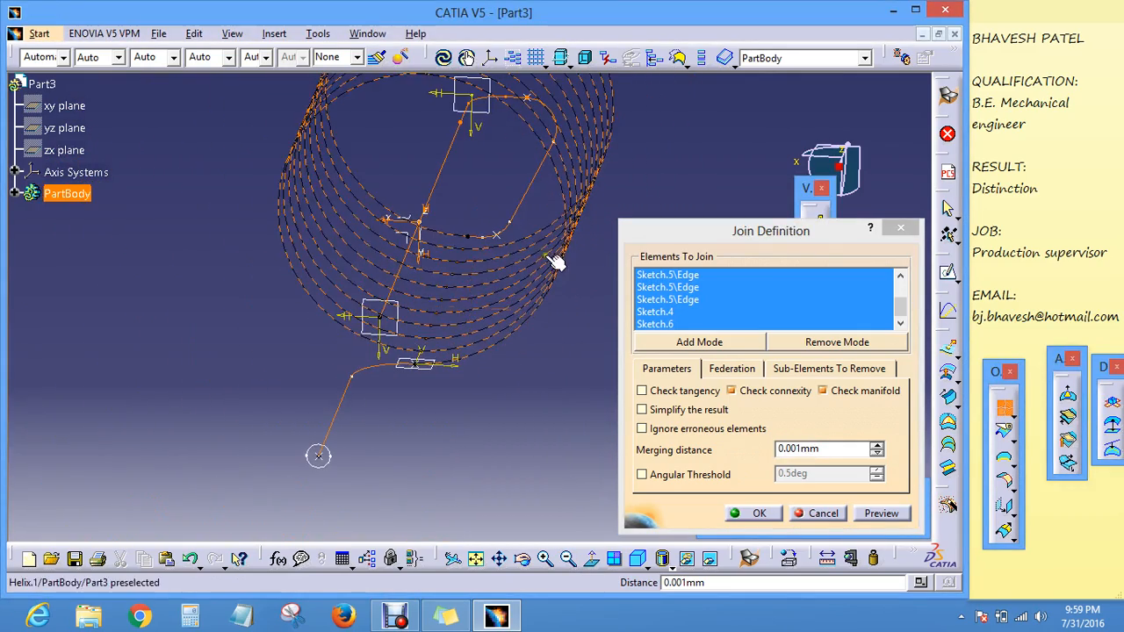
{"action": "left_click", "coordinate": [870, 518]}
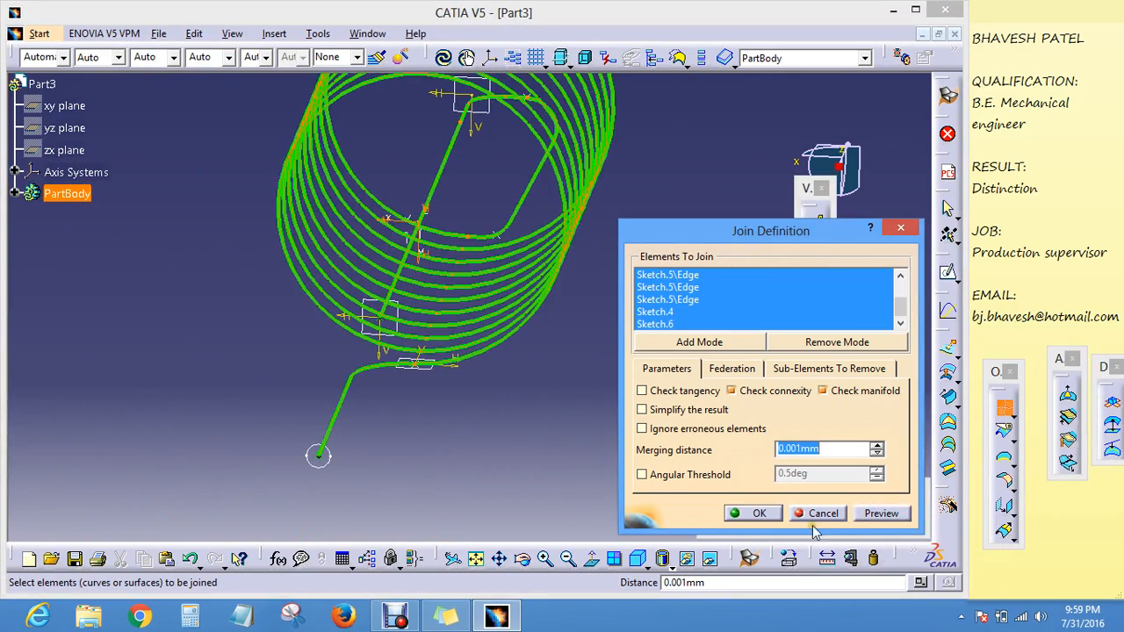
{"action": "left_click", "coordinate": [756, 514]}
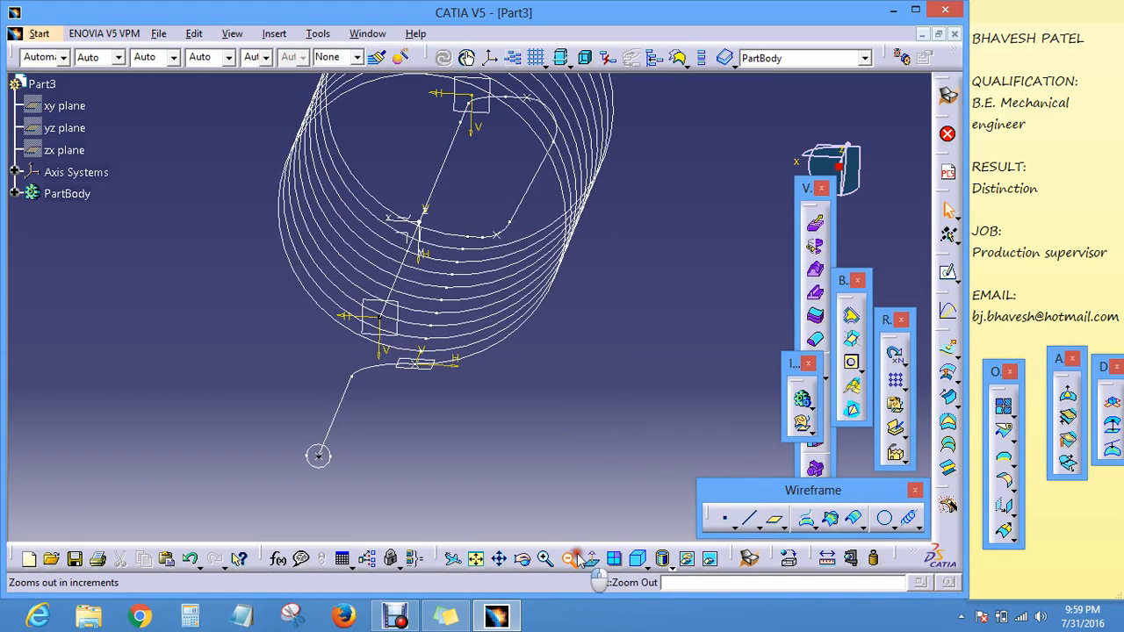
Step: Sweep the circular Sketch.3 profile along the Join.1 guide curve using the default mean plane, previewing the surface before creating it
{"action": "middle_click_drag", "start_coordinate": [571, 474], "coordinate": [572, 360]}
{"action": "middle_click_drag", "start_coordinate": [586, 131], "coordinate": [752, 364]}
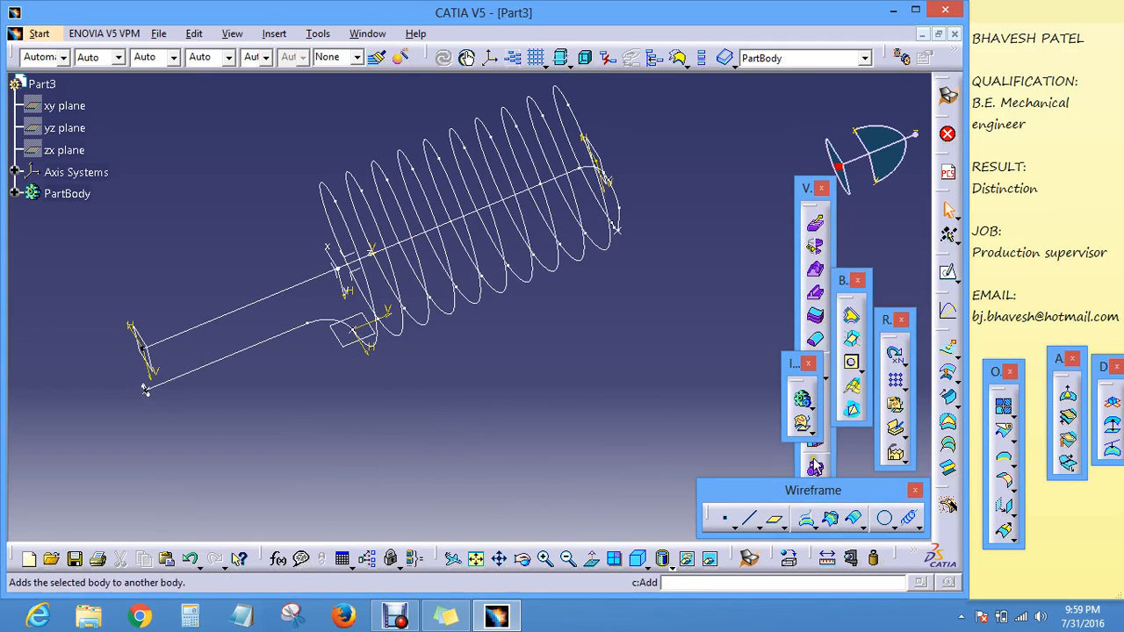
{"action": "left_click", "coordinate": [950, 399]}
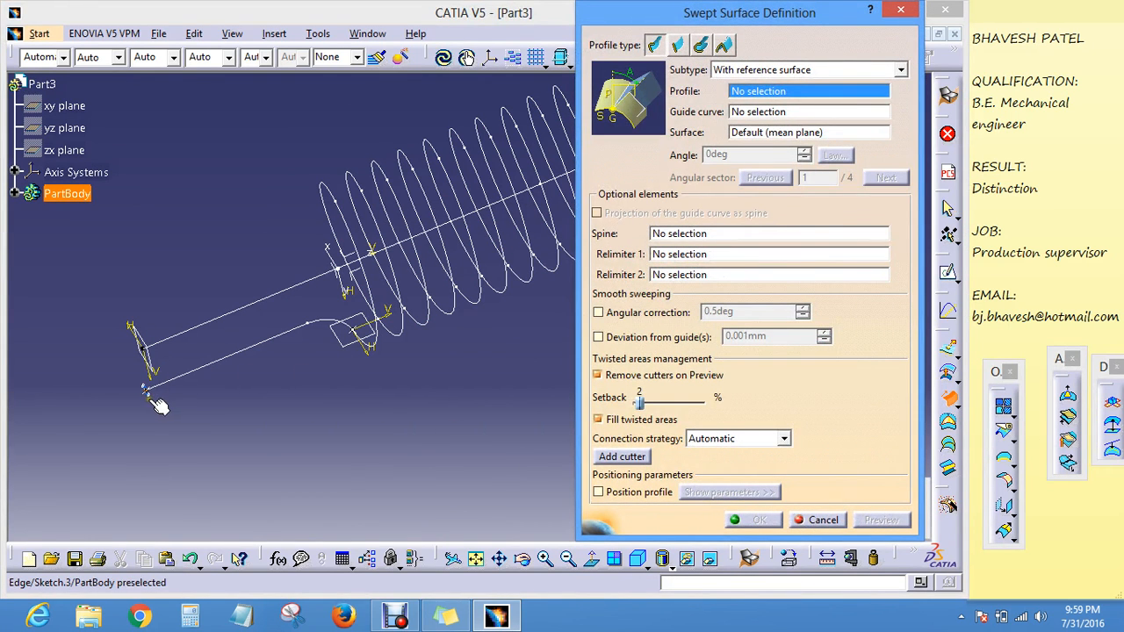
{"action": "left_click", "coordinate": [539, 562]}
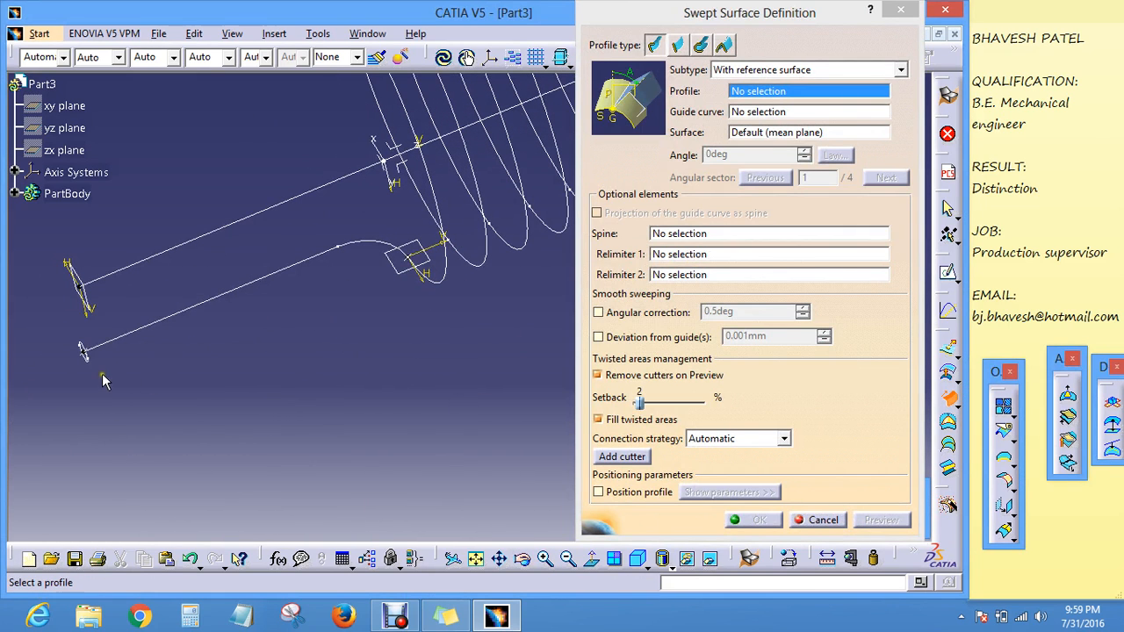
{"action": "left_click", "coordinate": [83, 351]}
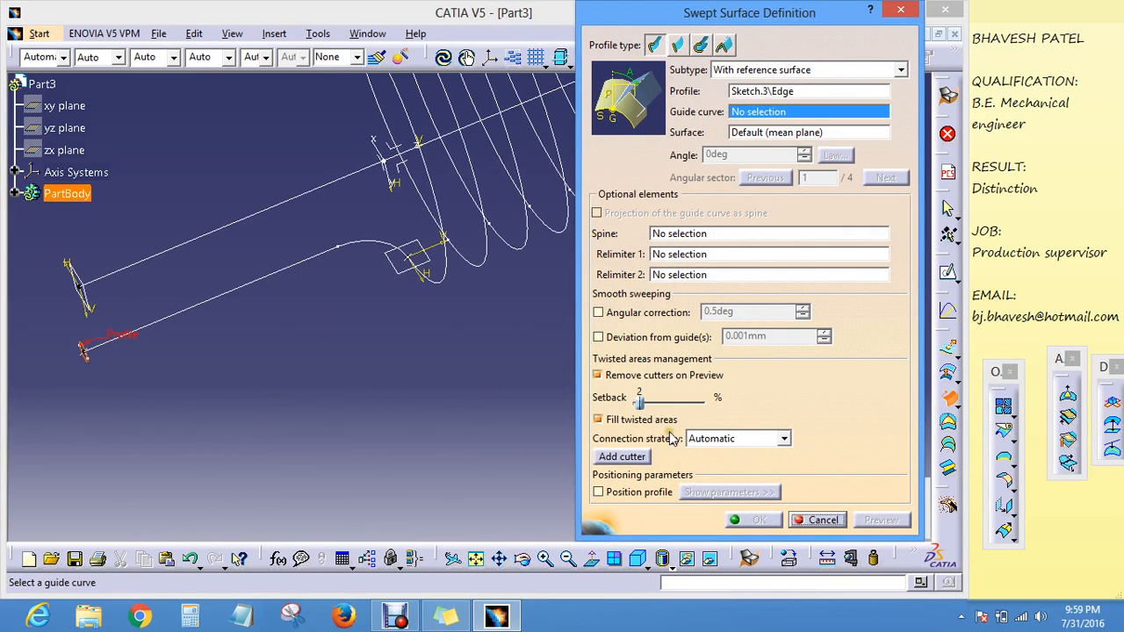
{"action": "left_click", "coordinate": [314, 264]}
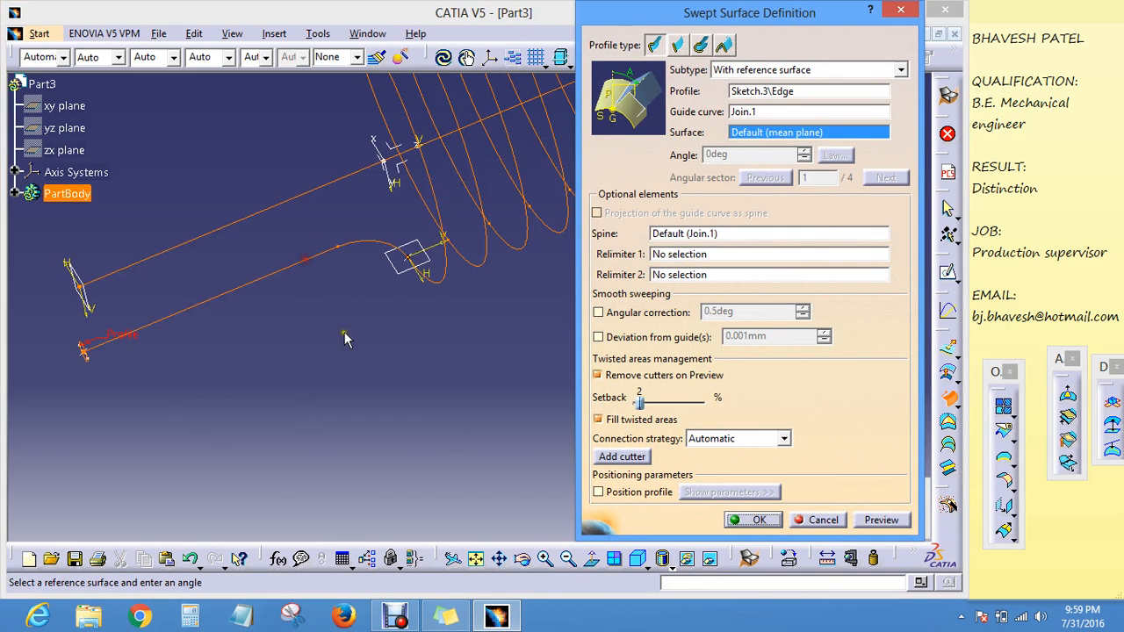
{"action": "left_click", "coordinate": [869, 520]}
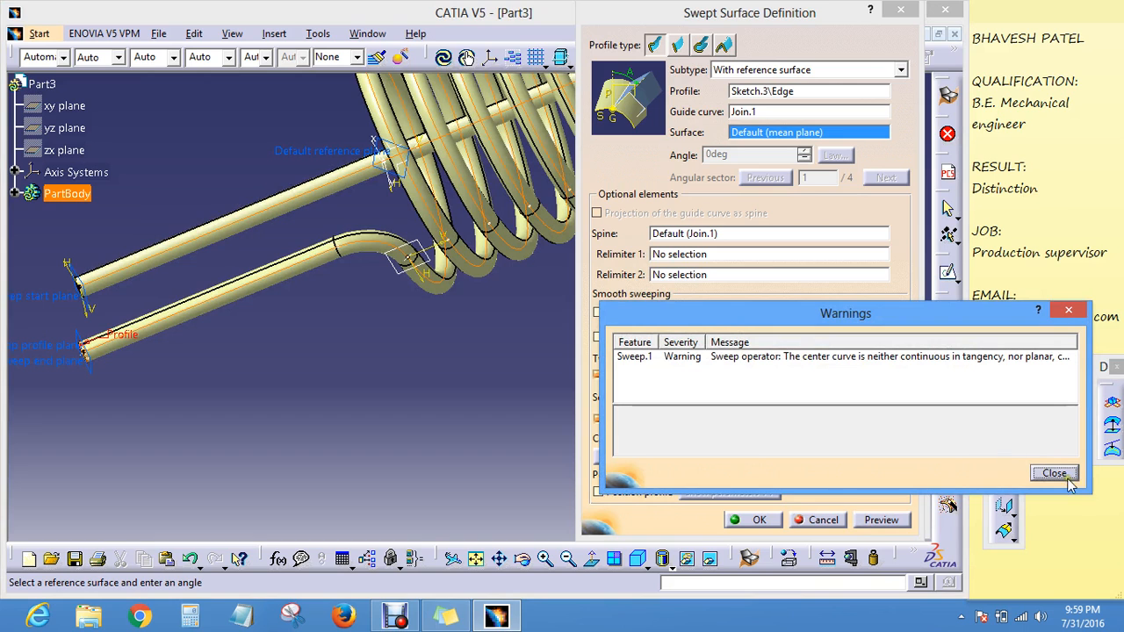
{"action": "left_click", "coordinate": [1055, 473]}
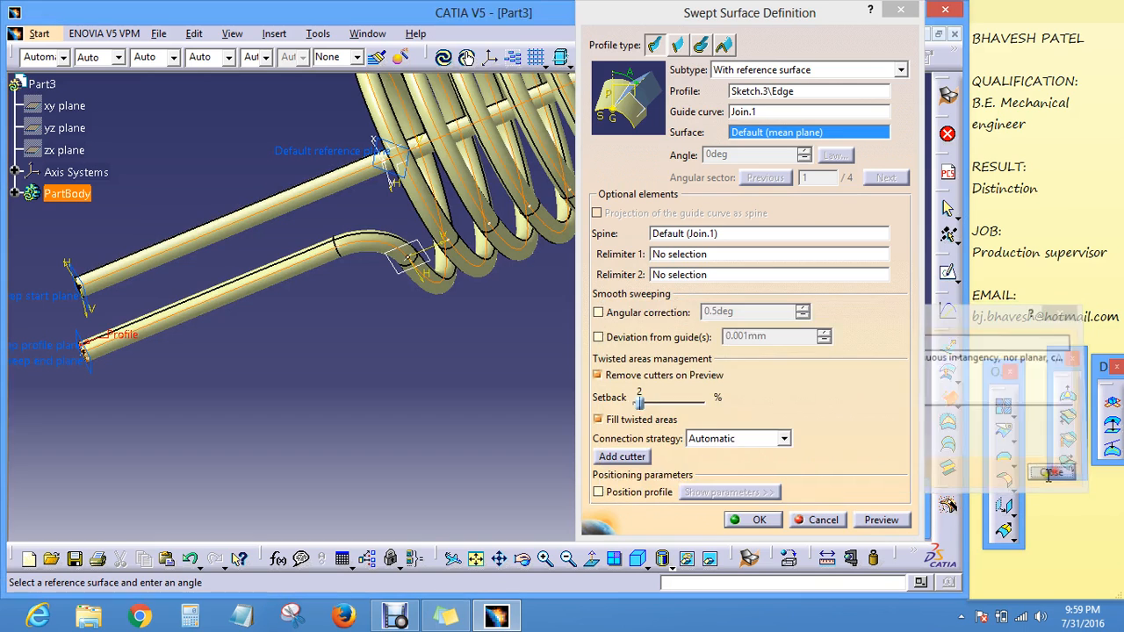
{"action": "left_click", "coordinate": [742, 520]}
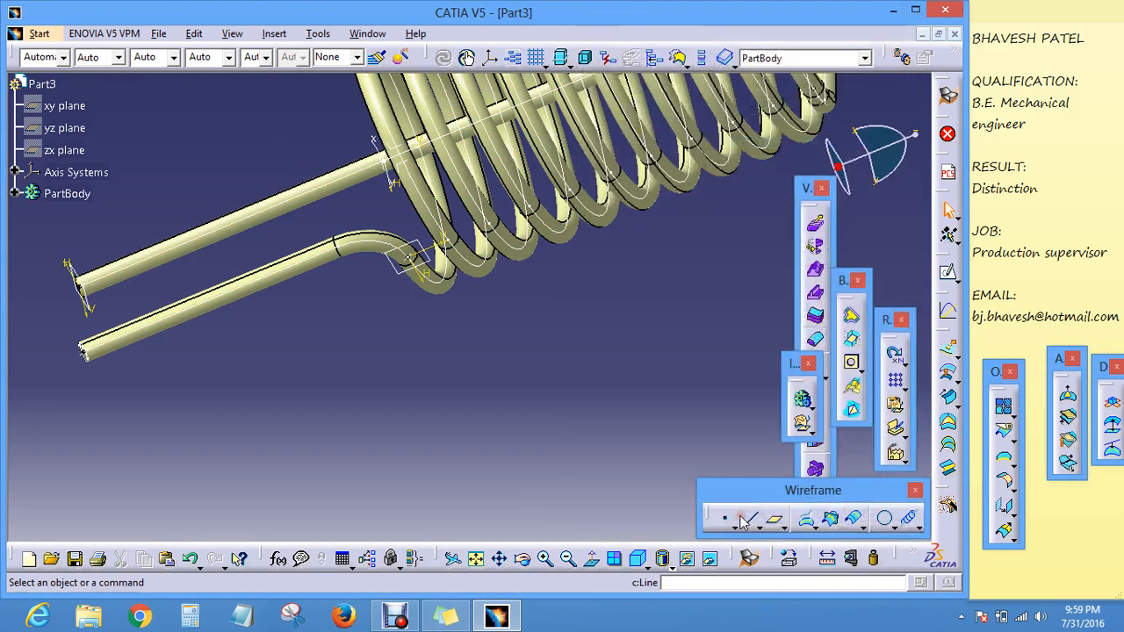
Step: Inspect the swept coil and its ends from several directions, including in the multi-view layout, and return to a single view
{"action": "left_click", "coordinate": [567, 557]}
{"action": "left_click", "coordinate": [566, 557]}
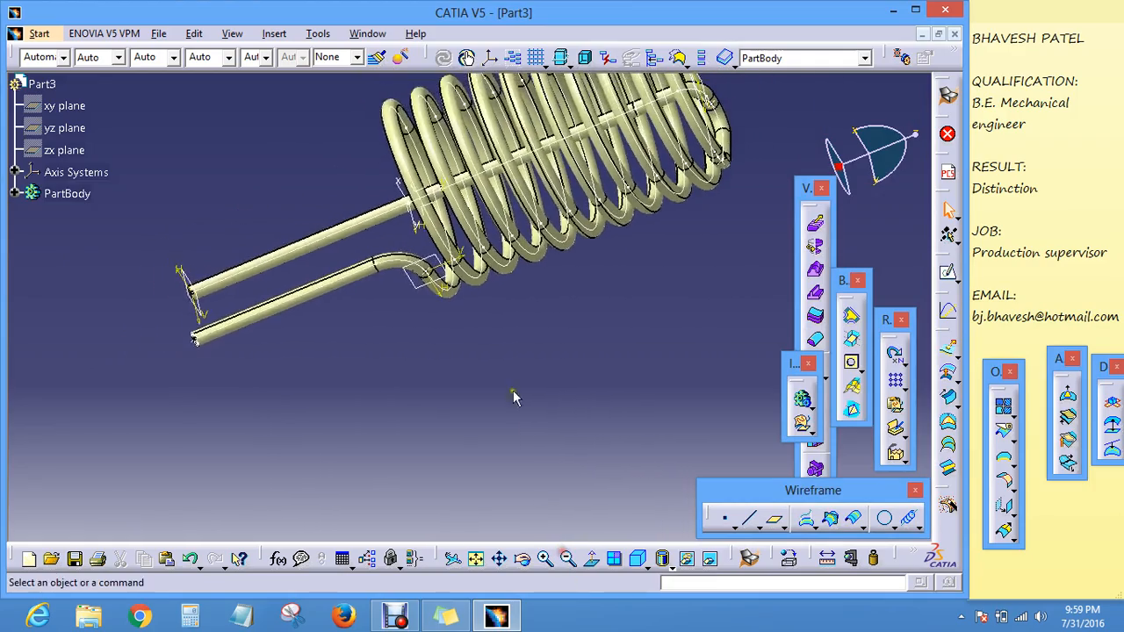
{"action": "middle_click_drag", "start_coordinate": [497, 343], "coordinate": [488, 452]}
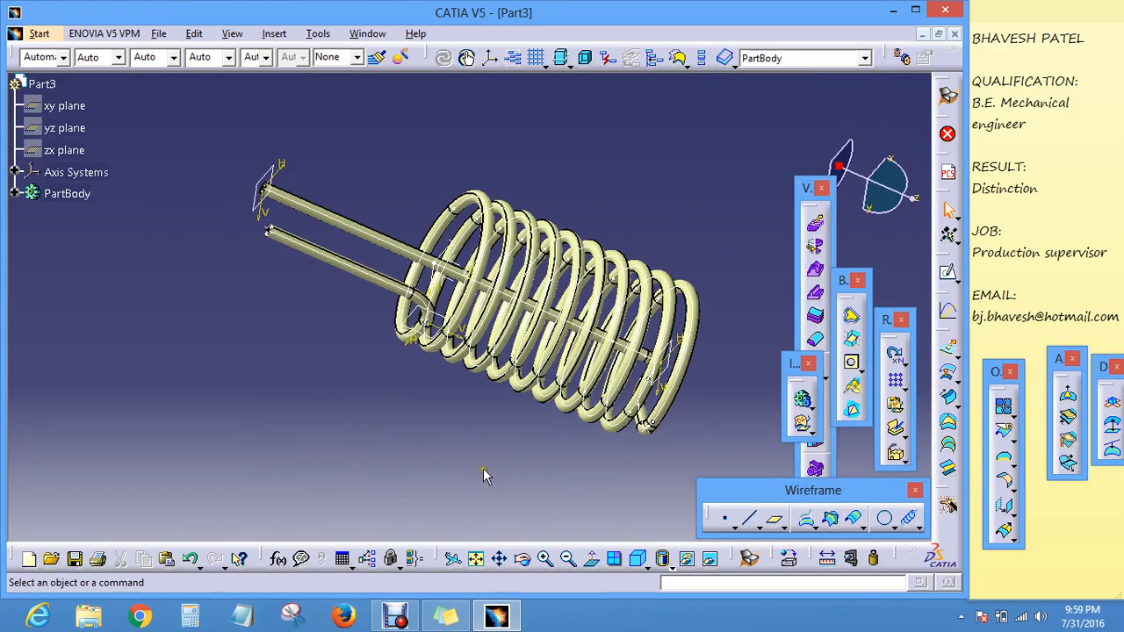
{"action": "left_click", "coordinate": [615, 560]}
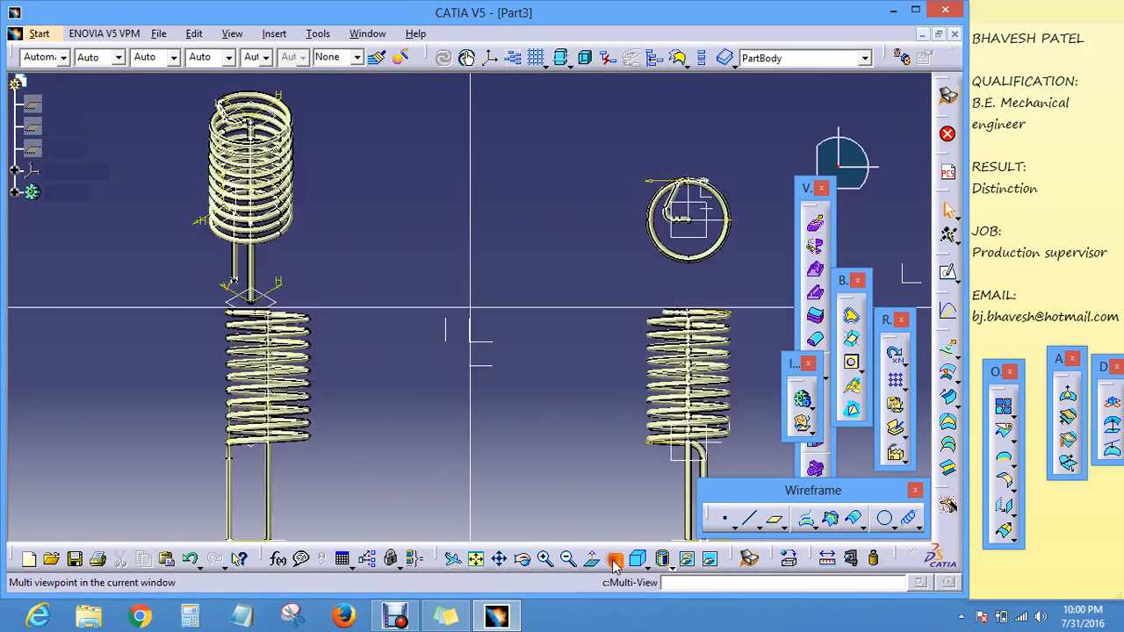
{"action": "mouse_move", "coordinate": [485, 377]}
{"action": "middle_mouse_down"}
{"action": "mouse_move", "coordinate": [472, 336]}
{"action": "mouse_move", "coordinate": [478, 395]}
{"action": "middle_mouse_up"}
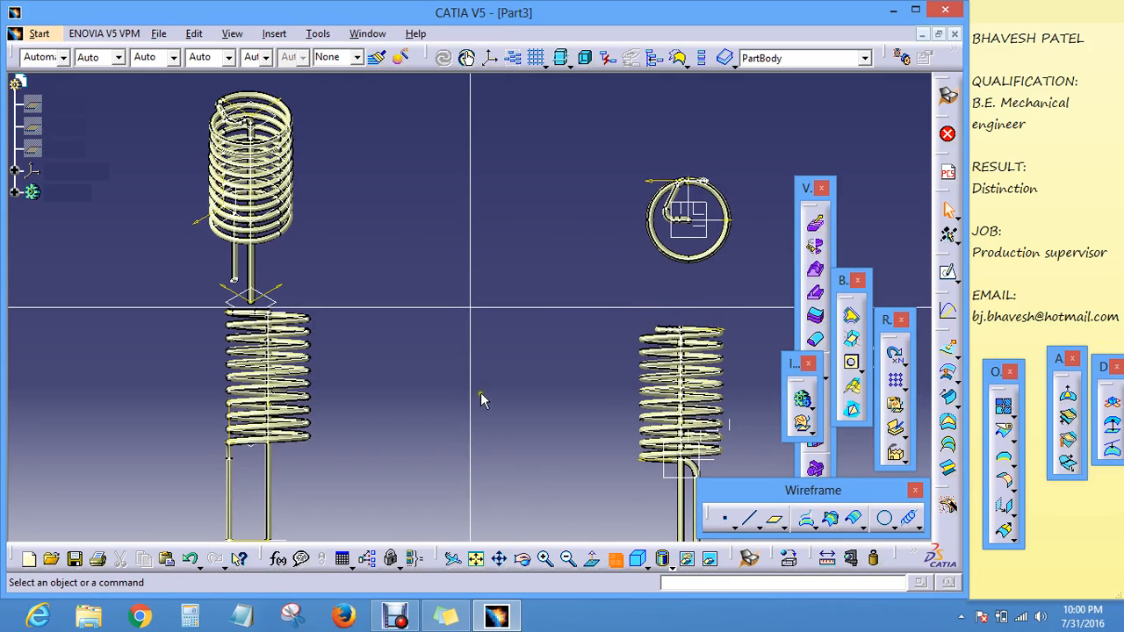
{"action": "middle_click_drag", "start_coordinate": [298, 167], "coordinate": [453, 215]}
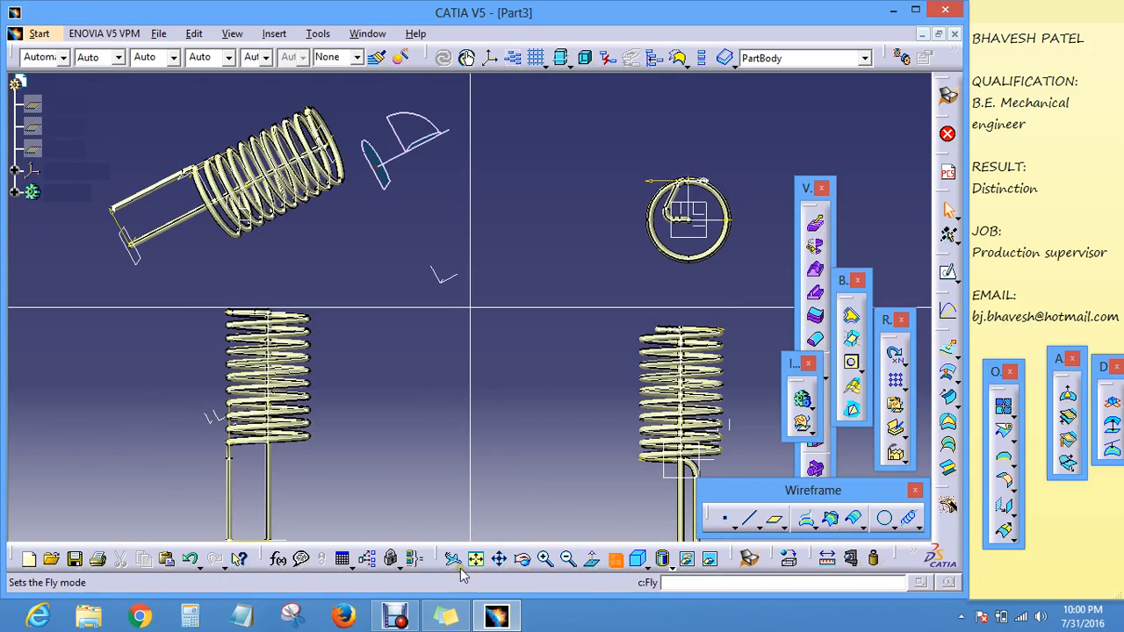
{"action": "left_click", "coordinate": [623, 564]}
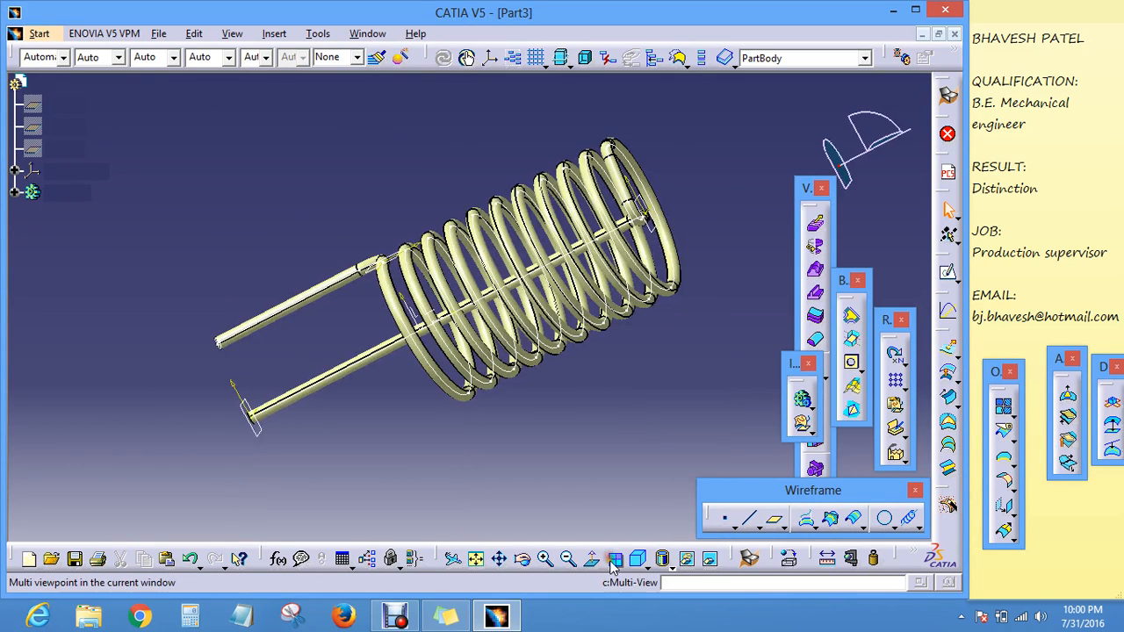
Step: Hide the joined guide curve Join.1 running inside the swept coil
{"action": "left_click", "coordinate": [488, 303]}
{"action": "right_click", "coordinate": [488, 303]}
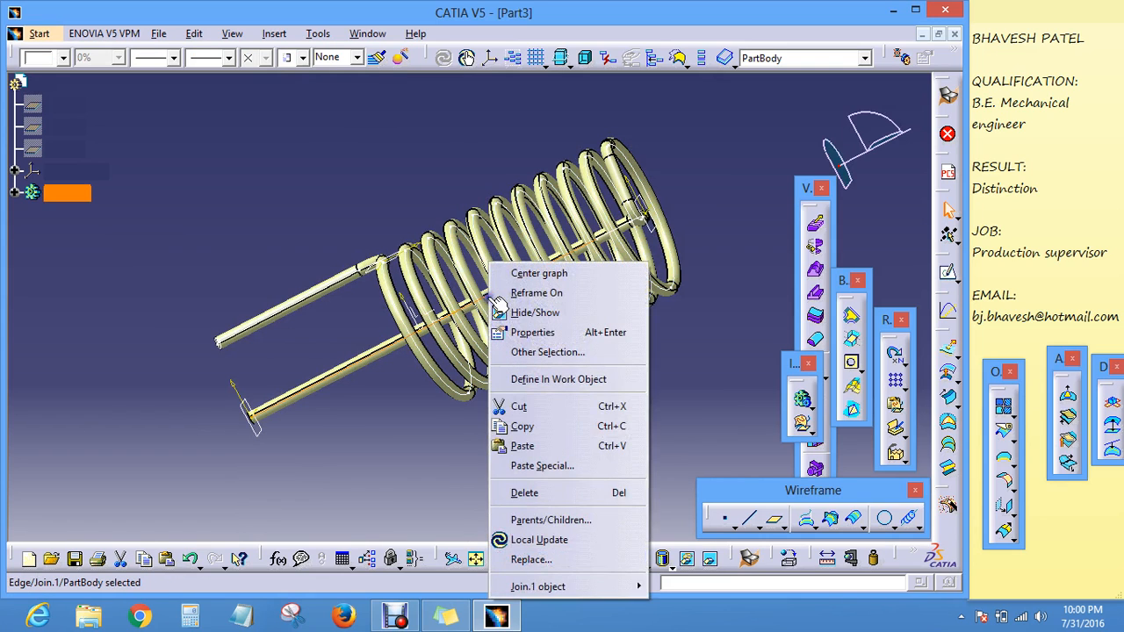
{"action": "left_click", "coordinate": [497, 312]}
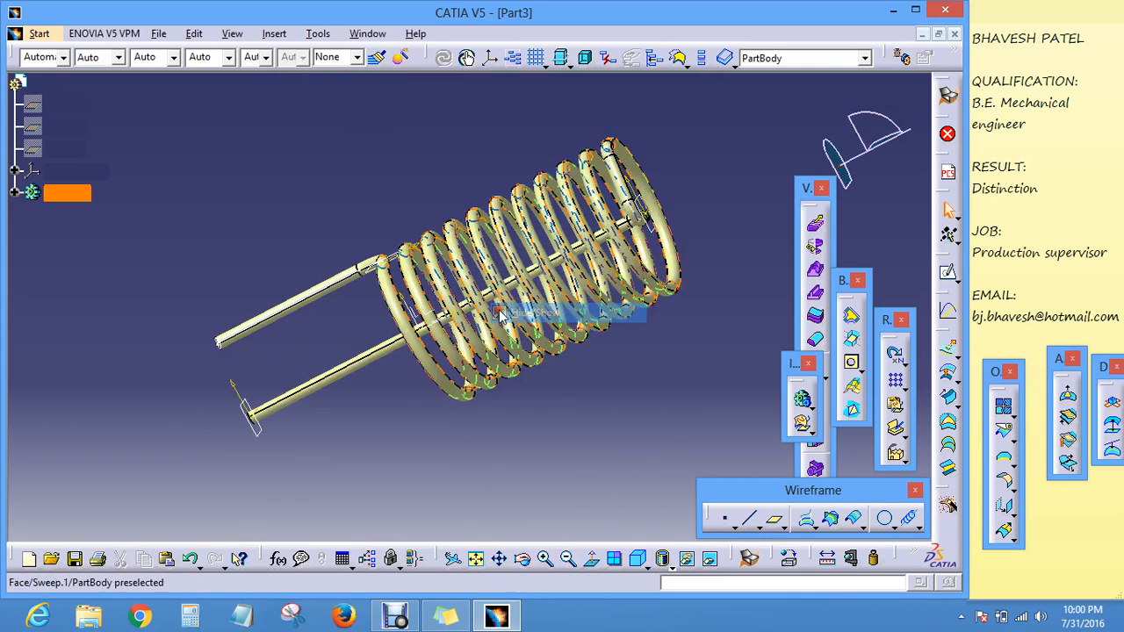
{"action": "right_click", "coordinate": [315, 298]}
{"action": "left_click", "coordinate": [355, 312]}
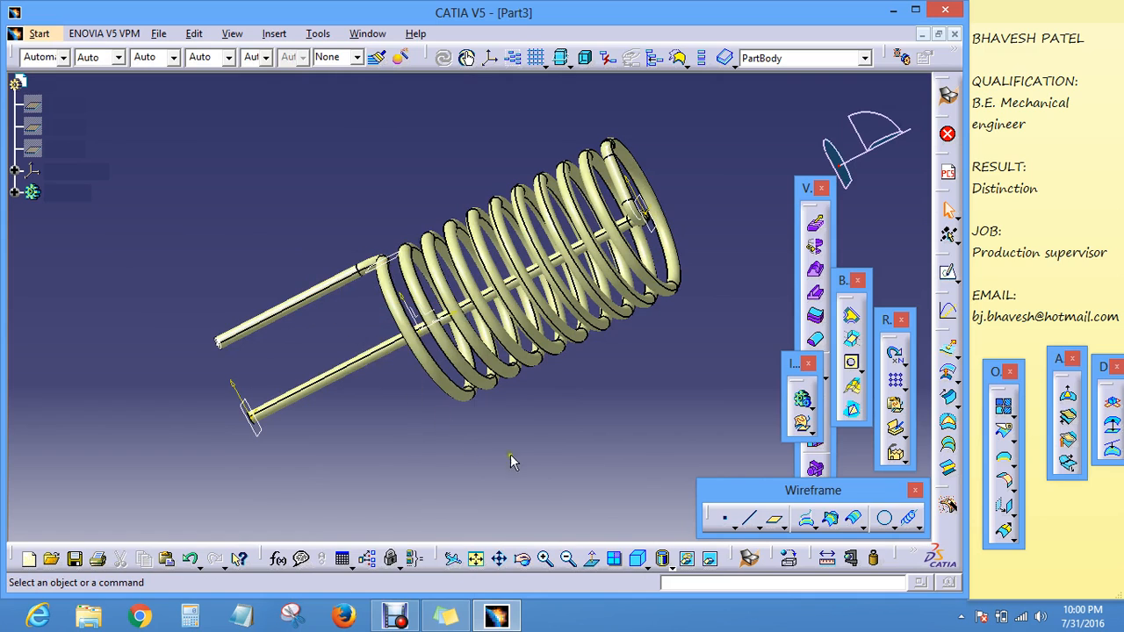
Step: Hide the reference planes Plane.3 at the hook end and Plane.1 beside the coil's first turn
{"action": "left_click", "coordinate": [677, 254]}
{"action": "right_click", "coordinate": [677, 254]}
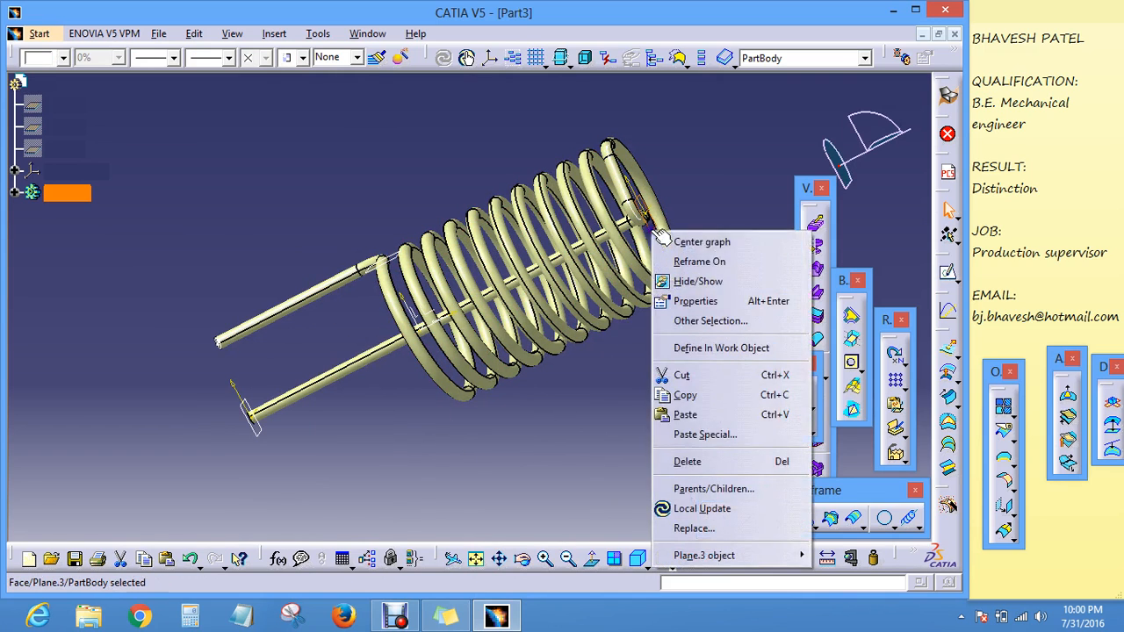
{"action": "left_click", "coordinate": [695, 281]}
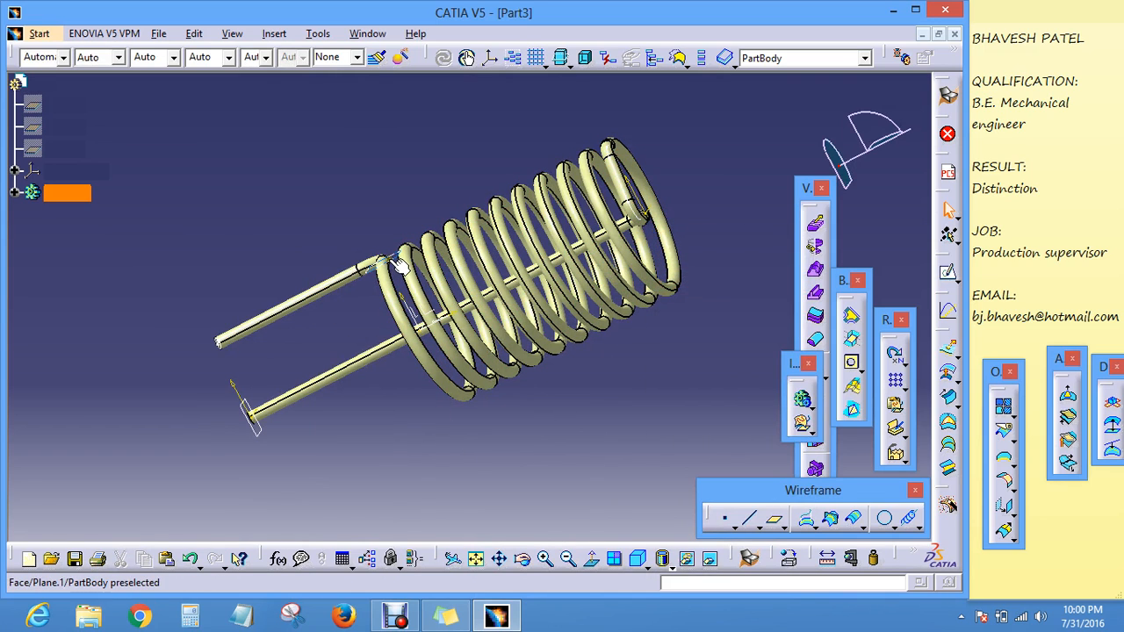
{"action": "right_click", "coordinate": [399, 264]}
{"action": "left_click", "coordinate": [426, 313]}
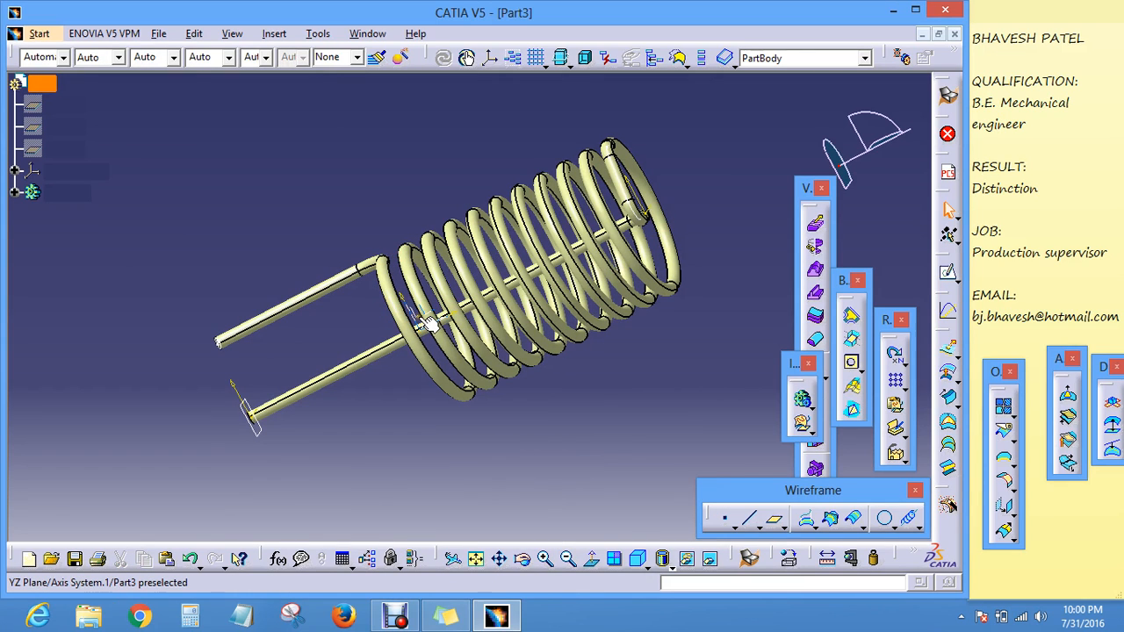
Step: Hide Axis System.1 and the remaining Sketch.1 axis near the coil's first turn
{"action": "right_click", "coordinate": [412, 323]}
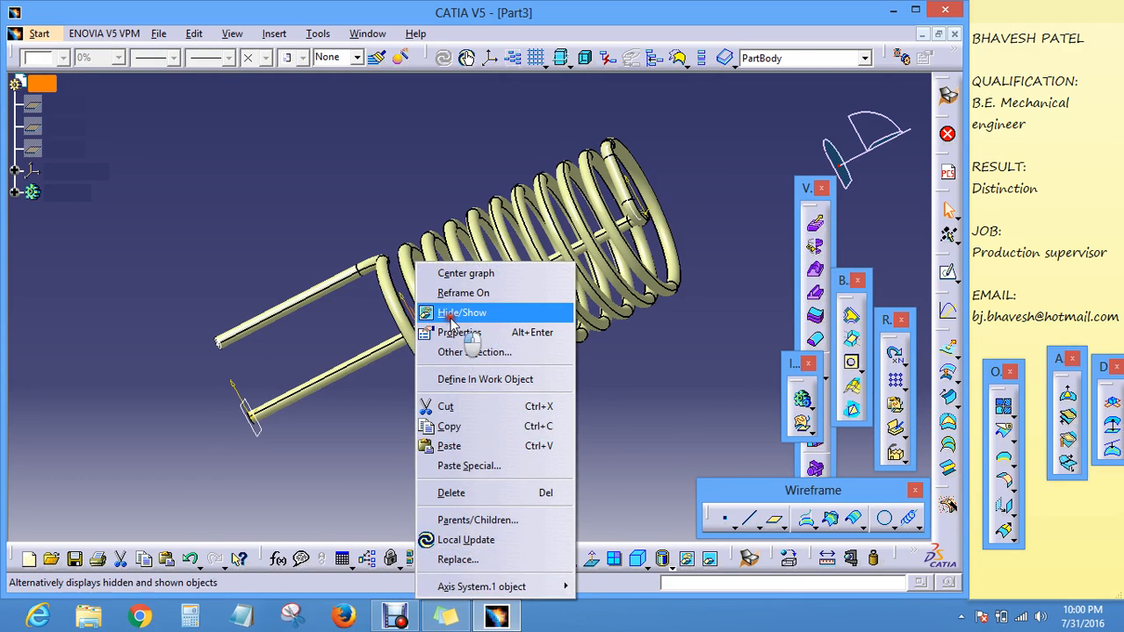
{"action": "left_click", "coordinate": [449, 315]}
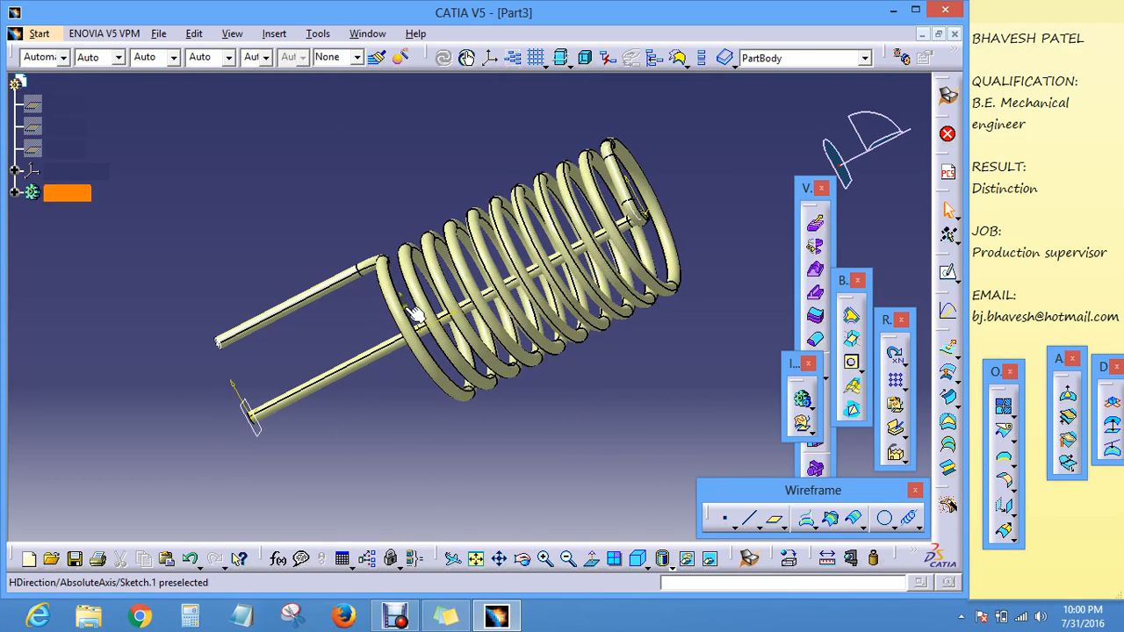
{"action": "right_click", "coordinate": [400, 260]}
{"action": "left_click", "coordinate": [418, 314]}
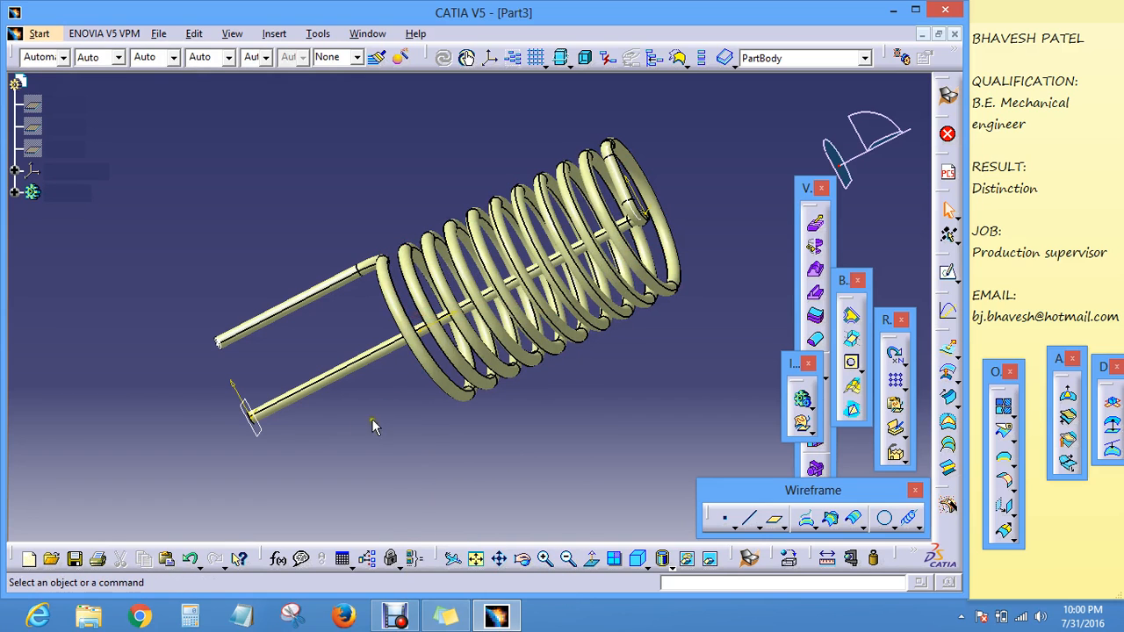
Step: Hide the Sketch.5 axis direction and the Sketch.5 geometry at the hook end of the coil
{"action": "right_click", "coordinate": [638, 188]}
{"action": "right_click", "coordinate": [642, 192]}
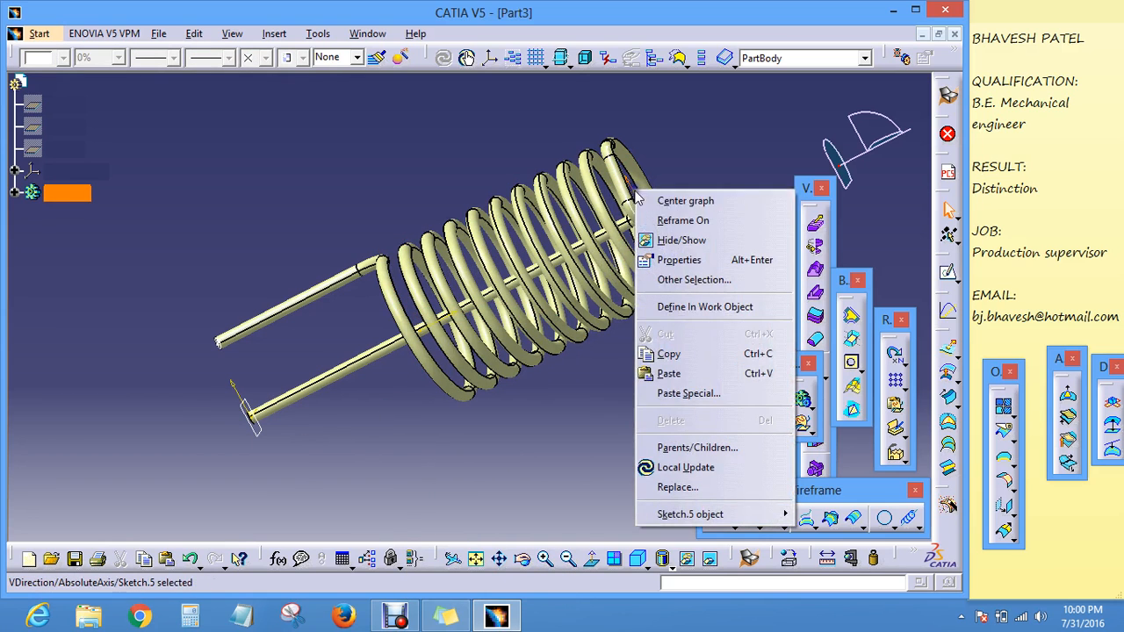
{"action": "left_click", "coordinate": [654, 239]}
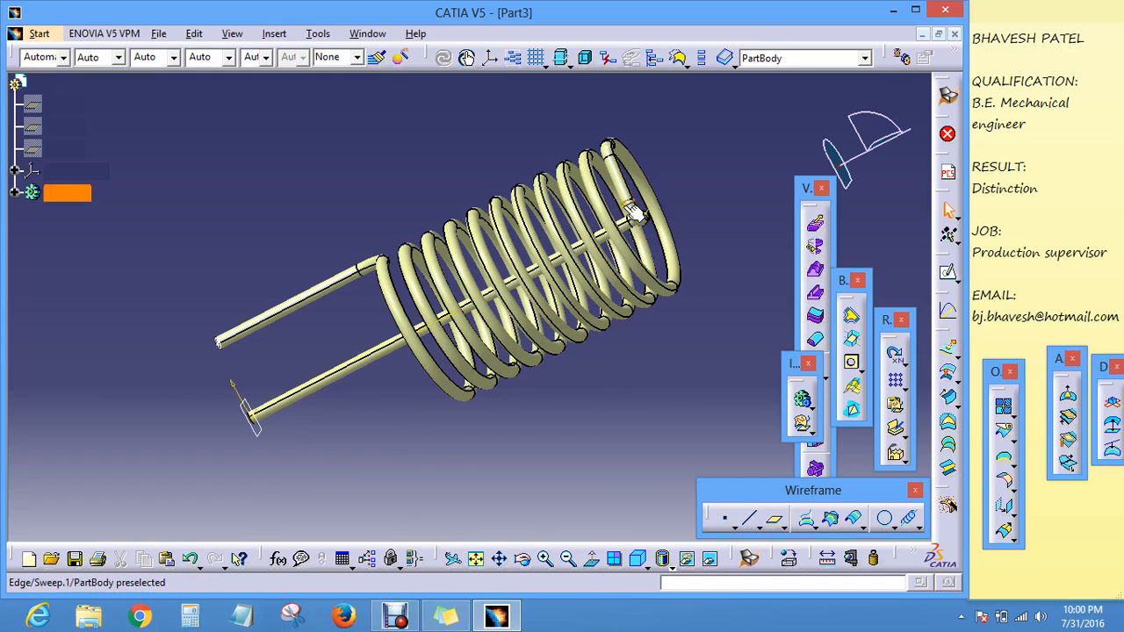
{"action": "right_click", "coordinate": [625, 208]}
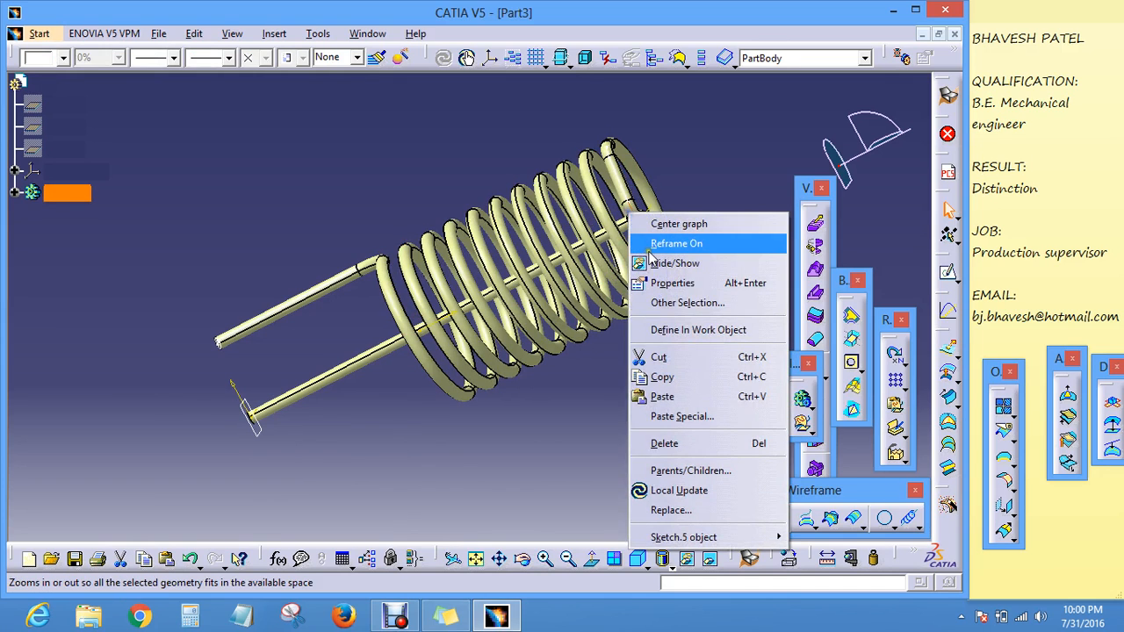
{"action": "left_click", "coordinate": [649, 261]}
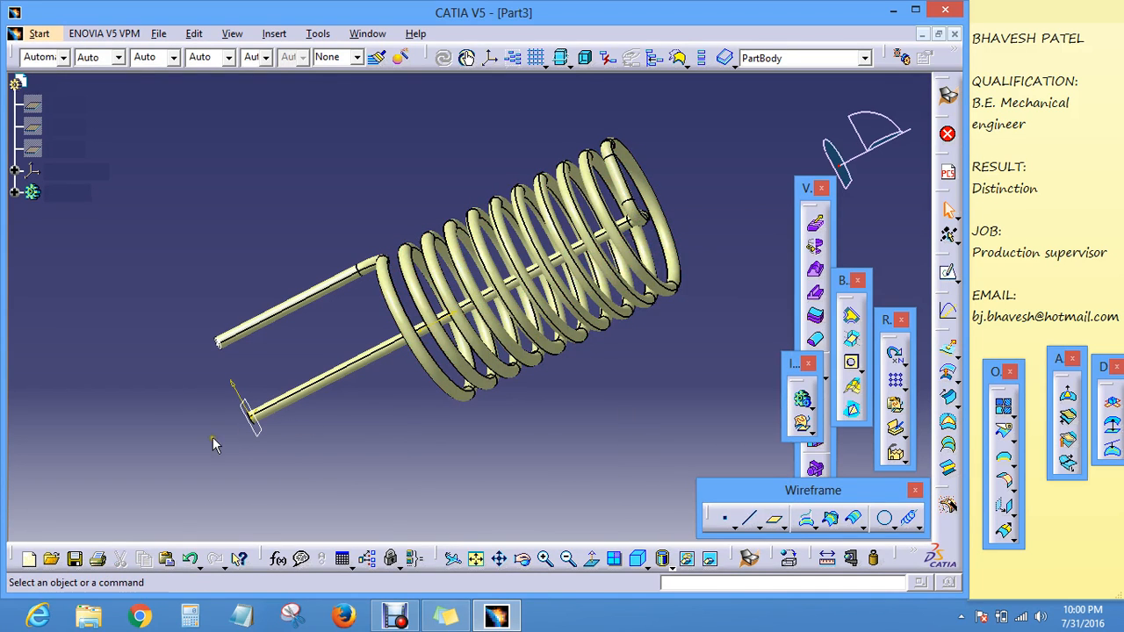
Step: Hide Plane.2, the Sketch.3 axis direction and the Sketch.3 profile circle at the free ends of the straight legs
{"action": "right_click", "coordinate": [255, 428]}
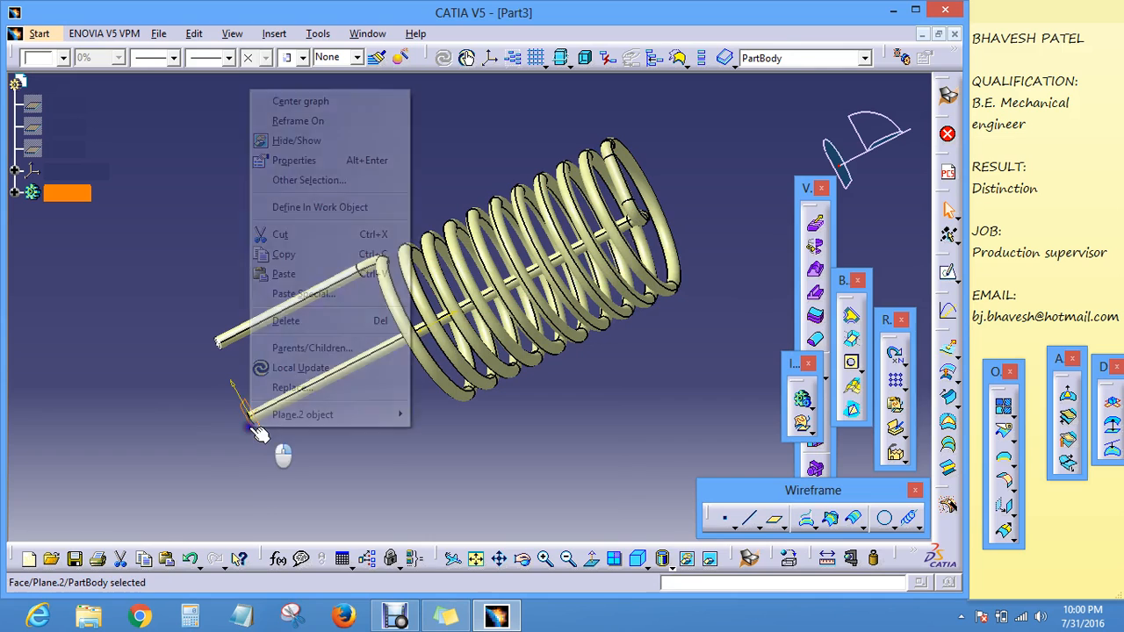
{"action": "left_click", "coordinate": [292, 143]}
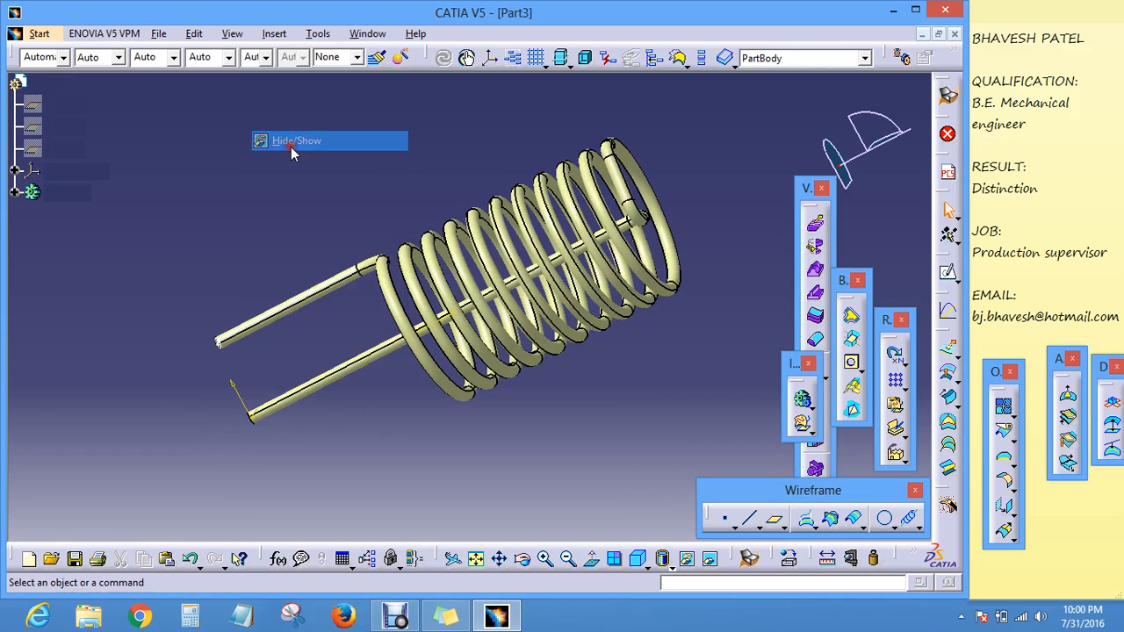
{"action": "right_click", "coordinate": [250, 392]}
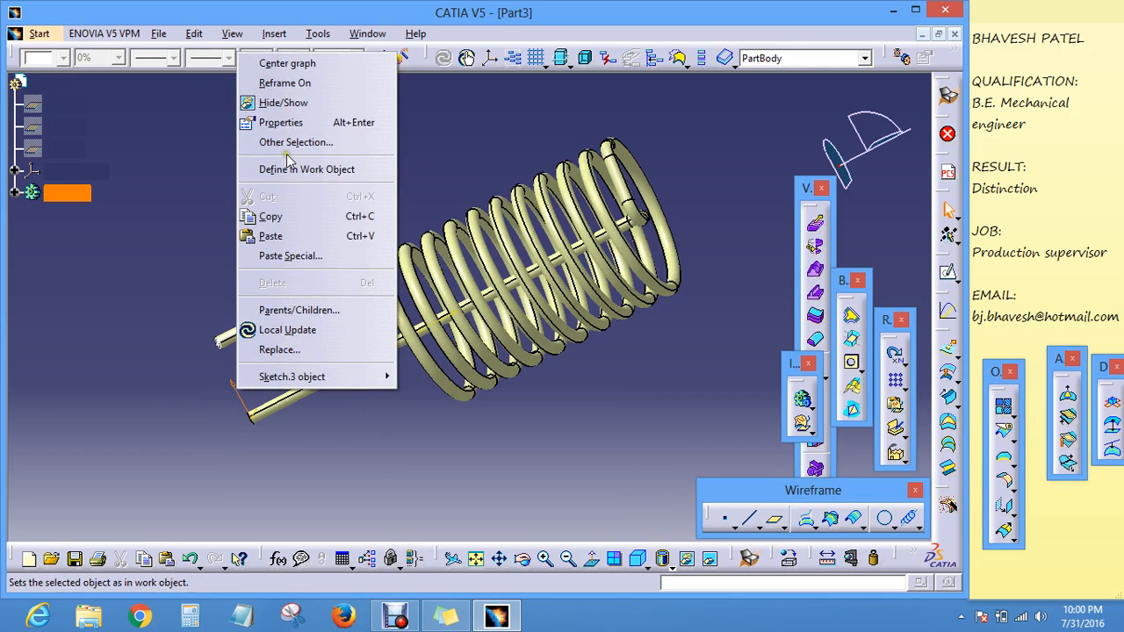
{"action": "left_click", "coordinate": [284, 103]}
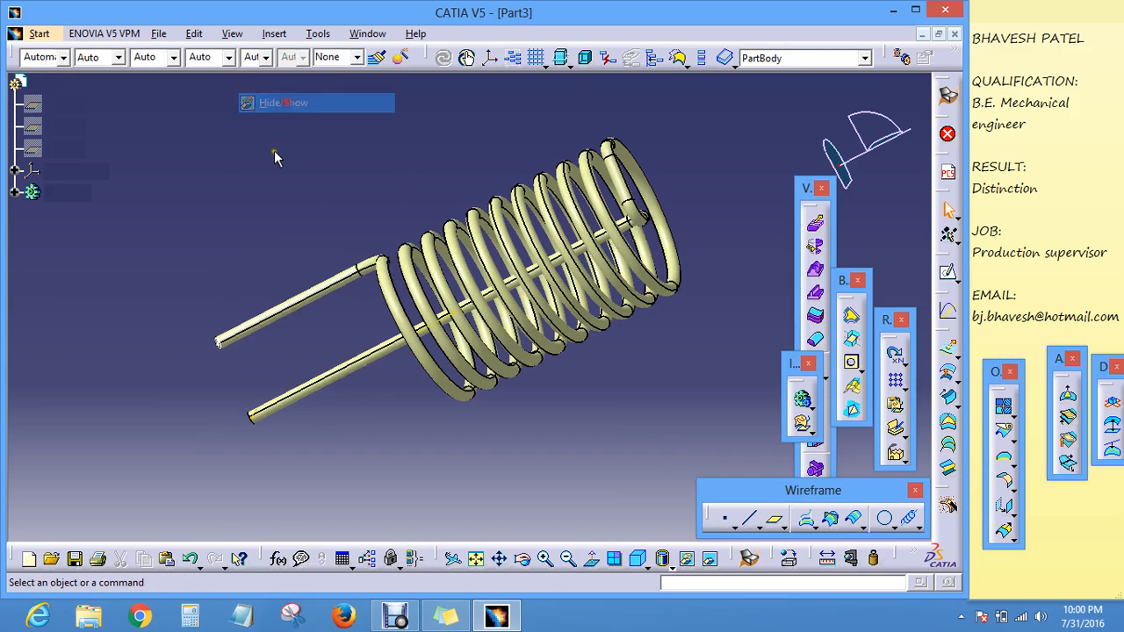
{"action": "right_click", "coordinate": [221, 345]}
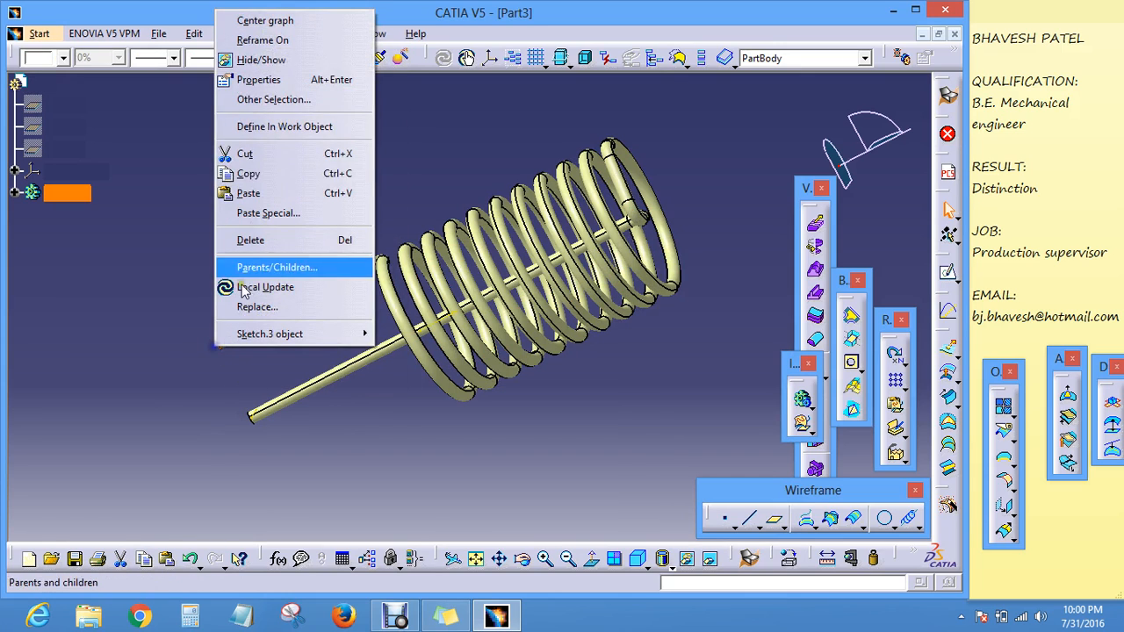
{"action": "left_click", "coordinate": [257, 62]}
Step: Inspect the cleaned-up coil from another direction and in the multi-view layout
{"action": "middle_click_drag", "start_coordinate": [221, 292], "coordinate": [329, 481]}
{"action": "left_click", "coordinate": [614, 559]}
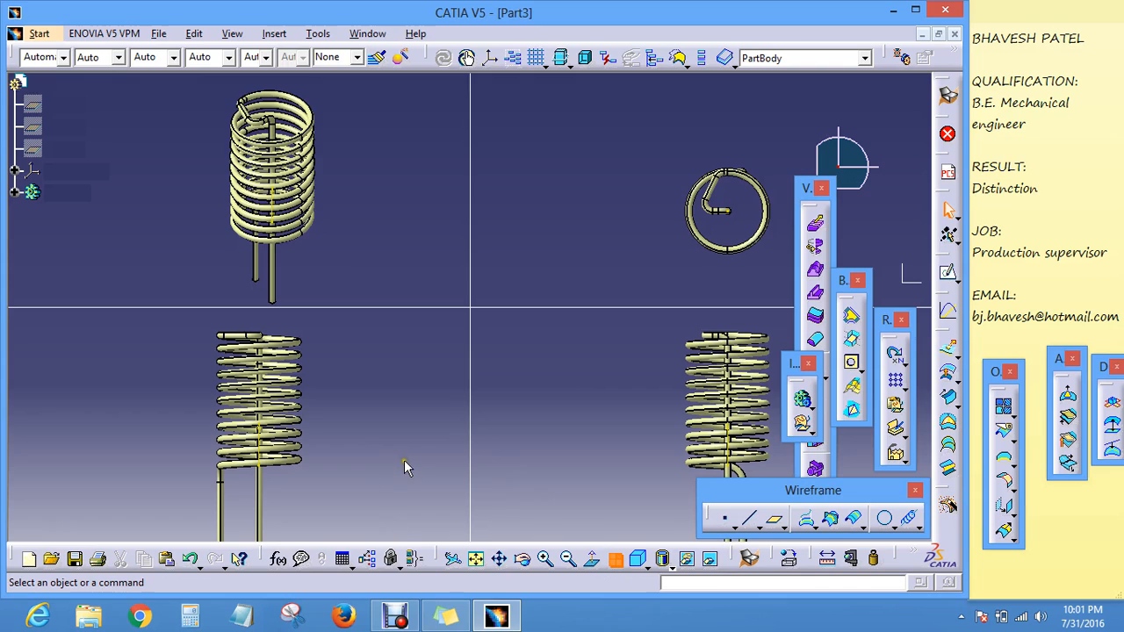
{"action": "mouse_move", "coordinate": [404, 455]}
{"action": "middle_mouse_down"}
{"action": "mouse_move", "coordinate": [396, 416]}
{"action": "mouse_move", "coordinate": [404, 437]}
{"action": "middle_mouse_up"}
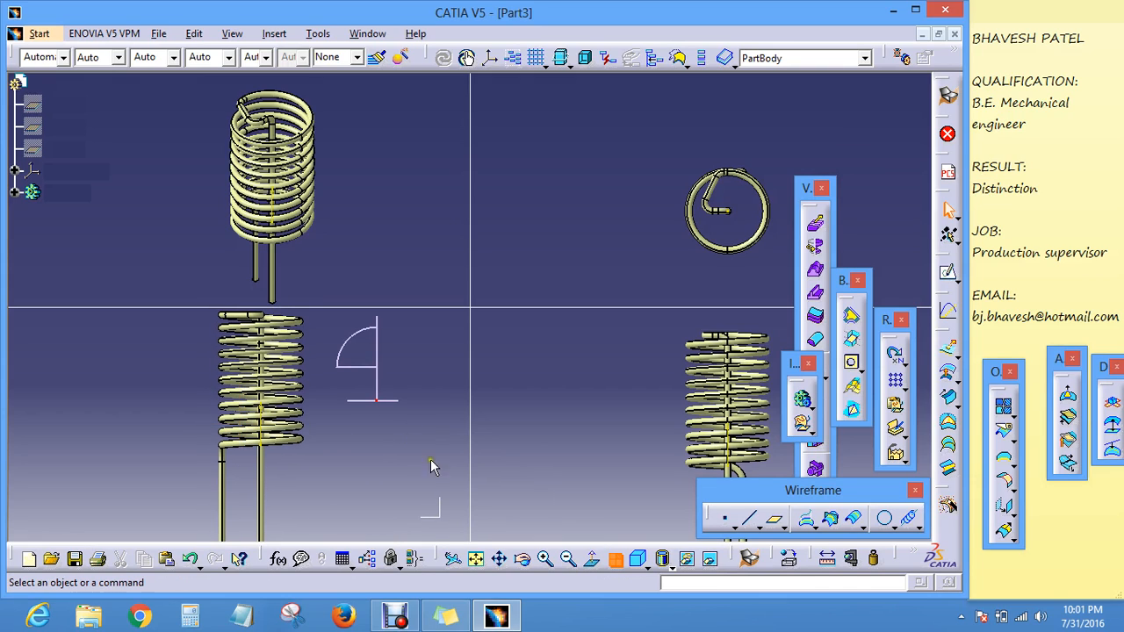